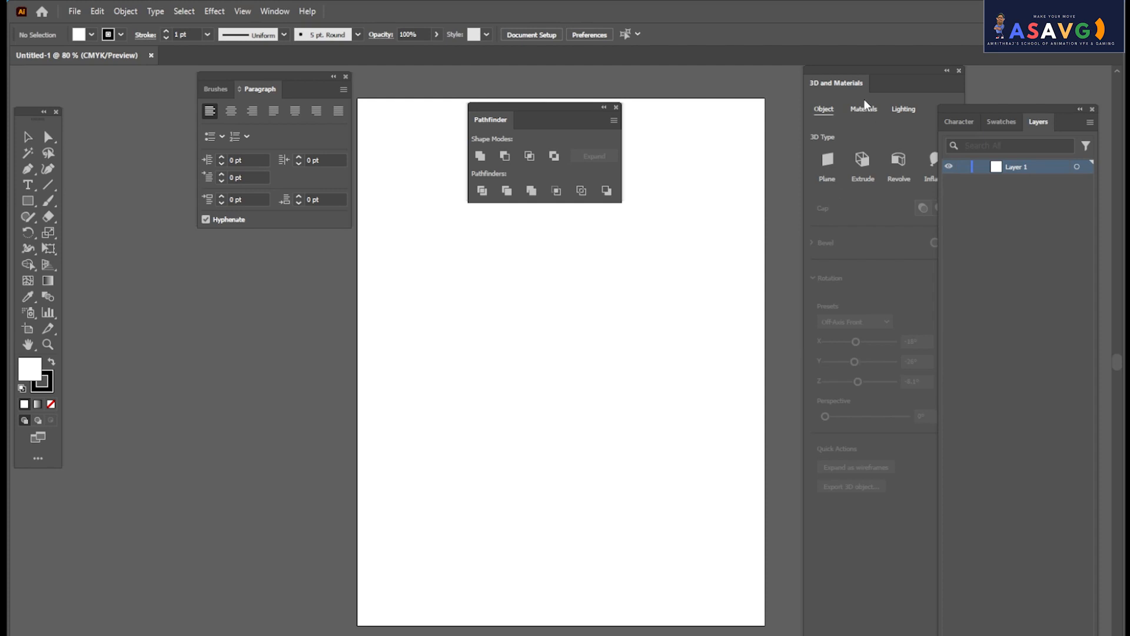
# Rearrange the floating 3D and Materials, Pathfinder and Paragraph panels away from the centre of the artboard.
pyautogui.moveTo(957, 69); pyautogui.dragTo(962, 66)
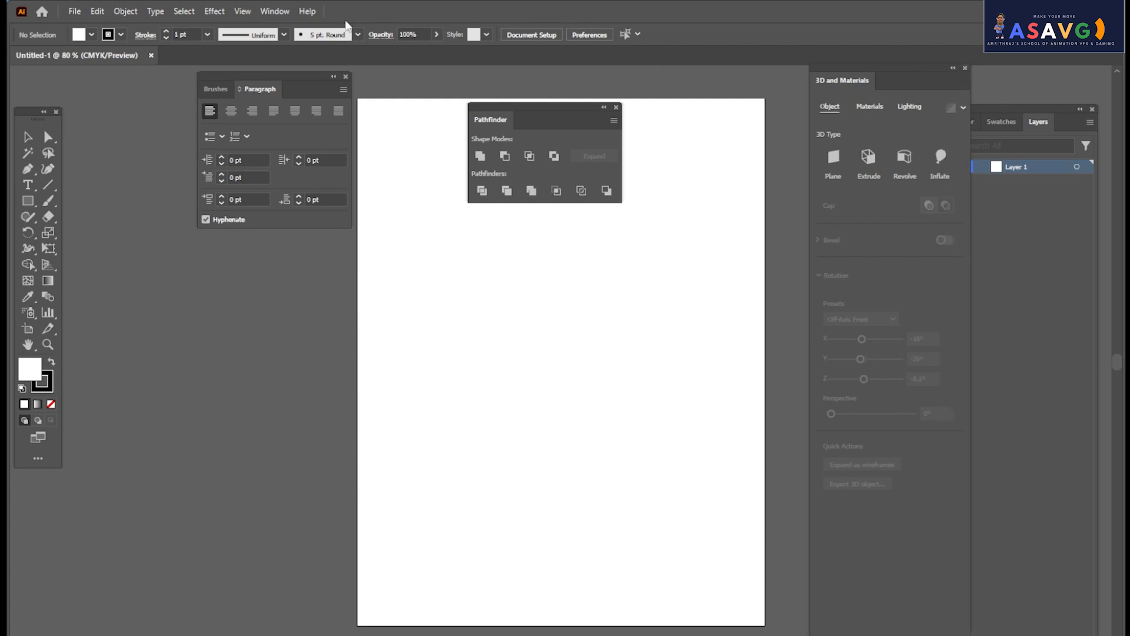
pyautogui.click(288, 12)
pyautogui.moveTo(307, 11)
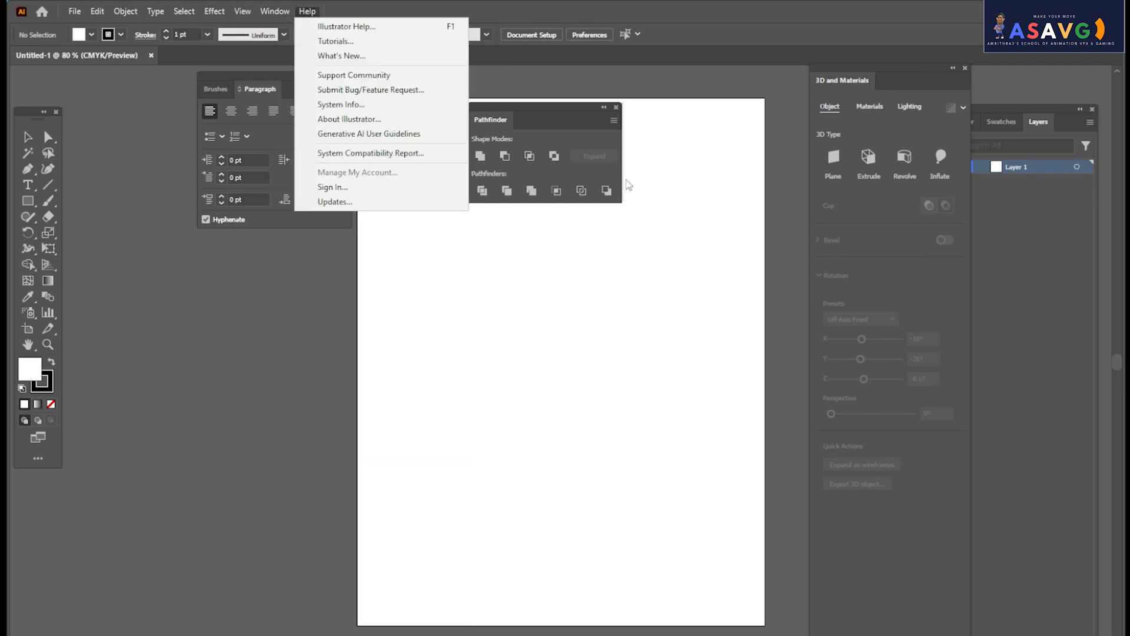
pyautogui.click(624, 337)
pyautogui.moveTo(536, 123); pyautogui.dragTo(744, 84)
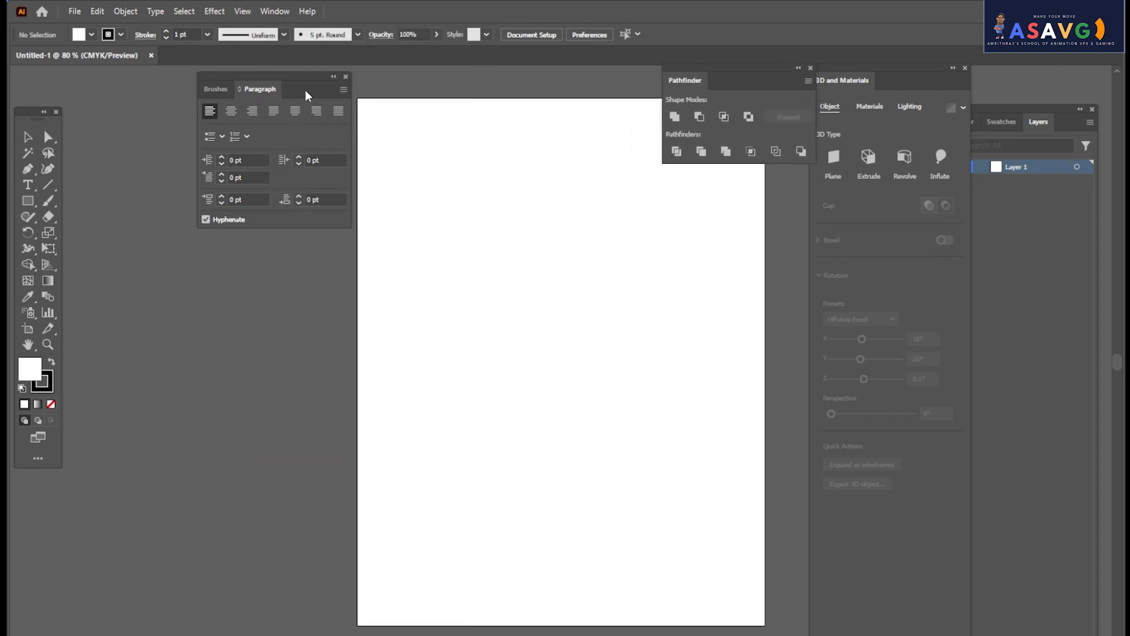
pyautogui.moveTo(305, 89); pyautogui.dragTo(263, 89)
pyautogui.moveTo(743, 86); pyautogui.dragTo(790, 87)
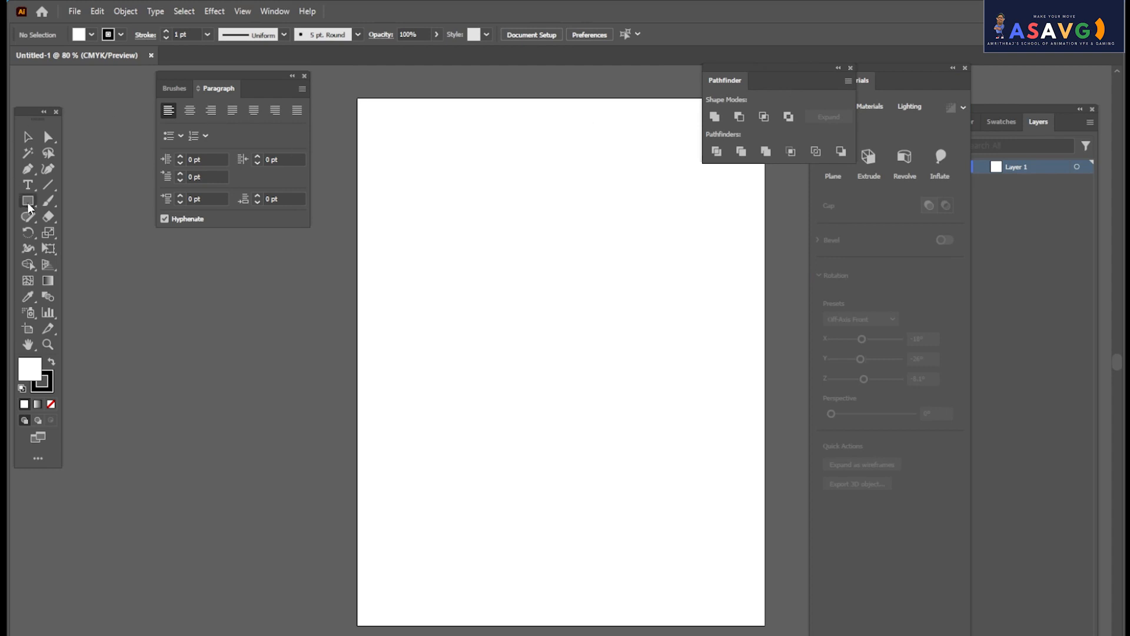
# Draw a thin horizontal rectangle about 4.22 in by 0.19 in near the artboard's upper-left area and fill it black.
pyautogui.moveTo(29, 206); pyautogui.dragTo(66, 202)
pyautogui.moveTo(395, 183); pyautogui.dragTo(406, 377)
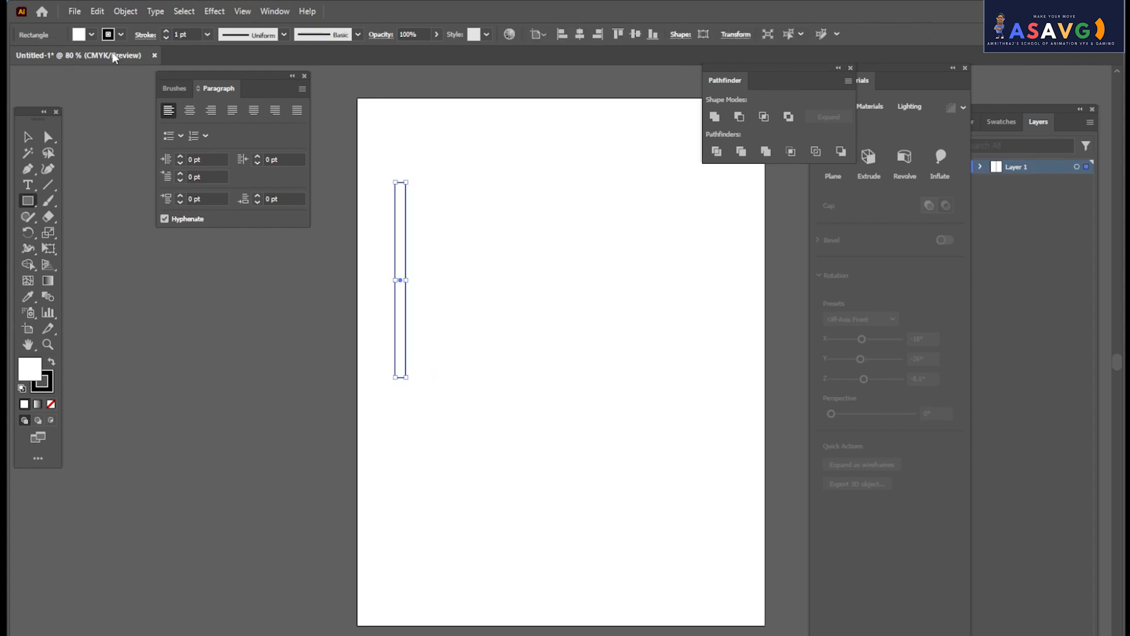
pyautogui.hotkey('ctrl', 'z')
pyautogui.moveTo(383, 173); pyautogui.dragTo(586, 183)
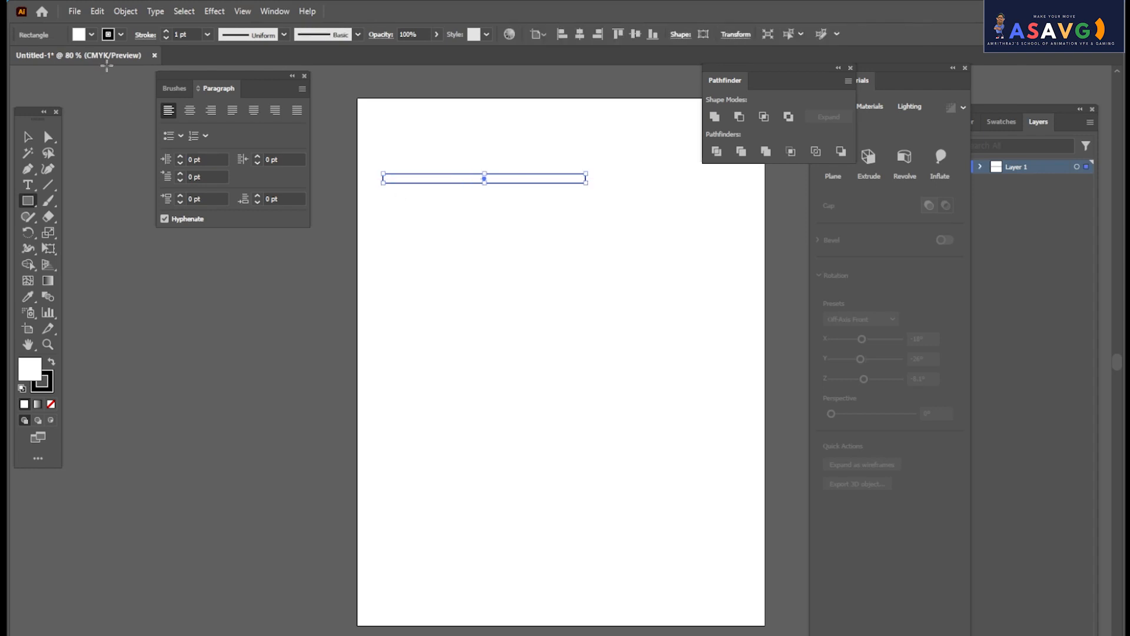
pyautogui.click(90, 34)
pyautogui.click(44, 58)
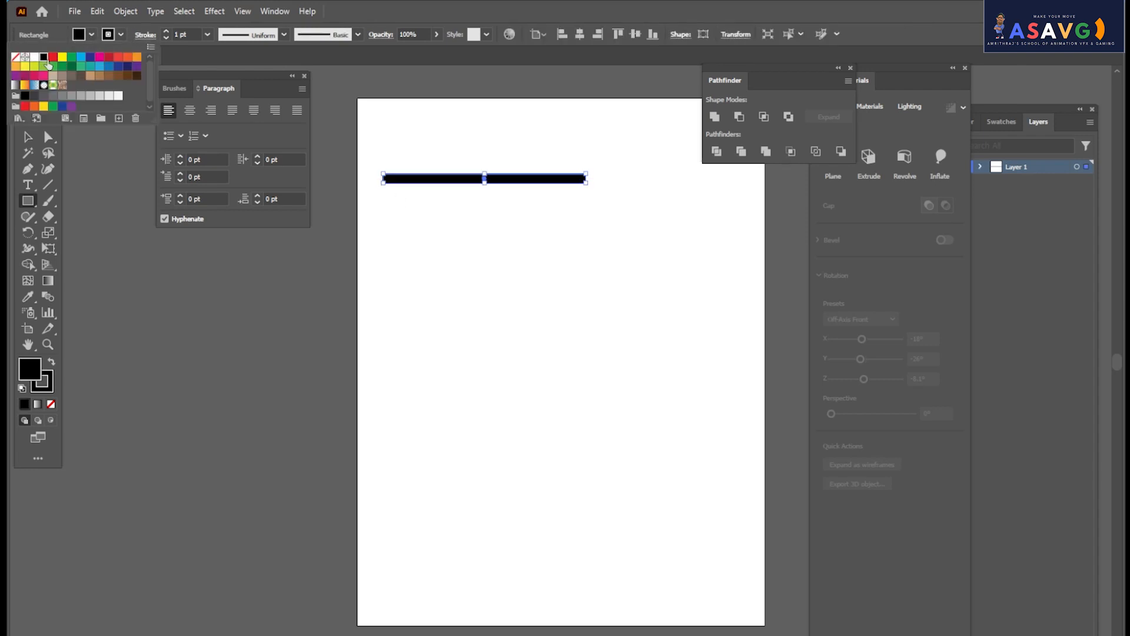
pyautogui.click(28, 137)
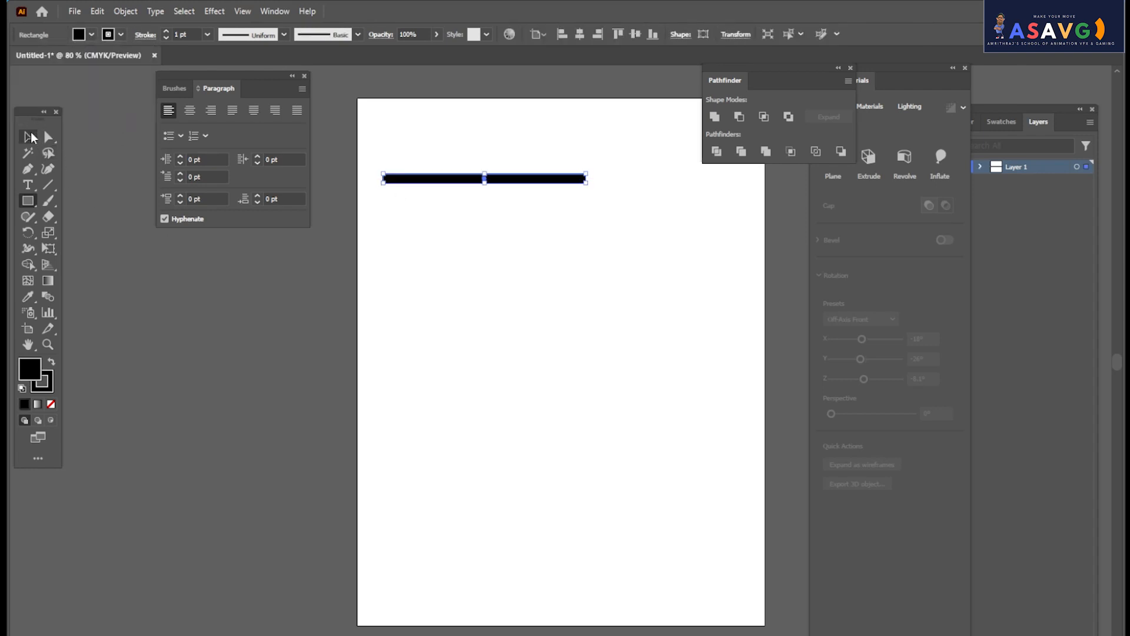
pyautogui.click(28, 137)
# Remove the black bar's stroke and shorten the bar from its right end to about 4.07 in wide.
pyautogui.click(488, 200)
pyautogui.moveTo(469, 179); pyautogui.dragTo(464, 179)
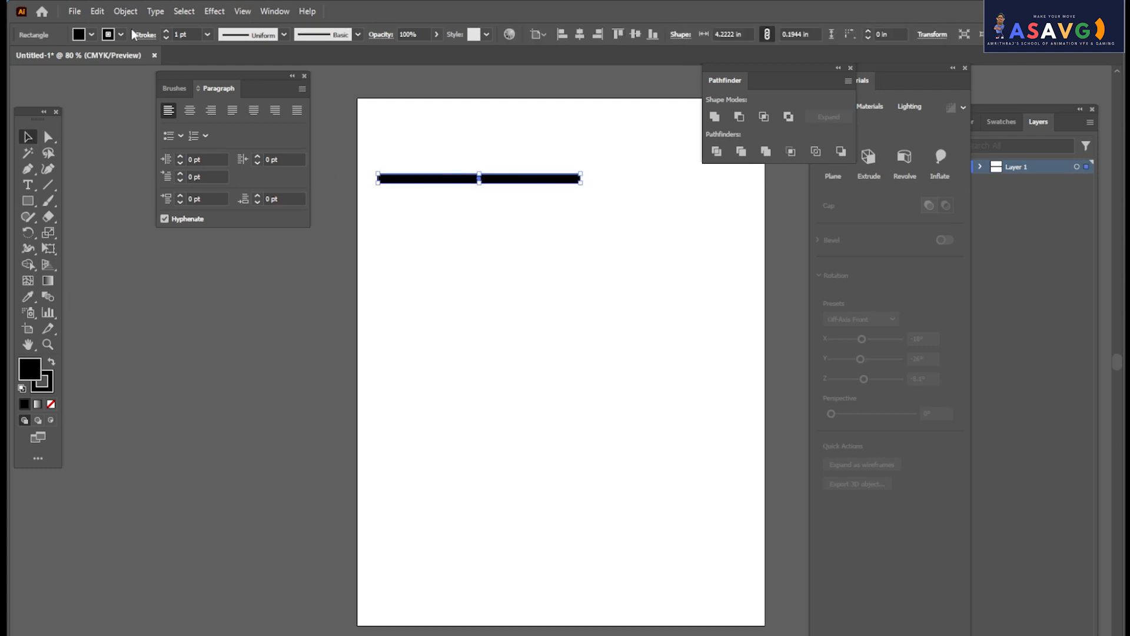
pyautogui.click(122, 35)
pyautogui.click(10, 59)
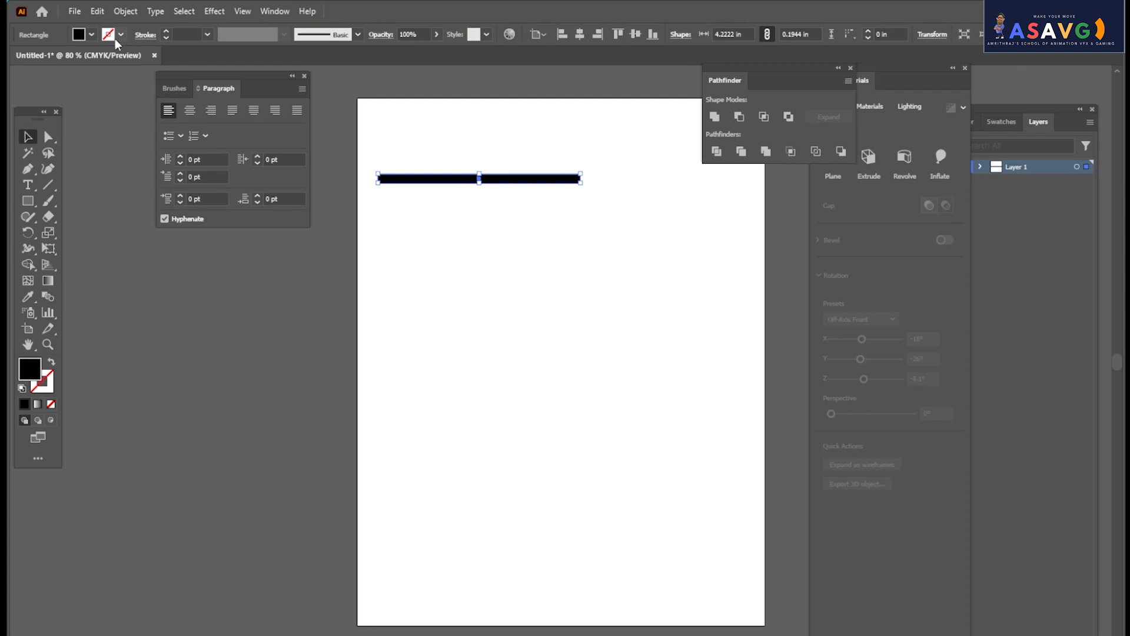
pyautogui.click(497, 97)
pyautogui.click(480, 181)
pyautogui.moveTo(585, 185); pyautogui.dragTo(573, 182)
pyautogui.click(495, 194)
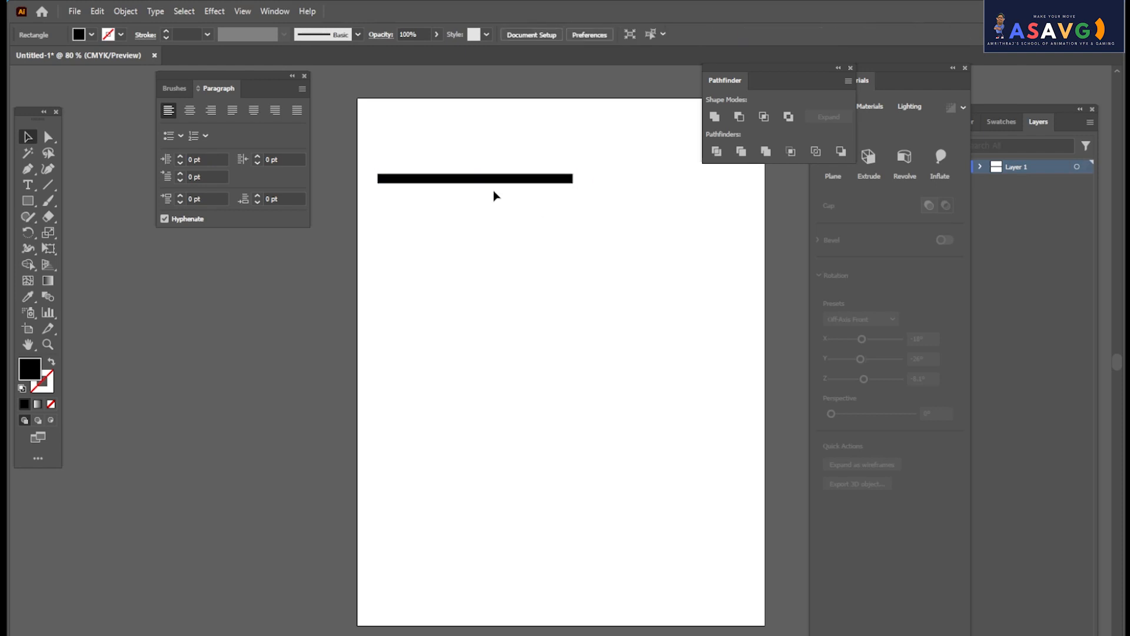
# Duplicate the black bar directly beneath the original and fill the copy white.
pyautogui.moveTo(465, 182); pyautogui.dragTo(465, 195)
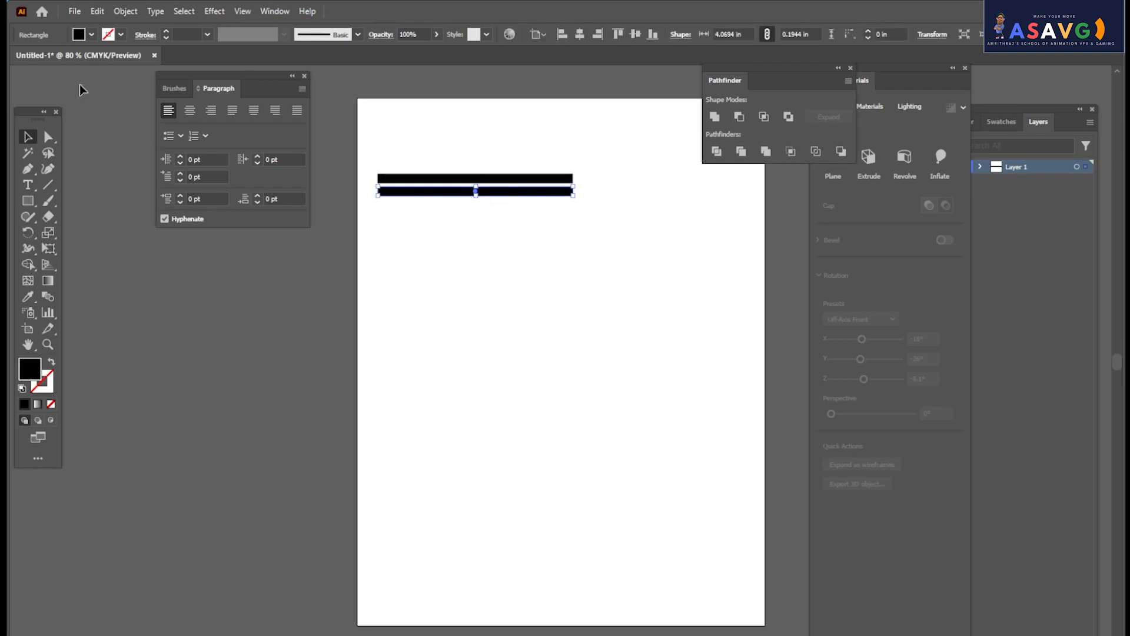
pyautogui.click(91, 34)
pyautogui.click(34, 56)
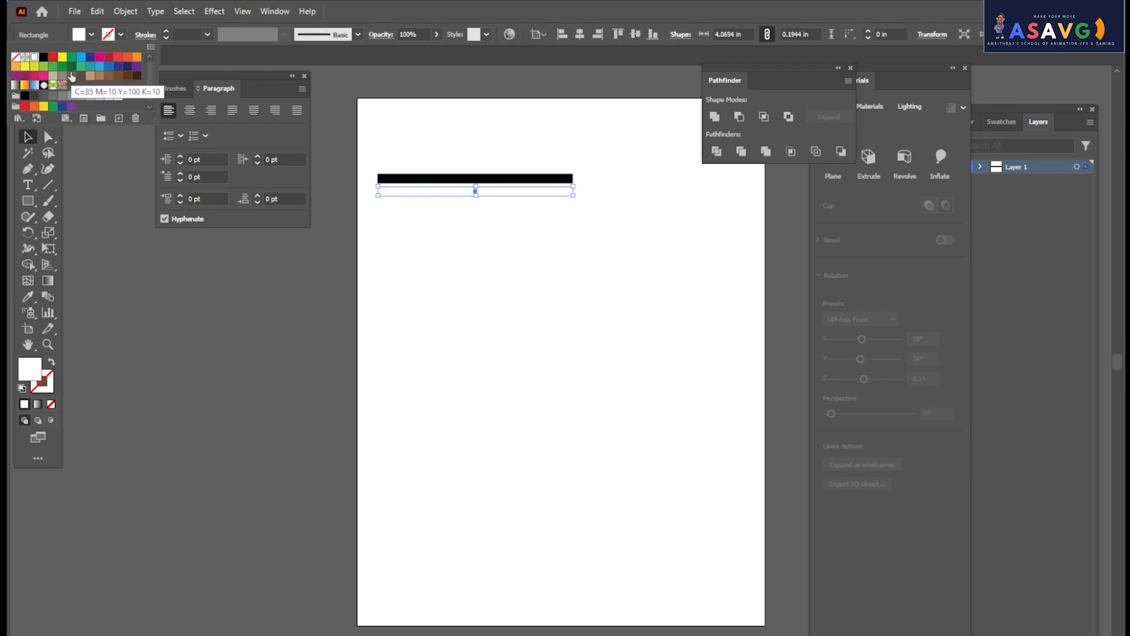
pyautogui.click(491, 253)
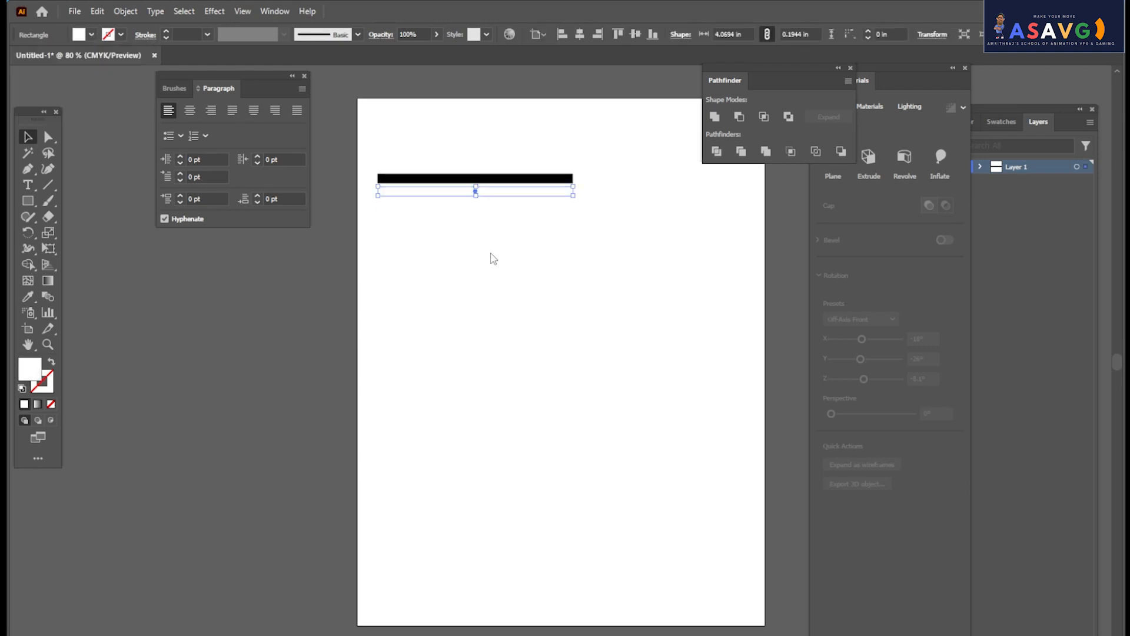
# Duplicate the black and white bars downward to build an alternating stack of four black and three white bars.
pyautogui.moveTo(445, 180); pyautogui.dragTo(436, 257)
pyautogui.click(440, 194)
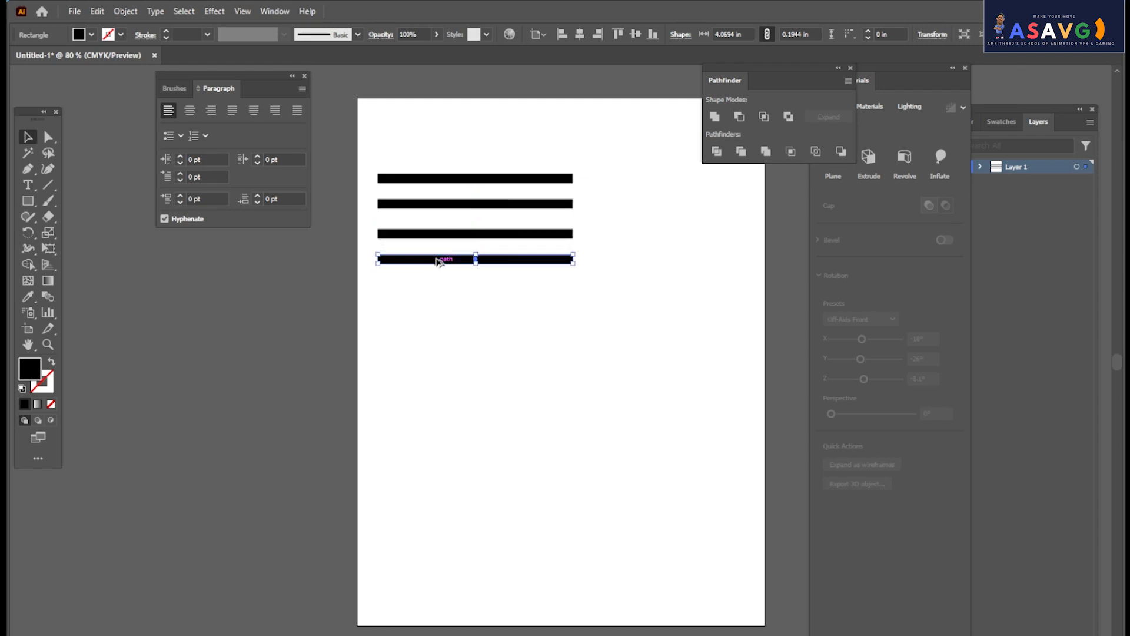
pyautogui.click(430, 247)
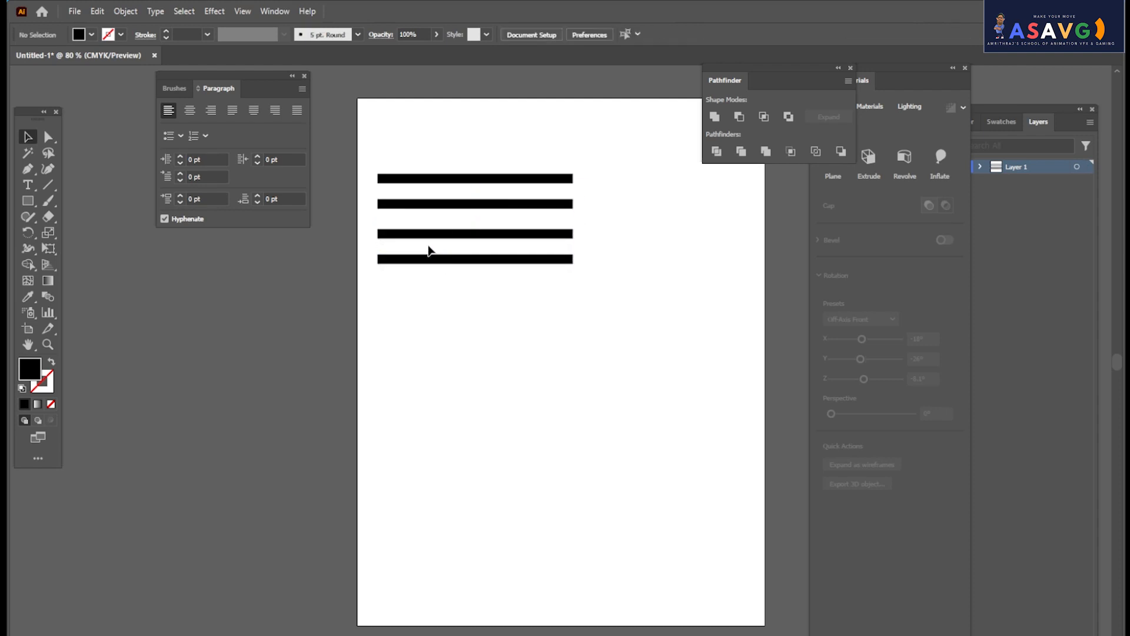
pyautogui.click(434, 224)
pyautogui.click(434, 238)
pyautogui.click(434, 247)
pyautogui.moveTo(435, 262); pyautogui.dragTo(435, 287)
pyautogui.moveTo(436, 226); pyautogui.dragTo(439, 259)
pyautogui.click(427, 257)
# Duplicate the whole stack of bars below the original and shift the lower bars slightly upward to tighten the spacing.
pyautogui.moveTo(369, 172); pyautogui.dragTo(600, 303)
pyautogui.moveTo(465, 284); pyautogui.dragTo(465, 403)
pyautogui.moveTo(364, 254); pyautogui.dragTo(589, 484)
pyautogui.moveTo(459, 275); pyautogui.dragTo(461, 271)
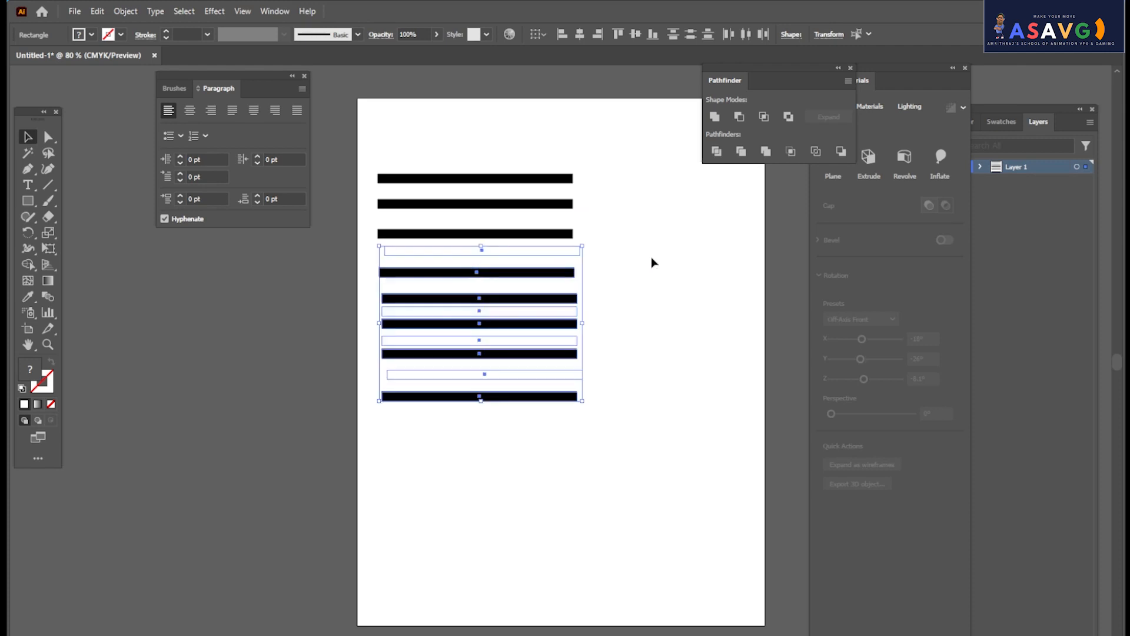
pyautogui.moveTo(371, 141); pyautogui.dragTo(648, 518)
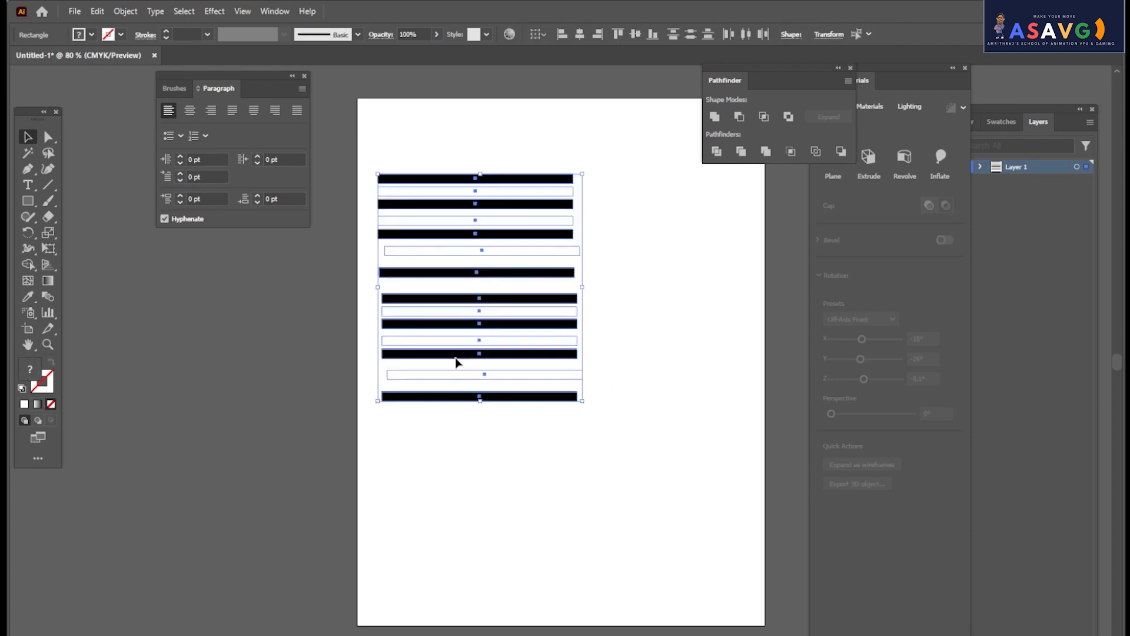
pyautogui.click(661, 406)
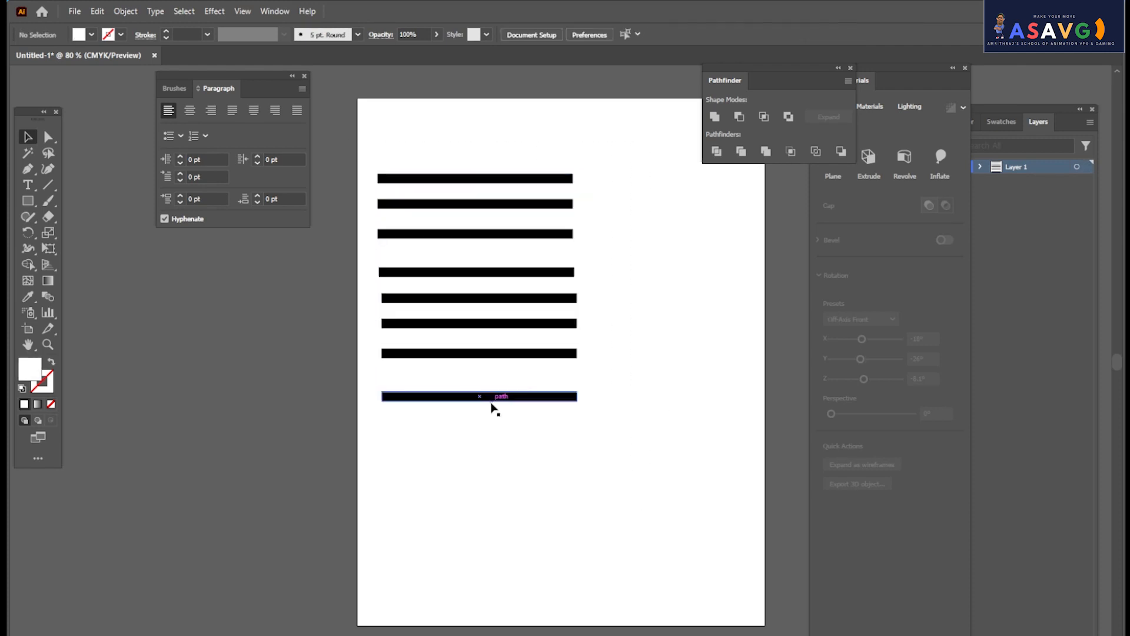
# Move the lowest black bar slightly up, closer to the white bar above it.
pyautogui.moveTo(491, 397); pyautogui.dragTo(462, 196)
pyautogui.click(460, 378)
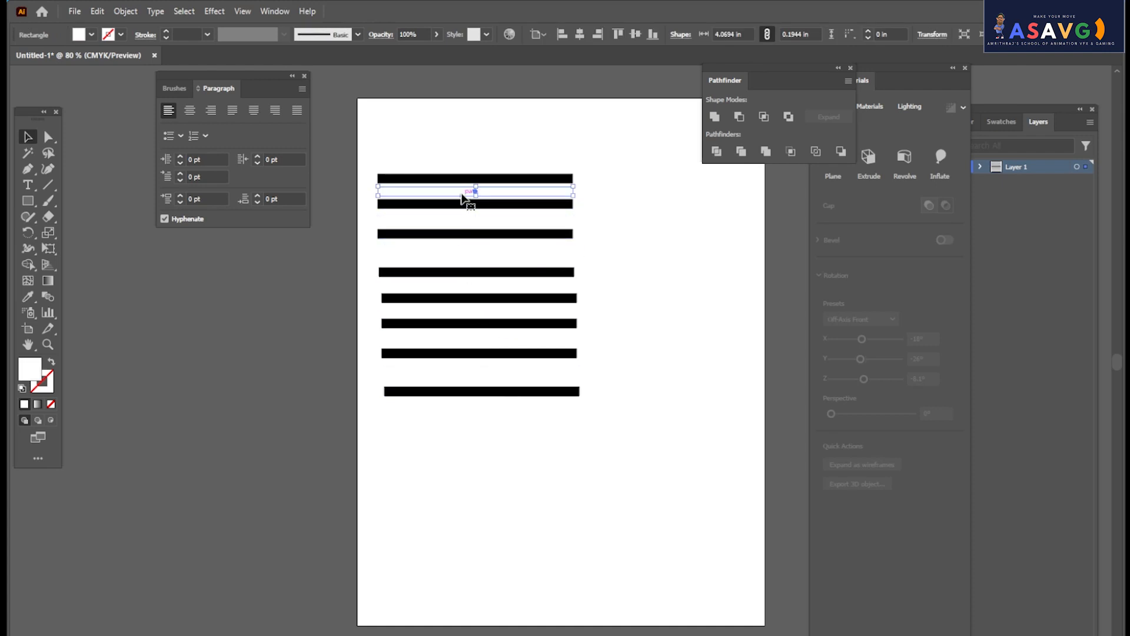
pyautogui.click(452, 235)
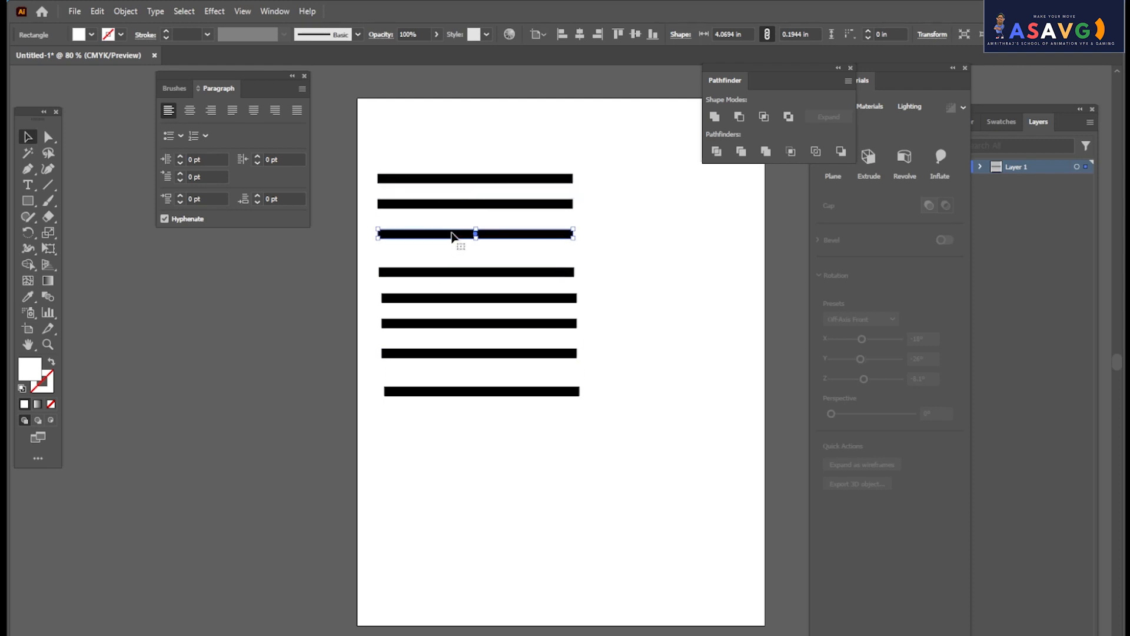
pyautogui.moveTo(452, 235); pyautogui.dragTo(449, 228)
pyautogui.click(677, 479)
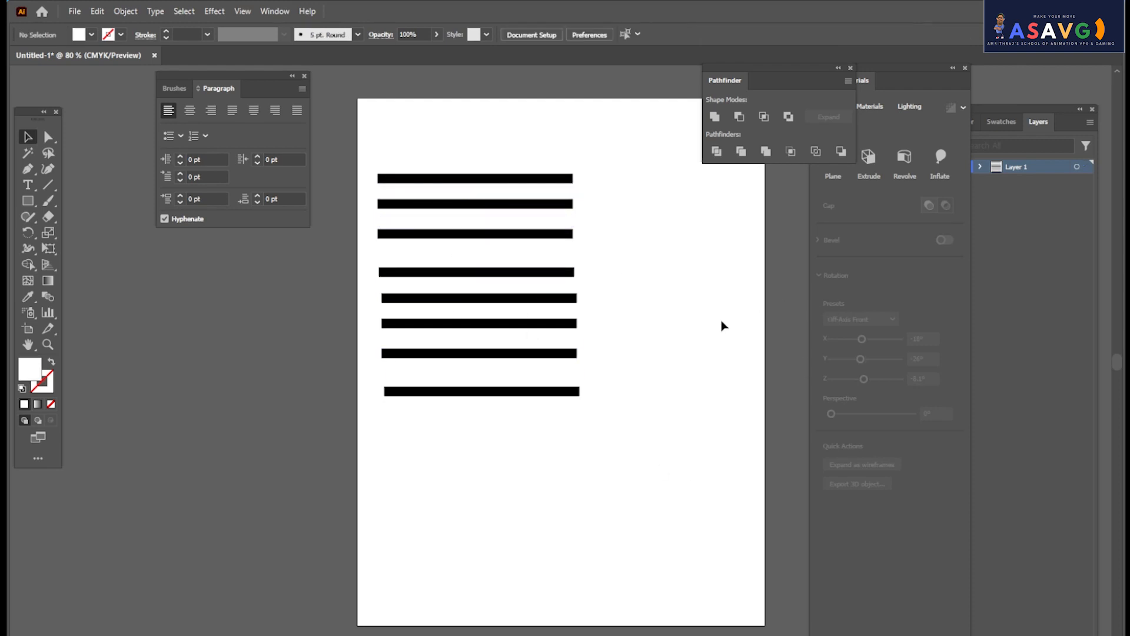
# Draw a rectangle about 8.60 in by 10.93 in over the artboard, expand Layer 1's contents and shift the rectangle slightly down and right.
pyautogui.click(28, 201)
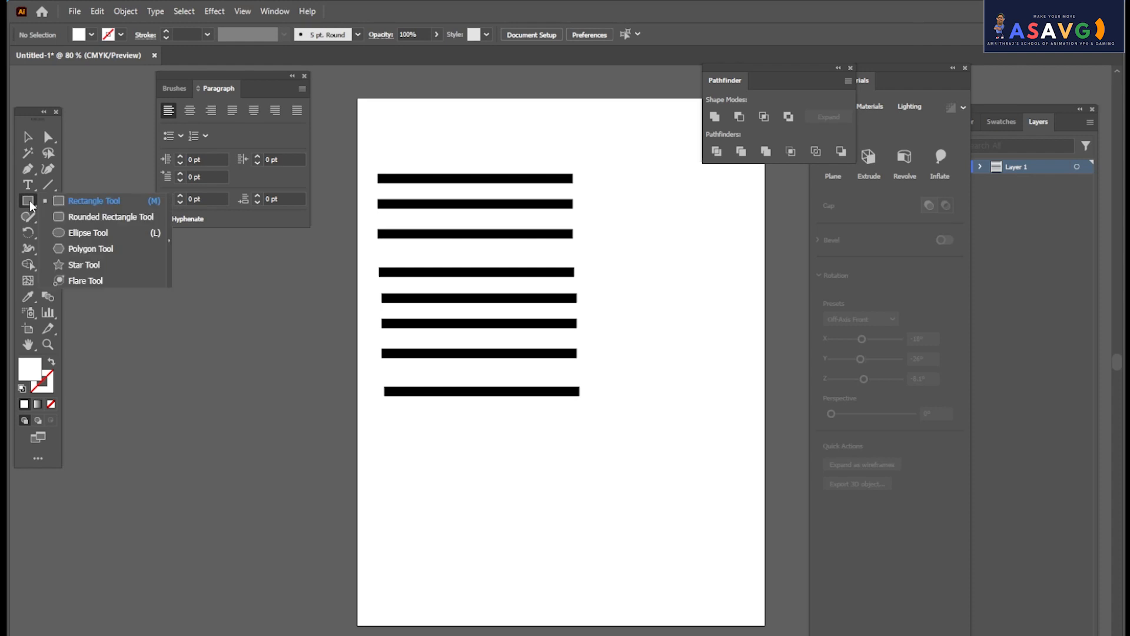
pyautogui.click(59, 208)
pyautogui.moveTo(352, 98); pyautogui.dragTo(764, 622)
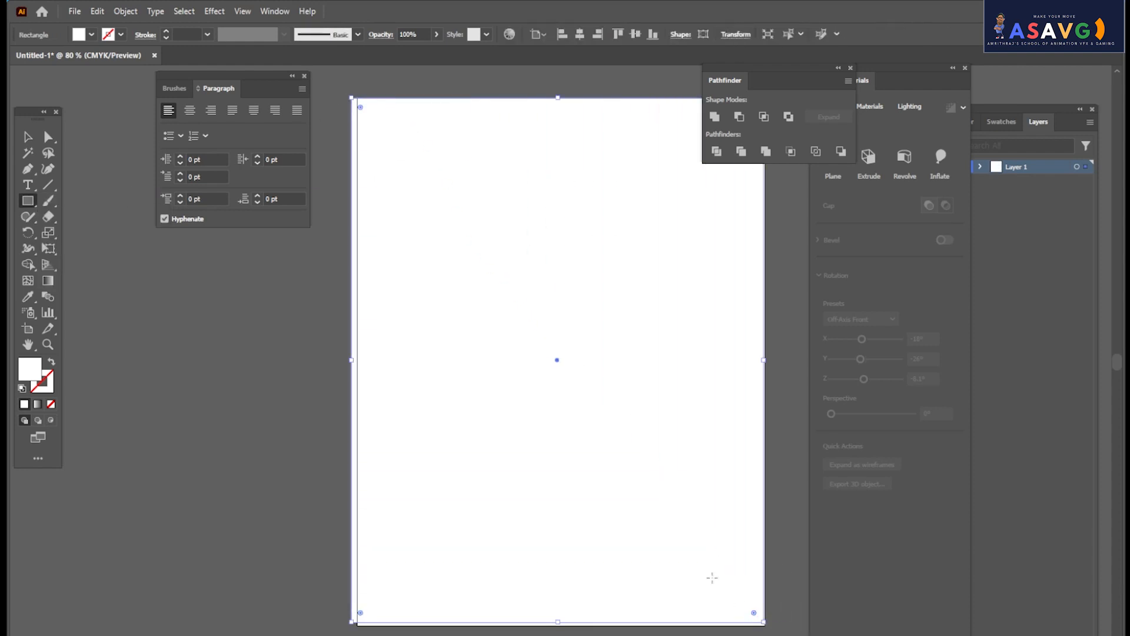
pyautogui.click(981, 168)
pyautogui.click(1032, 378)
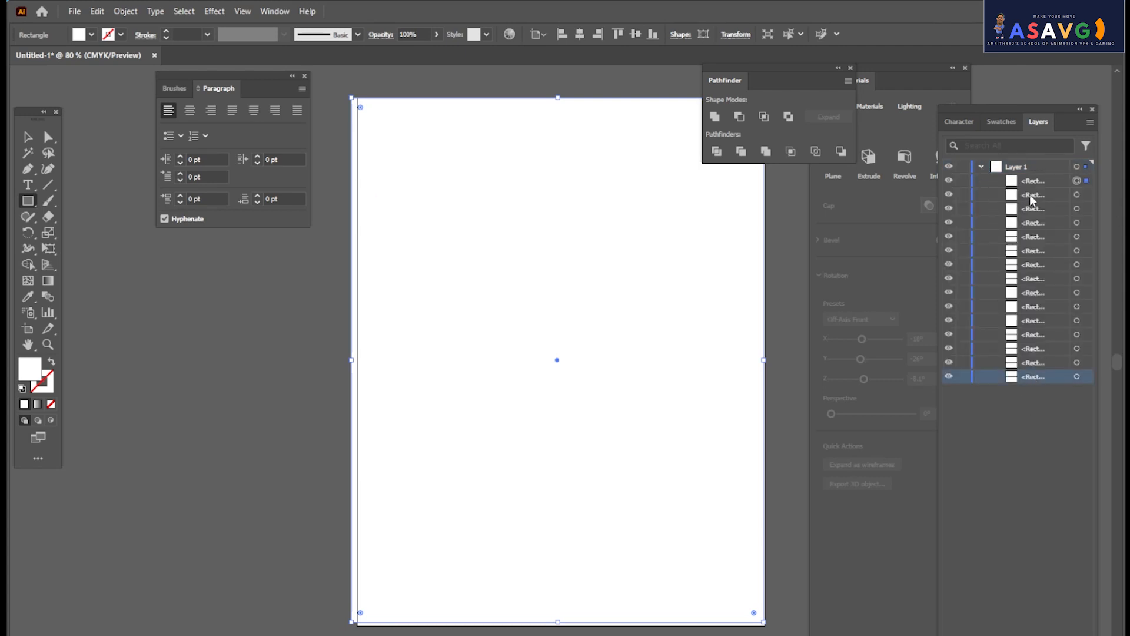
pyautogui.click(27, 136)
pyautogui.moveTo(610, 262)
pyautogui.mouseDown()
pyautogui.moveTo(636, 257)
pyautogui.moveTo(618, 271)
pyautogui.mouseUp()
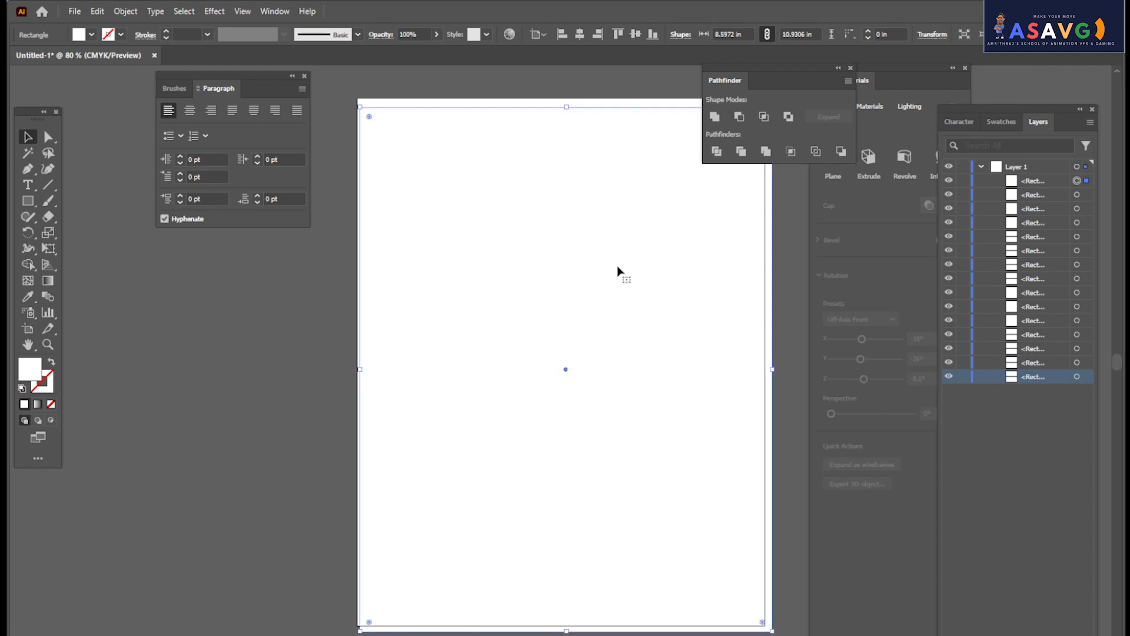
# Fill the artboard-sized rectangle with a fully saturated blue using the Color Picker.
pyautogui.doubleClick(31, 372)
pyautogui.click(831, 280)
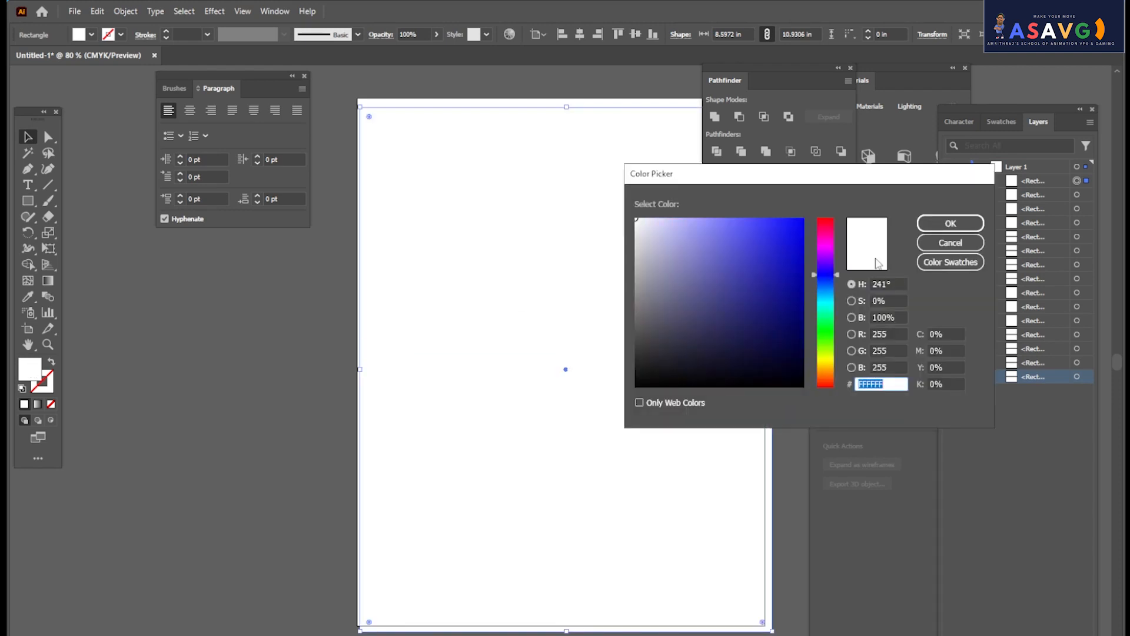
pyautogui.click(948, 229)
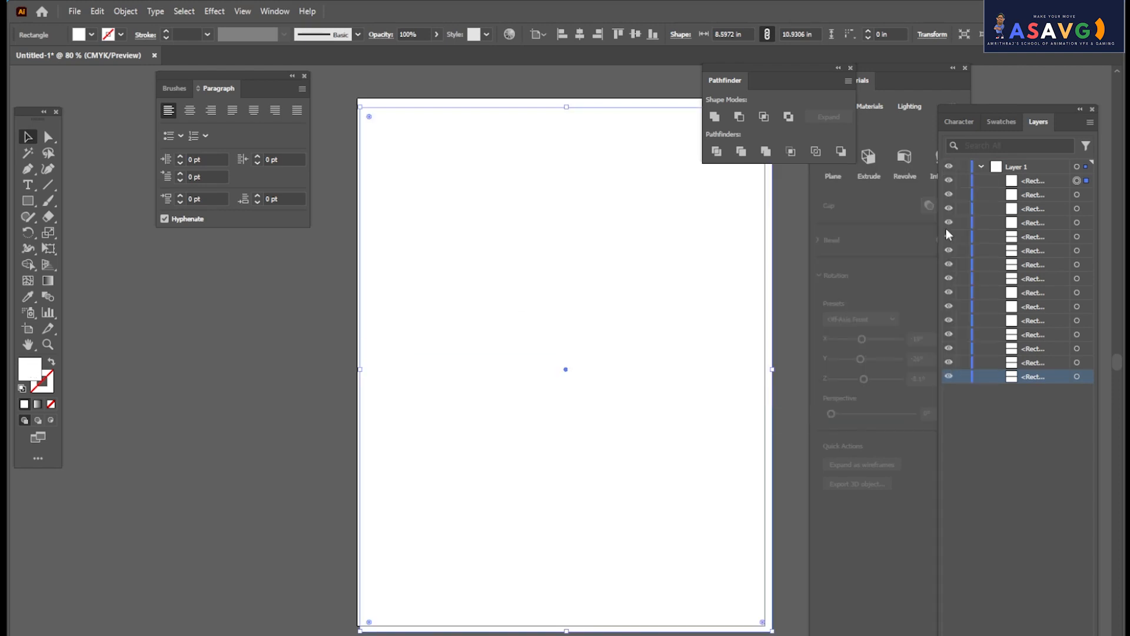
pyautogui.doubleClick(39, 366)
pyautogui.click(826, 278)
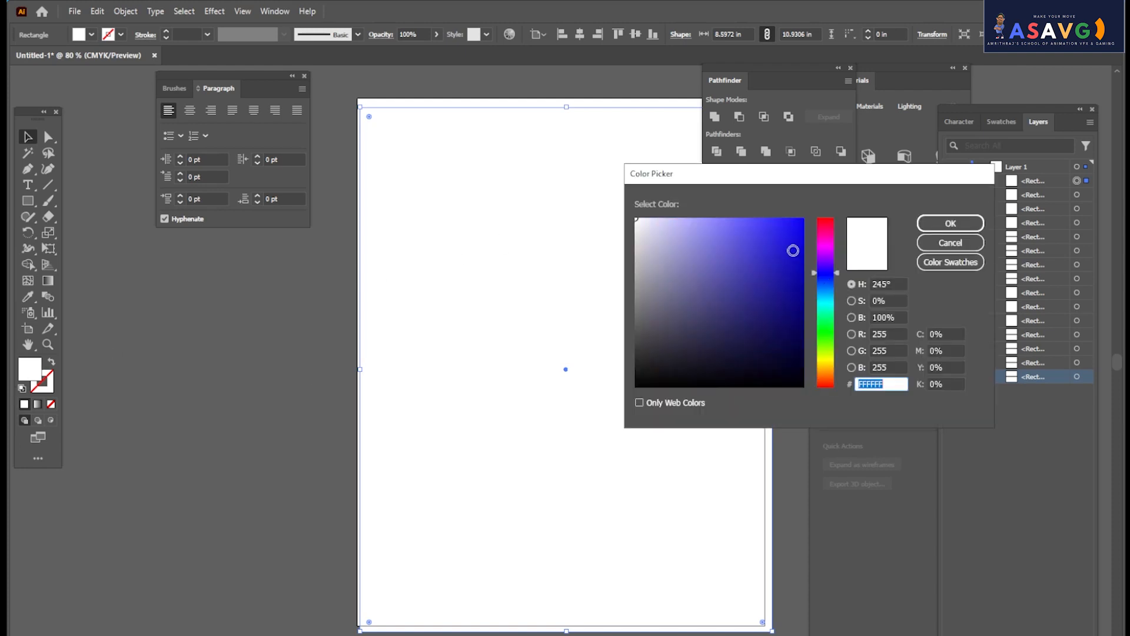
pyautogui.click(804, 222)
pyautogui.click(950, 224)
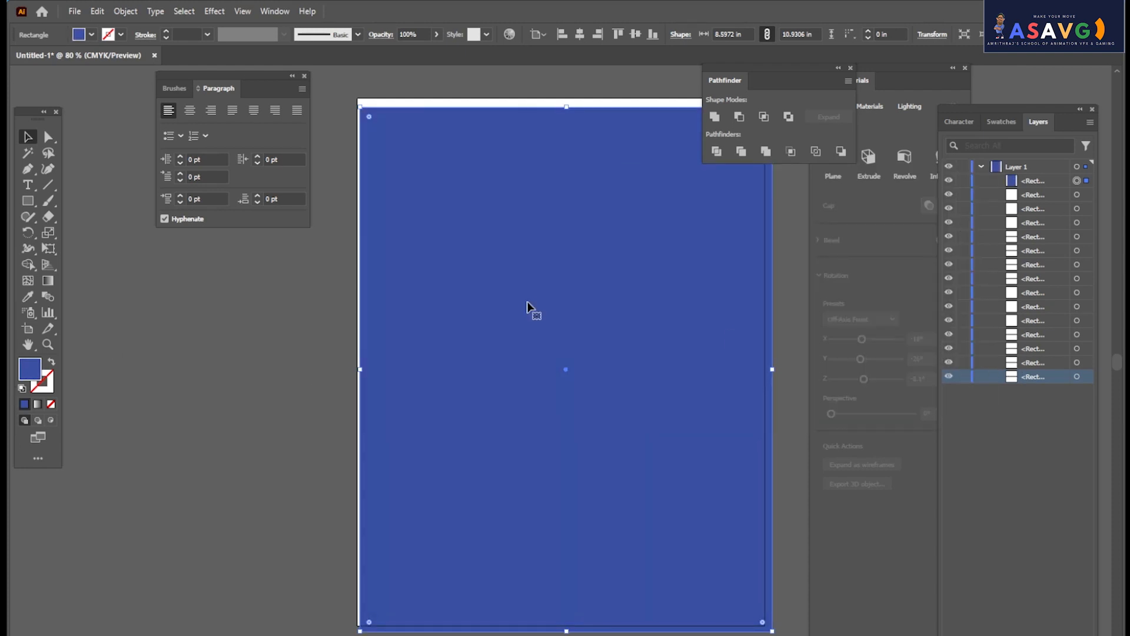
# Place the blue rectangle behind all the bars, aligned to the artboard's upper-left corner, and lock it as the backdrop.
pyautogui.moveTo(1014, 175); pyautogui.dragTo(1029, 391)
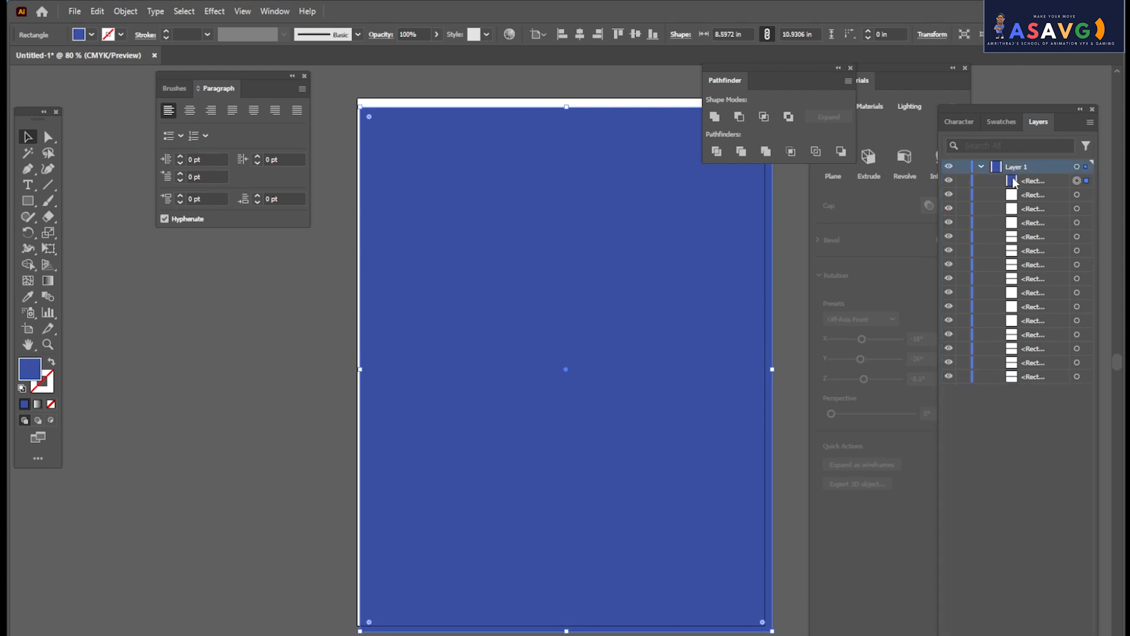
pyautogui.moveTo(1013, 183); pyautogui.dragTo(1037, 381)
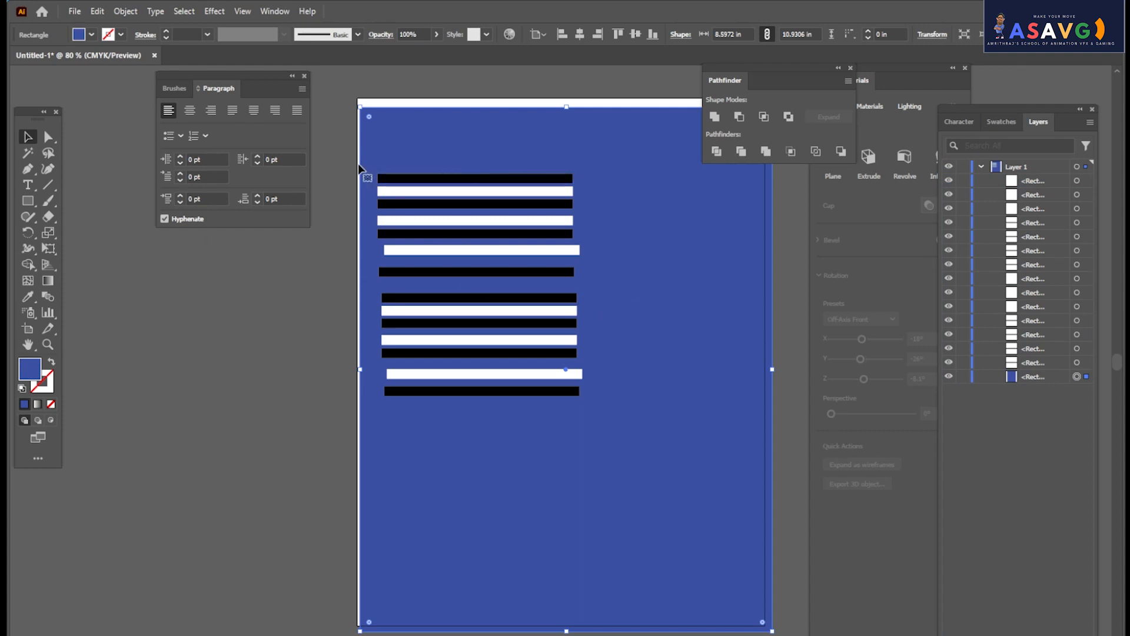
pyautogui.moveTo(520, 142); pyautogui.dragTo(519, 132)
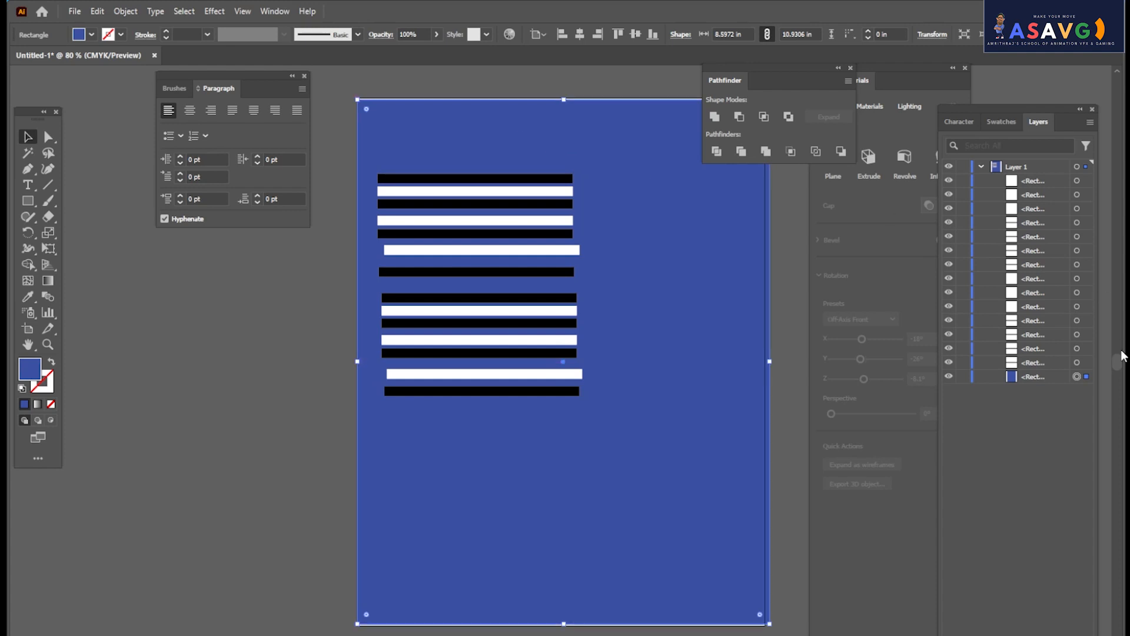
pyautogui.click(963, 377)
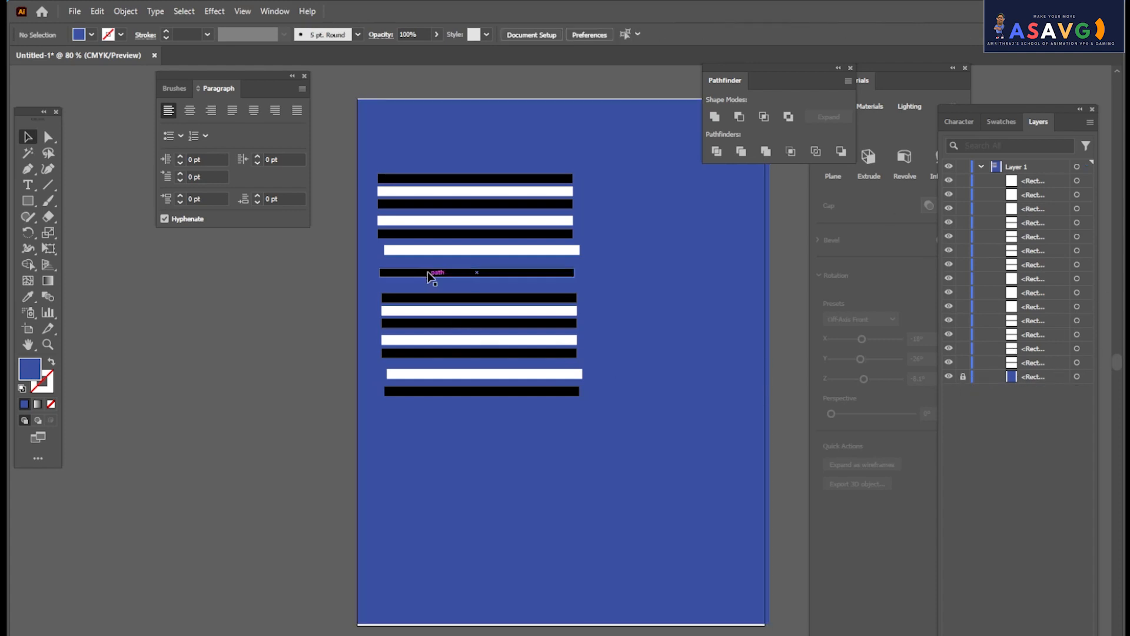
# Delete the second black bar from the top of the stack.
pyautogui.click(462, 205)
pyautogui.press('Delete')
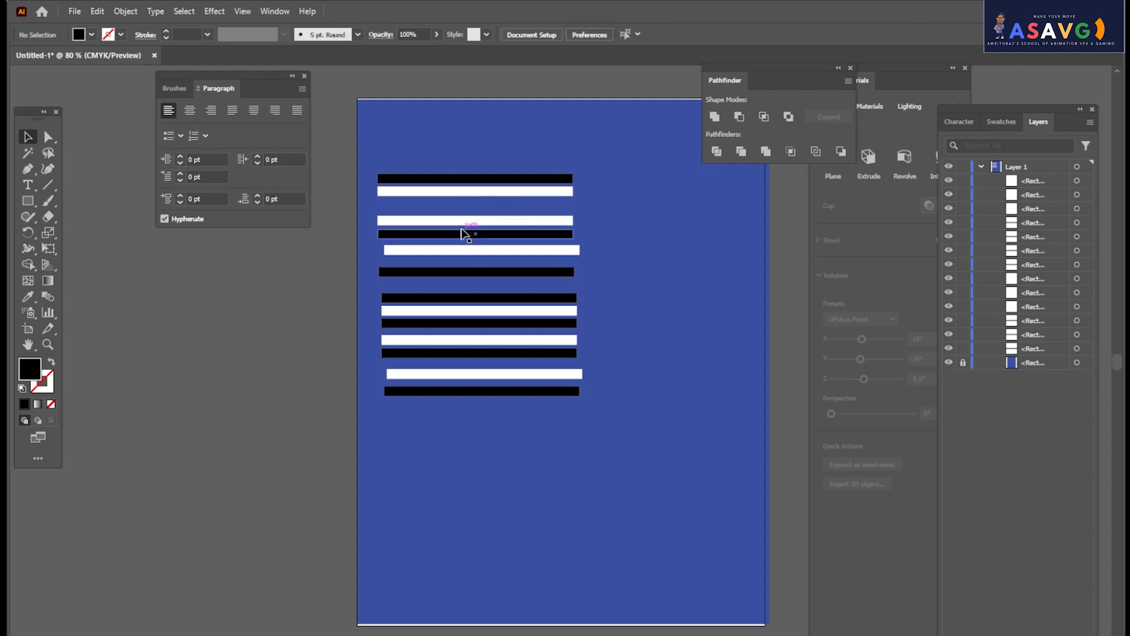
# Delete all the remaining bars below the topmost black and white pair.
pyautogui.click(464, 221)
pyautogui.press('Delete')
pyautogui.click(457, 251)
pyautogui.press('Delete')
pyautogui.click(454, 236)
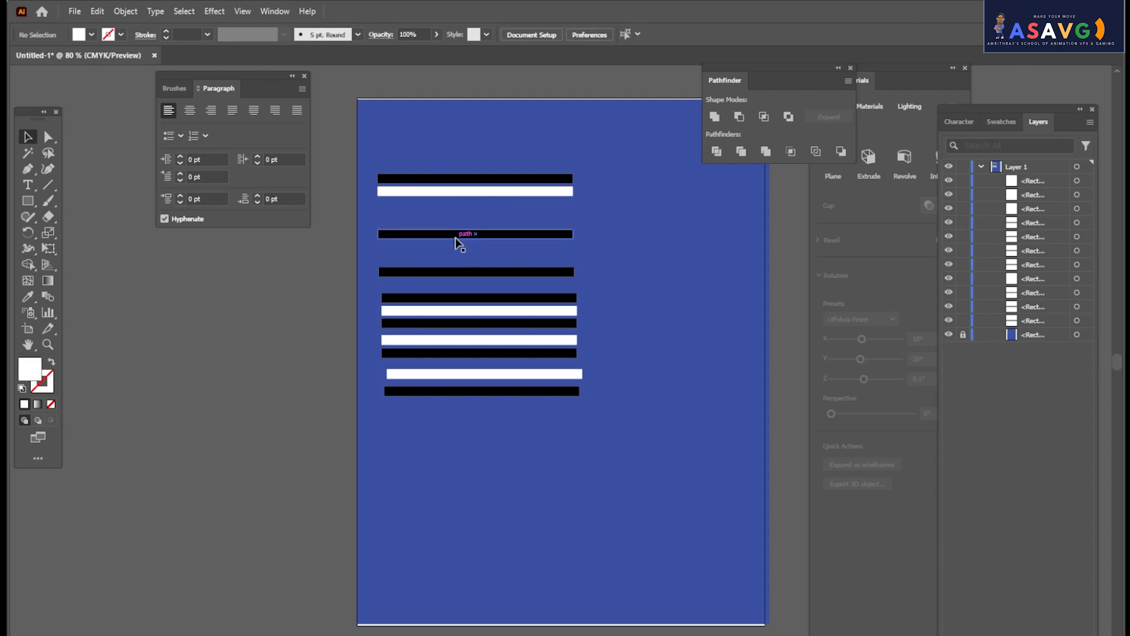
pyautogui.press('Delete')
pyautogui.click(455, 273)
pyautogui.press('Delete')
pyautogui.click(456, 298)
pyautogui.press('Delete')
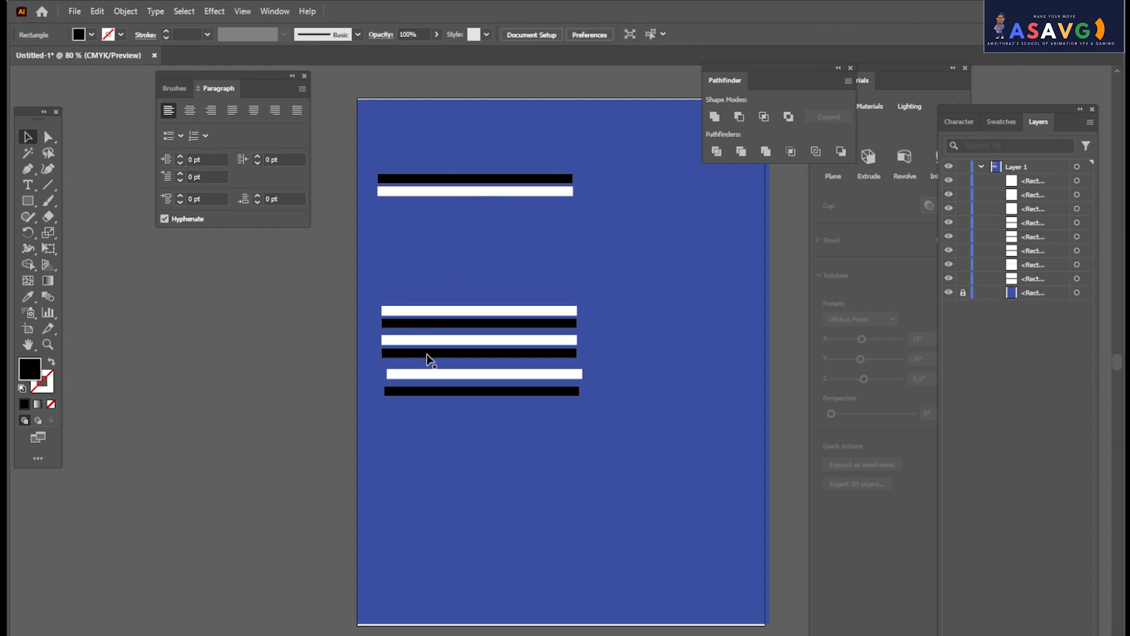
pyautogui.moveTo(596, 406); pyautogui.dragTo(444, 299)
pyautogui.press('Delete')
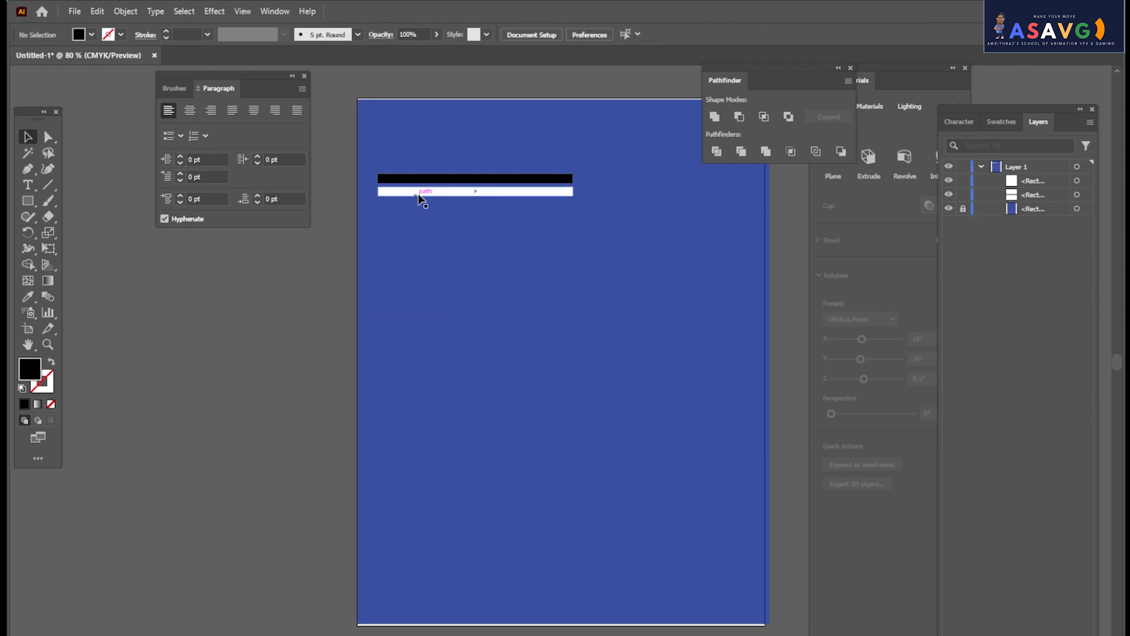
# Move the white bar slightly down to widen the gap under the black bar, and select both bars.
pyautogui.moveTo(441, 196); pyautogui.dragTo(442, 201)
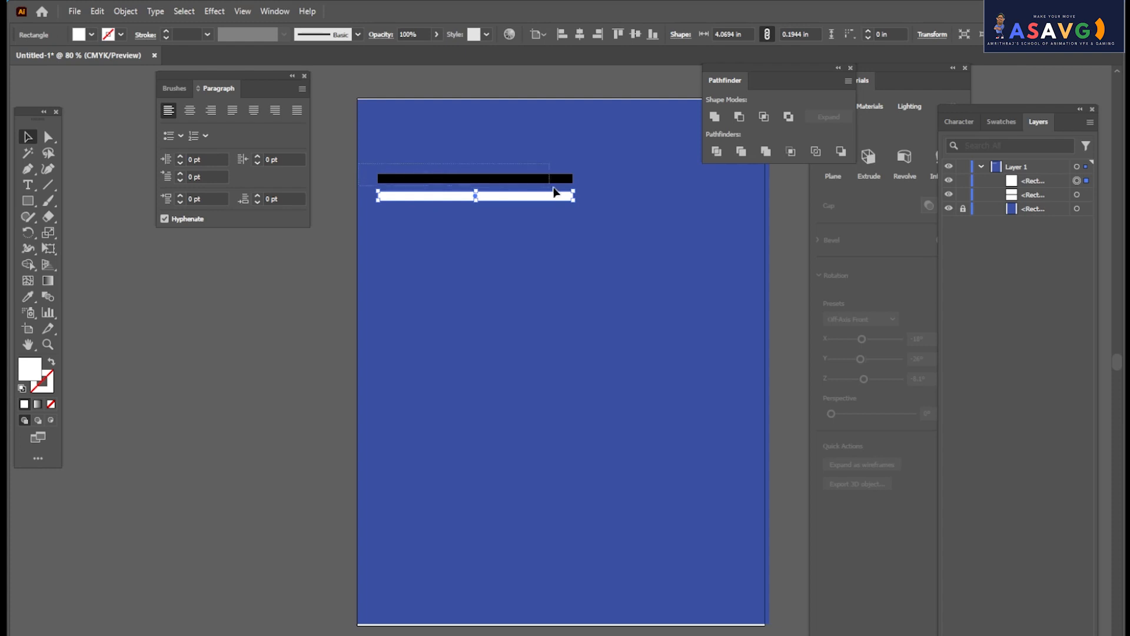
pyautogui.moveTo(588, 218); pyautogui.dragTo(584, 219)
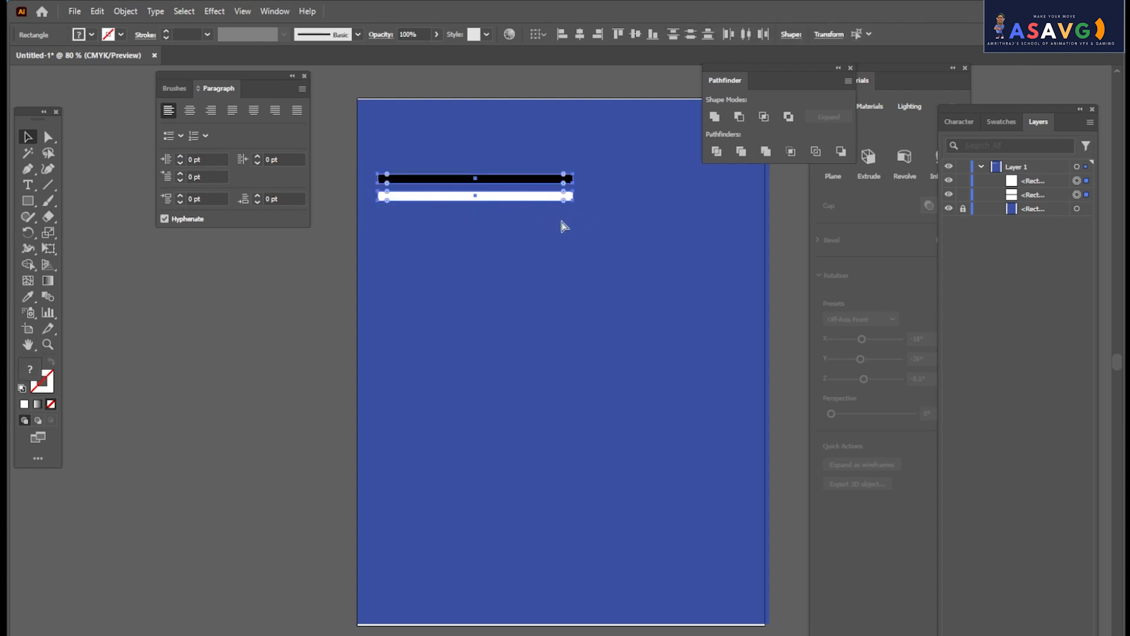
pyautogui.hotkey('ctrl', 'v')
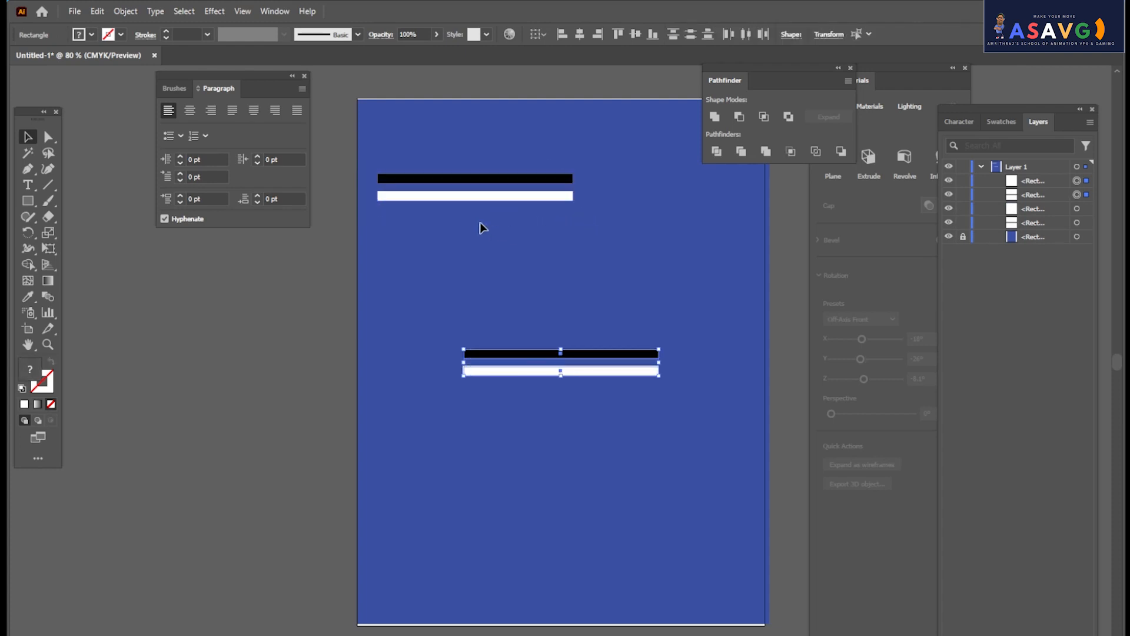
pyautogui.moveTo(536, 351); pyautogui.dragTo(534, 353)
pyautogui.hotkey('ctrl', 'z')
pyautogui.hotkey('ctrl', 'z')
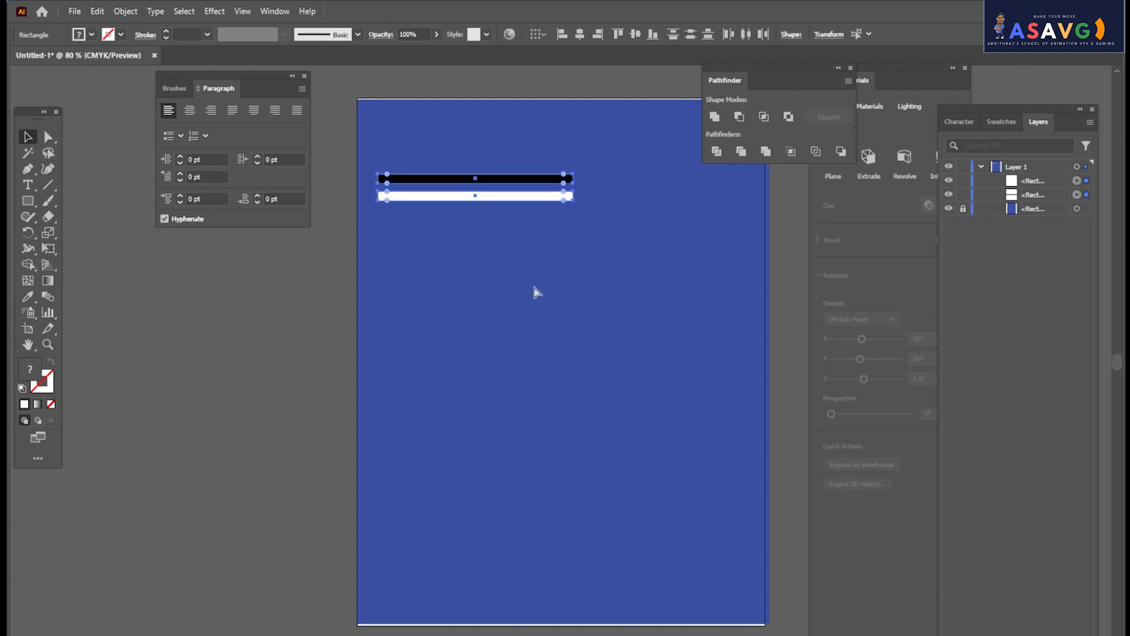
# Copy the black and white pair and place evenly spaced duplicates directly below it, building a stack of ten alternating bars.
pyautogui.hotkey('ctrl', 'c')
pyautogui.hotkey('ctrl', 'v')
pyautogui.moveTo(566, 349); pyautogui.dragTo(451, 219)
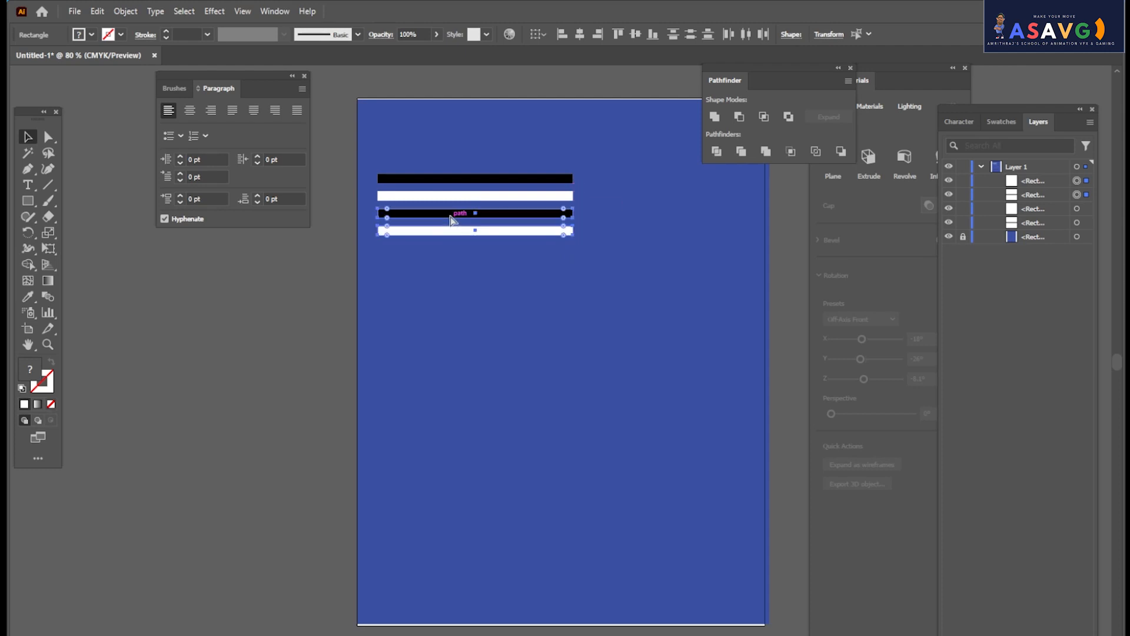
pyautogui.hotkey('ctrl', 'd')
pyautogui.hotkey('ctrl', 'z')
pyautogui.moveTo(450, 222); pyautogui.dragTo(449, 327)
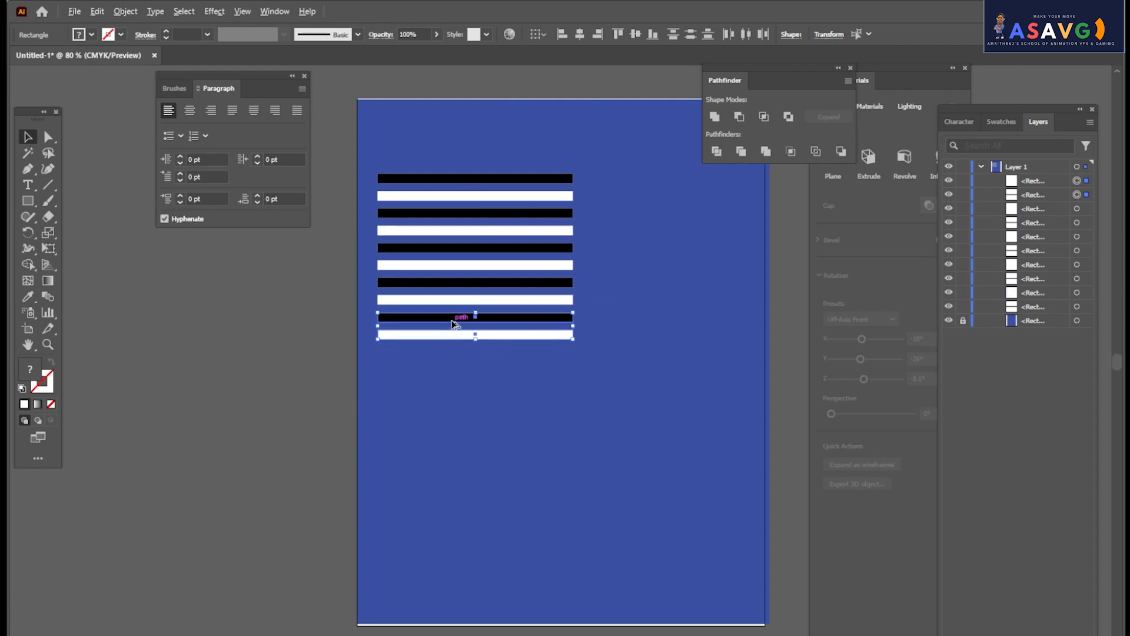
# Repeat the last duplication four times to extend the stack to 18 evenly spaced bars.
pyautogui.hotkey('ctrl', 'd')
pyautogui.hotkey('ctrl', 'd')
pyautogui.hotkey('ctrl', 'd')
pyautogui.hotkey('ctrl', 'd')
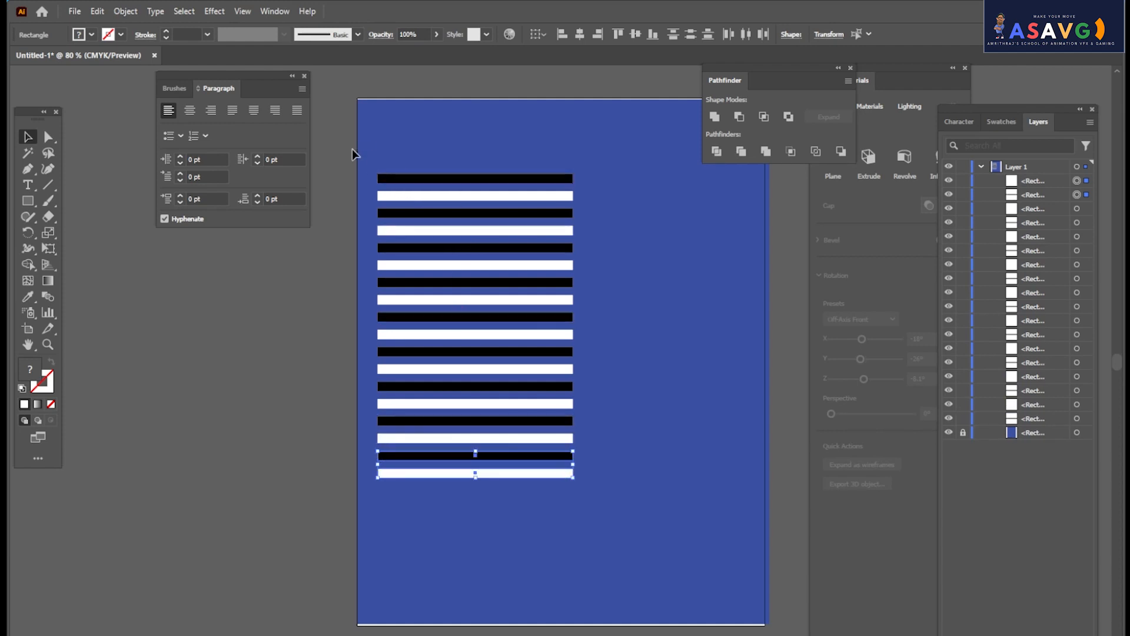
# Select all 18 black and white bars and group them.
pyautogui.moveTo(352, 150); pyautogui.dragTo(588, 449)
pyautogui.moveTo(624, 510); pyautogui.dragTo(624, 509)
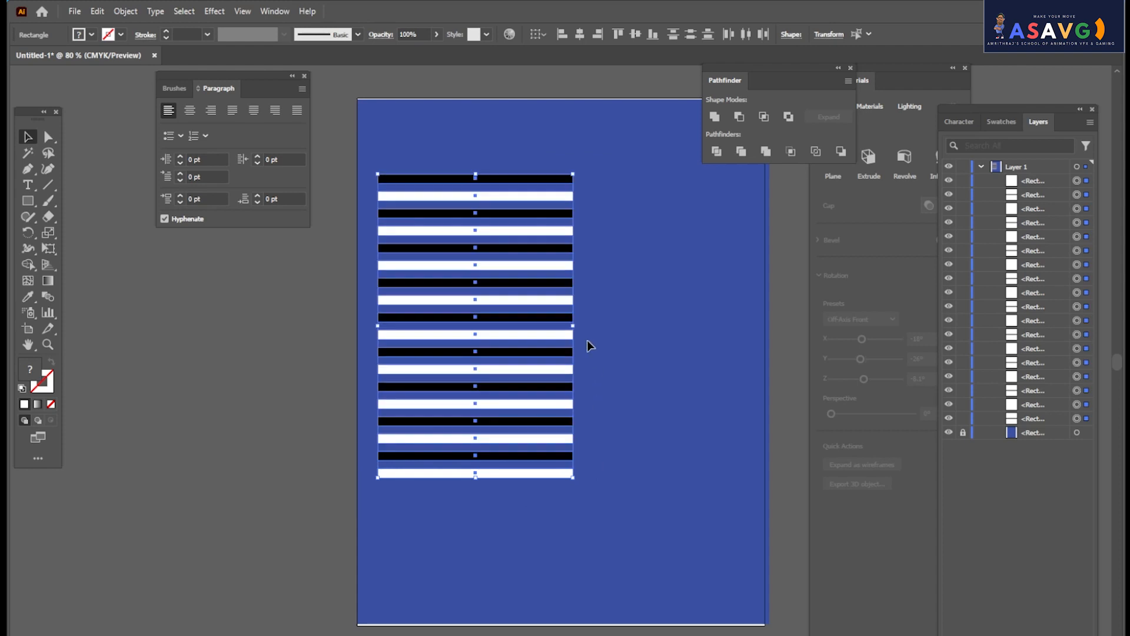
pyautogui.hotkey('ctrl', 'g')
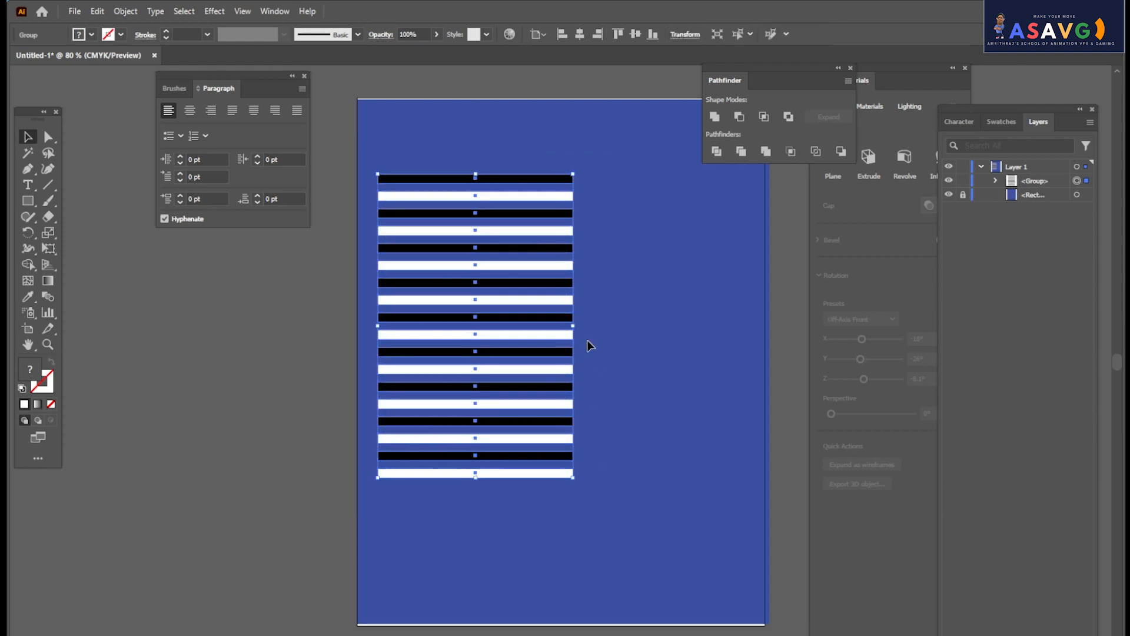
# Scale the bar group down proportionally to under two-thirds of its size and place it near the artboard's upper-left corner.
pyautogui.moveTo(572, 476); pyautogui.dragTo(534, 404)
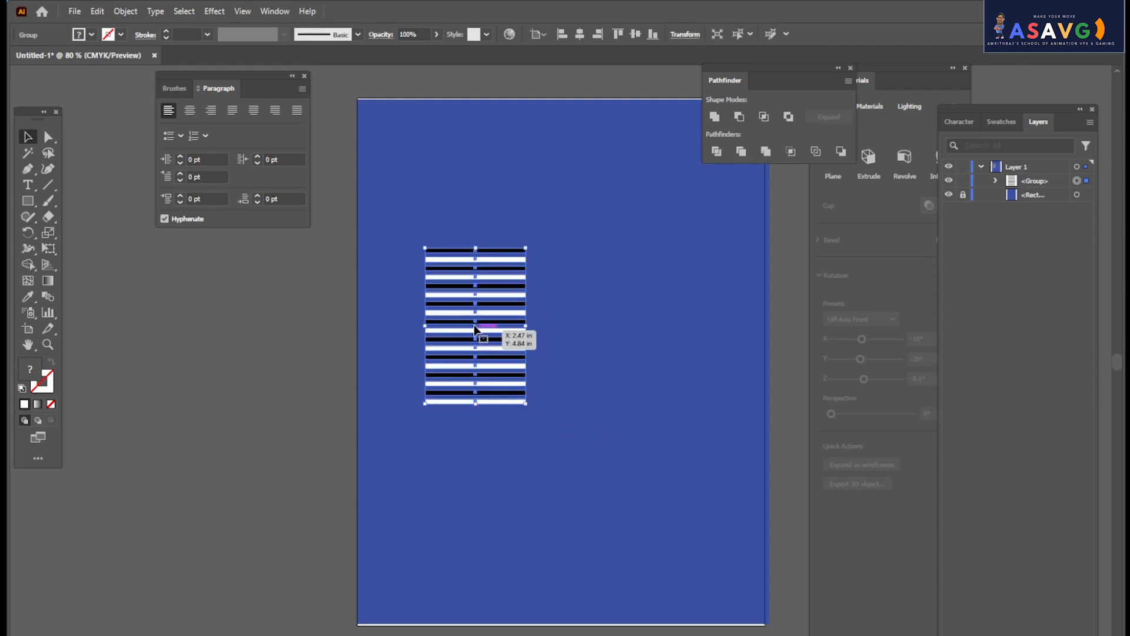
pyautogui.moveTo(476, 326); pyautogui.dragTo(424, 205)
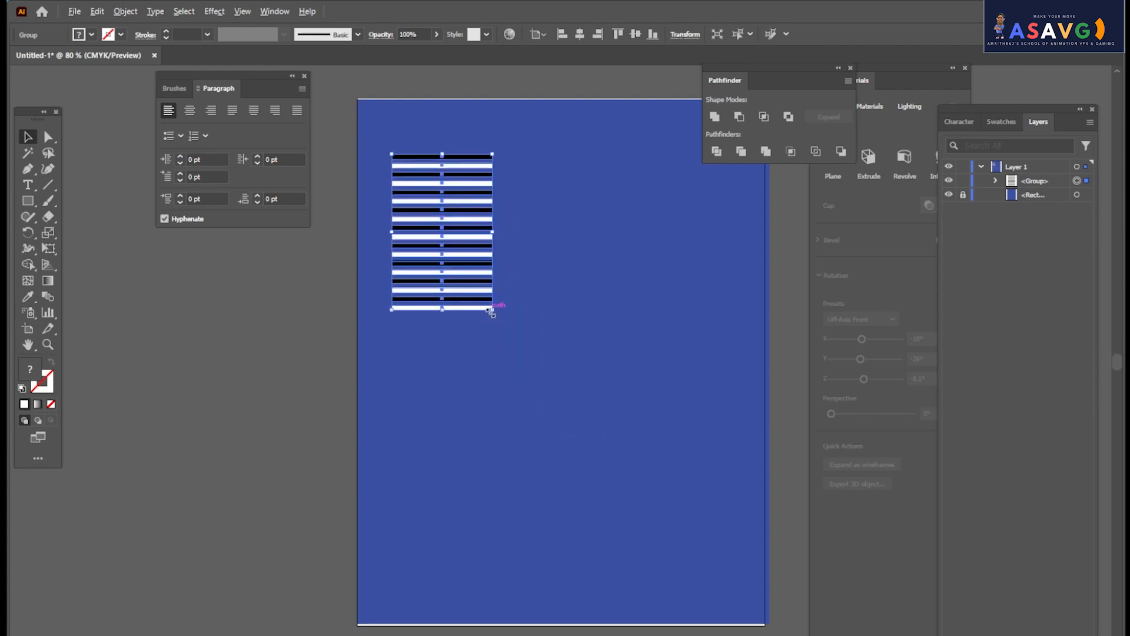
pyautogui.moveTo(491, 312); pyautogui.dragTo(505, 343)
pyautogui.click(525, 333)
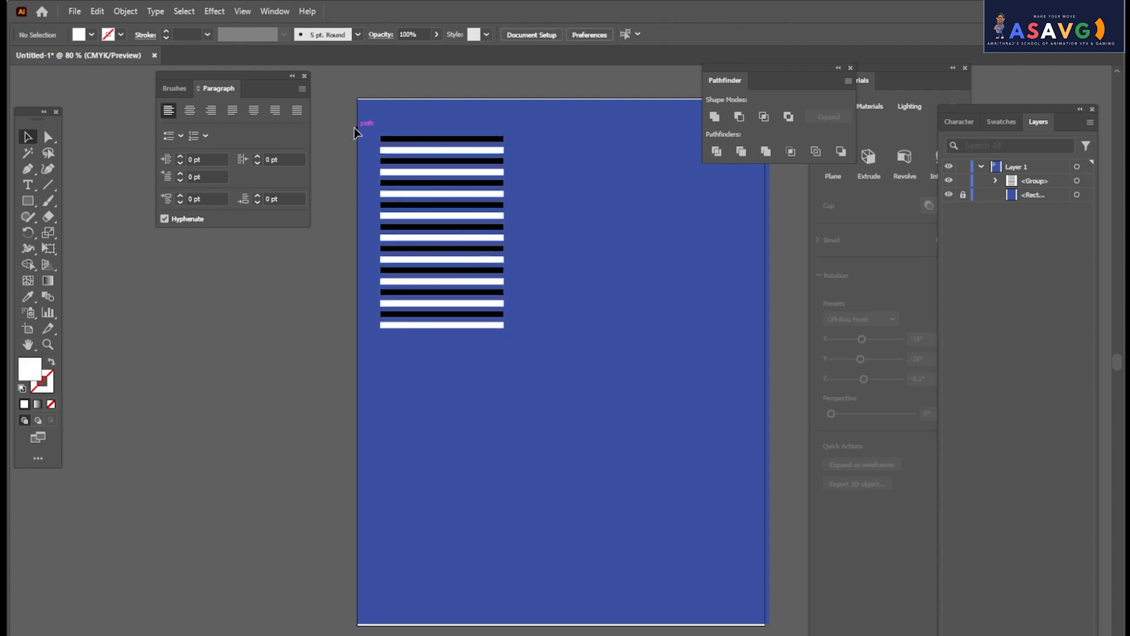
# Duplicate the horizontal bar group toward the artboard's lower right and rotate the copy 90° counterclockwise so its bars stand vertically.
pyautogui.moveTo(356, 127); pyautogui.dragTo(533, 336)
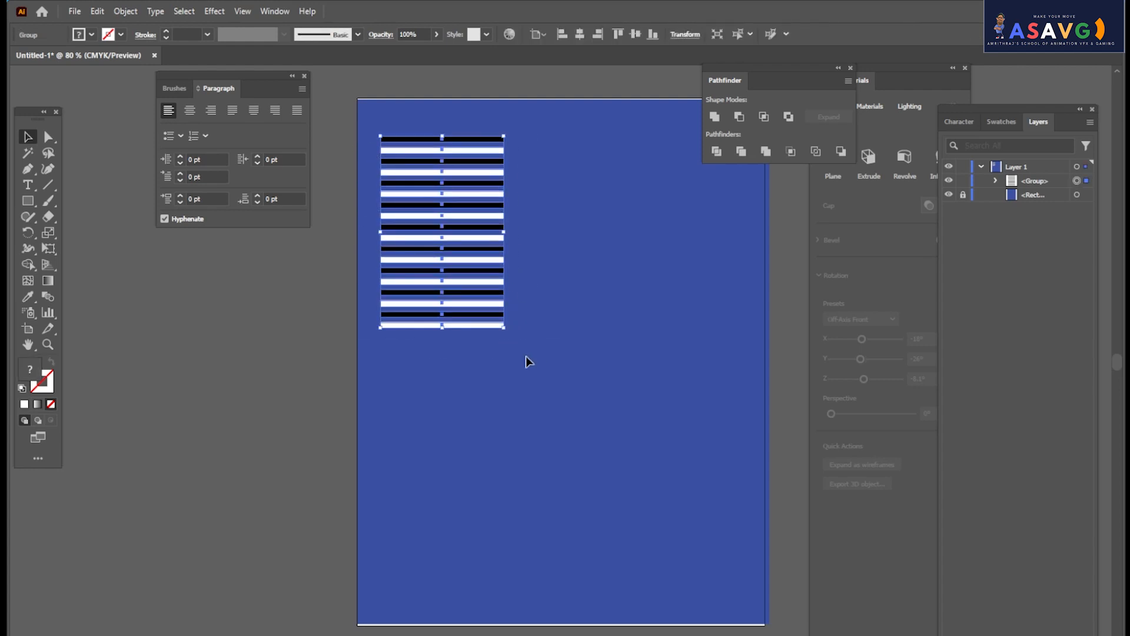
pyautogui.moveTo(466, 328); pyautogui.dragTo(669, 497)
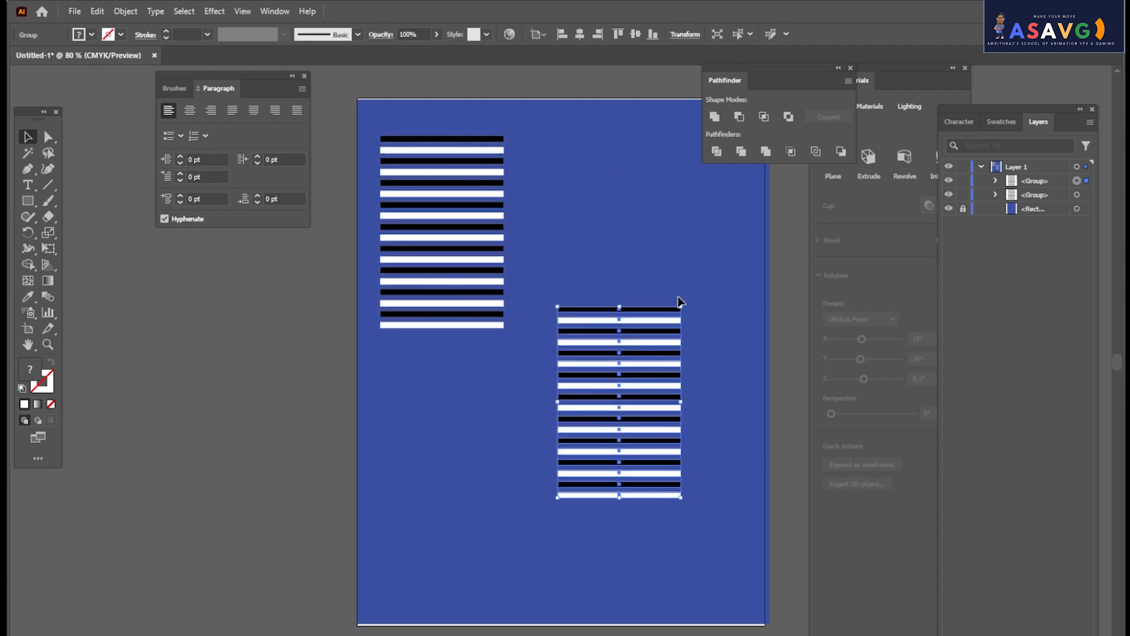
pyautogui.moveTo(687, 300); pyautogui.dragTo(521, 336)
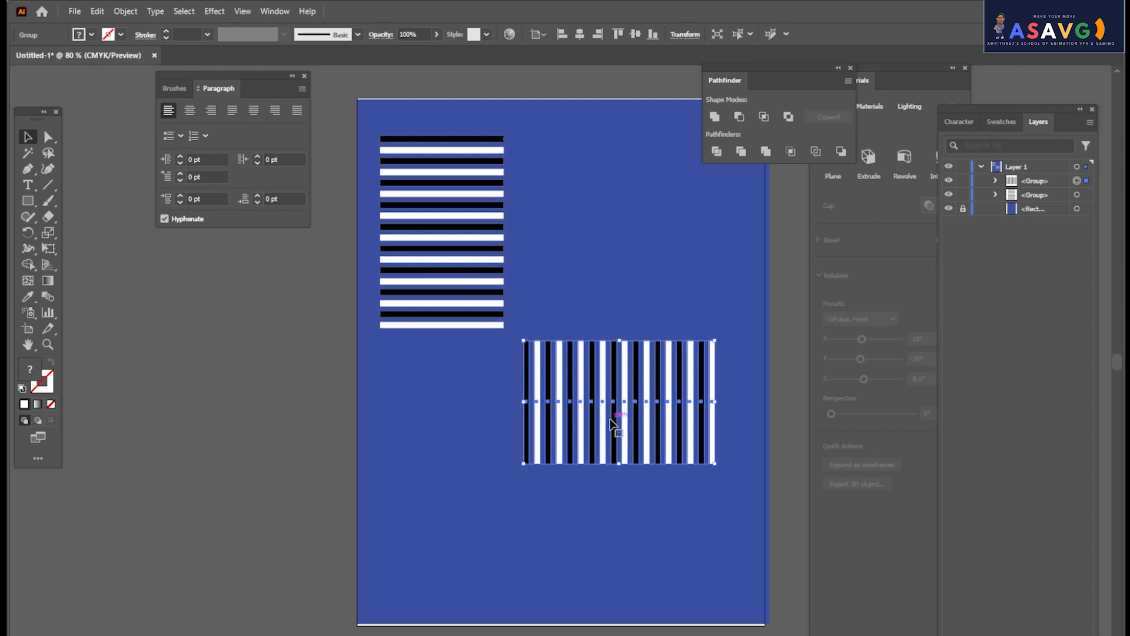
# Move the vertical bar group to the left, below the horizontal bar group, and deselect it.
pyautogui.moveTo(608, 425); pyautogui.dragTo(458, 462)
pyautogui.moveTo(459, 462); pyautogui.dragTo(459, 462)
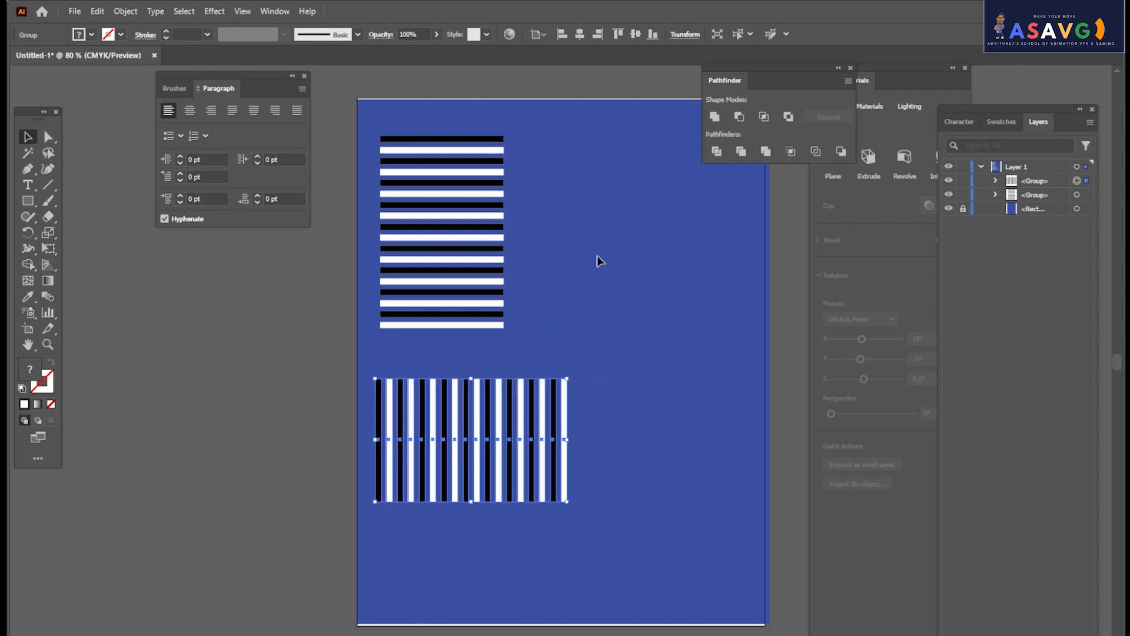
pyautogui.click(598, 260)
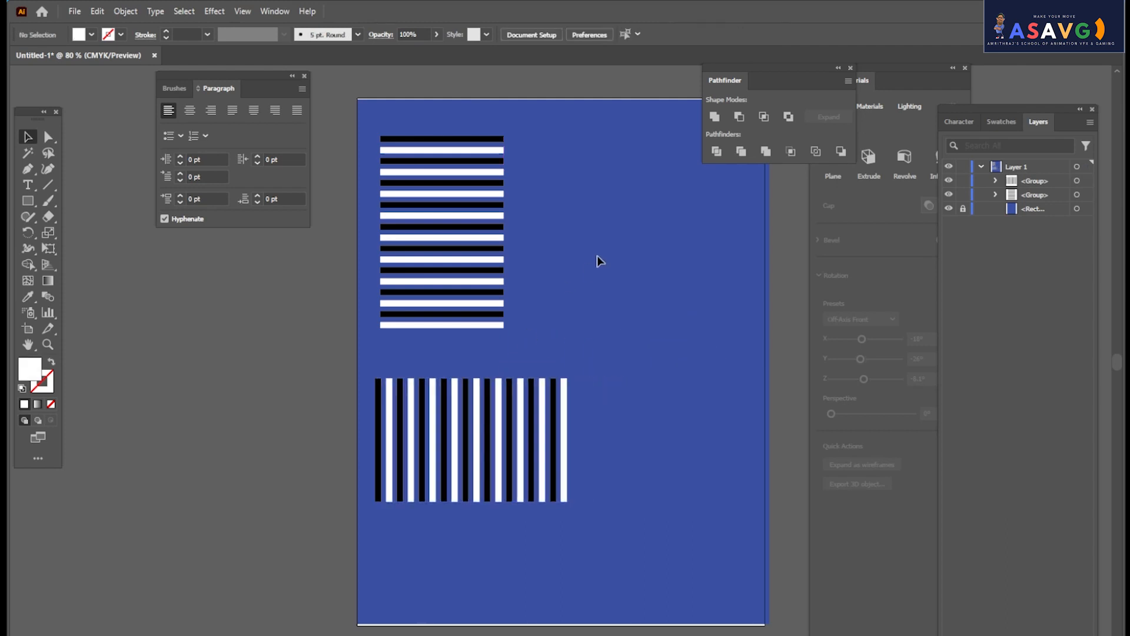
# Show the Symbols panel and place it beside the two striped groups so both stay visible.
pyautogui.click(275, 12)
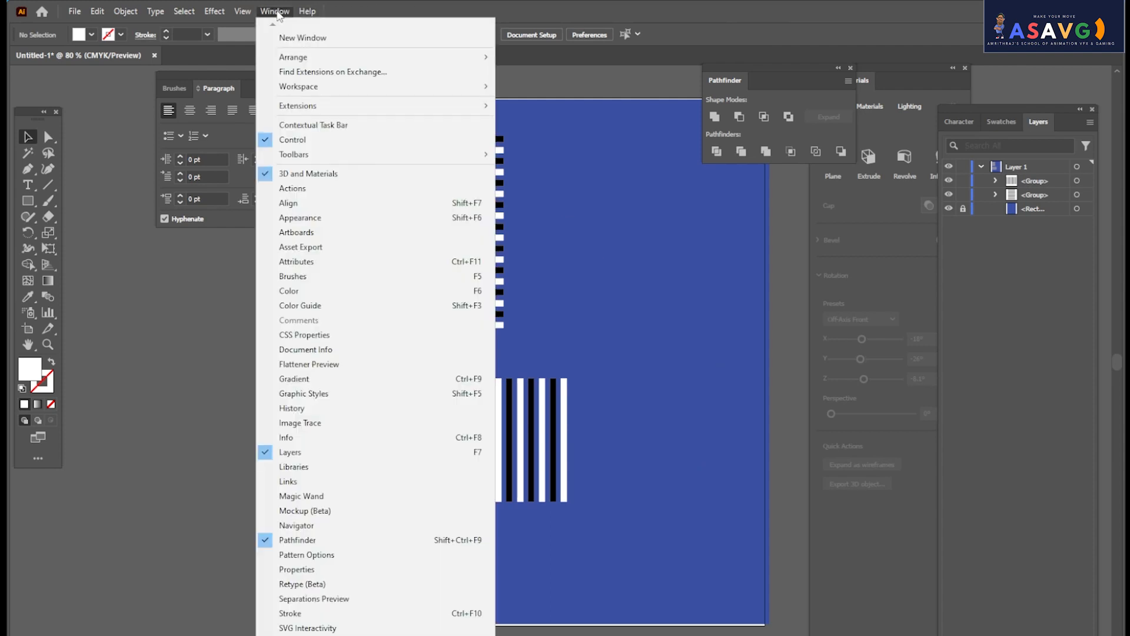
pyautogui.moveTo(336, 634)
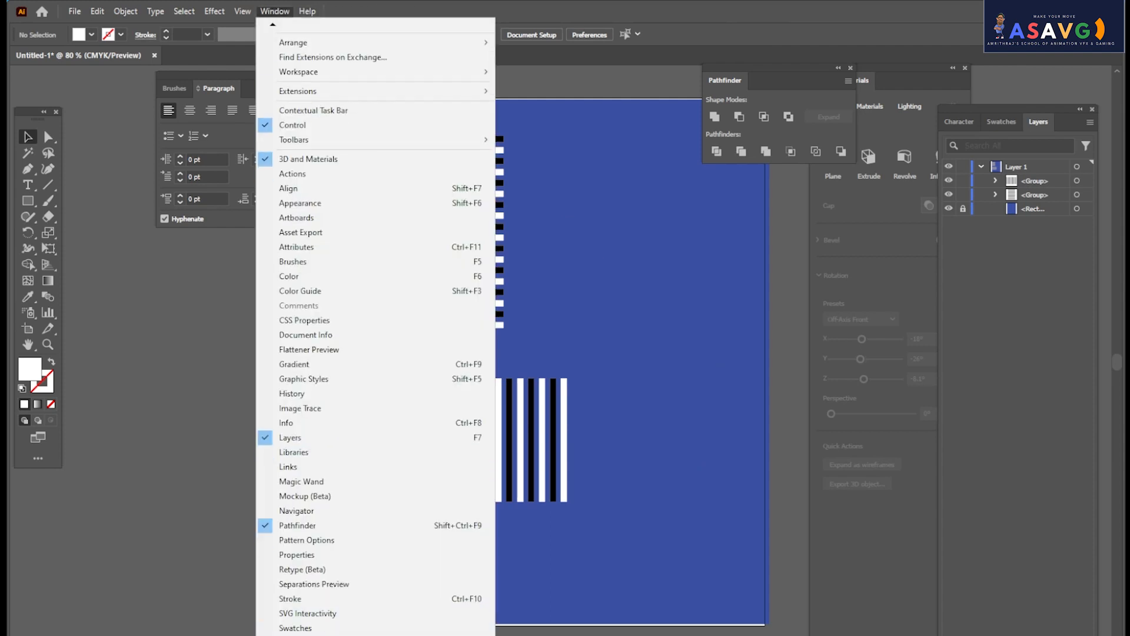
pyautogui.scroll(-3, 330, 633)
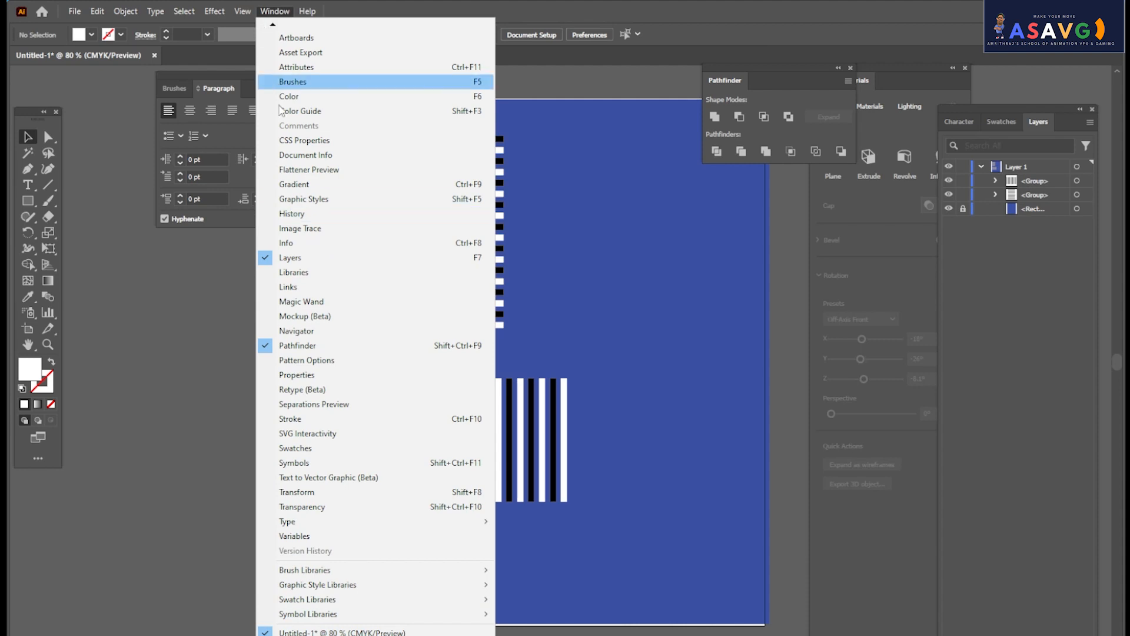
pyautogui.moveTo(309, 602)
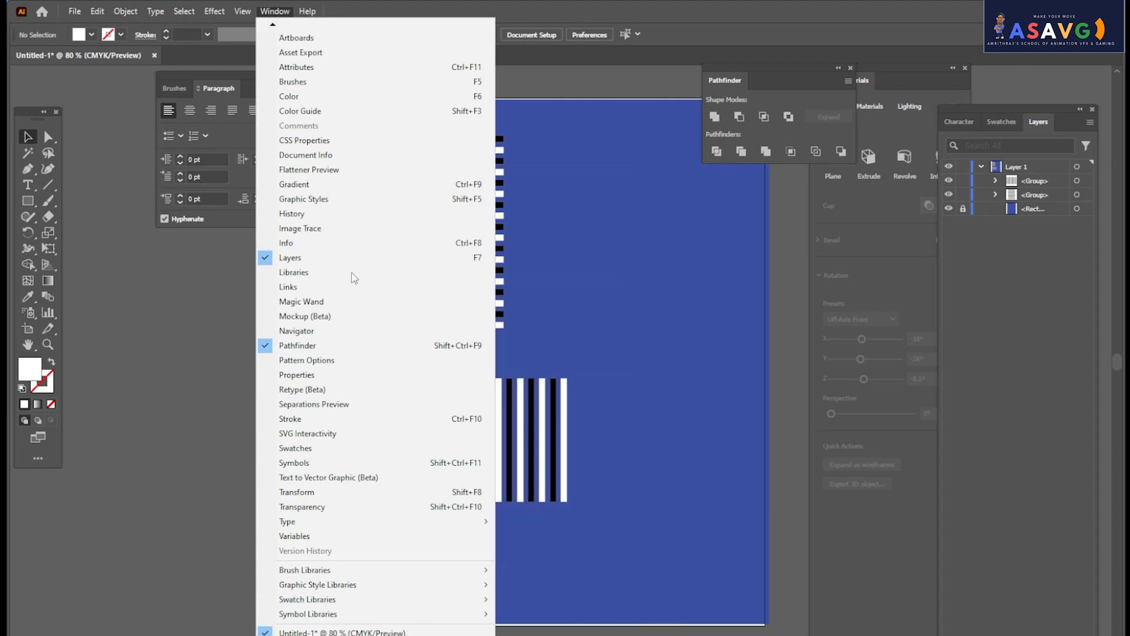
pyautogui.click(294, 462)
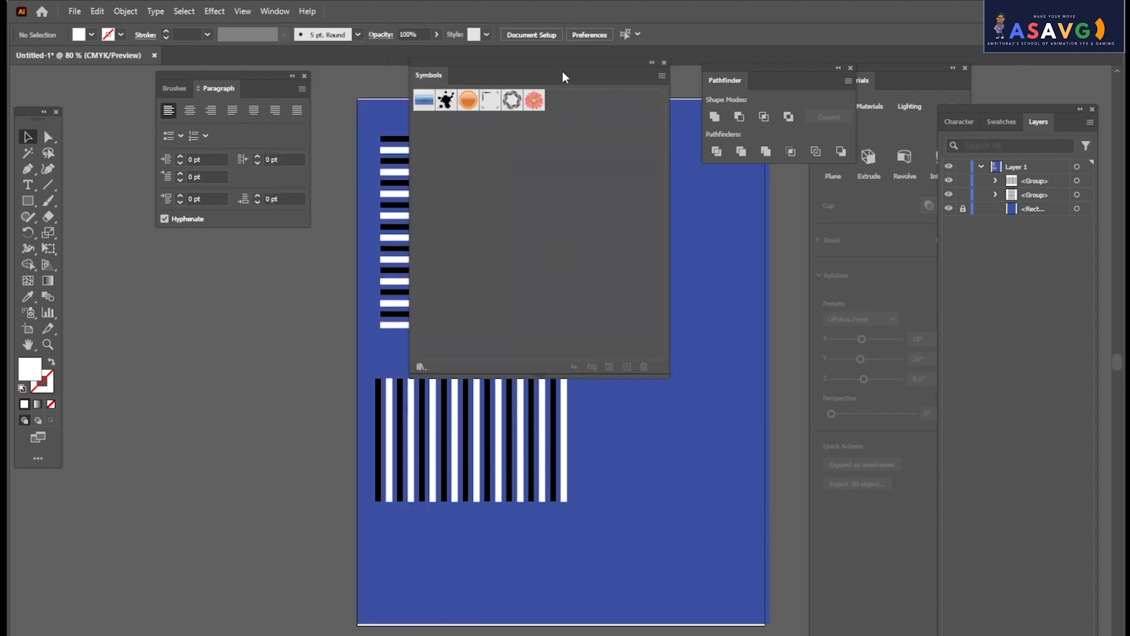
pyautogui.moveTo(562, 77); pyautogui.dragTo(715, 207)
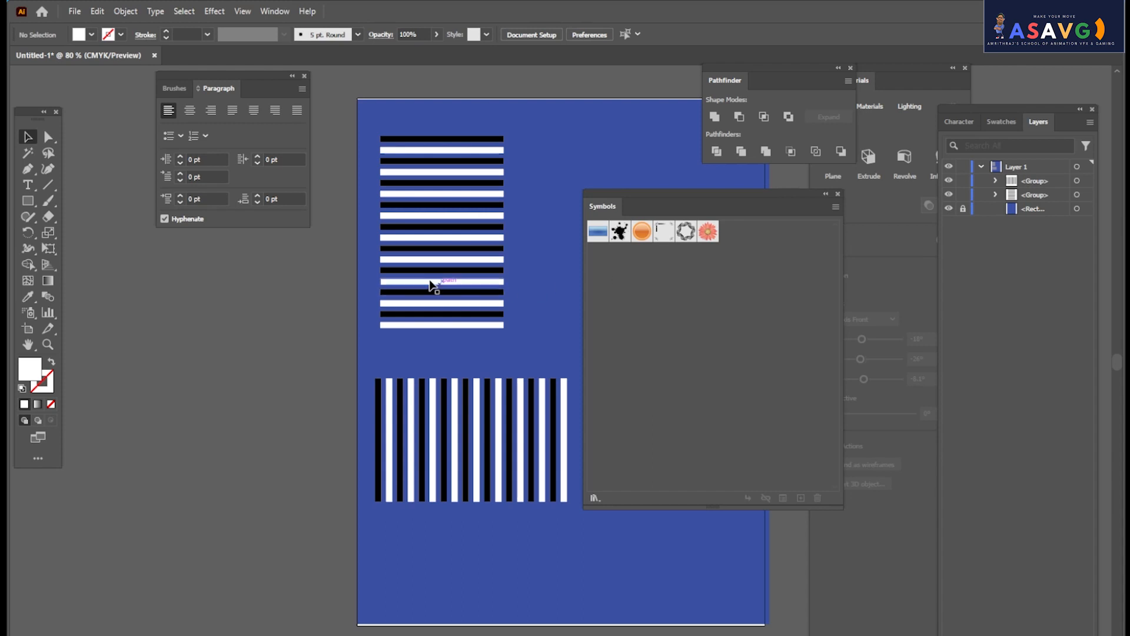
# Save the horizontal bar group as a new dynamic symbol with the Graphic export type.
pyautogui.click(419, 239)
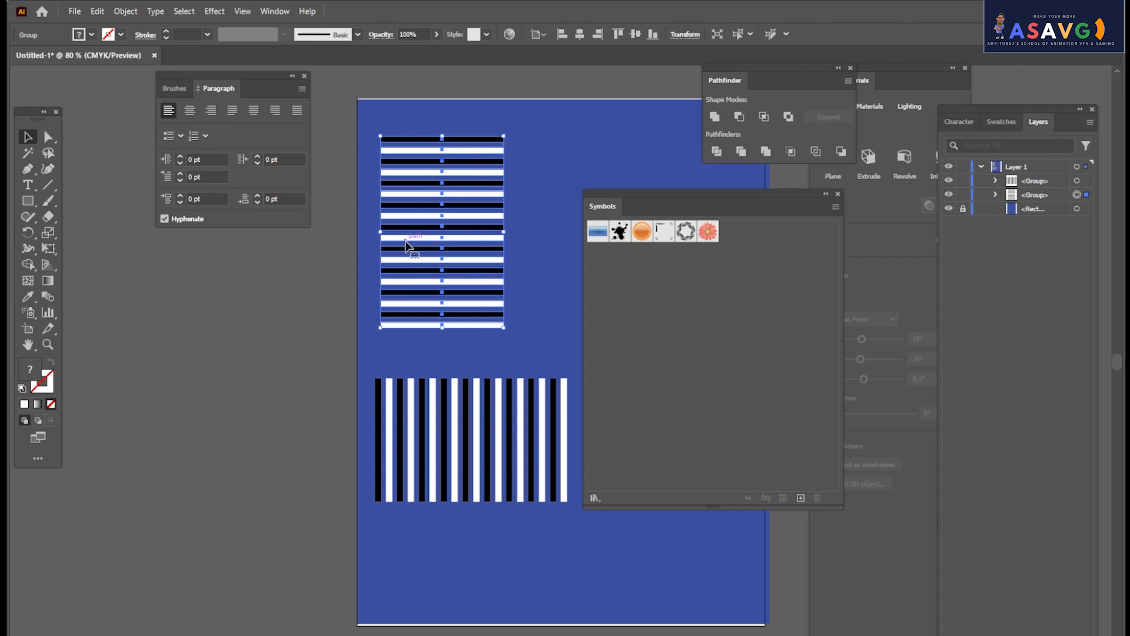
pyautogui.moveTo(404, 241); pyautogui.dragTo(766, 268)
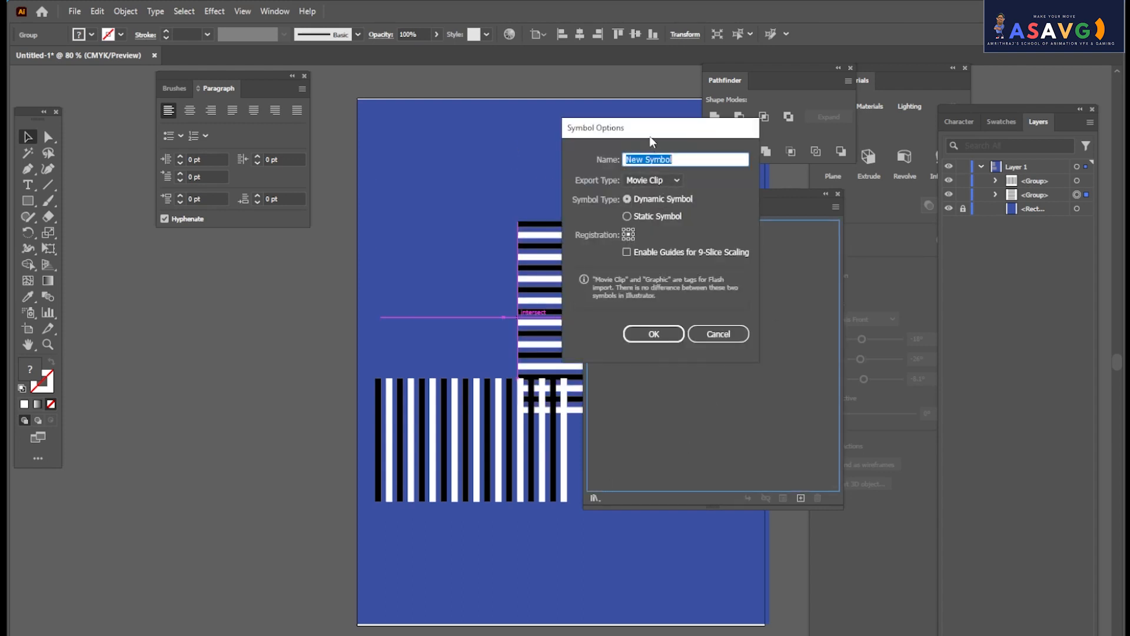
pyautogui.moveTo(650, 140); pyautogui.dragTo(651, 121)
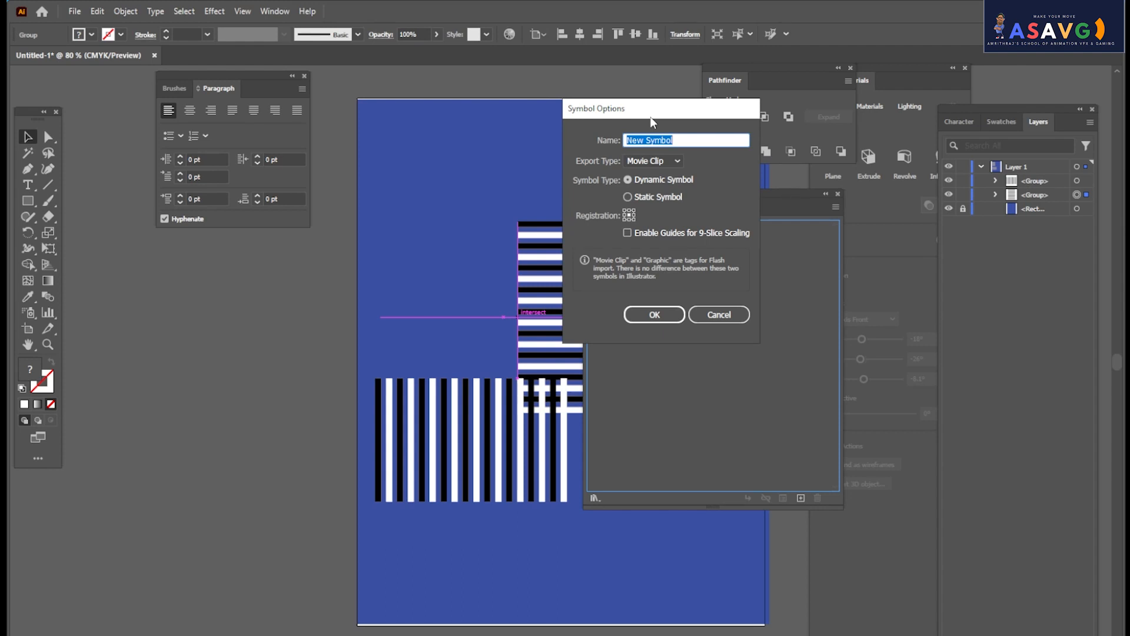
pyautogui.click(645, 159)
pyautogui.click(643, 190)
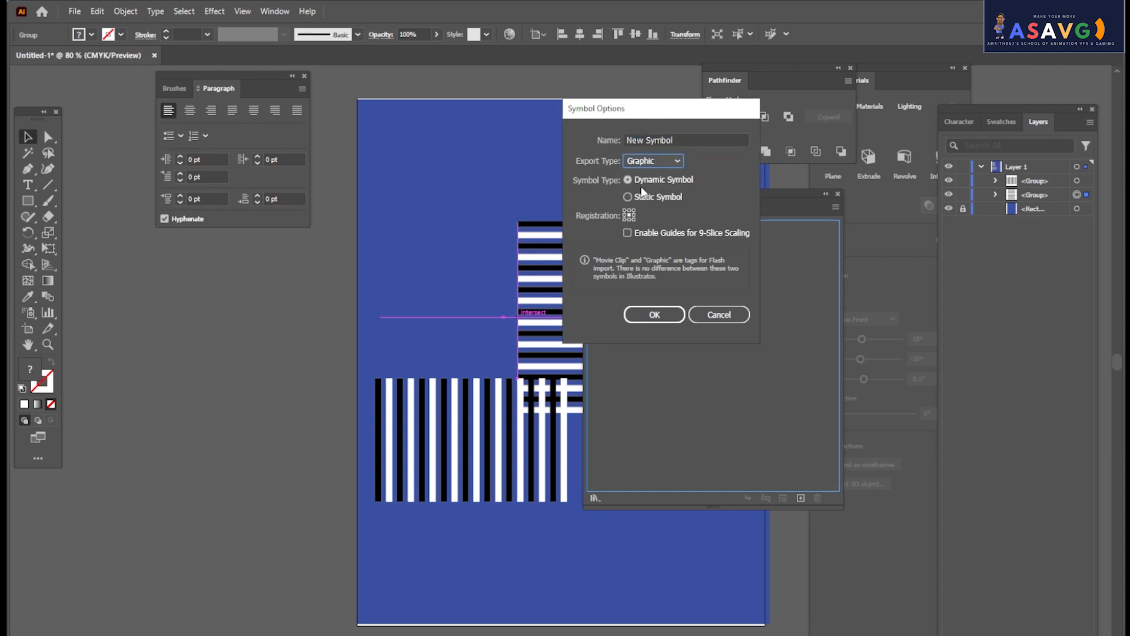
pyautogui.click(644, 159)
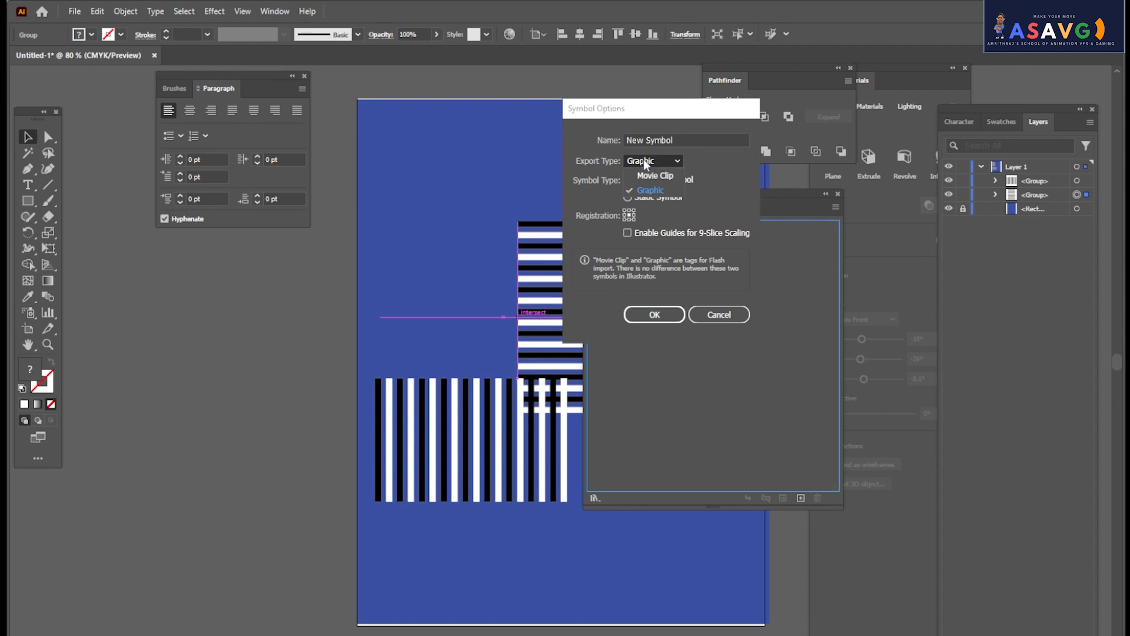
pyautogui.click(650, 175)
pyautogui.click(645, 160)
pyautogui.click(645, 190)
pyautogui.click(655, 313)
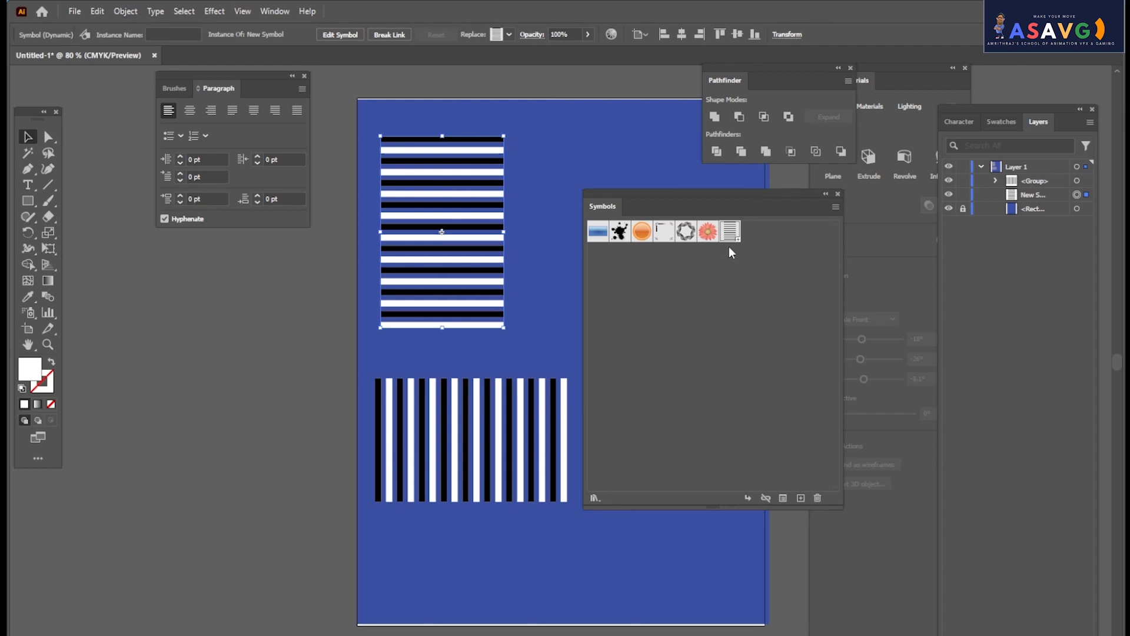
# Save the vertical bar group as a second dynamic symbol with the Graphic export type.
pyautogui.click(430, 404)
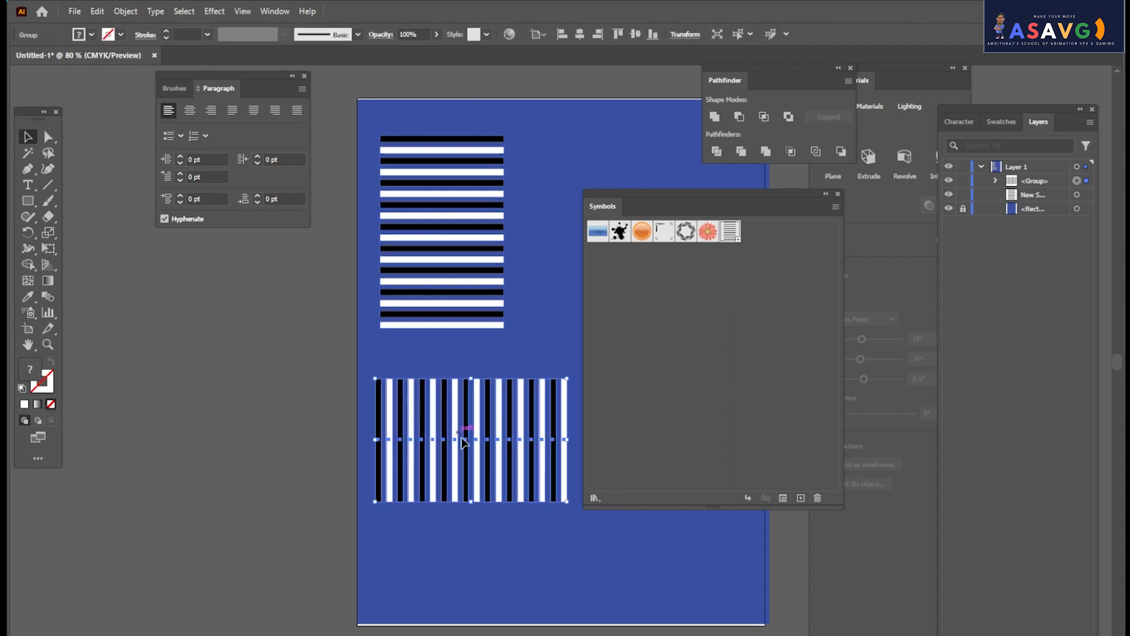
pyautogui.moveTo(463, 442); pyautogui.dragTo(715, 350)
pyautogui.click(654, 162)
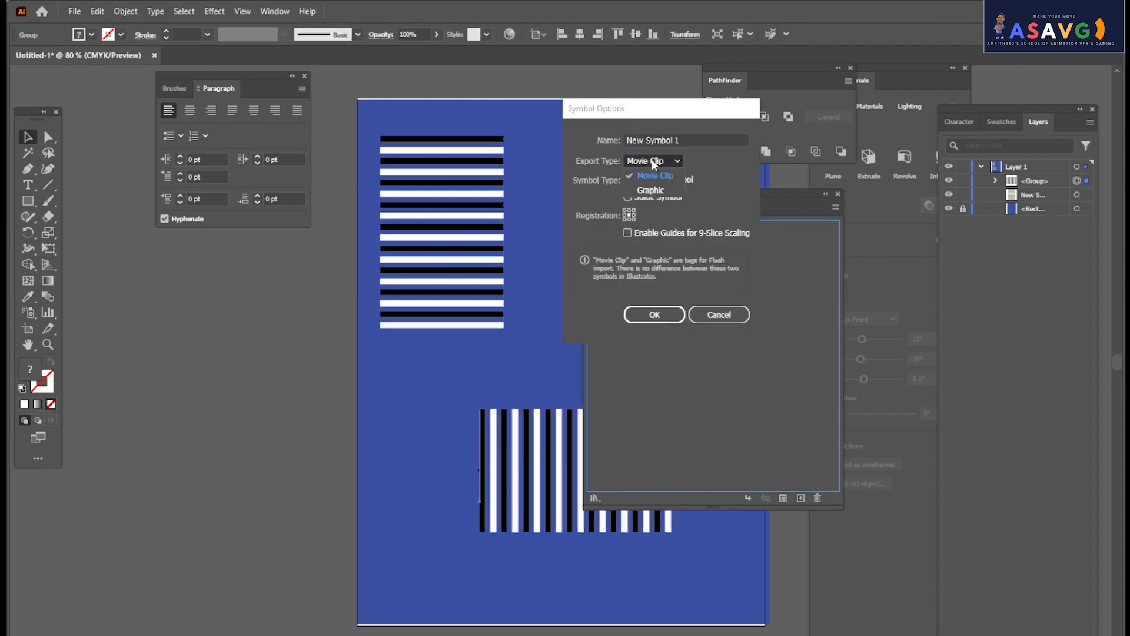
pyautogui.click(654, 187)
pyautogui.click(665, 315)
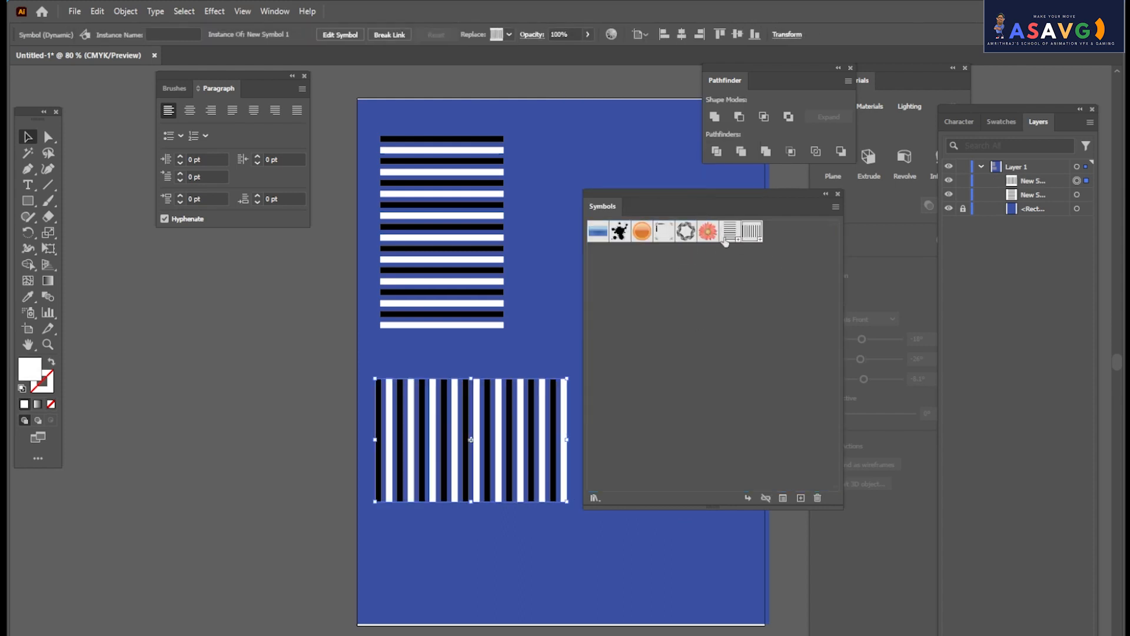
# Delete both the horizontal and vertical striped instances from the artboard.
pyautogui.moveTo(335, 111); pyautogui.dragTo(575, 517)
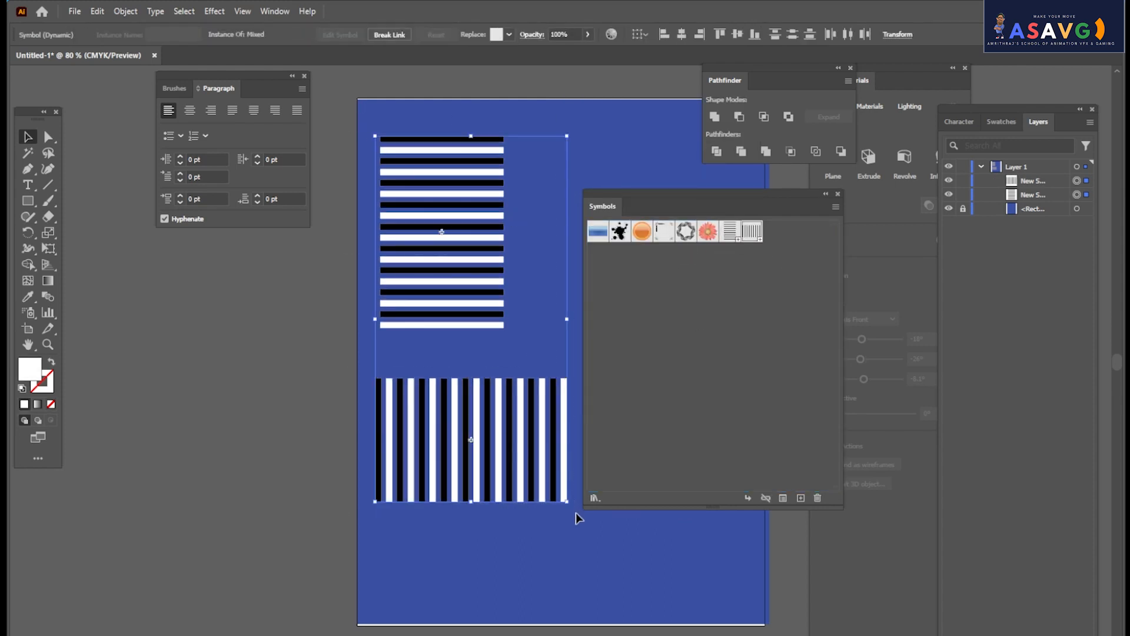
pyautogui.press('Delete')
# Try placing an instance of the horizontal and of the vertical stripe symbol on the artboard, deleting each one.
pyautogui.moveTo(729, 235); pyautogui.dragTo(510, 234)
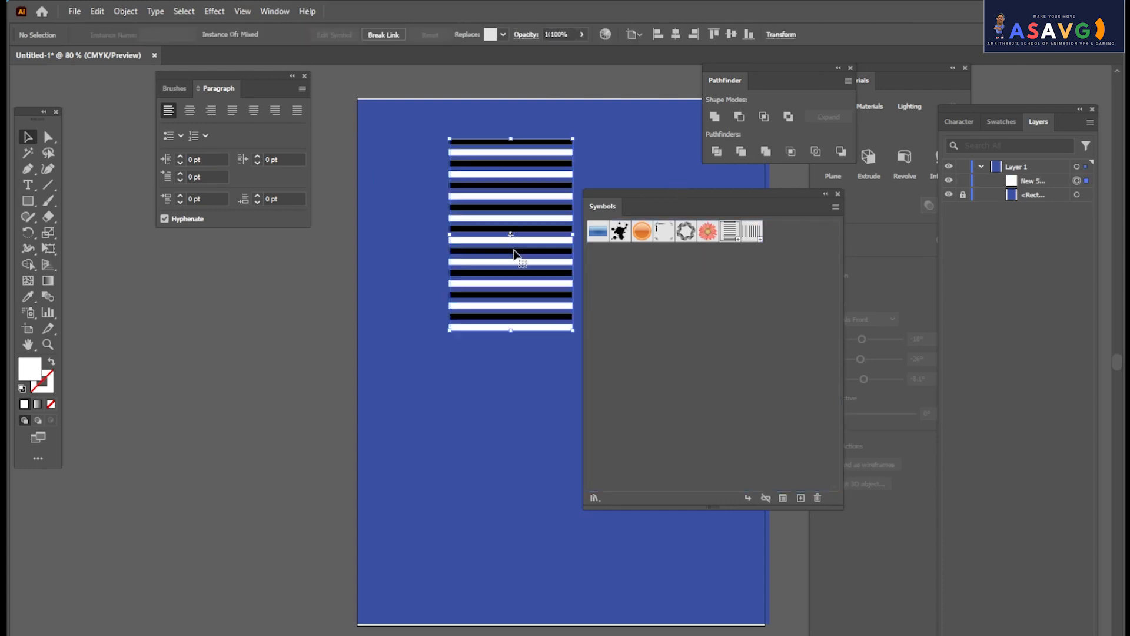
pyautogui.press('Delete')
pyautogui.moveTo(753, 235); pyautogui.dragTo(467, 307)
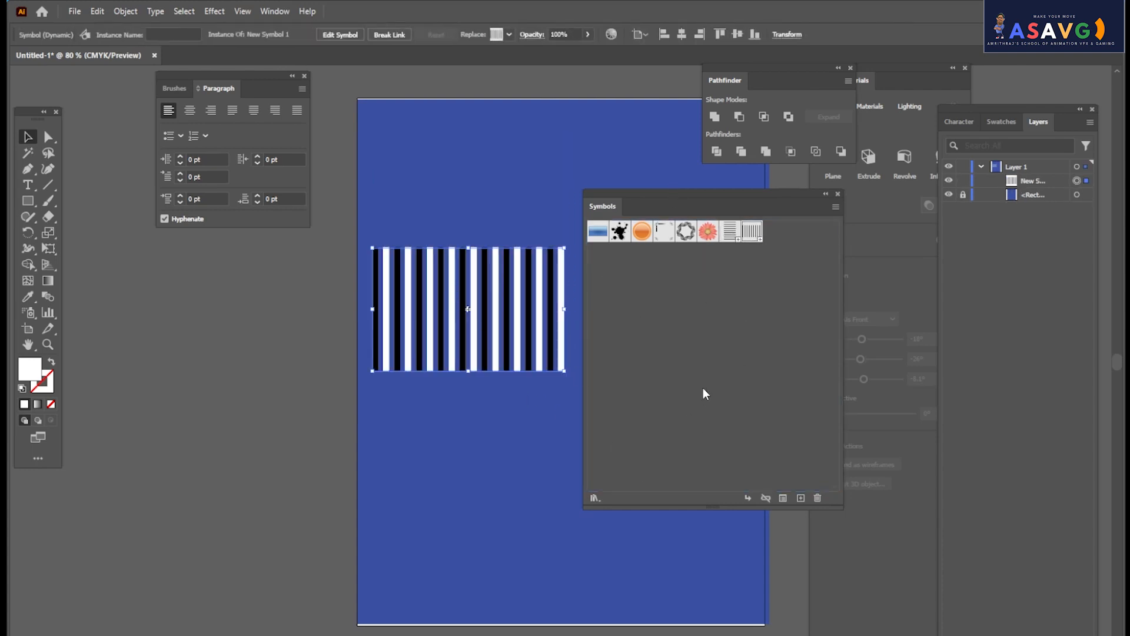
pyautogui.press('Delete')
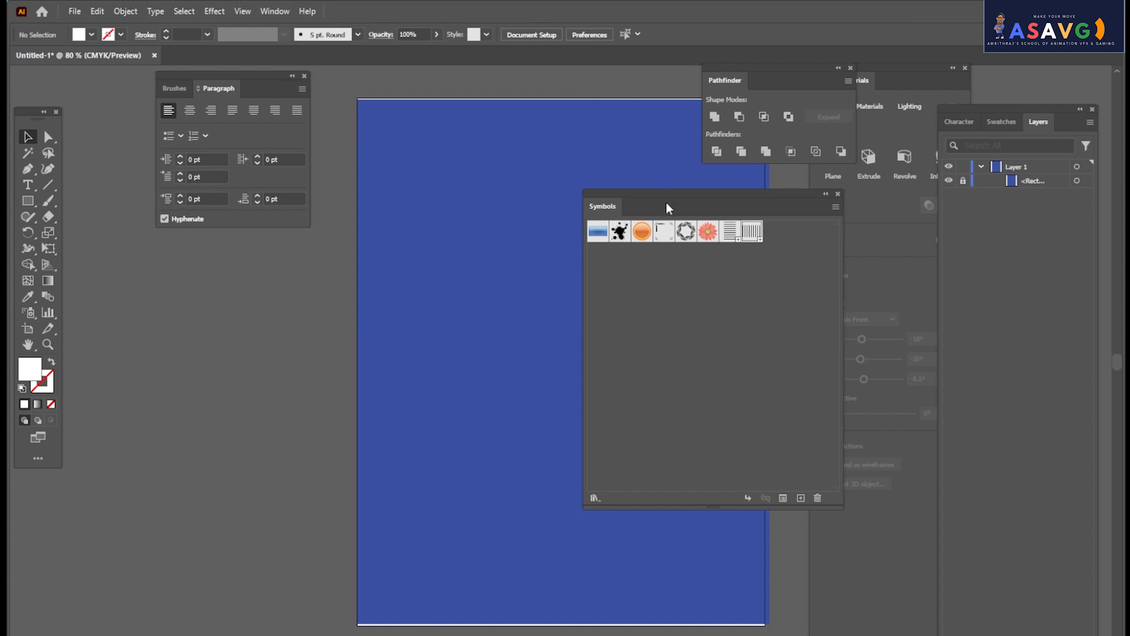
# Clear the Symbols panel off the artboard and draw a white, nearly circular ellipse about 3.29 by 3.19 in on the upper artboard.
pyautogui.moveTo(667, 206); pyautogui.dragTo(853, 215)
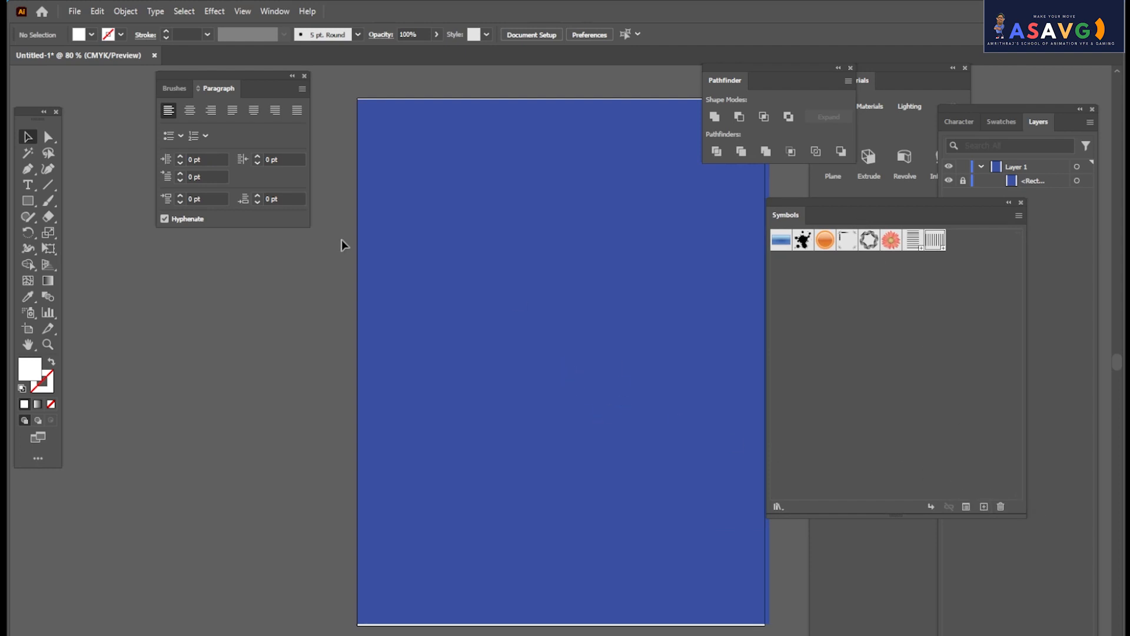
pyautogui.click(27, 200)
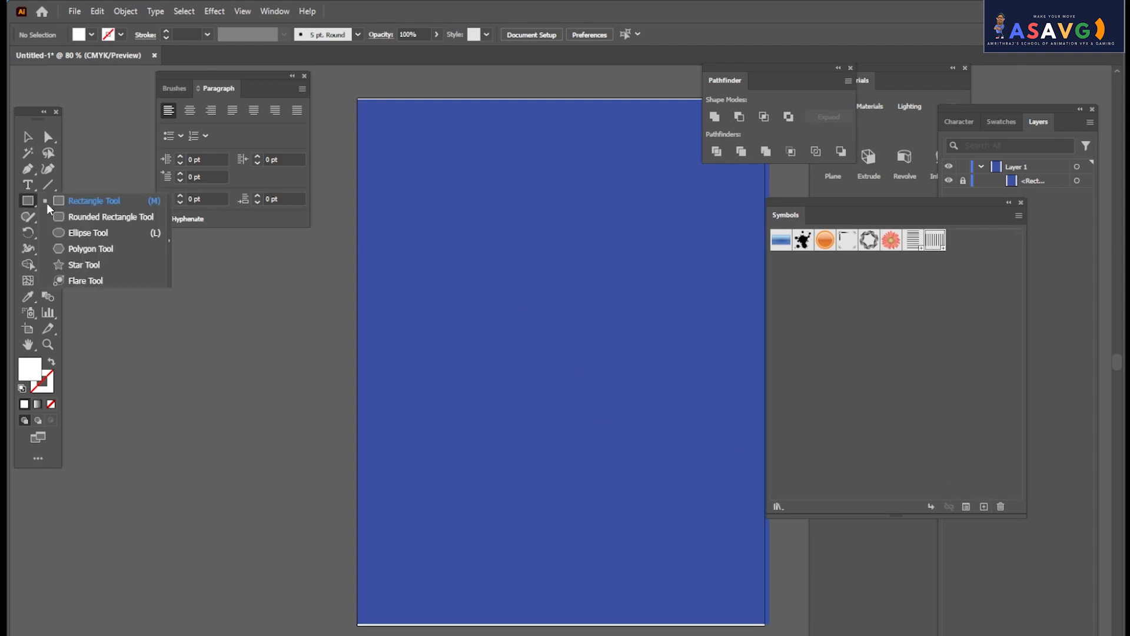
pyautogui.click(78, 233)
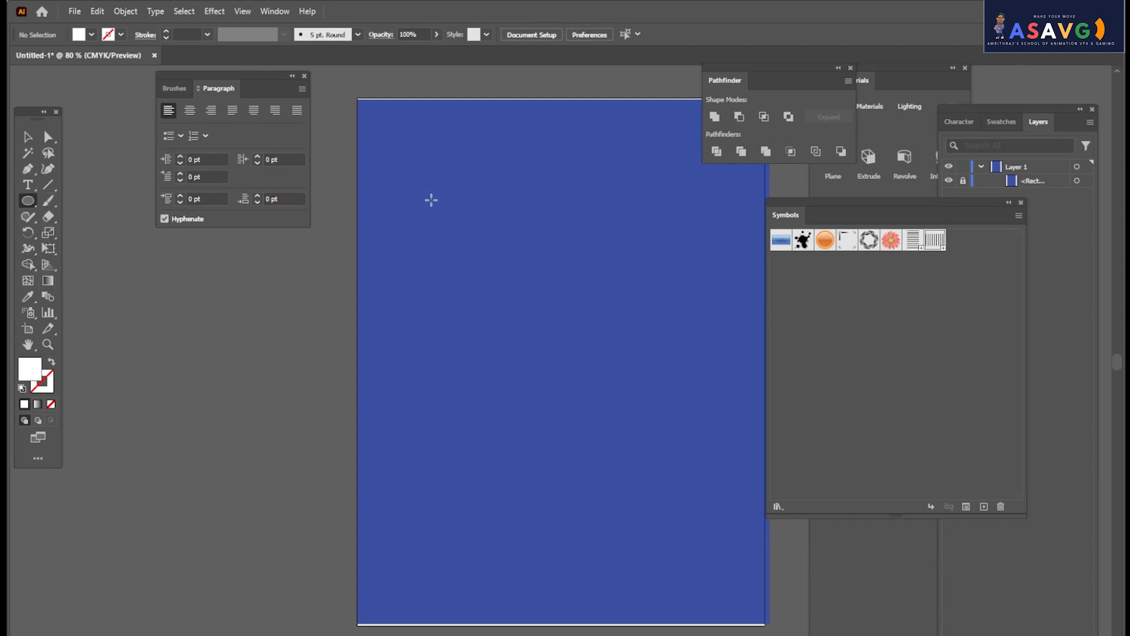
pyautogui.moveTo(430, 197); pyautogui.dragTo(589, 352)
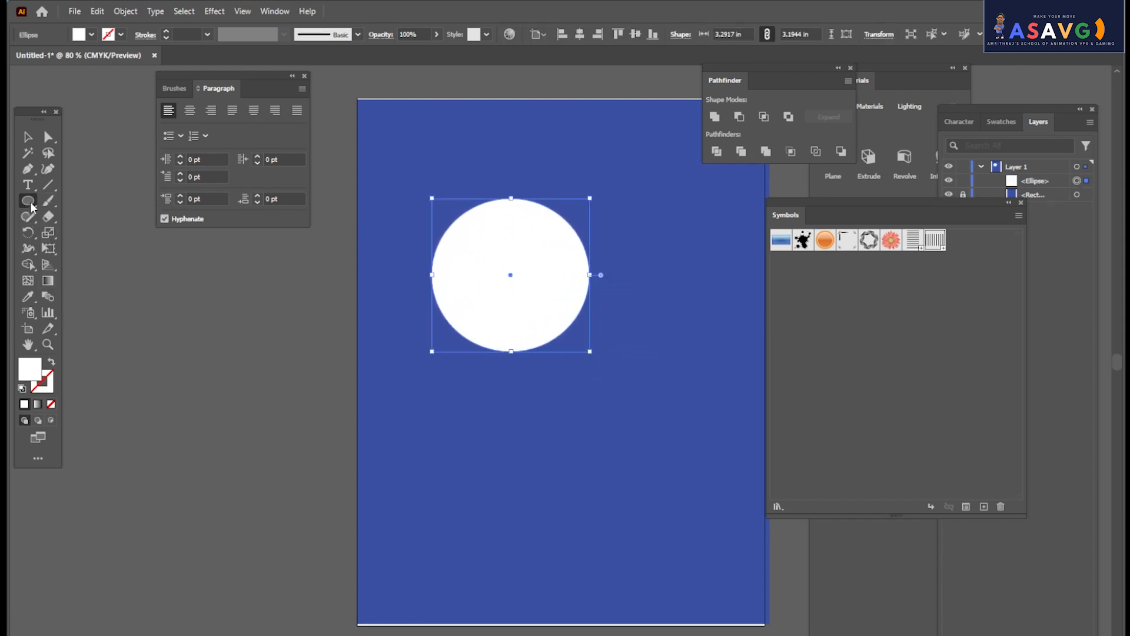
# Draw a tall white rectangle covering the right half of the circle and extending past its edges.
pyautogui.click(27, 200)
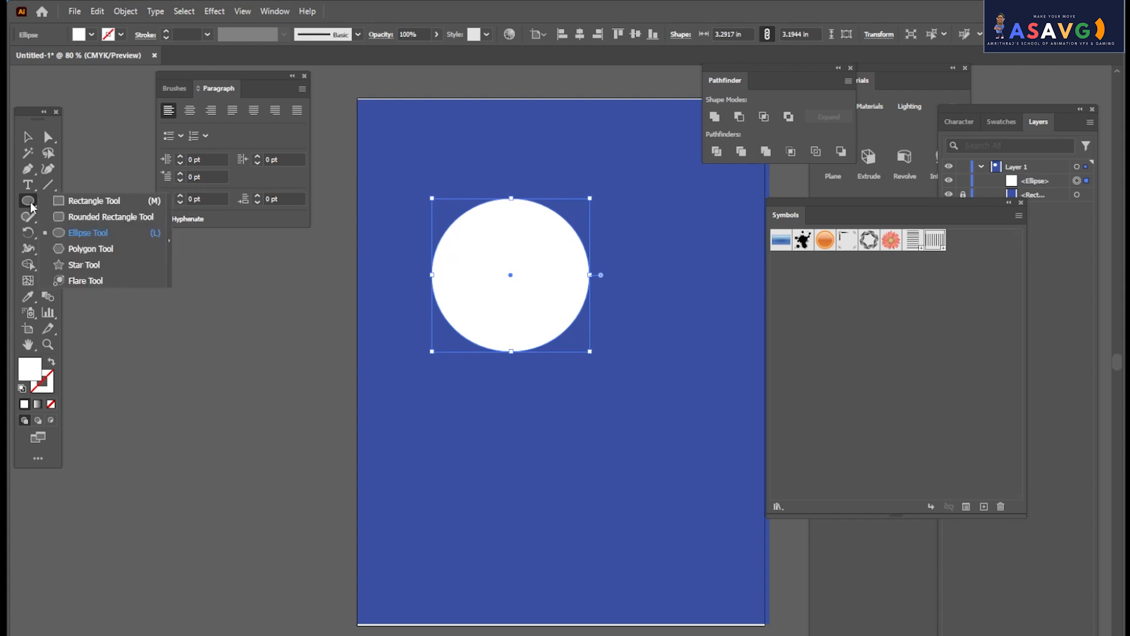
pyautogui.click(99, 201)
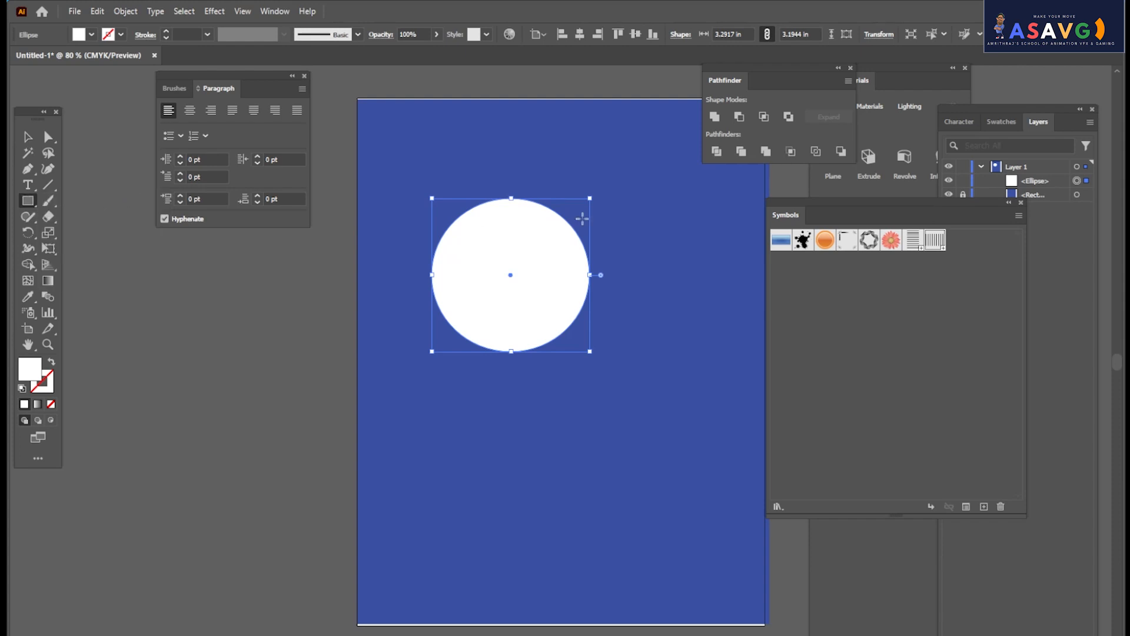
pyautogui.moveTo(511, 171); pyautogui.dragTo(607, 376)
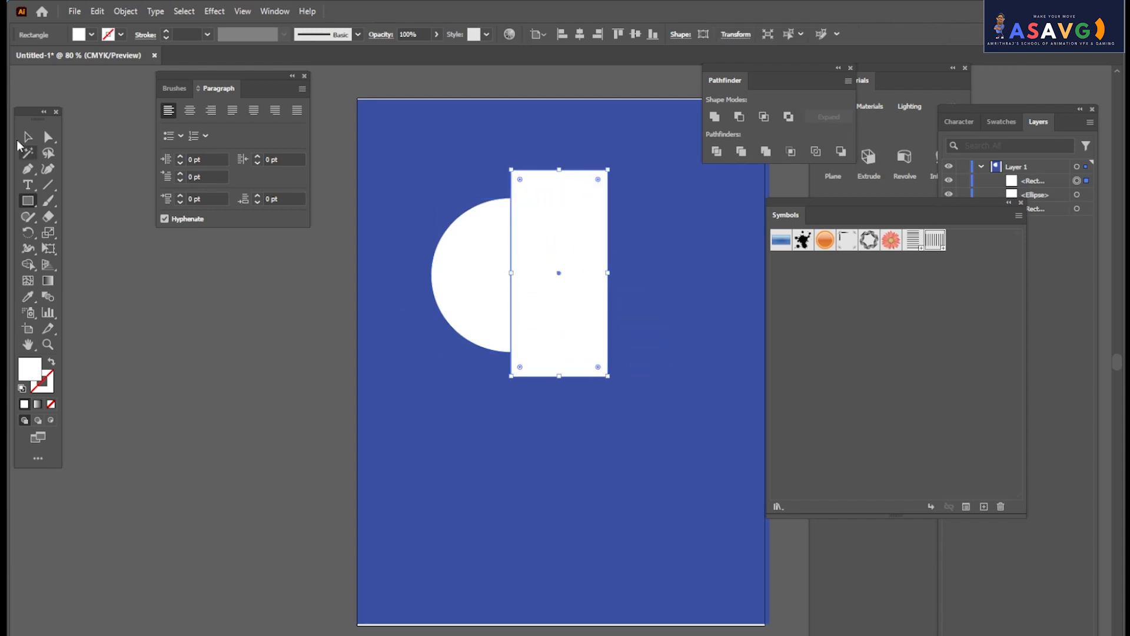
# Try subtracting the rectangle from the circle with Minus Front, and undo the subtraction.
pyautogui.click(28, 136)
pyautogui.moveTo(400, 136); pyautogui.dragTo(662, 415)
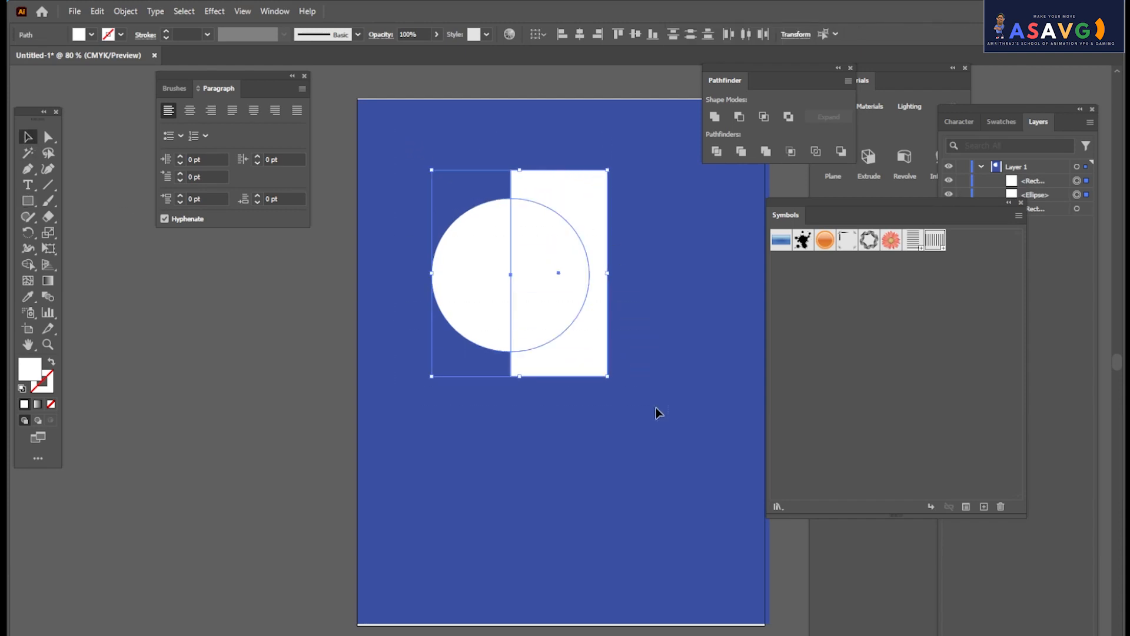
pyautogui.click(740, 123)
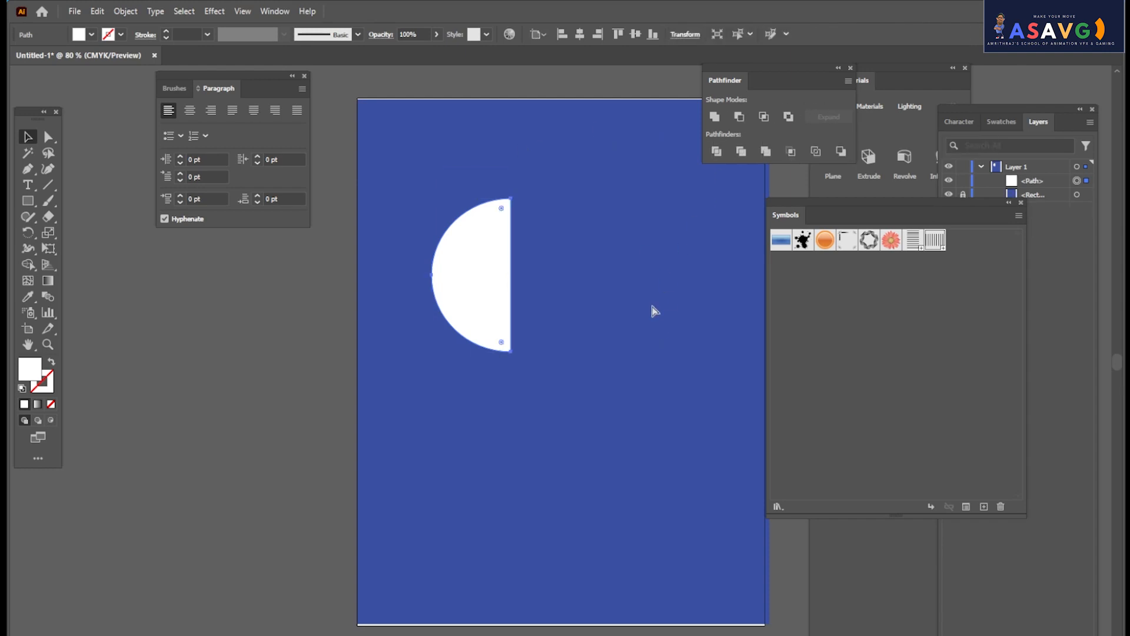
pyautogui.hotkey('ctrl', 'z')
# Nudge the rectangle slightly left over the circle and subtract it with Minus Front to leave a left half circle.
pyautogui.click(608, 424)
pyautogui.moveTo(528, 306)
pyautogui.mouseDown()
pyautogui.moveTo(562, 305)
pyautogui.moveTo(539, 310)
pyautogui.mouseUp()
pyautogui.moveTo(412, 154); pyautogui.dragTo(671, 465)
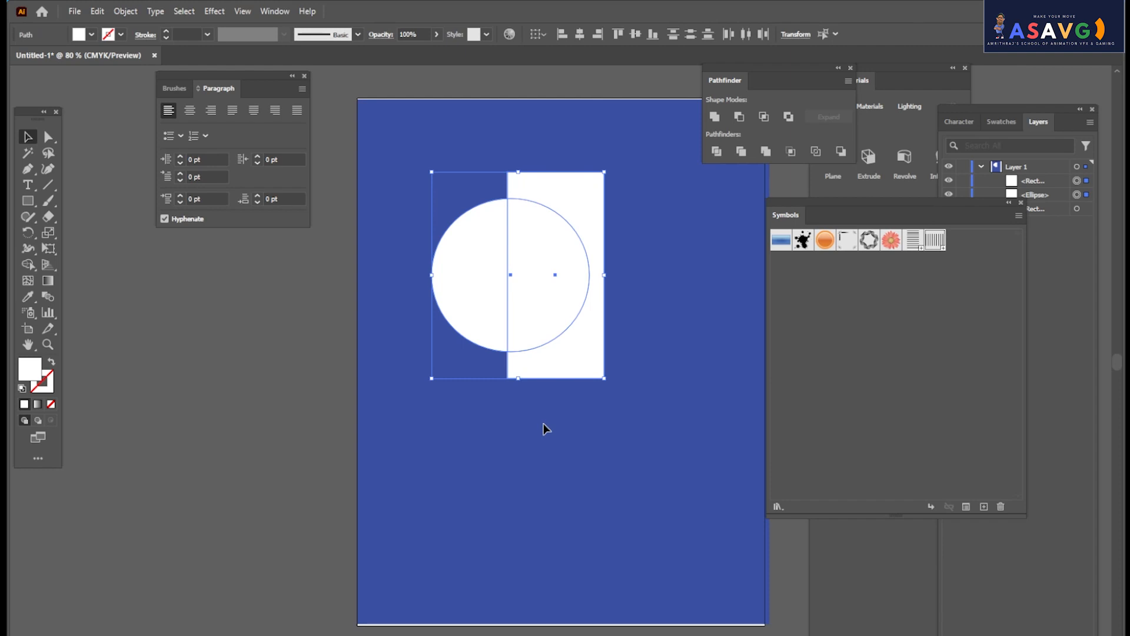
pyautogui.click(741, 119)
pyautogui.click(618, 429)
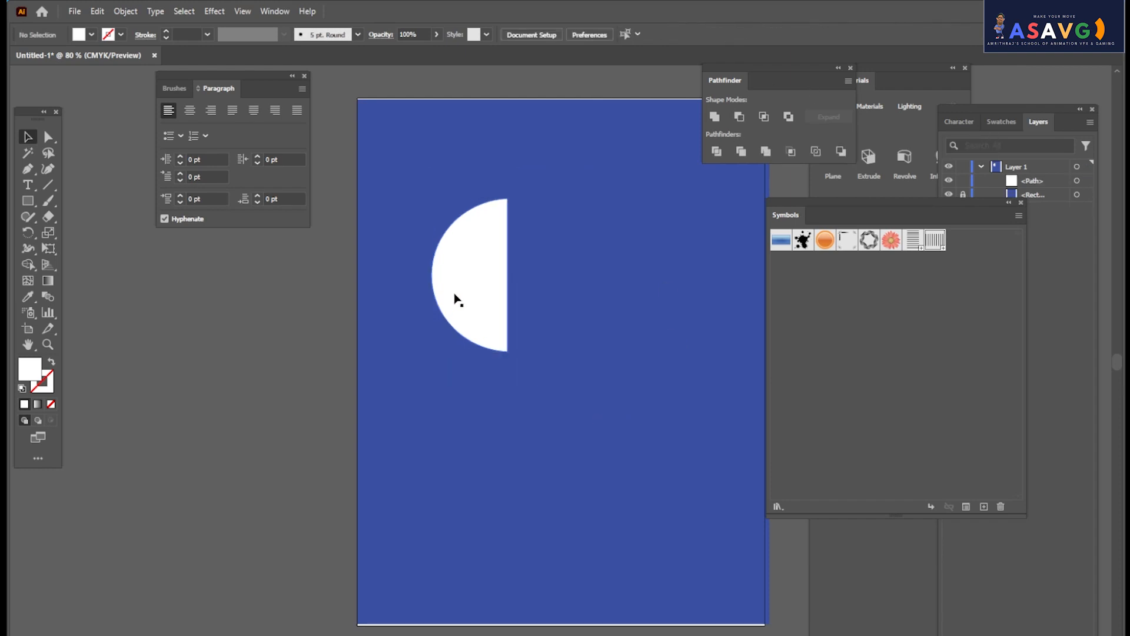
# Move the half circle slightly down and to the right, and close the 3D and Materials panel.
pyautogui.moveTo(465, 300); pyautogui.dragTo(487, 320)
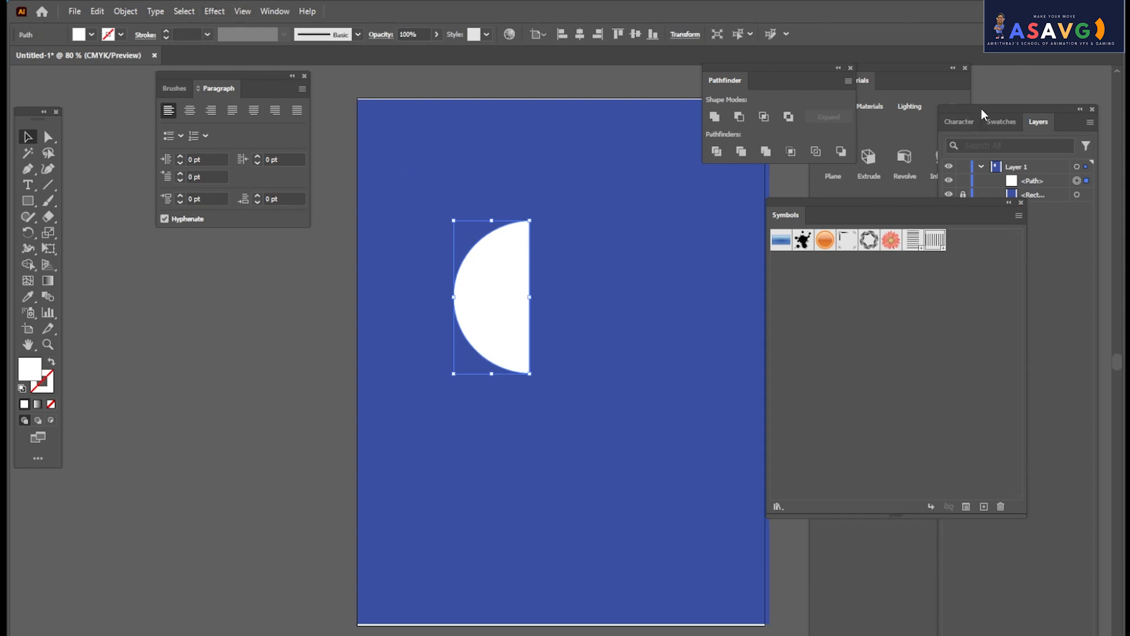
pyautogui.moveTo(889, 80); pyautogui.dragTo(747, 76)
pyautogui.click(830, 62)
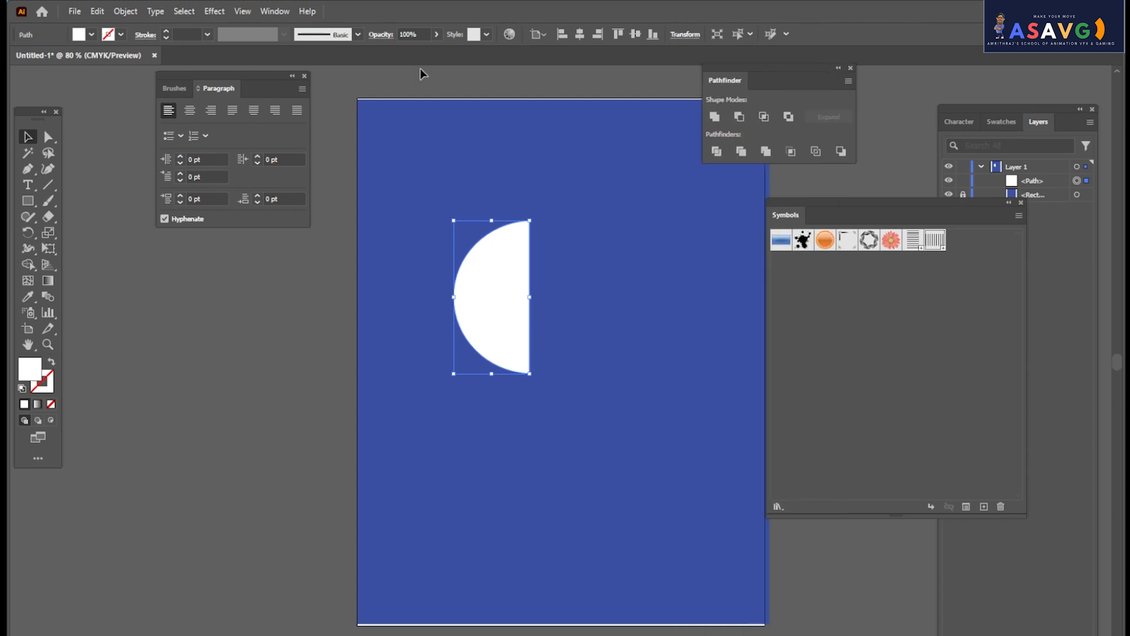
pyautogui.click(281, 13)
pyautogui.moveTo(214, 11)
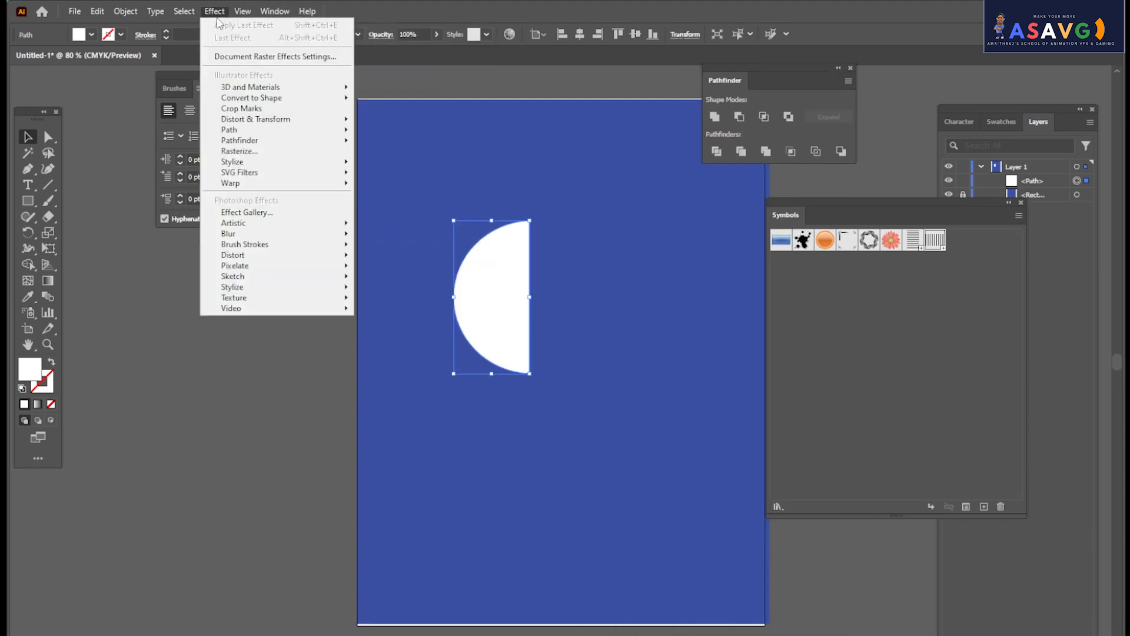
pyautogui.moveTo(250, 88)
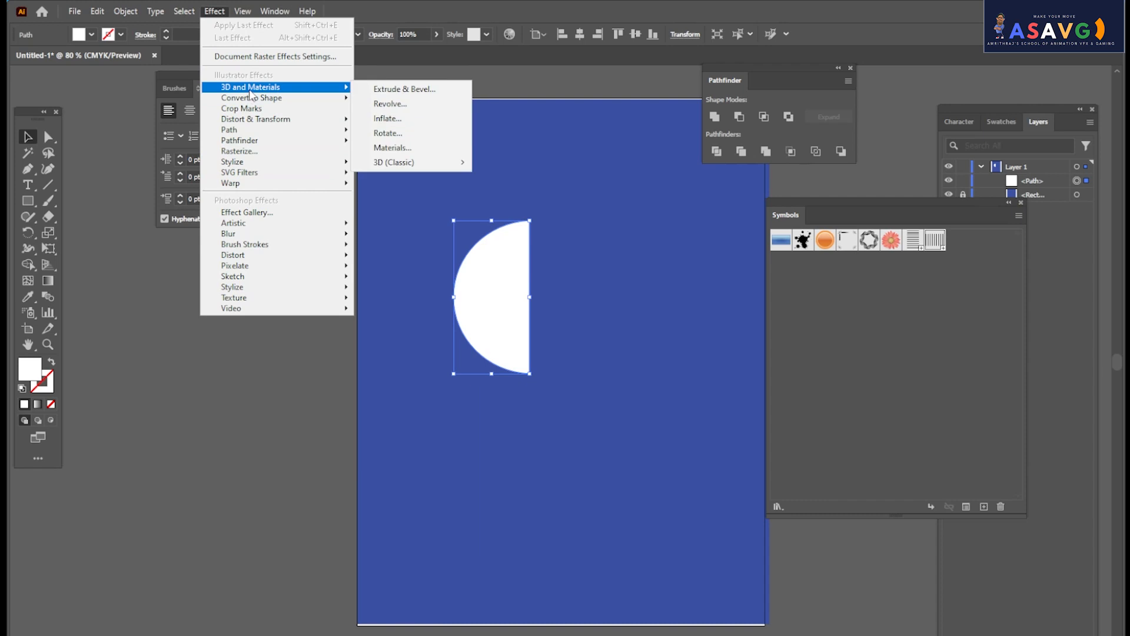
pyautogui.moveTo(423, 167)
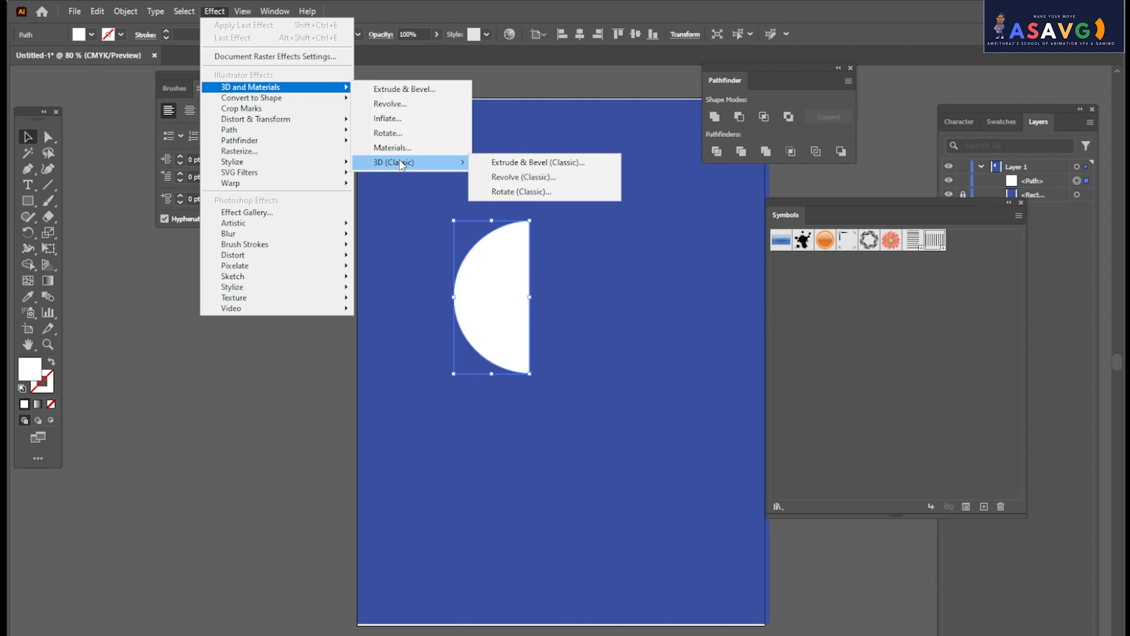
pyautogui.click(559, 165)
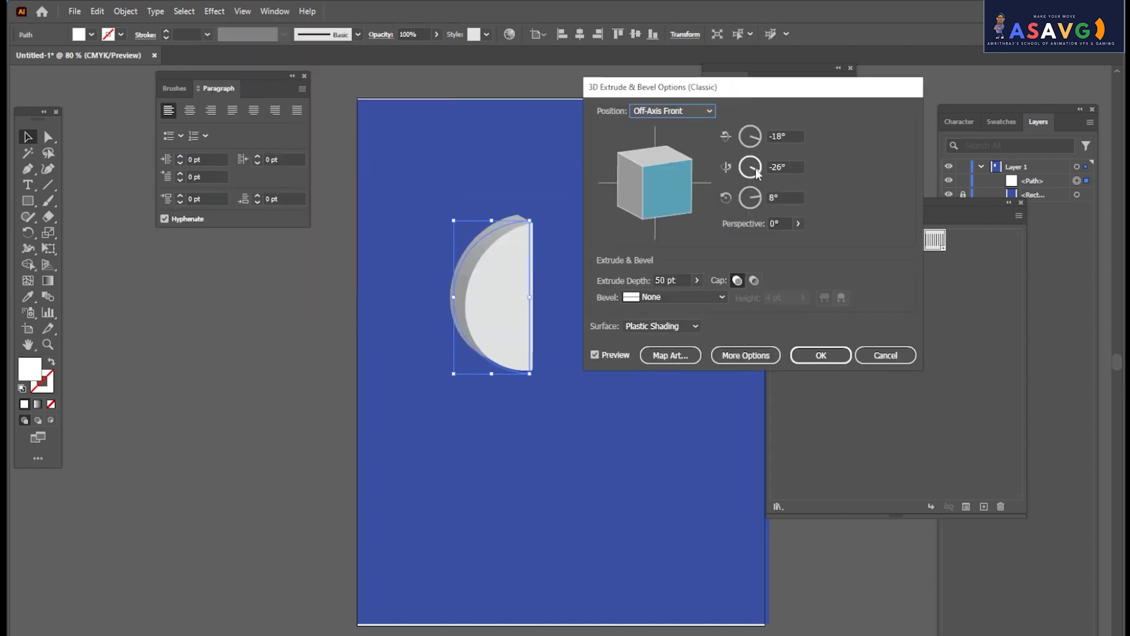
pyautogui.moveTo(700, 89); pyautogui.dragTo(787, 73)
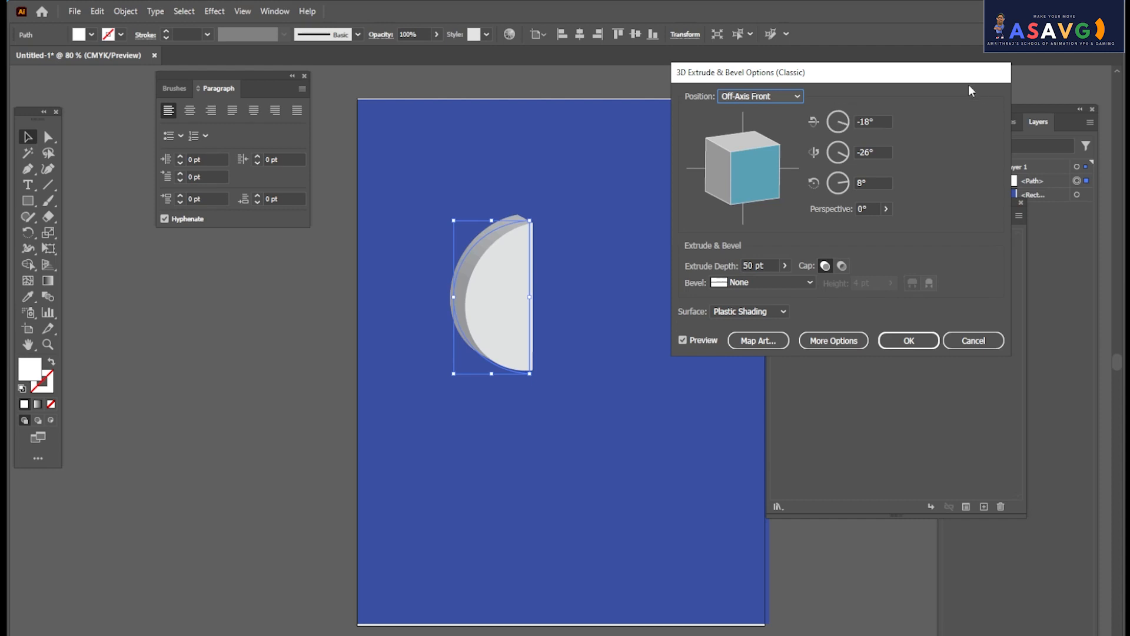
pyautogui.click(972, 340)
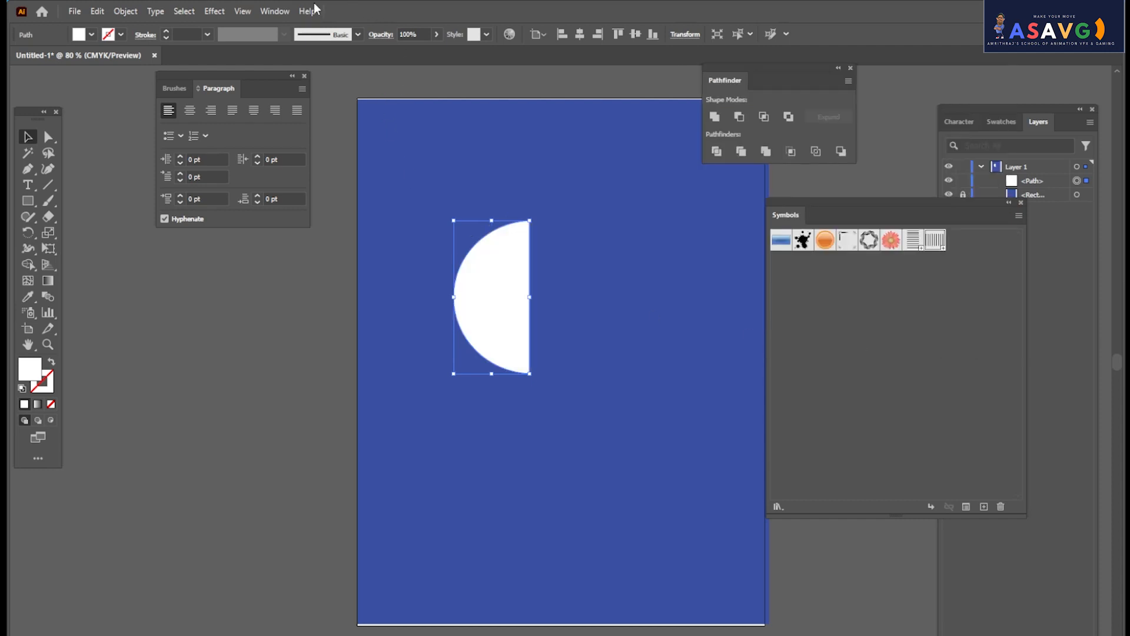
# Start a 3D Revolve (Classic) effect on the half circle with preview, offset from the Right Edge to form a sphere.
pyautogui.click(275, 11)
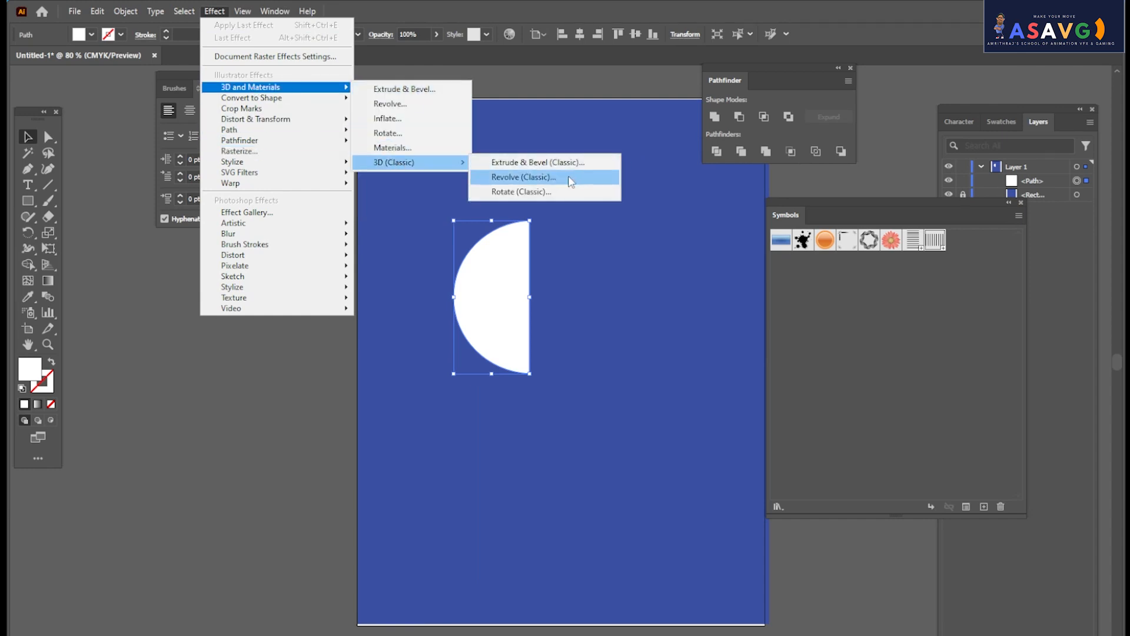
pyautogui.click(568, 177)
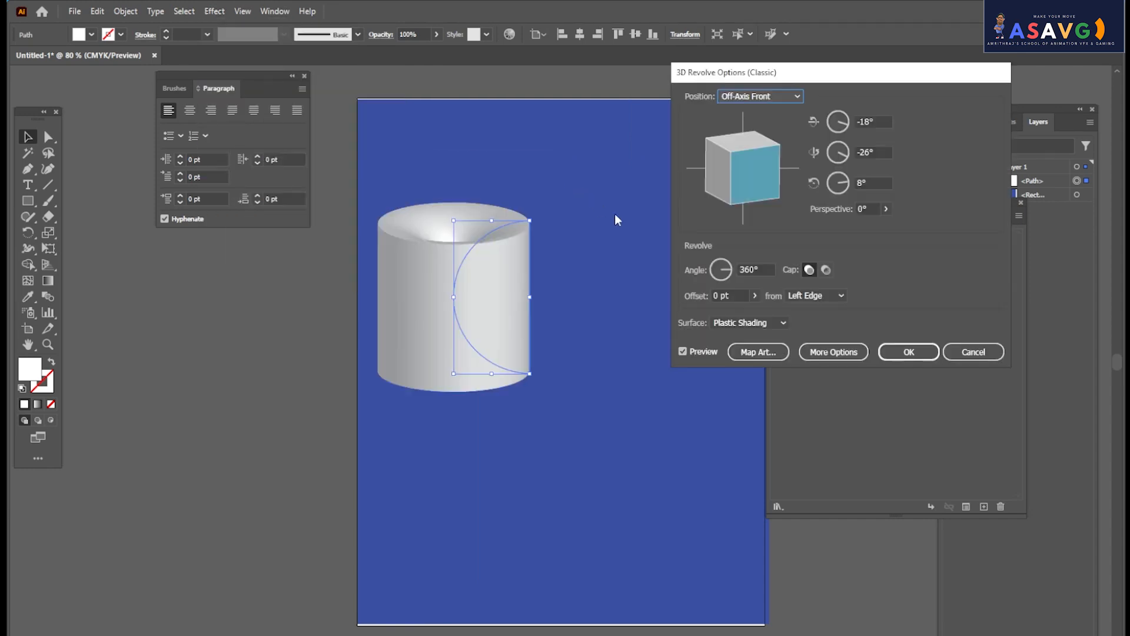
pyautogui.moveTo(802, 80); pyautogui.dragTo(747, 61)
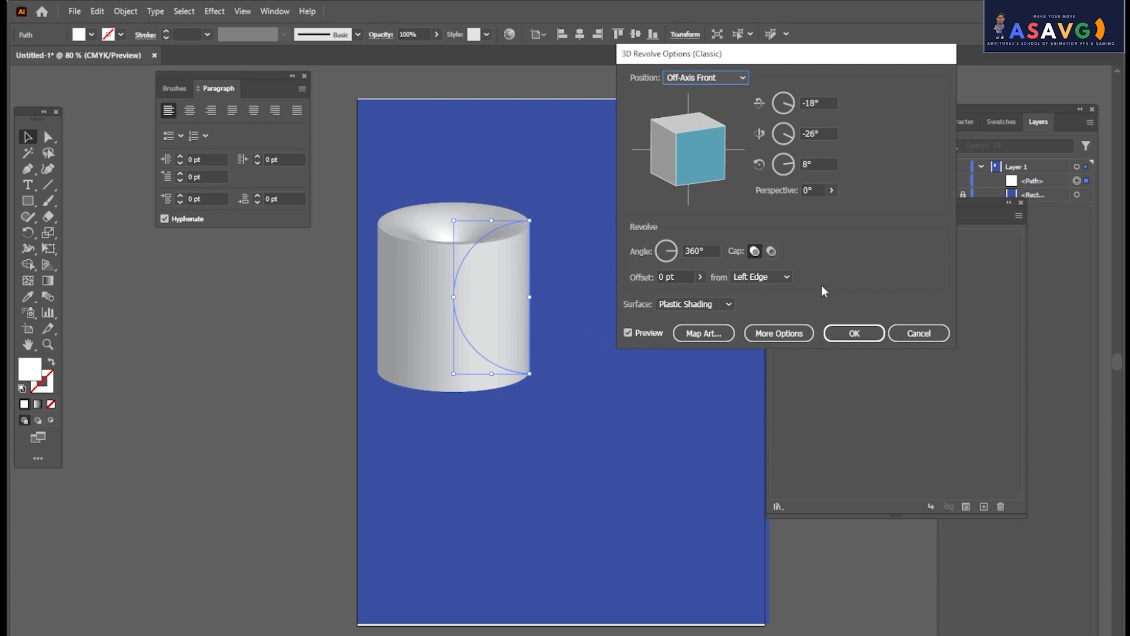
pyautogui.click(771, 275)
pyautogui.click(776, 305)
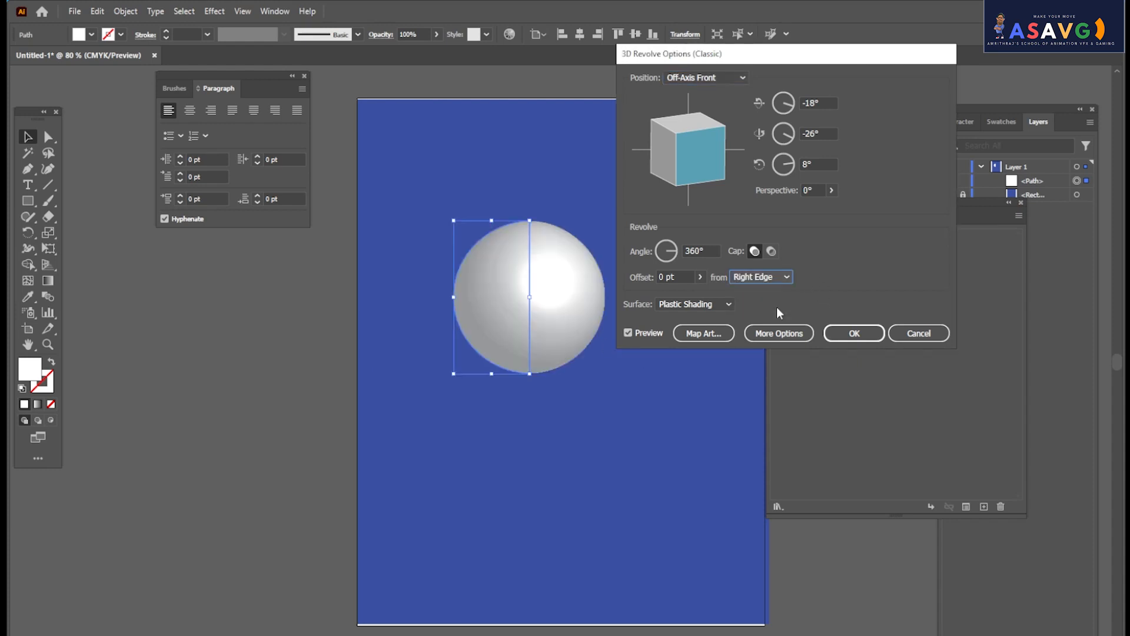
# Try revolving the half circle from the Left Edge, and switch back to the Right Edge.
pyautogui.click(754, 277)
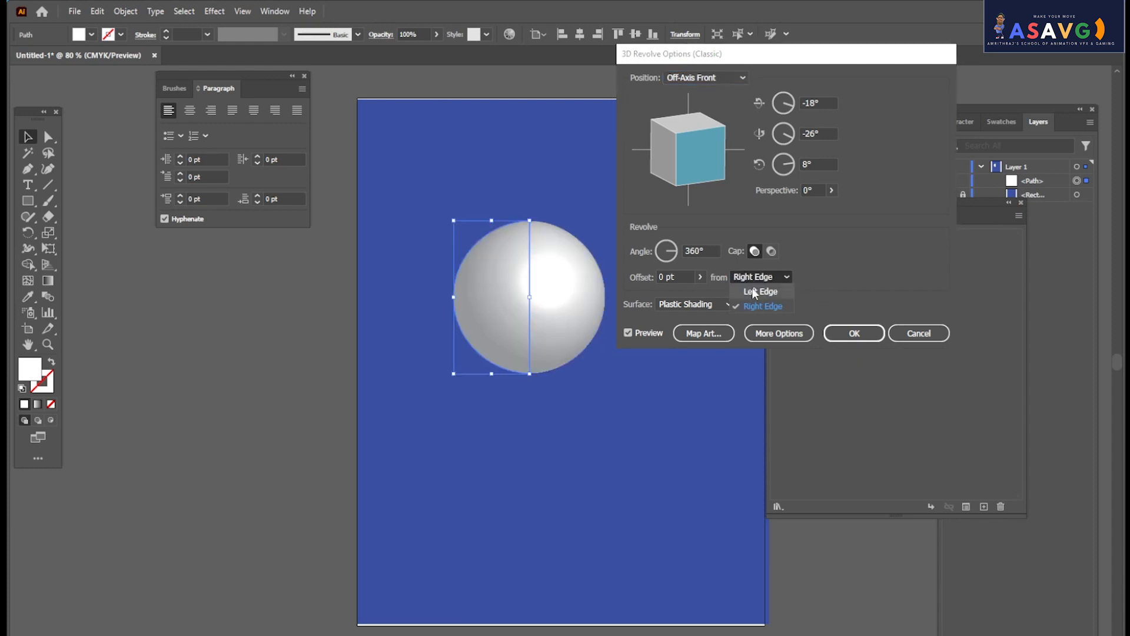
pyautogui.click(759, 292)
pyautogui.click(763, 278)
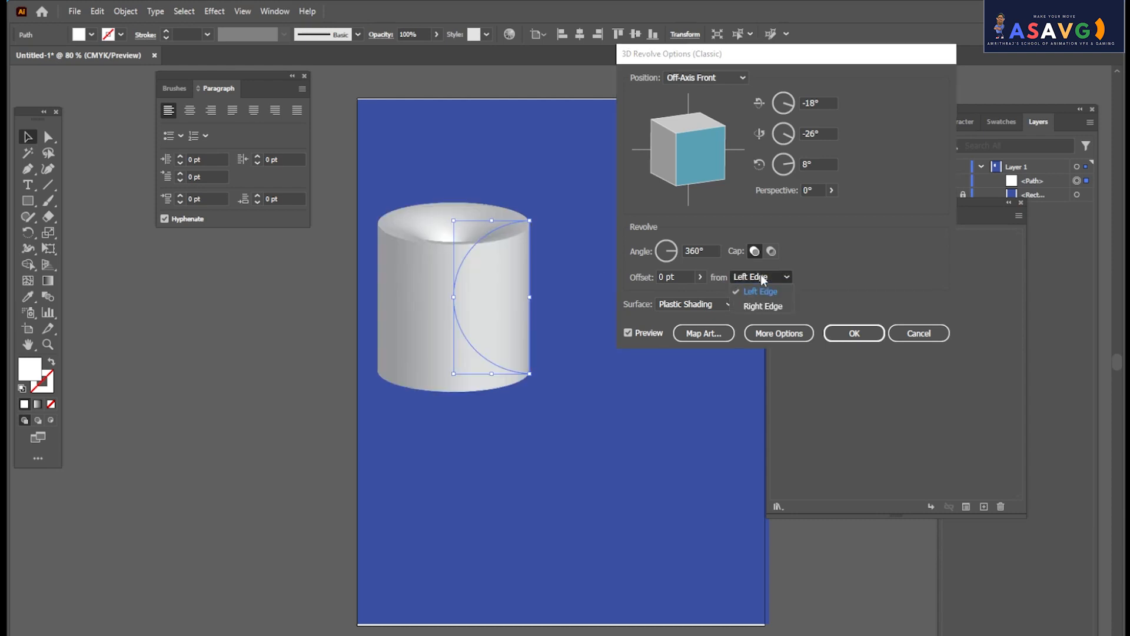
pyautogui.click(769, 307)
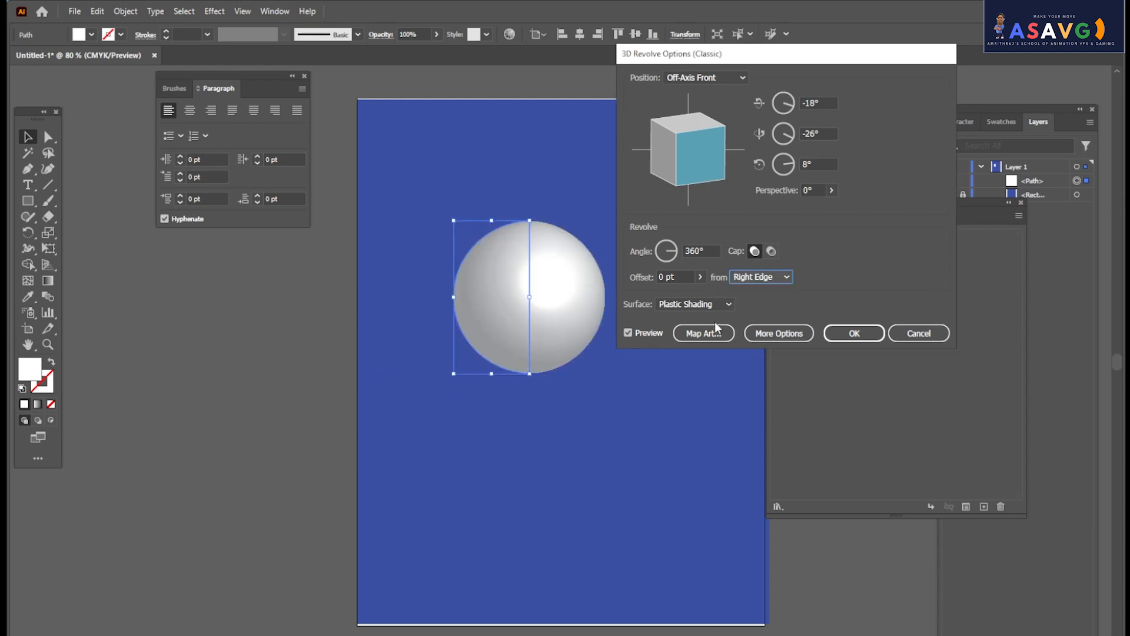
# Try the Wireframe, No Shading and Diffuse Shading surfaces on the revolved sphere, and return to Plastic Shading.
pyautogui.click(693, 317)
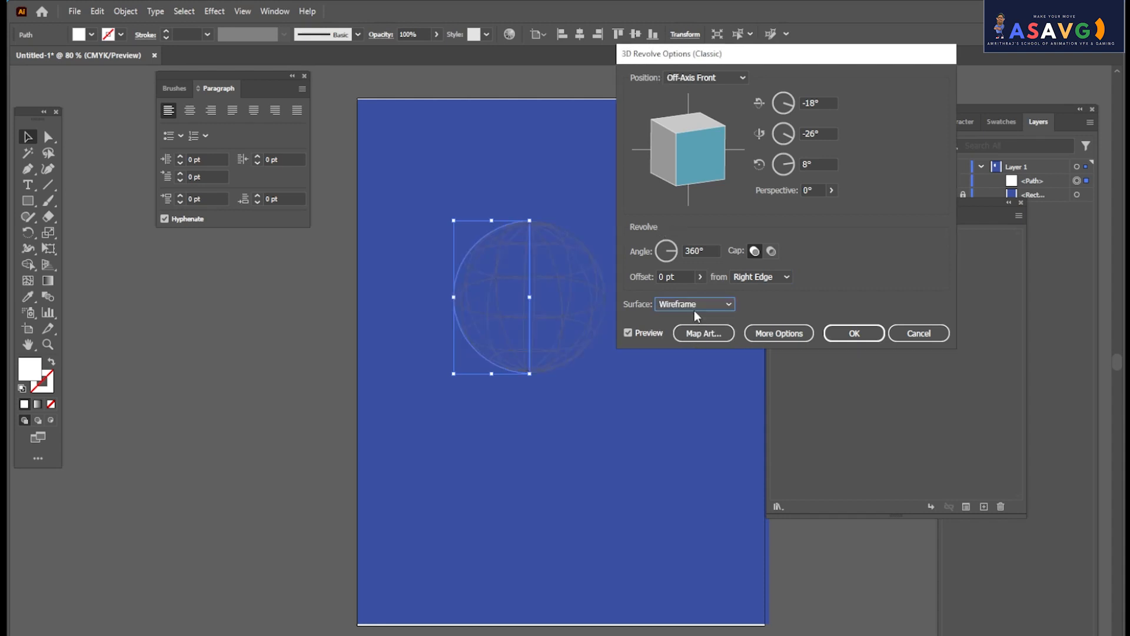
pyautogui.click(694, 302)
pyautogui.click(698, 333)
pyautogui.click(697, 305)
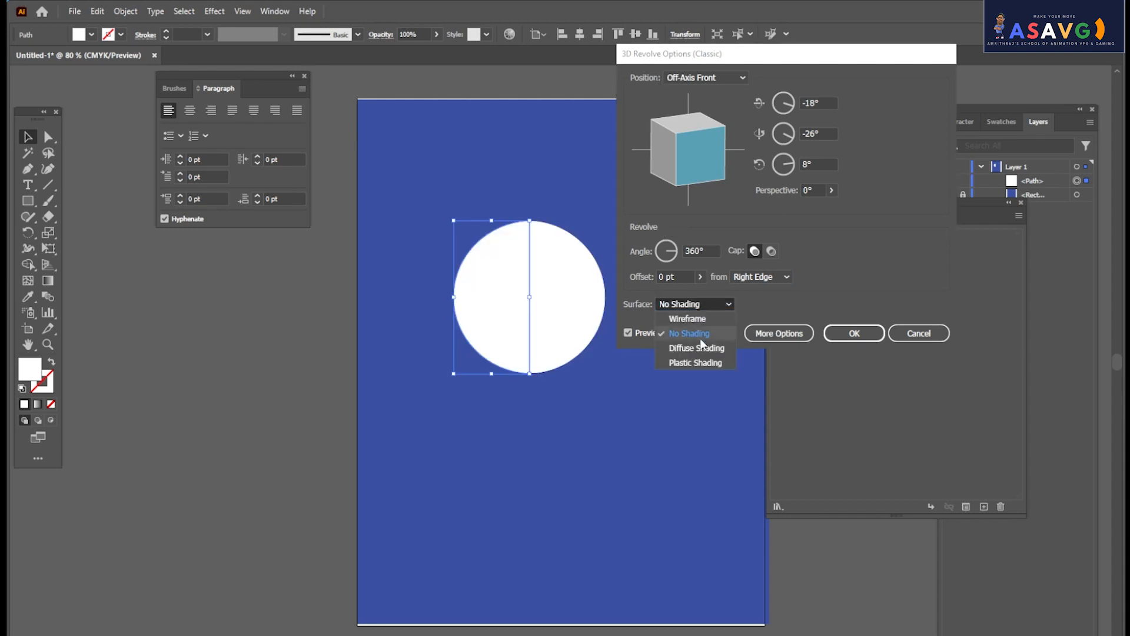
pyautogui.click(697, 345)
pyautogui.click(695, 304)
pyautogui.click(697, 361)
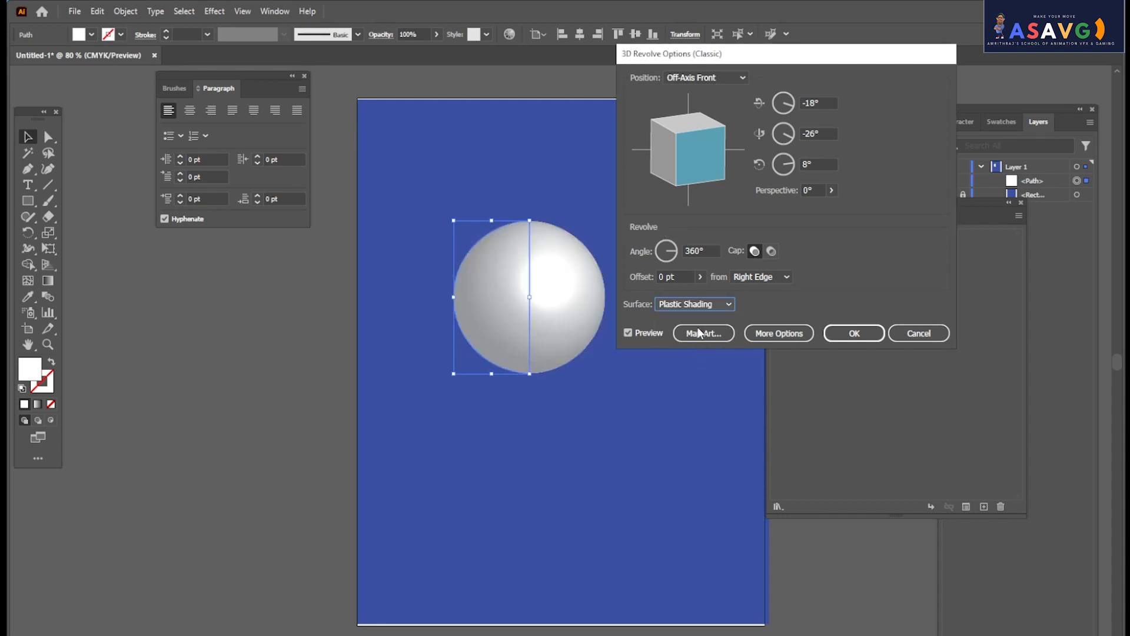
pyautogui.click(685, 304)
pyautogui.click(697, 345)
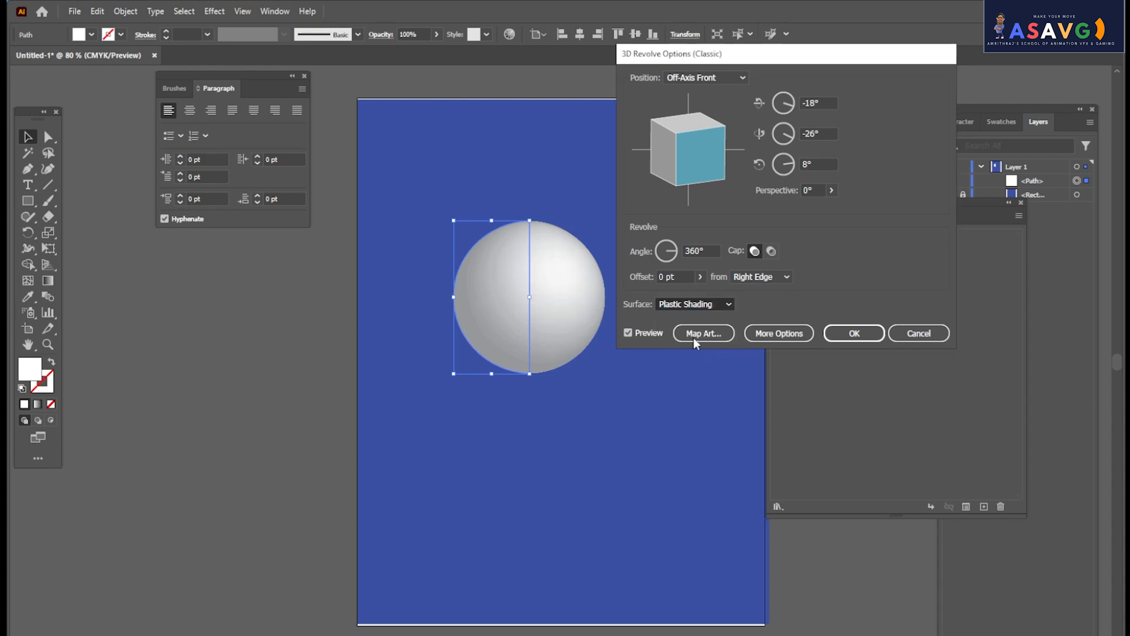
pyautogui.click(695, 307)
pyautogui.click(704, 360)
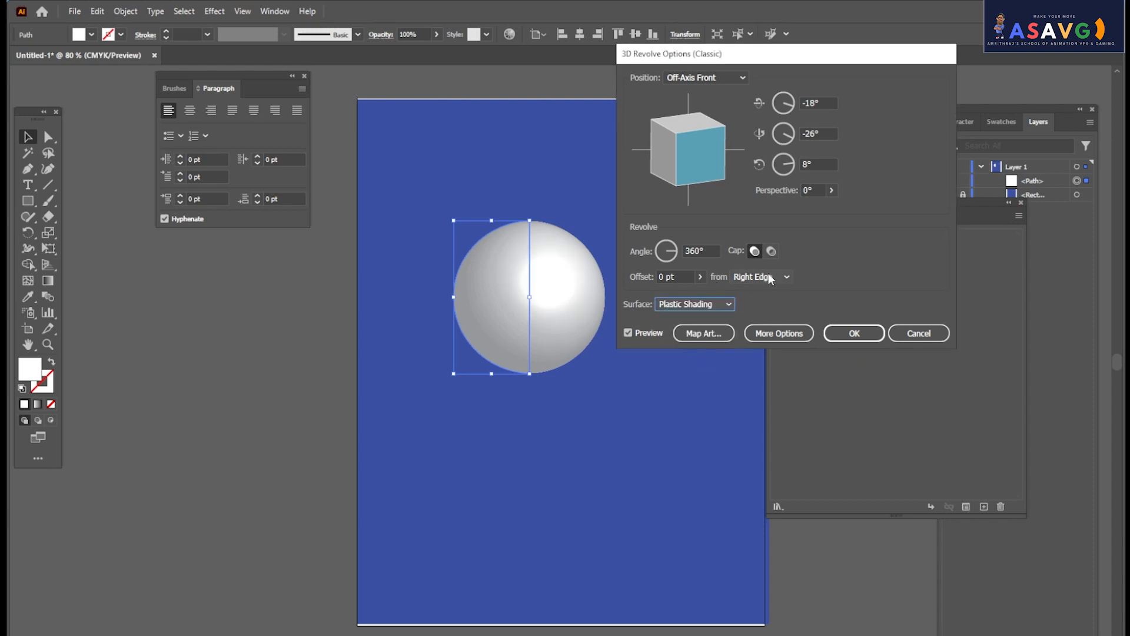
# Map the New Symbol 1 stripe artwork onto the sphere's surface and scale it to fit.
pyautogui.click(704, 337)
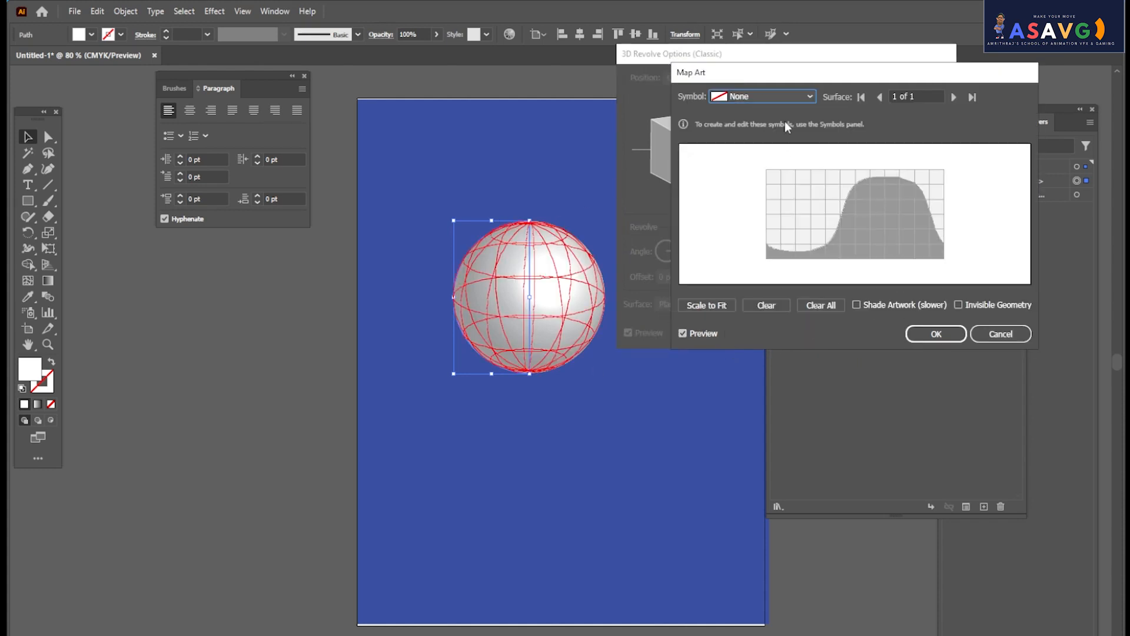
pyautogui.click(811, 95)
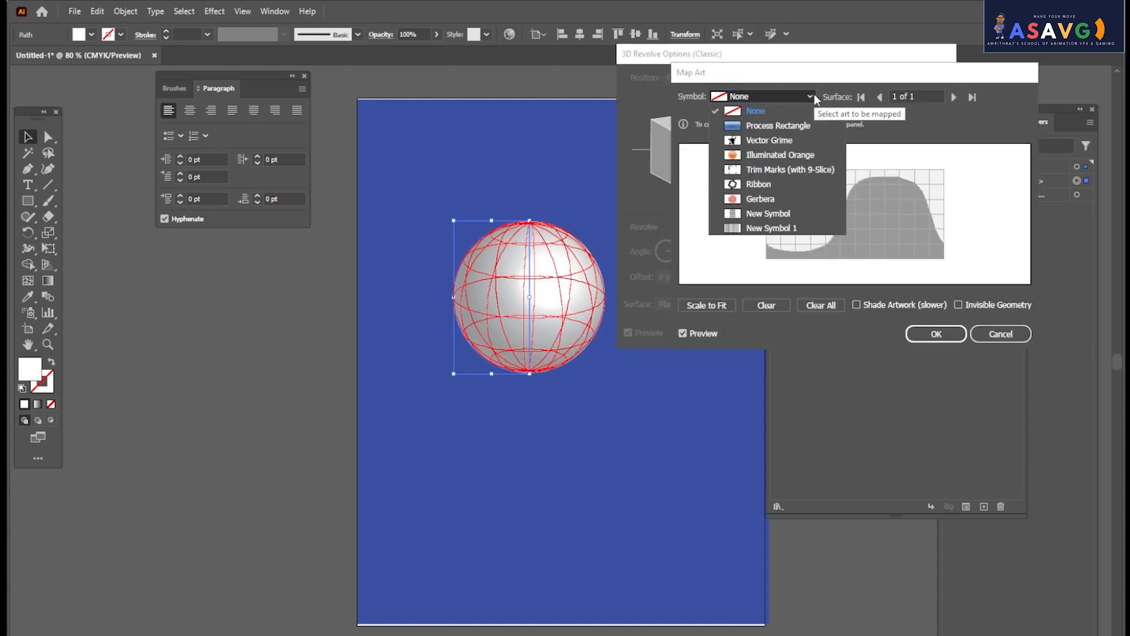
pyautogui.click(771, 229)
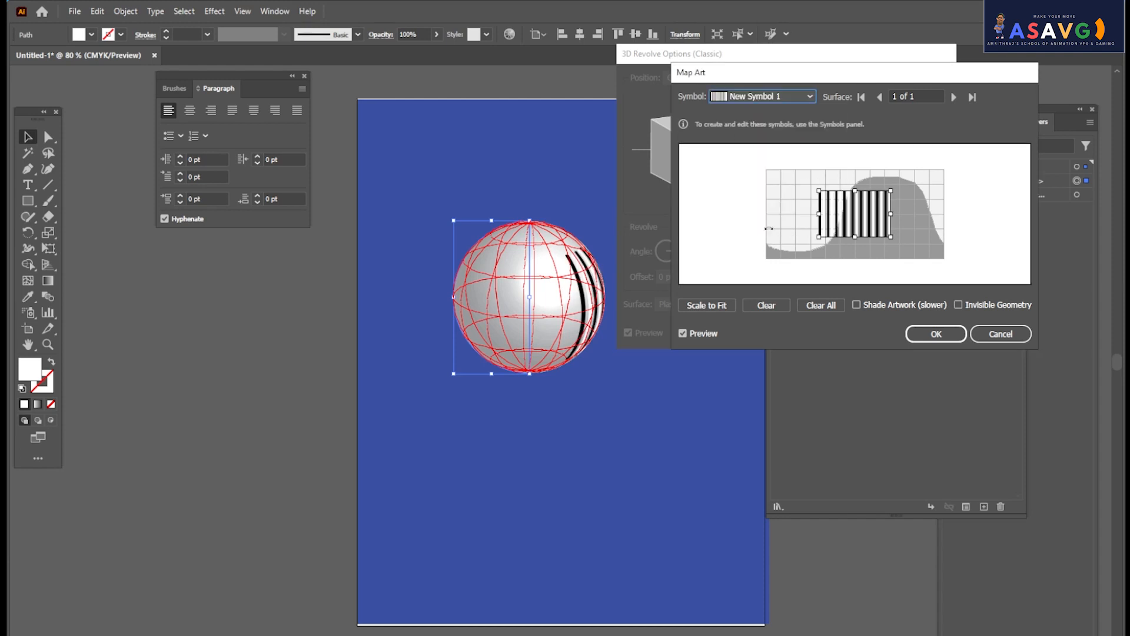
pyautogui.moveTo(820, 191); pyautogui.dragTo(767, 170)
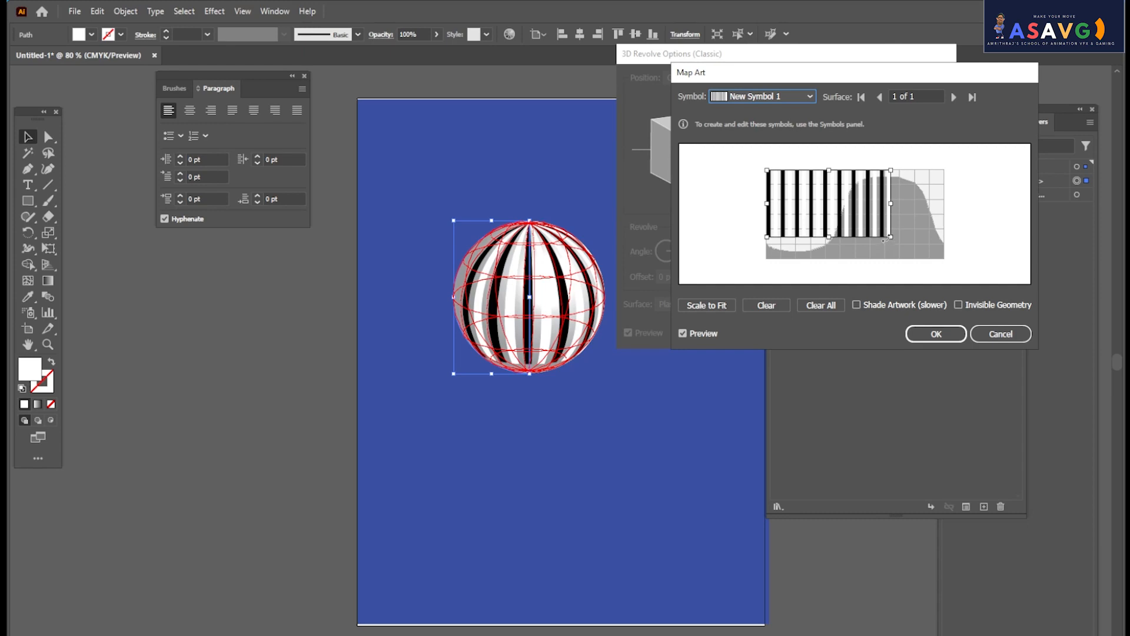
pyautogui.moveTo(892, 239)
pyautogui.mouseDown()
pyautogui.moveTo(946, 258)
pyautogui.moveTo(881, 225)
pyautogui.mouseUp()
pyautogui.moveTo(905, 261); pyautogui.dragTo(843, 221)
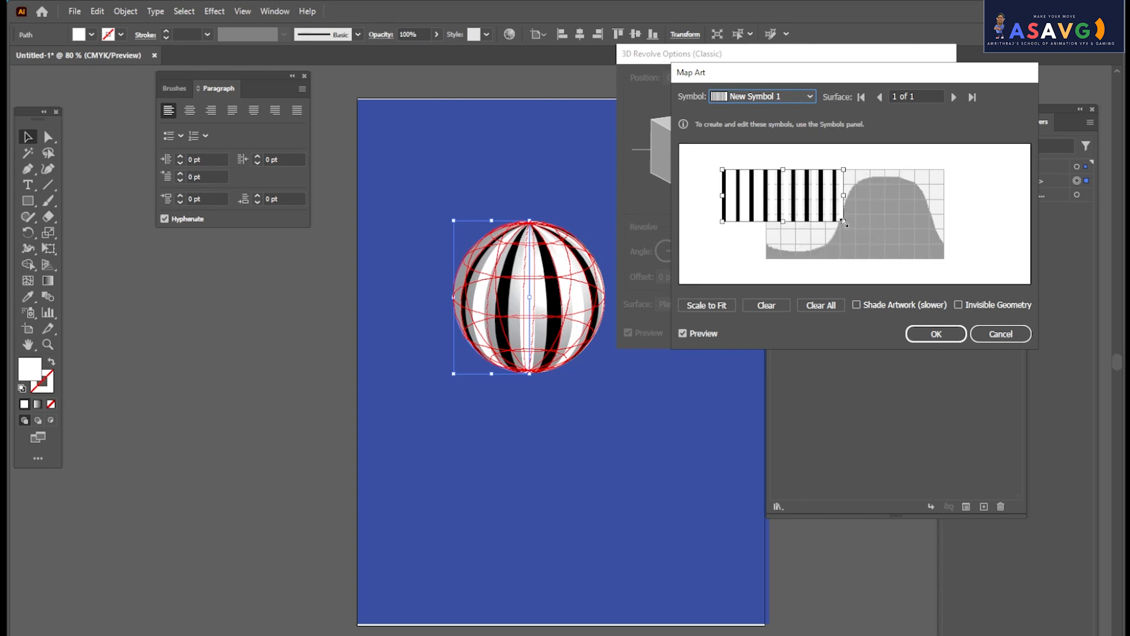
pyautogui.click(707, 305)
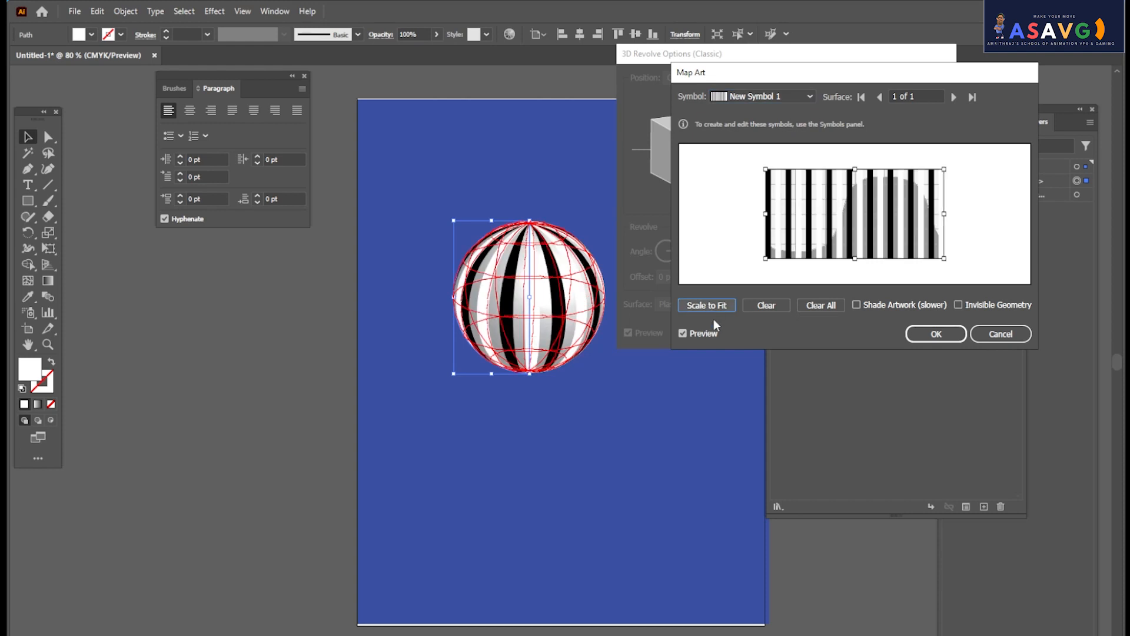
pyautogui.click(936, 334)
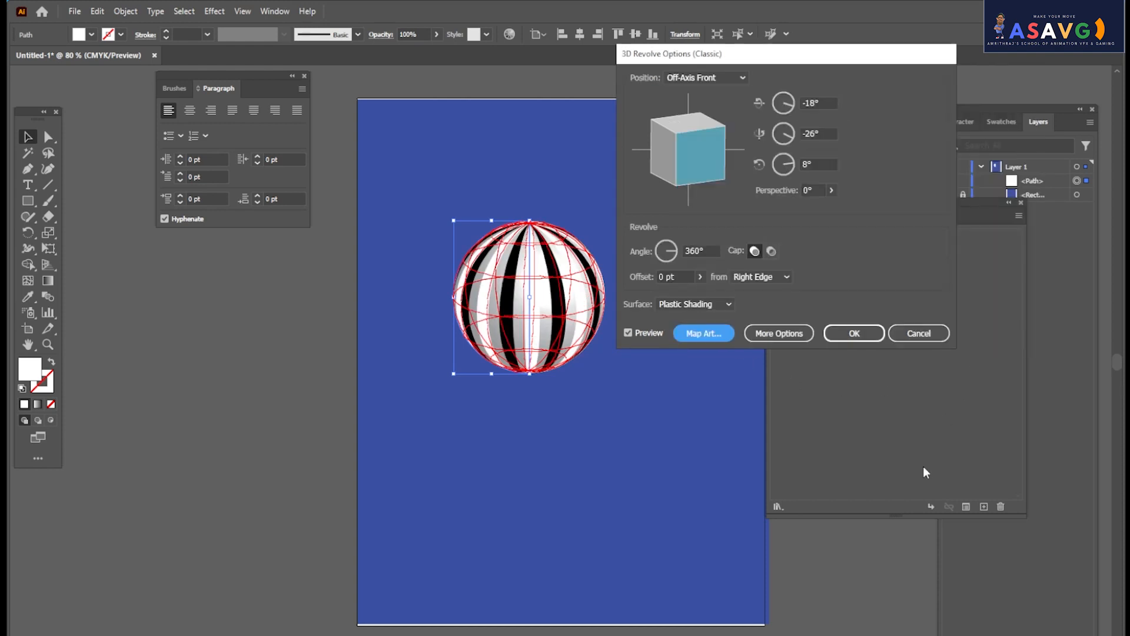
# Rotate the striped sphere to about -97°, -72° and 73°, and apply the revolve effect.
pyautogui.moveTo(708, 155)
pyautogui.mouseDown()
pyautogui.moveTo(720, 174)
pyautogui.moveTo(708, 157)
pyautogui.moveTo(726, 166)
pyautogui.mouseUp()
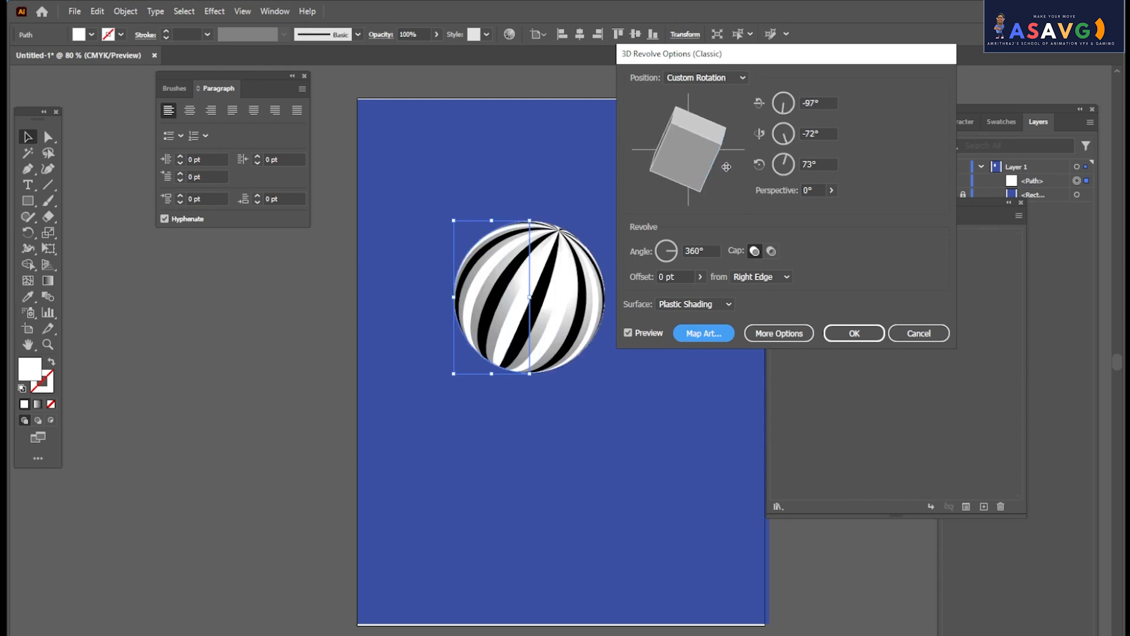
pyautogui.click(850, 333)
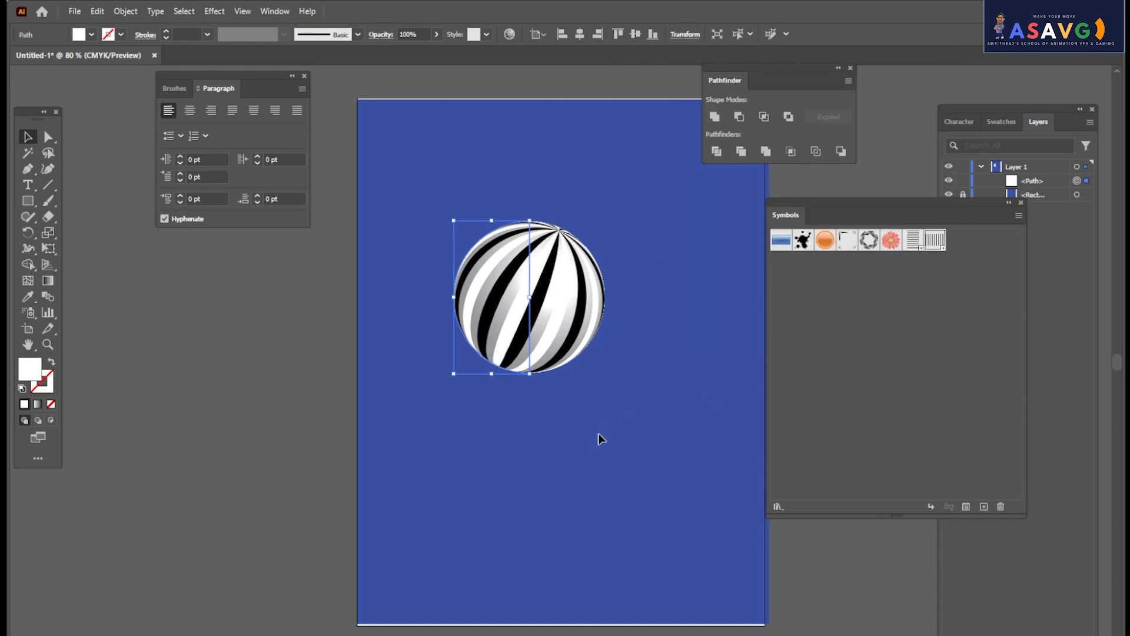
pyautogui.click(601, 439)
# Move the striped sphere up and slightly left on the blue background.
pyautogui.moveTo(536, 311); pyautogui.dragTo(510, 261)
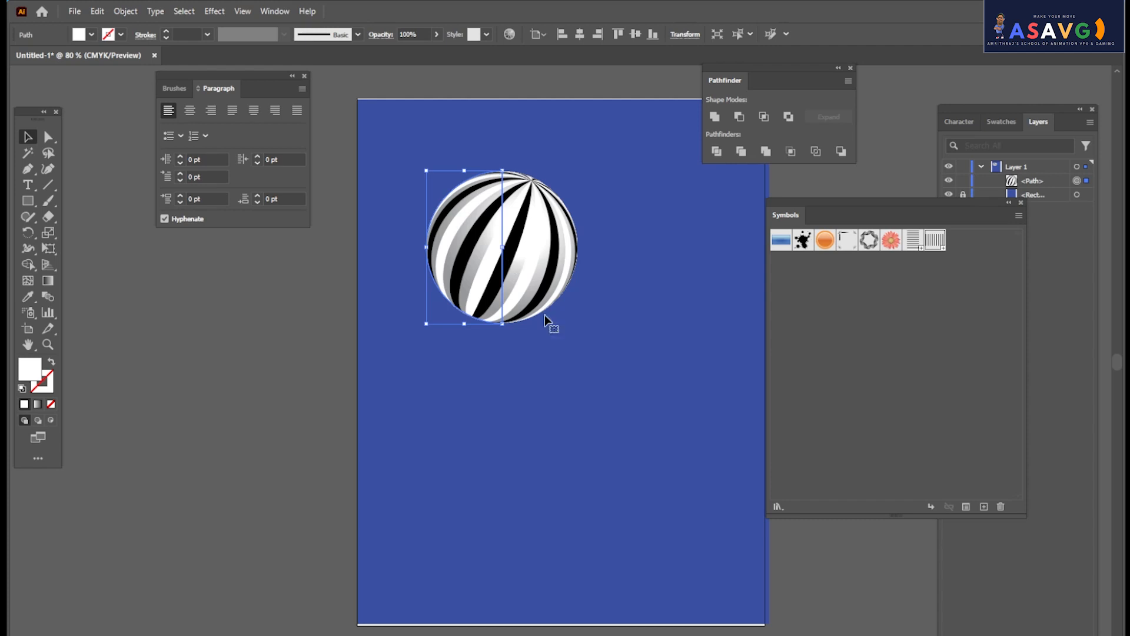
pyautogui.click(625, 402)
pyautogui.click(536, 278)
# Draw a white ellipse about 3.51 × 3.58 in below the striped sphere, and shift it slightly up and left.
pyautogui.click(33, 200)
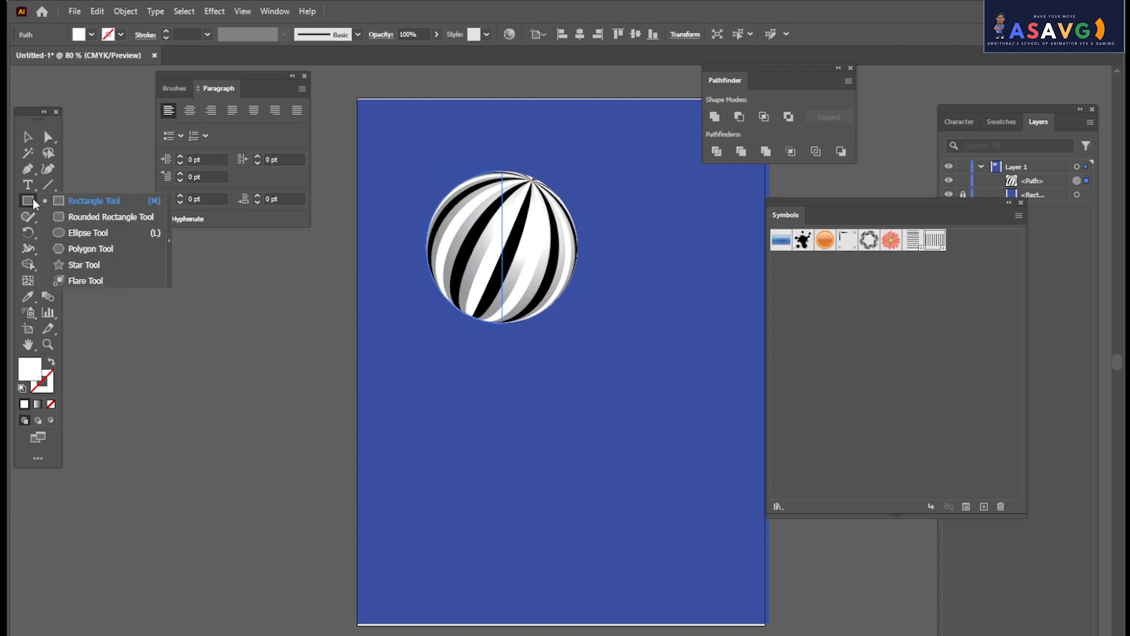
pyautogui.click(87, 235)
pyautogui.moveTo(452, 377); pyautogui.dragTo(621, 548)
pyautogui.click(27, 137)
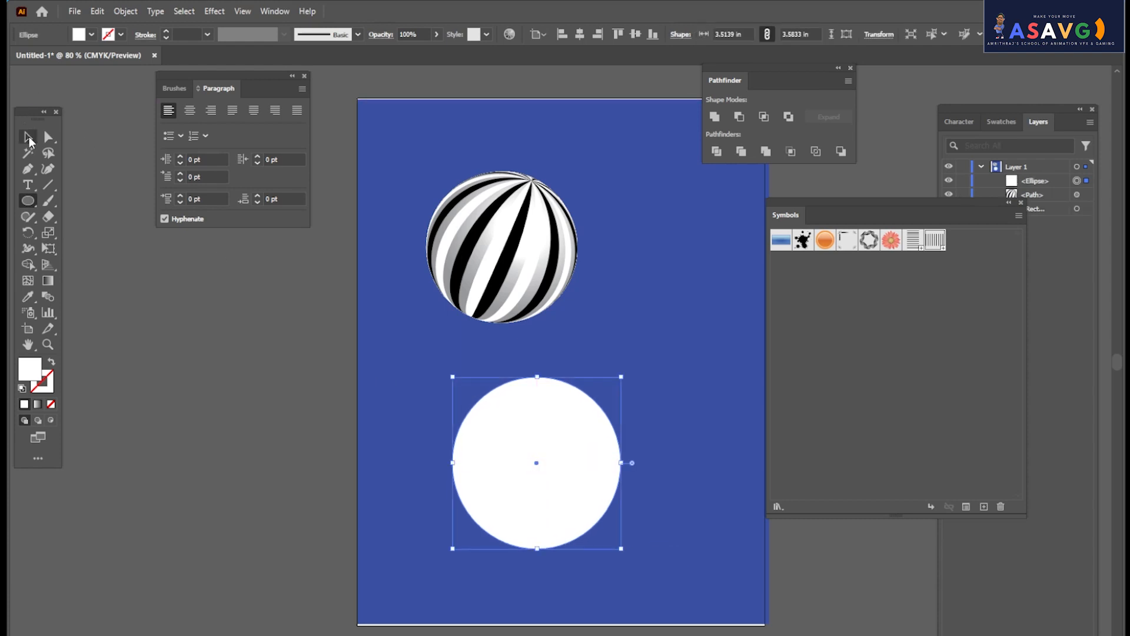
pyautogui.moveTo(576, 490); pyautogui.dragTo(560, 475)
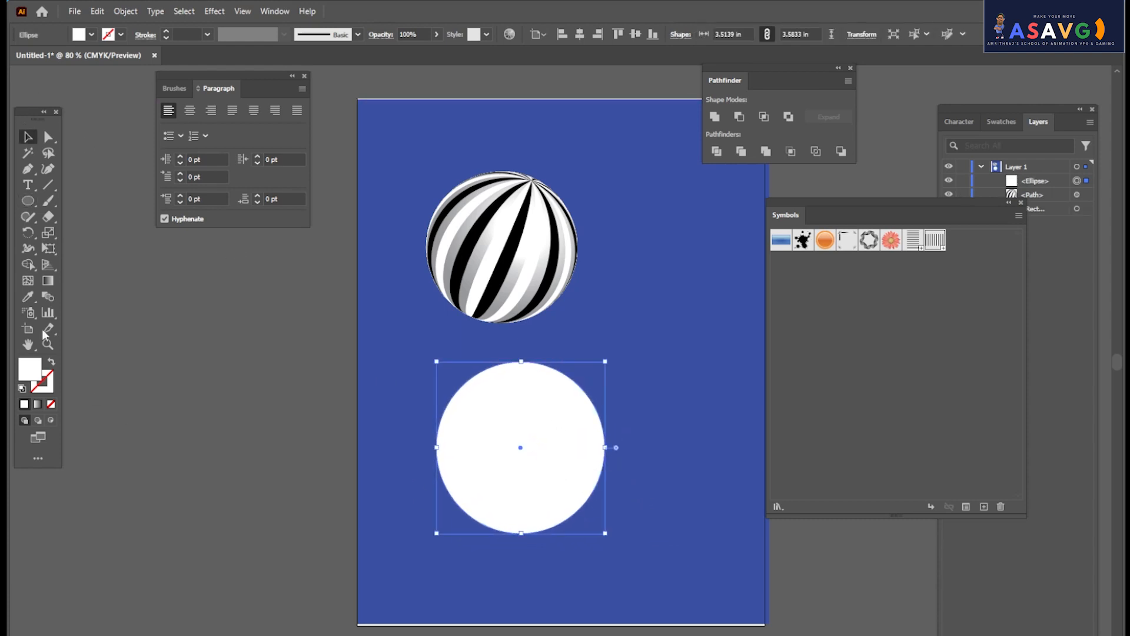
# Draw a rectangle about 2.82 × 4.25 in over the ellipse's right half and subtract it to leave a half circle.
pyautogui.click(36, 203)
pyautogui.click(103, 201)
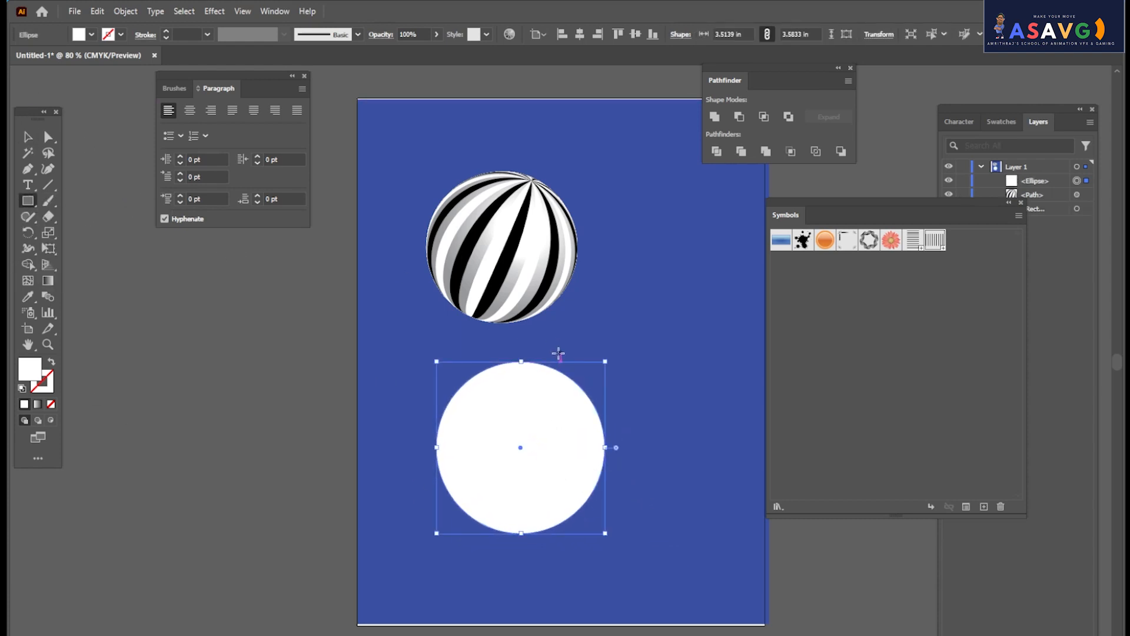
pyautogui.moveTo(517, 343); pyautogui.dragTo(653, 547)
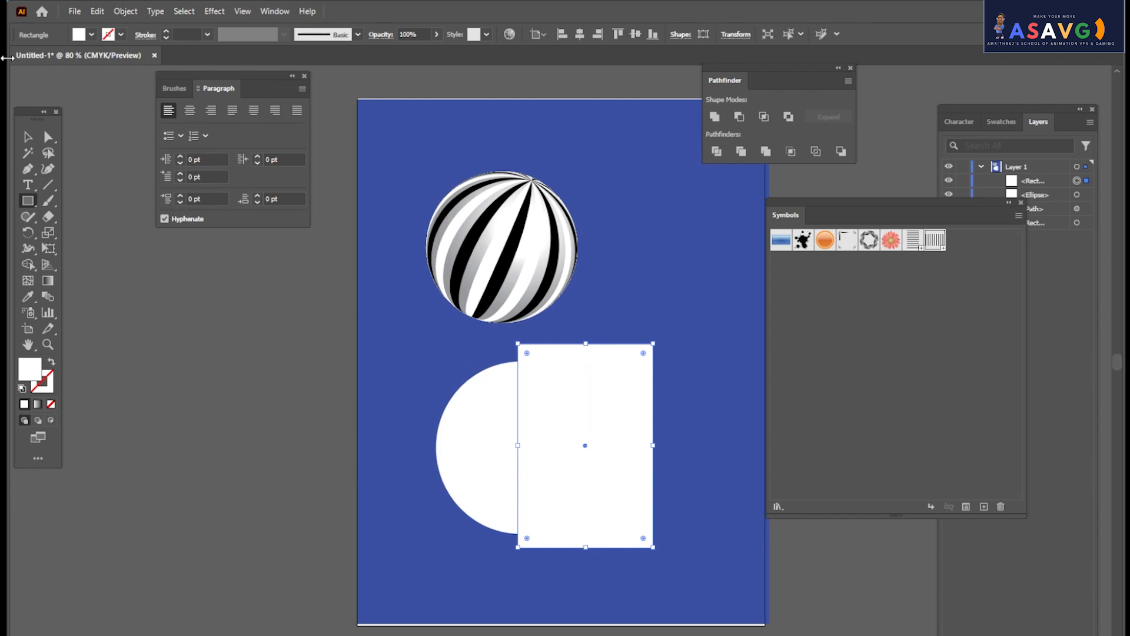
pyautogui.click(28, 136)
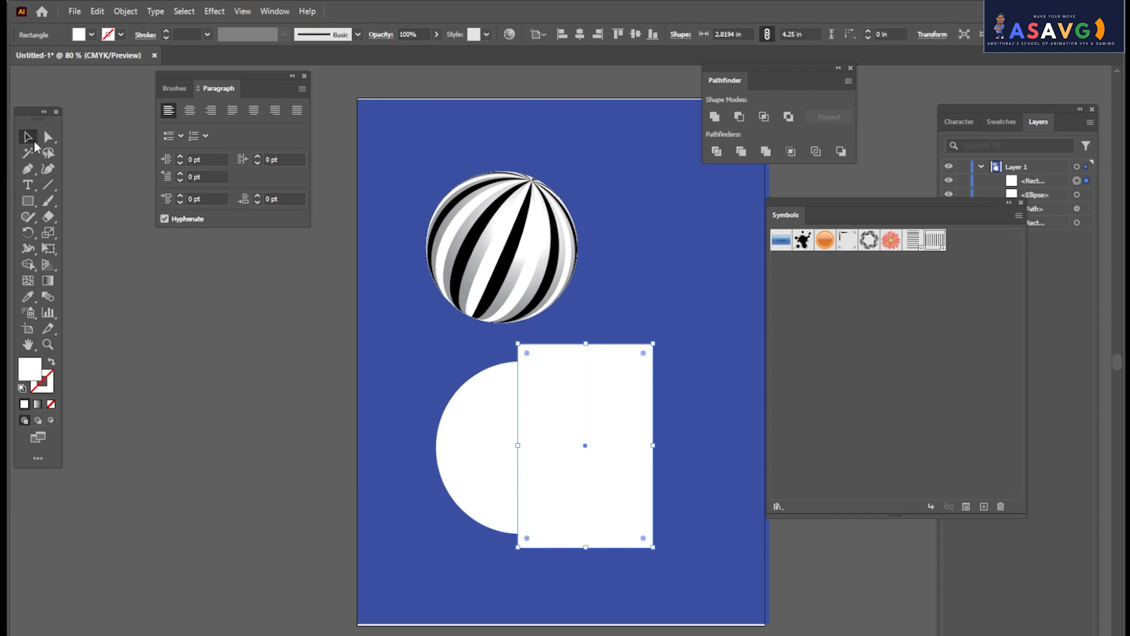
pyautogui.moveTo(379, 356); pyautogui.dragTo(743, 595)
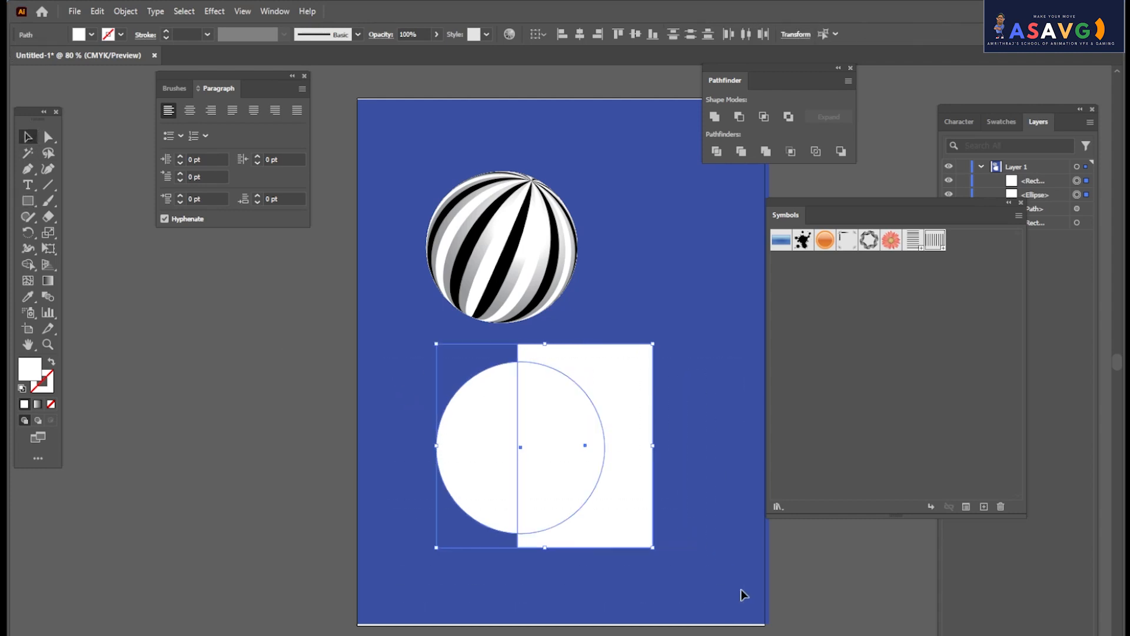
pyautogui.click(741, 117)
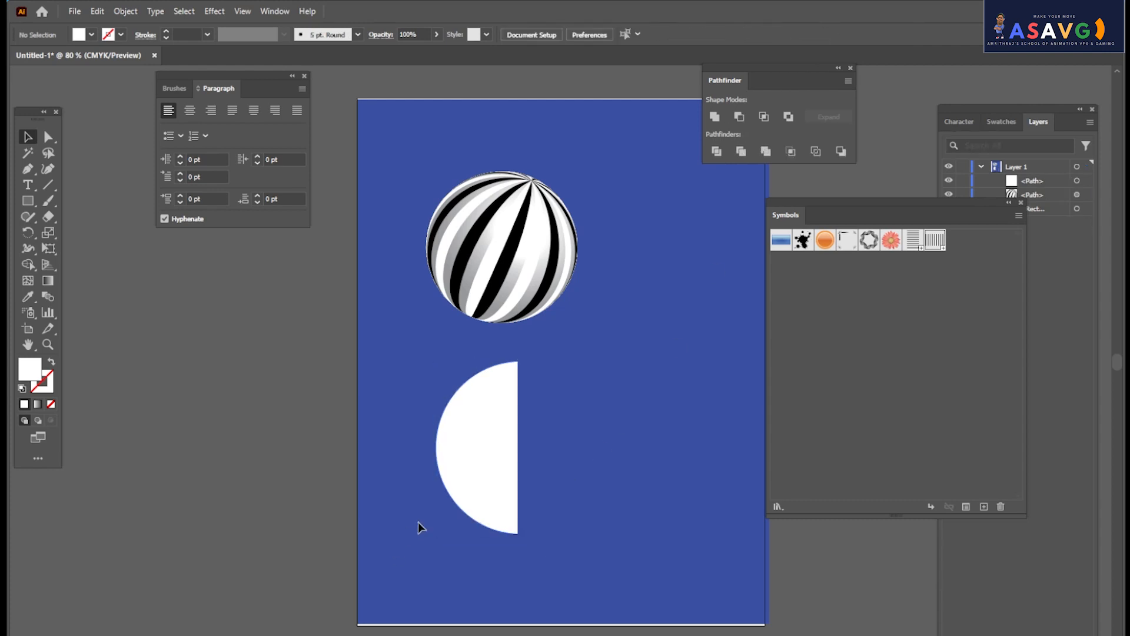
# Move the half circle slightly up and right, and try the non-classic 3D Revolve effect on it.
pyautogui.moveTo(478, 503); pyautogui.dragTo(505, 488)
pyautogui.click(215, 11)
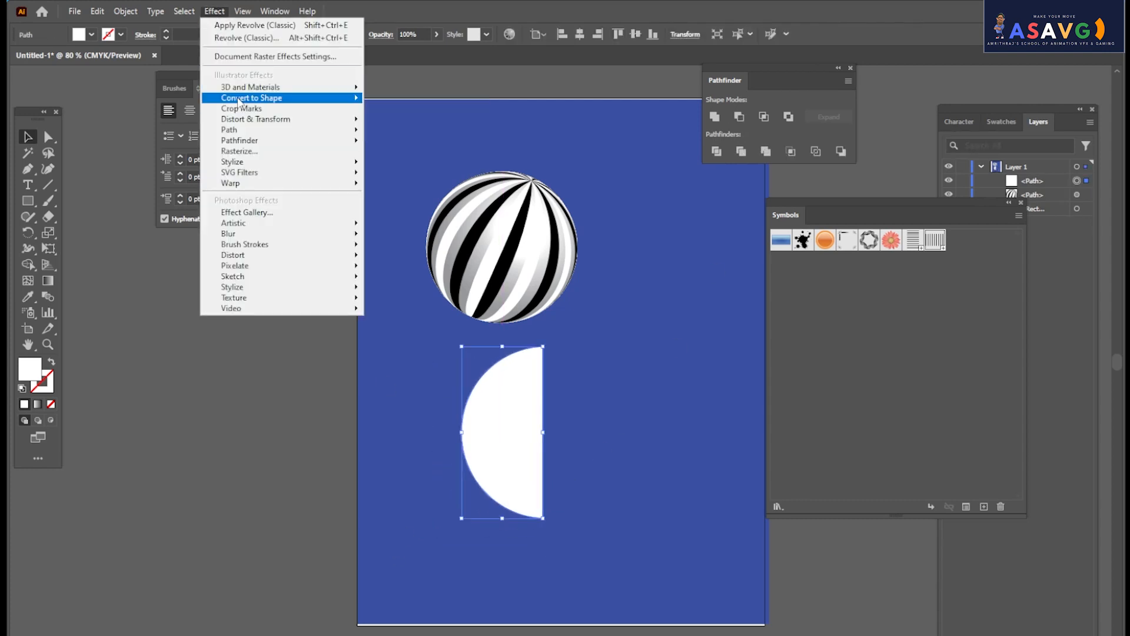
pyautogui.moveTo(253, 88)
pyautogui.moveTo(421, 162)
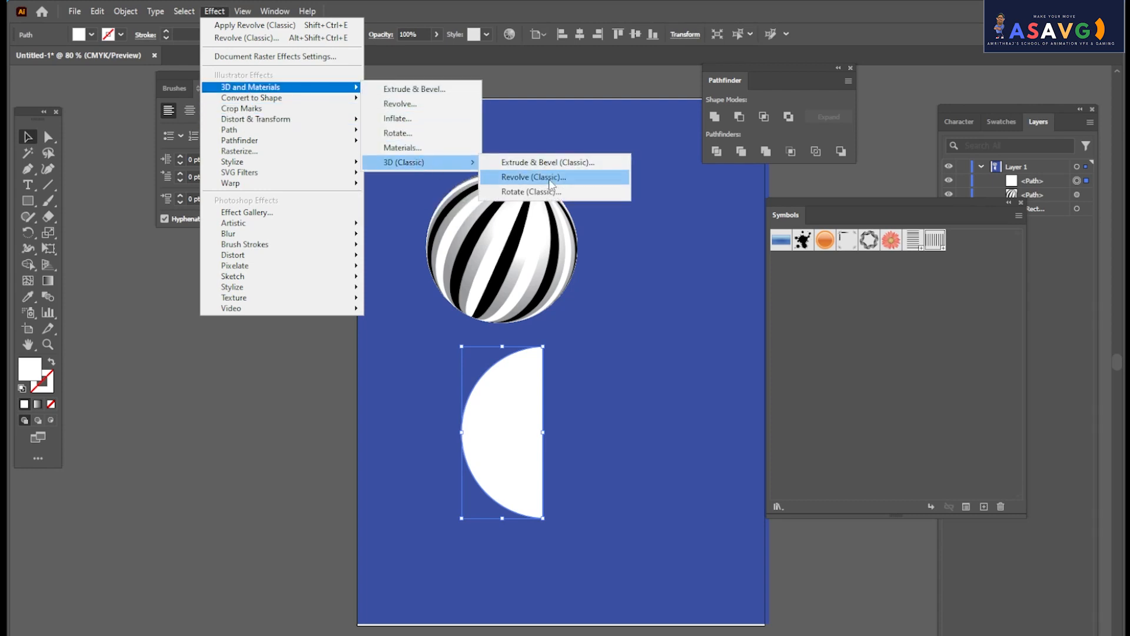
pyautogui.click(415, 104)
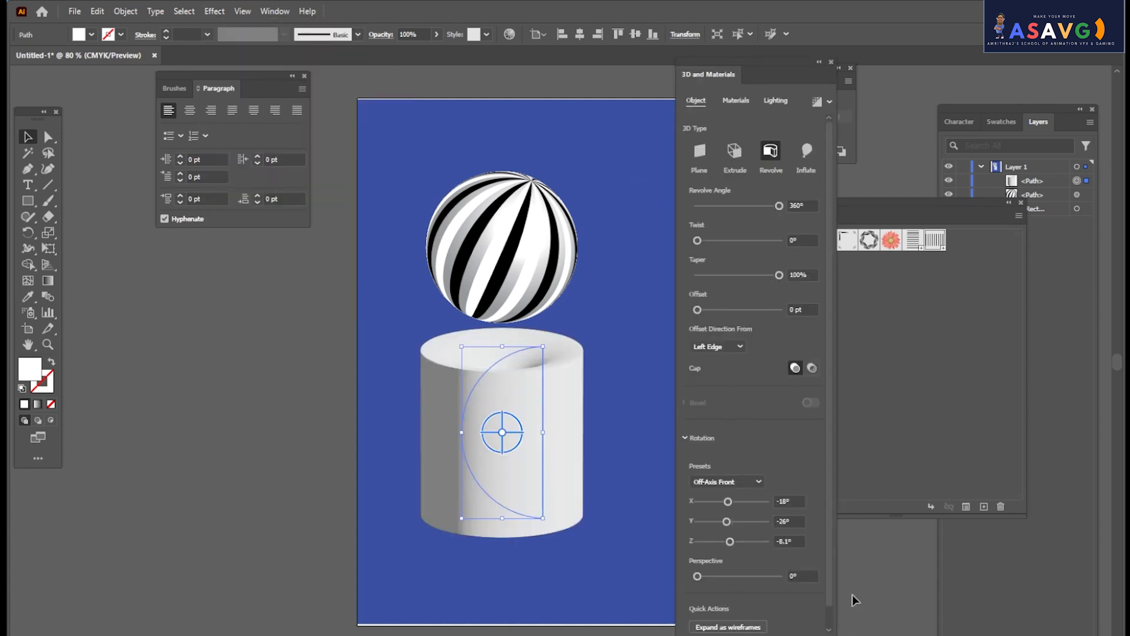
pyautogui.click(831, 61)
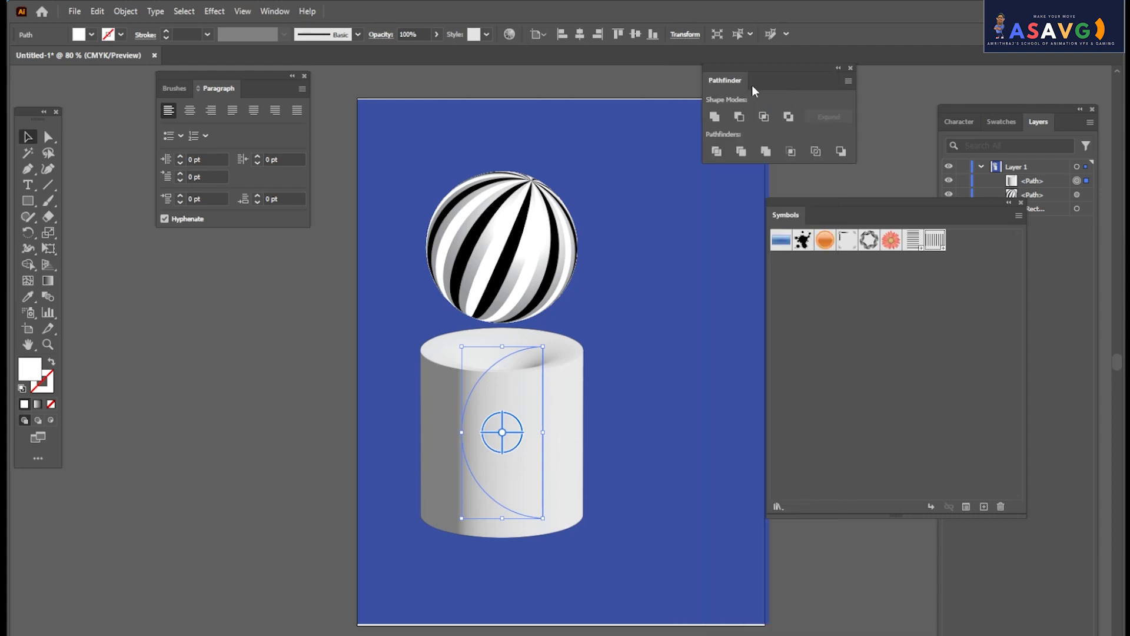
# Try 3D Revolve (Classic) from the Right Edge and Left Edge on the already revolved half circle, and delete the shape.
pyautogui.click(214, 11)
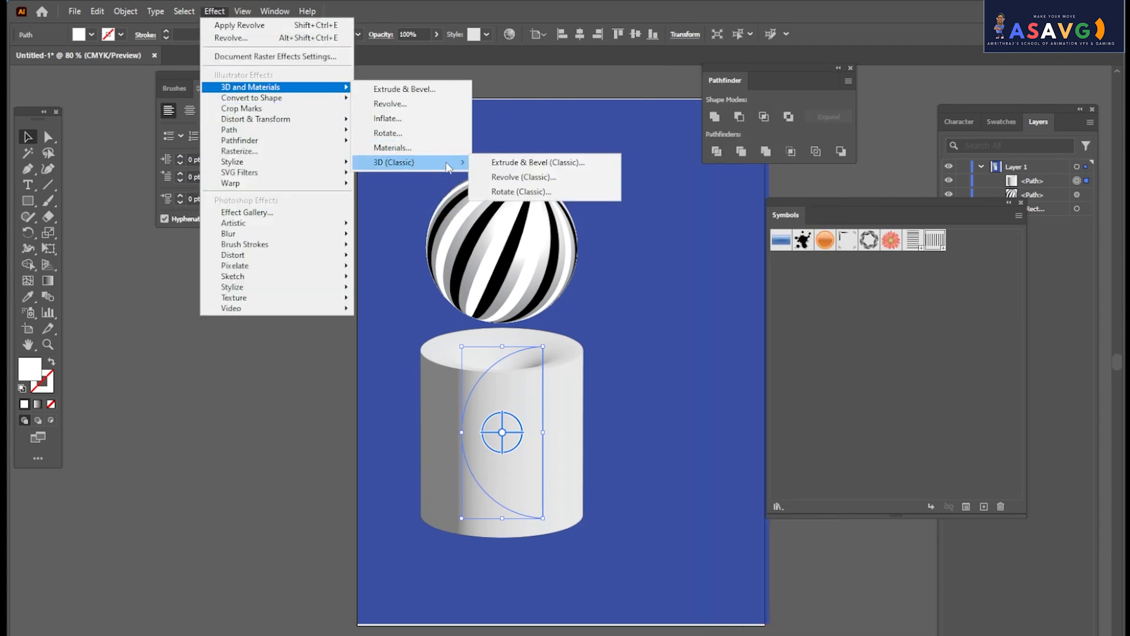
pyautogui.click(538, 177)
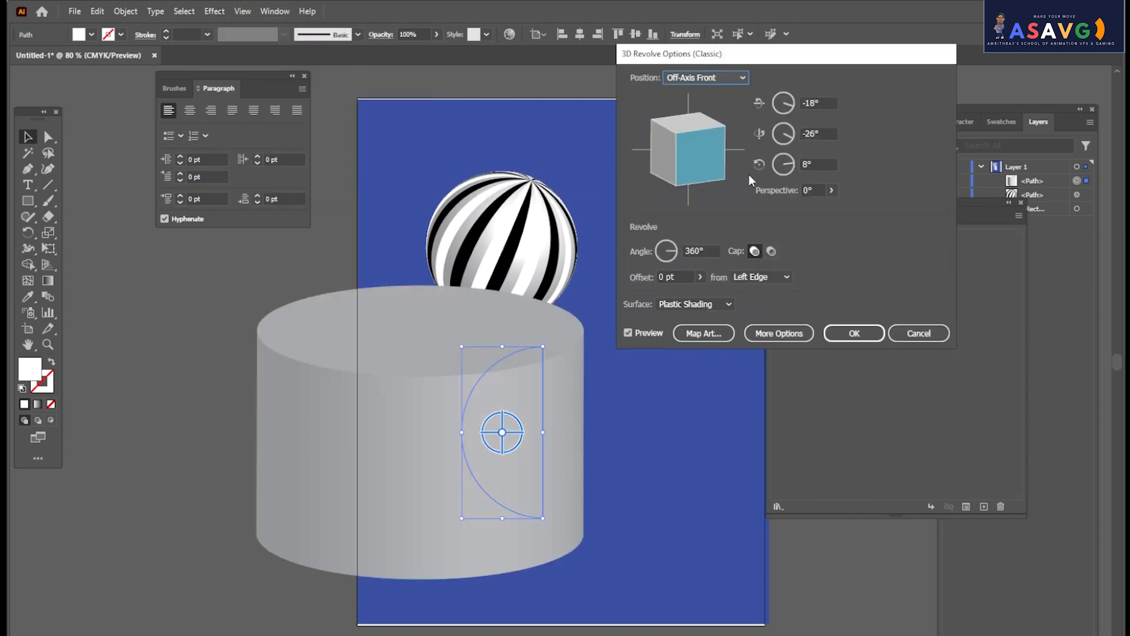
pyautogui.click(786, 277)
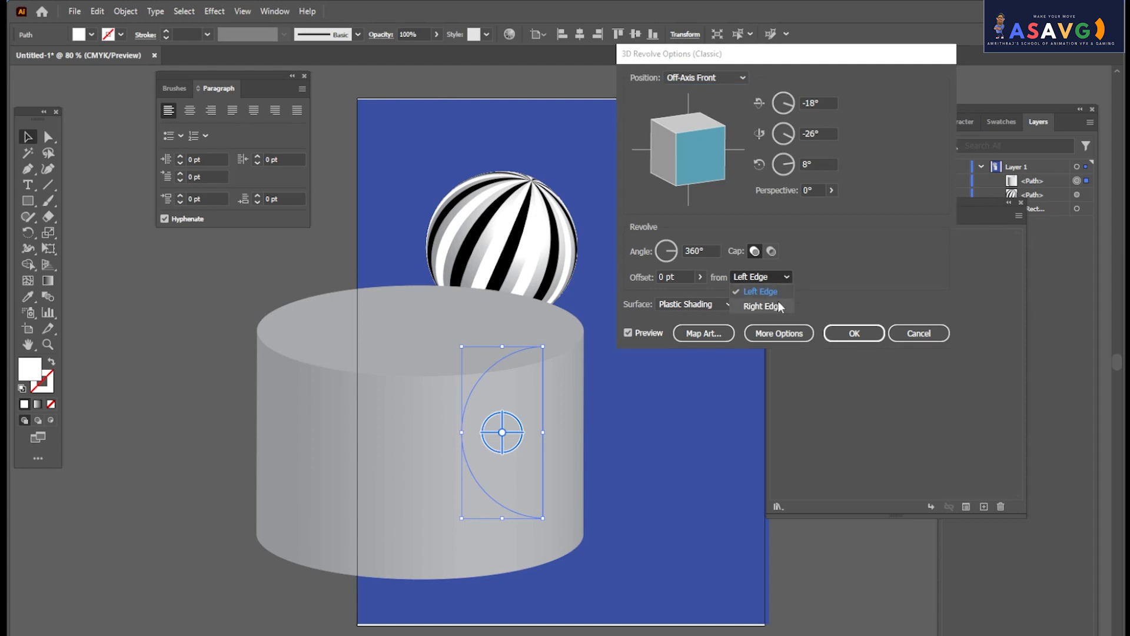
pyautogui.click(778, 301)
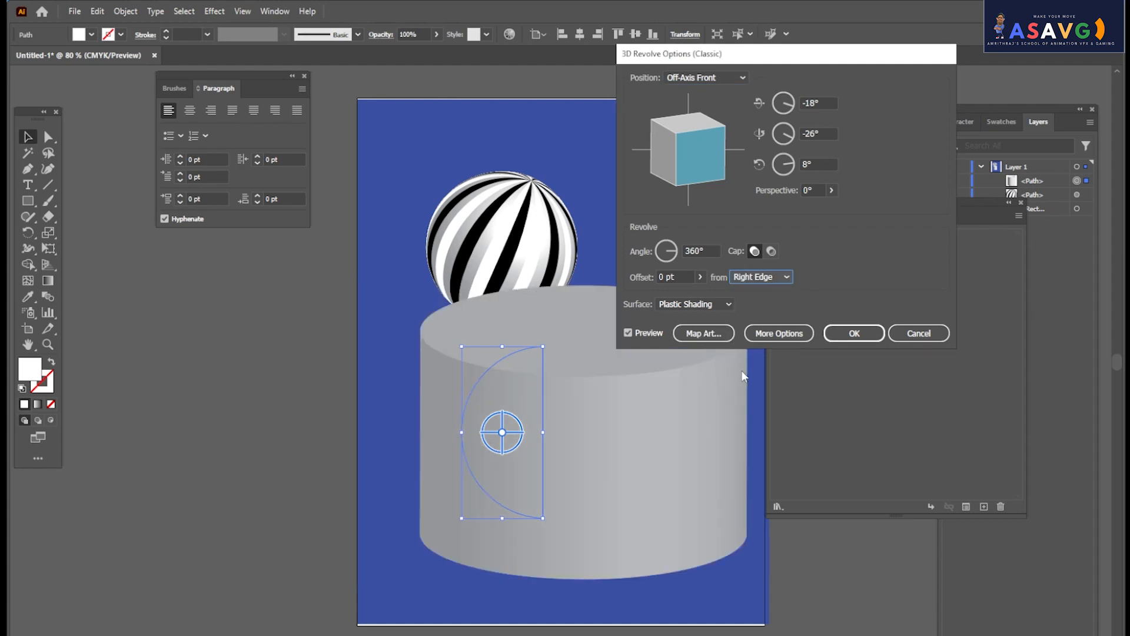
pyautogui.click(764, 281)
pyautogui.click(768, 305)
pyautogui.click(766, 282)
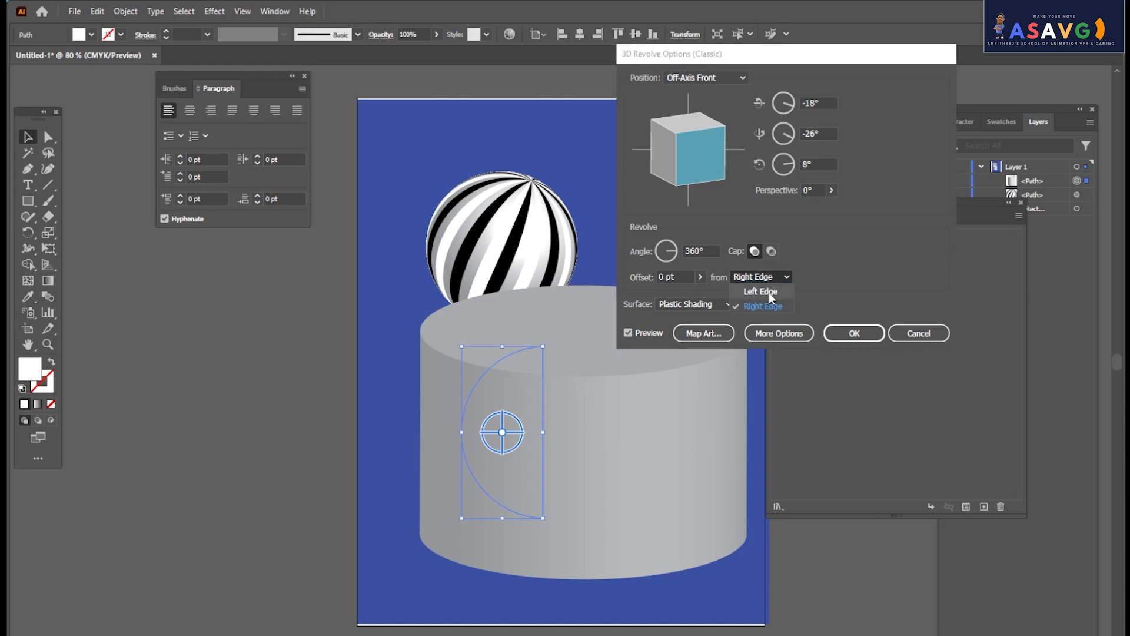
pyautogui.click(769, 292)
pyautogui.click(853, 333)
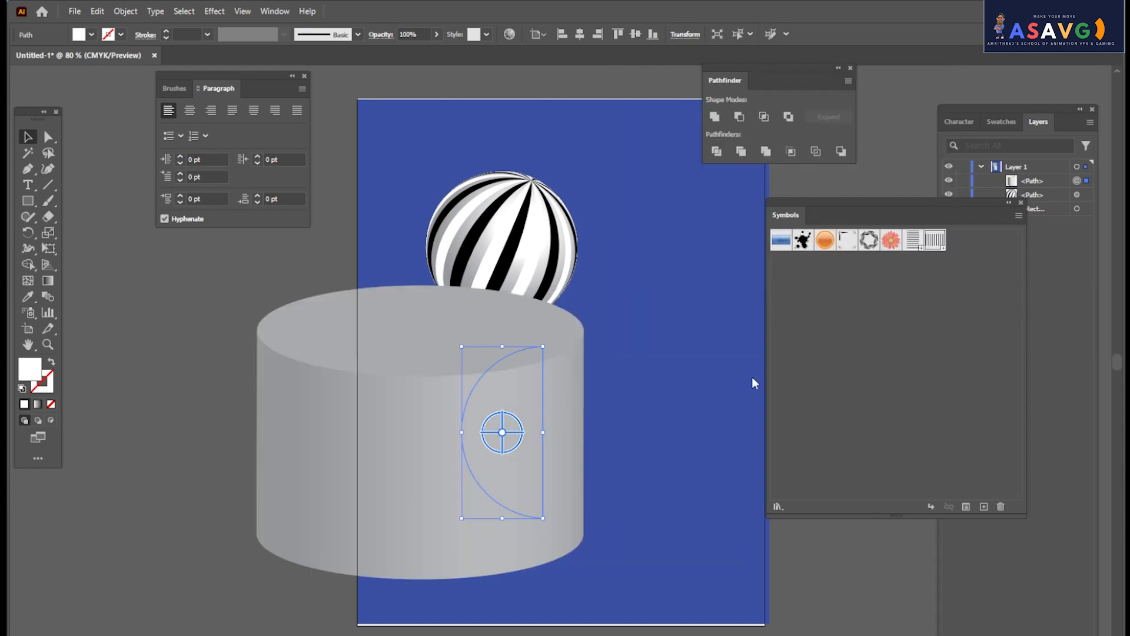
pyautogui.press('Delete')
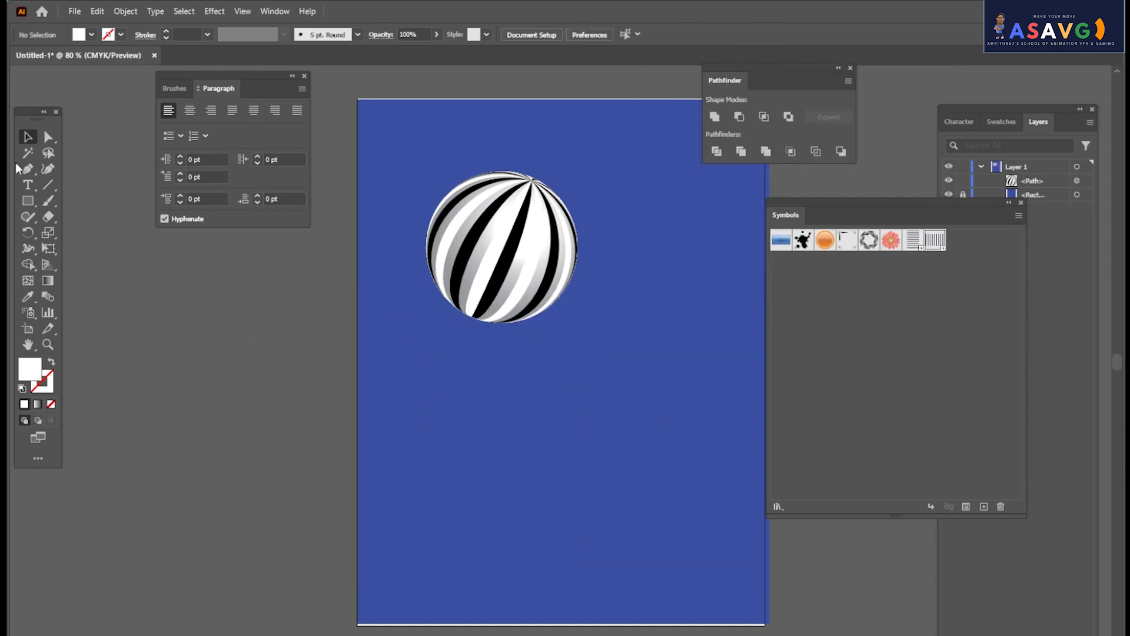
# Create a left half circle below the striped sphere by subtracting a rectangle about 2.56 × 4.19 in from an ellipse about 3.58 × 3.5 in.
pyautogui.moveTo(28, 200); pyautogui.dragTo(82, 230)
pyautogui.moveTo(431, 366); pyautogui.dragTo(603, 533)
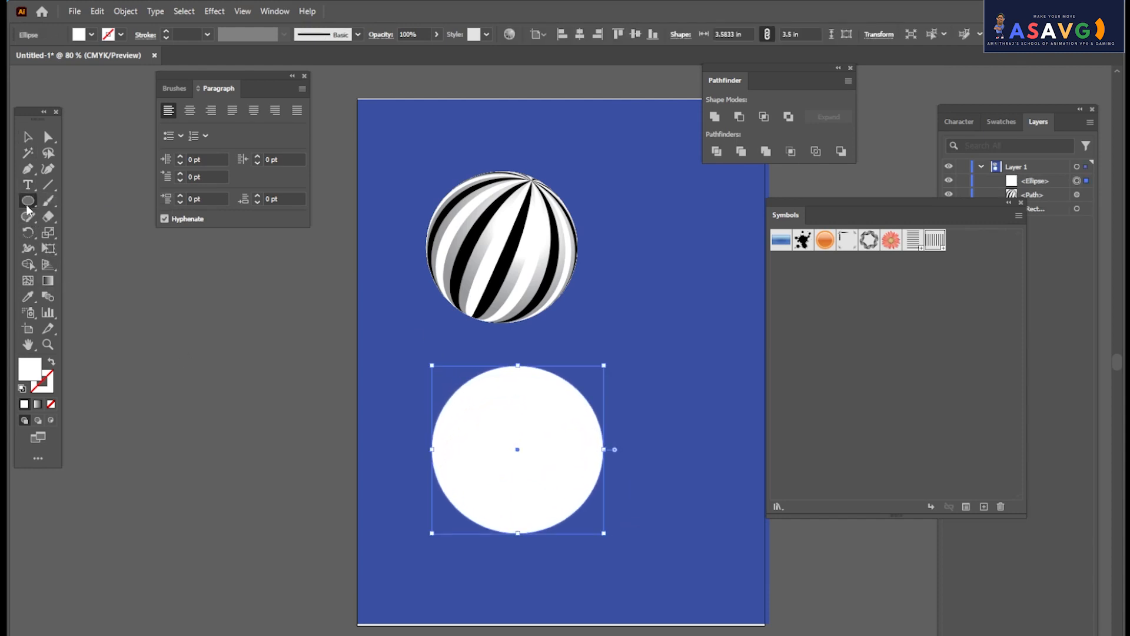
pyautogui.moveTo(26, 204); pyautogui.dragTo(88, 201)
pyautogui.moveTo(517, 354); pyautogui.dragTo(641, 554)
pyautogui.click(28, 137)
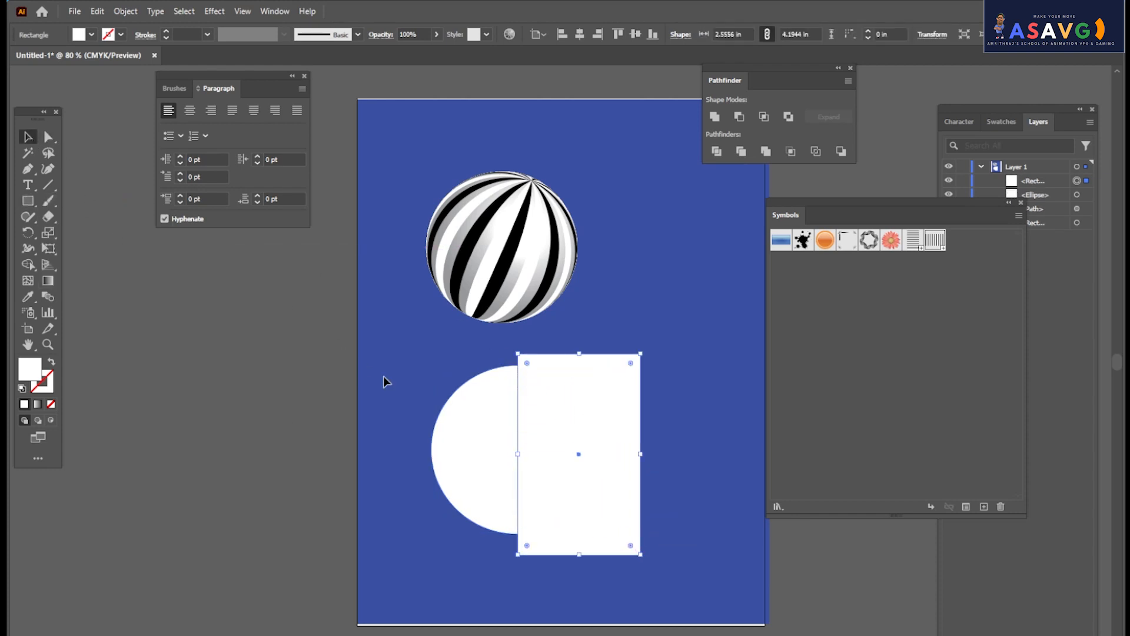
pyautogui.moveTo(397, 353); pyautogui.dragTo(709, 586)
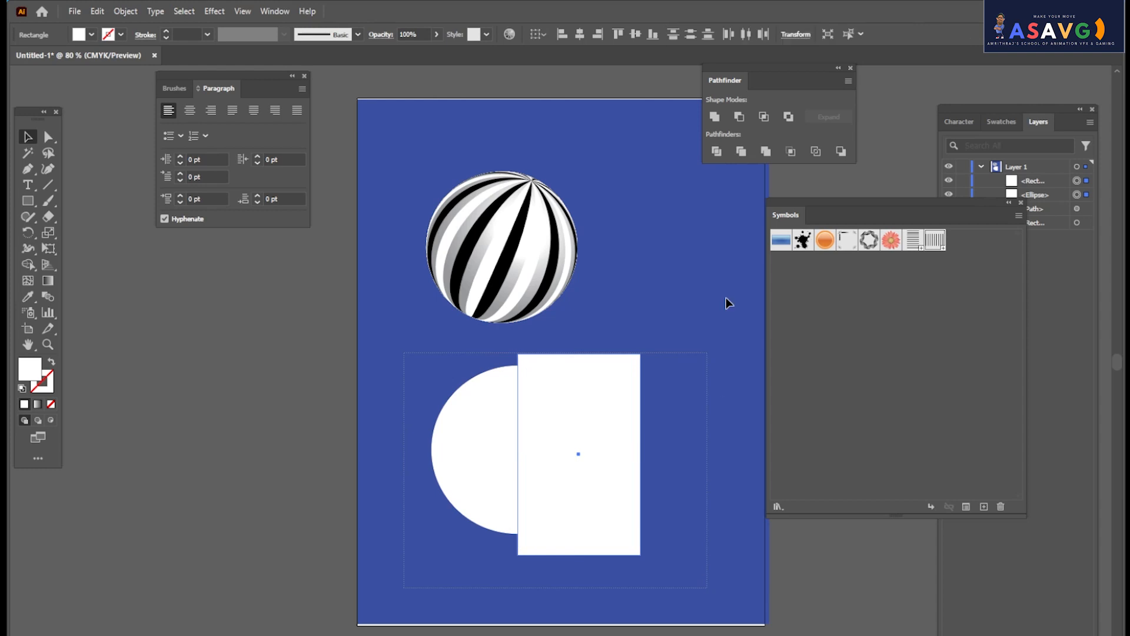
pyautogui.click(739, 118)
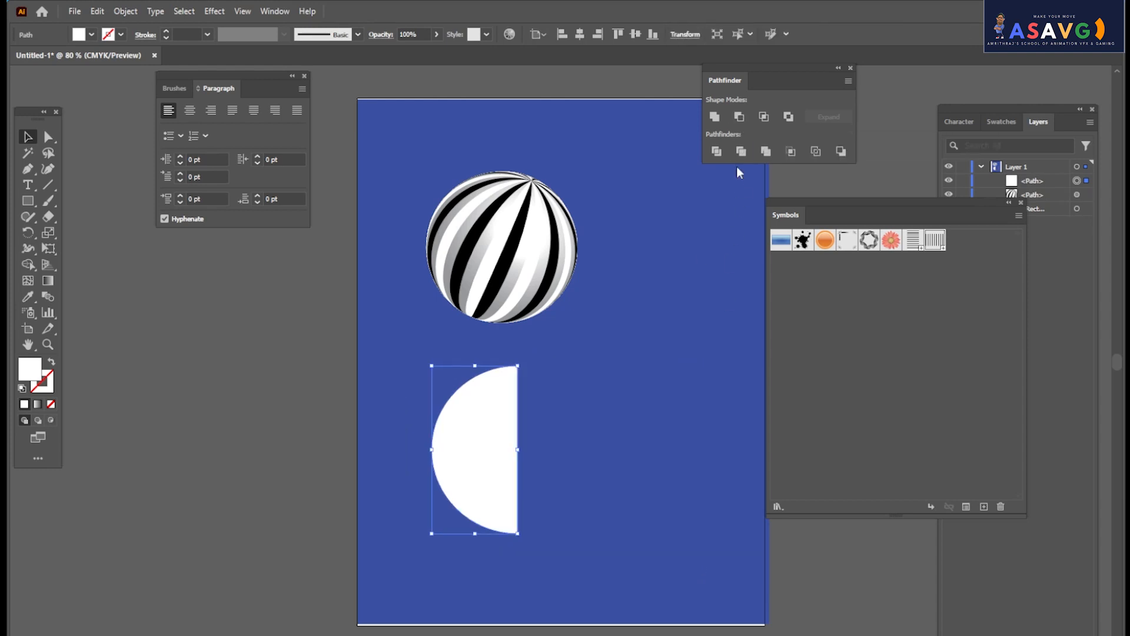
pyautogui.click(214, 12)
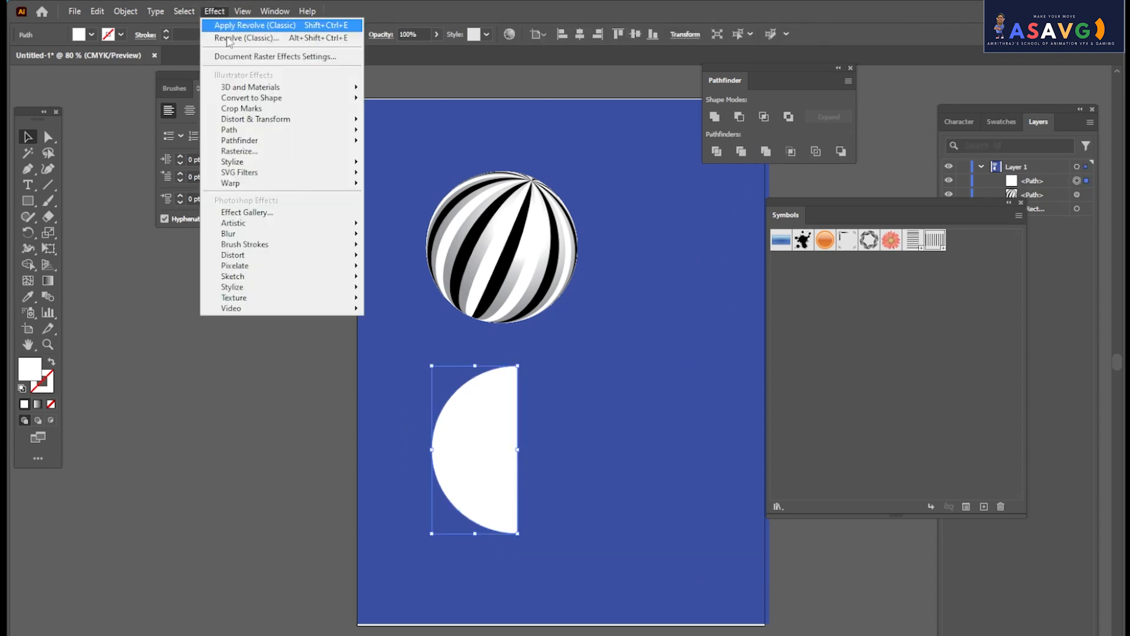
pyautogui.moveTo(256, 88)
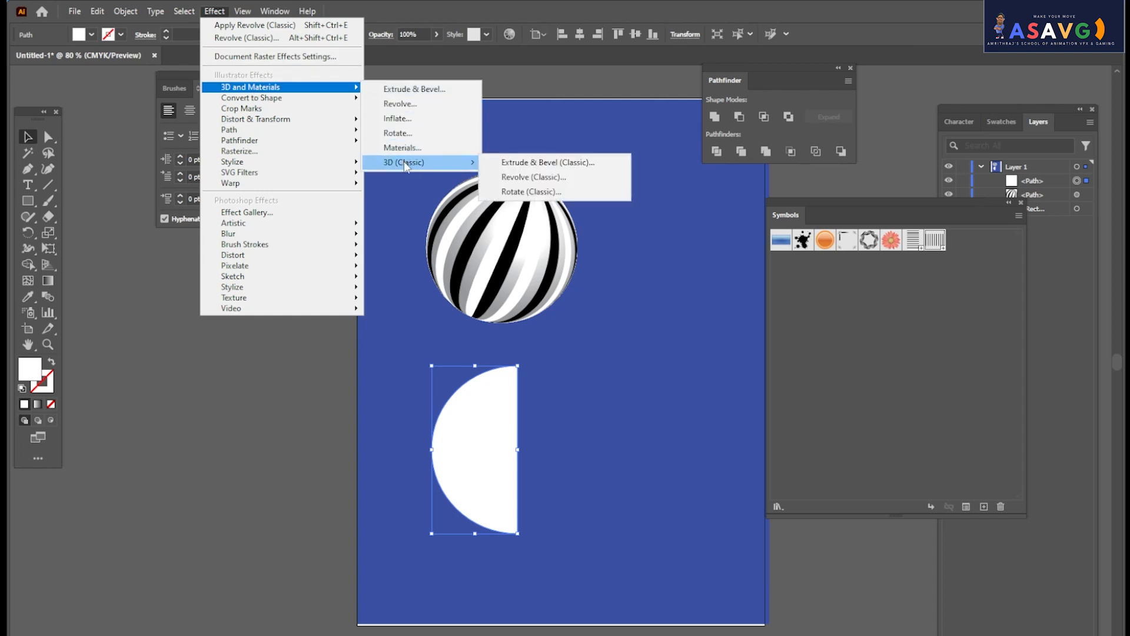
pyautogui.click(561, 177)
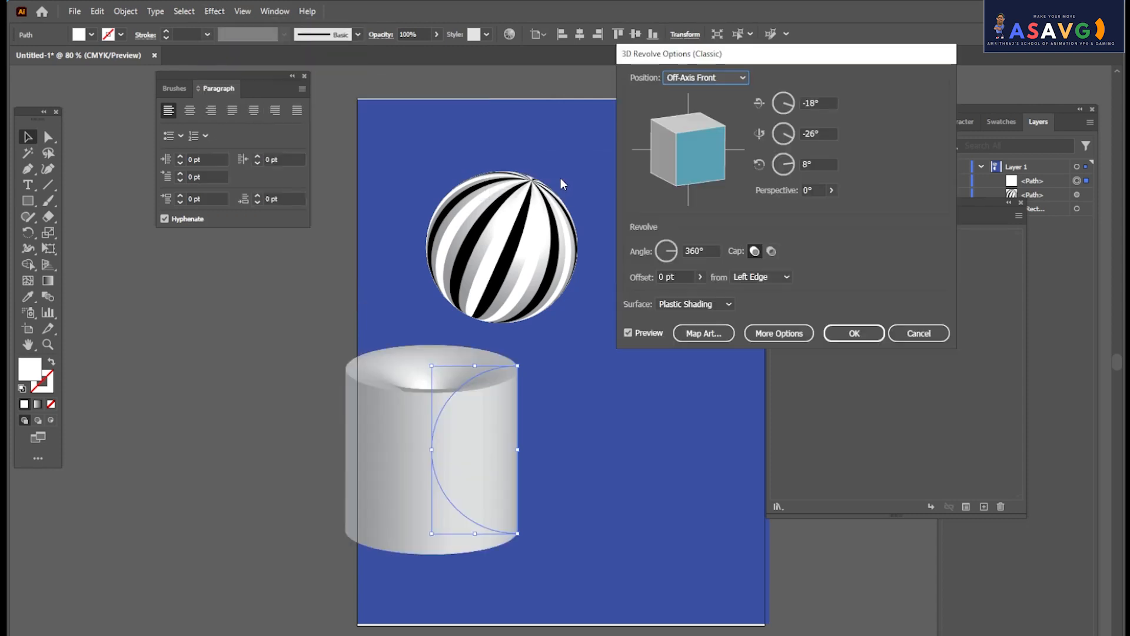
pyautogui.click(782, 277)
pyautogui.click(774, 307)
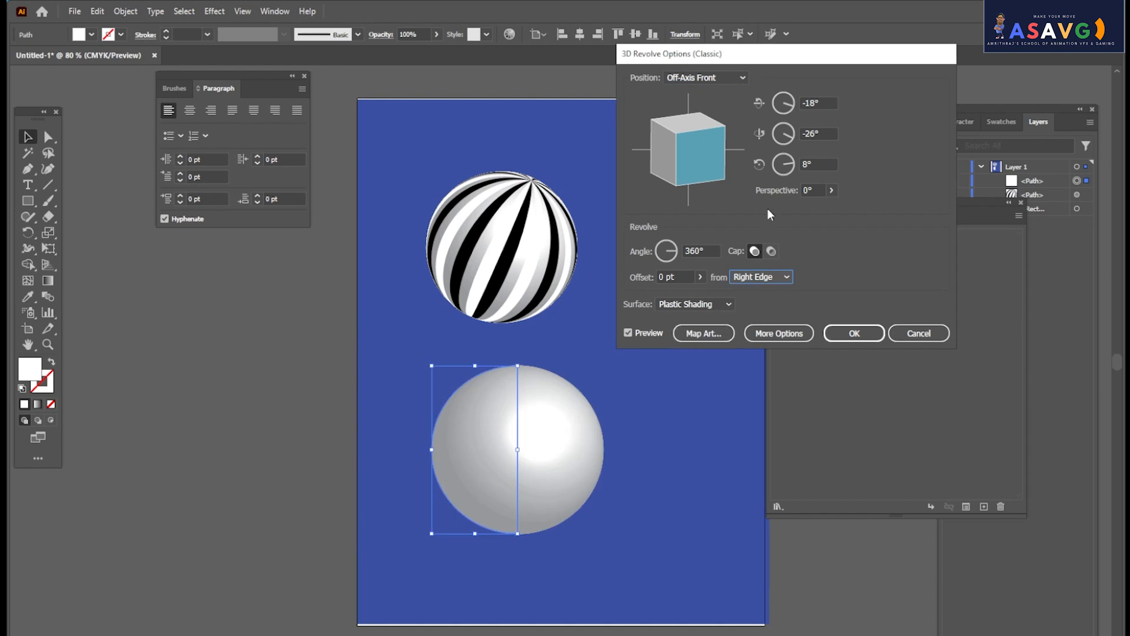
pyautogui.click(694, 302)
pyautogui.click(690, 334)
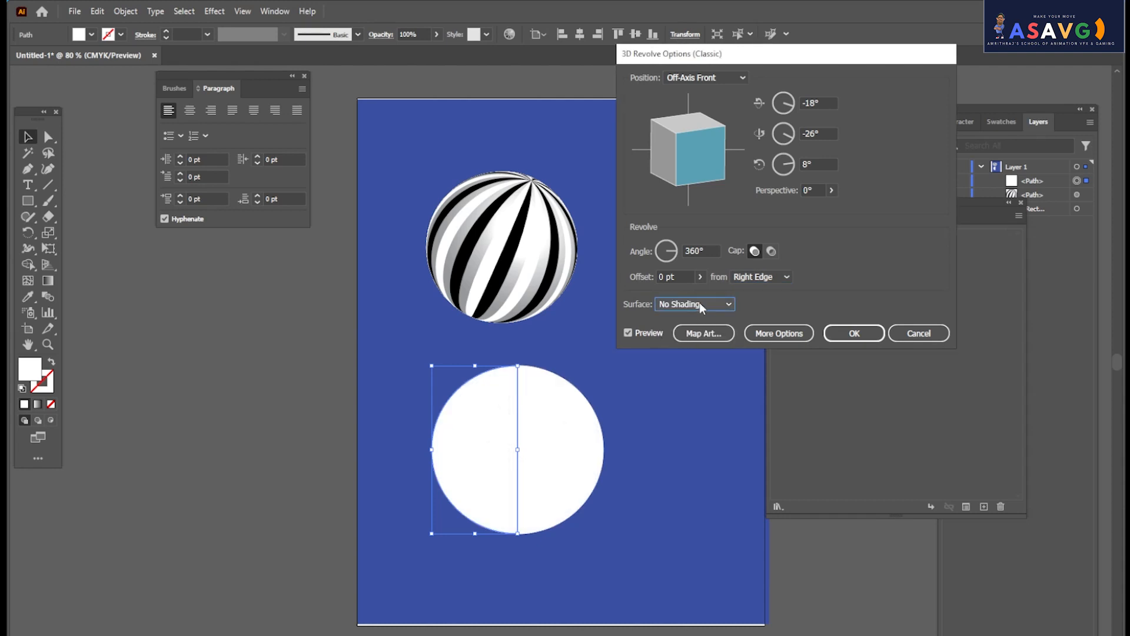
pyautogui.click(700, 303)
pyautogui.click(702, 348)
pyautogui.click(703, 304)
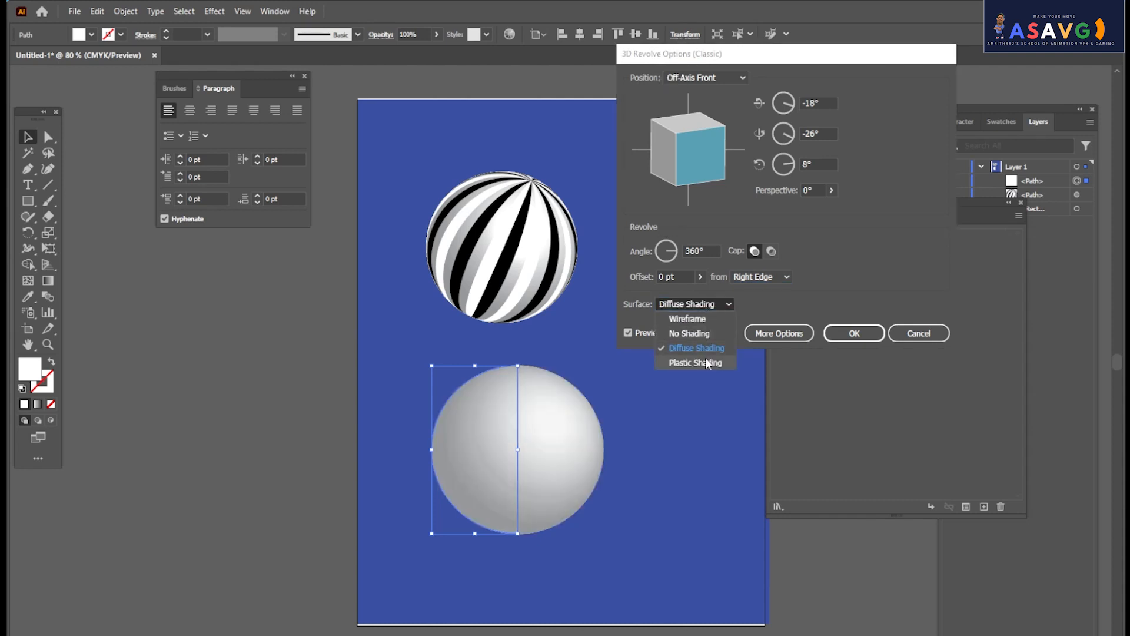
pyautogui.click(705, 361)
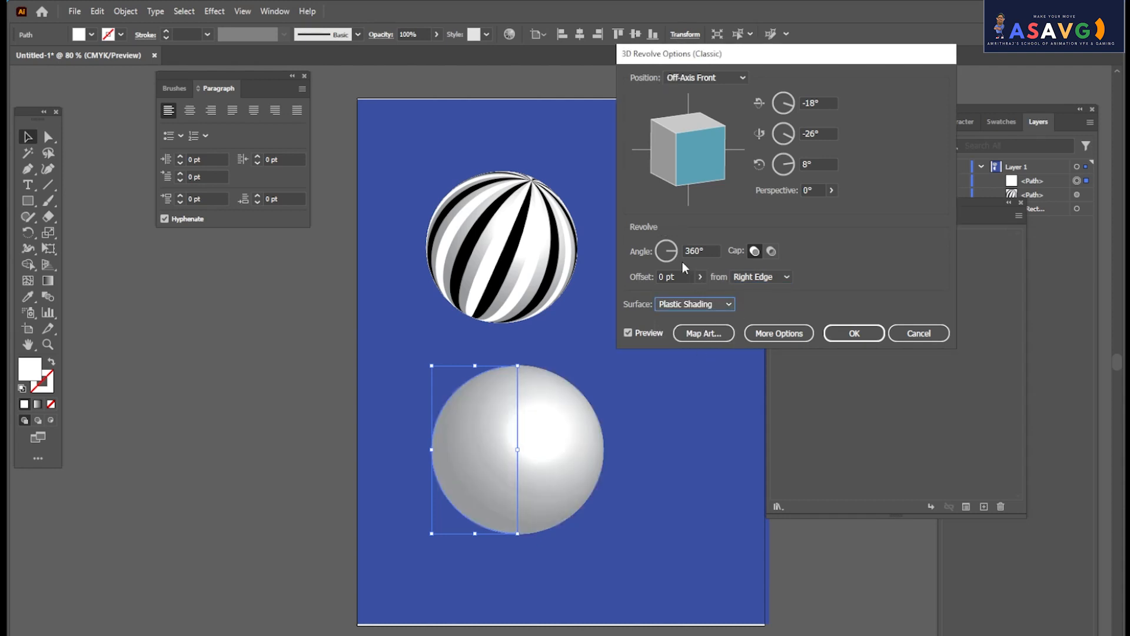
pyautogui.moveTo(677, 253)
pyautogui.mouseDown()
pyautogui.moveTo(669, 262)
pyautogui.moveTo(683, 246)
pyautogui.mouseUp()
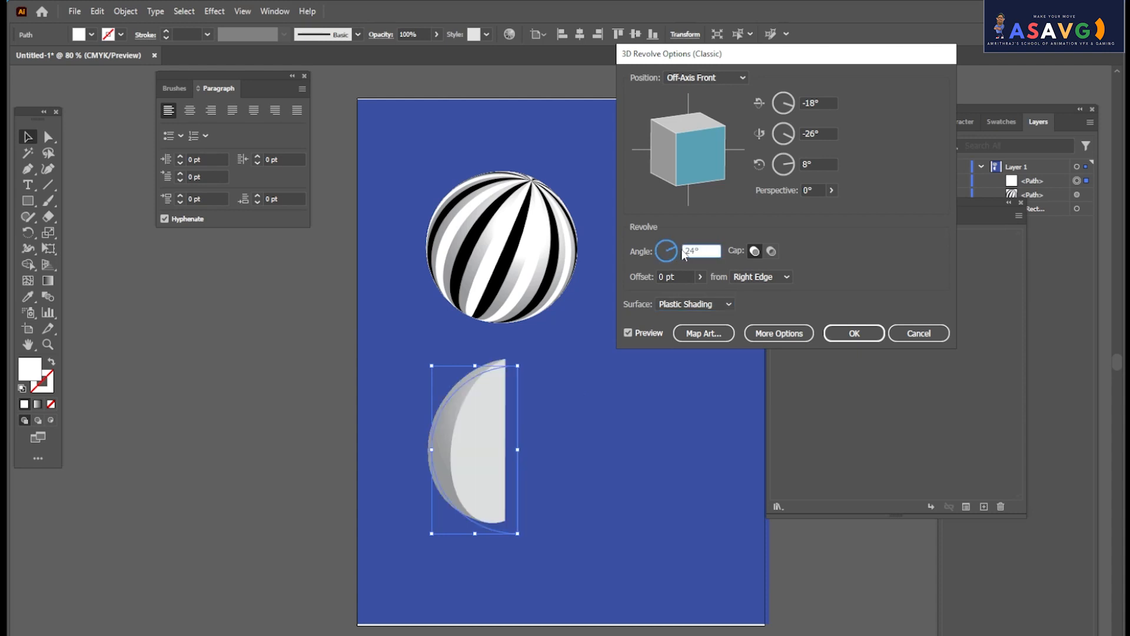
pyautogui.click(705, 252)
pyautogui.click(919, 333)
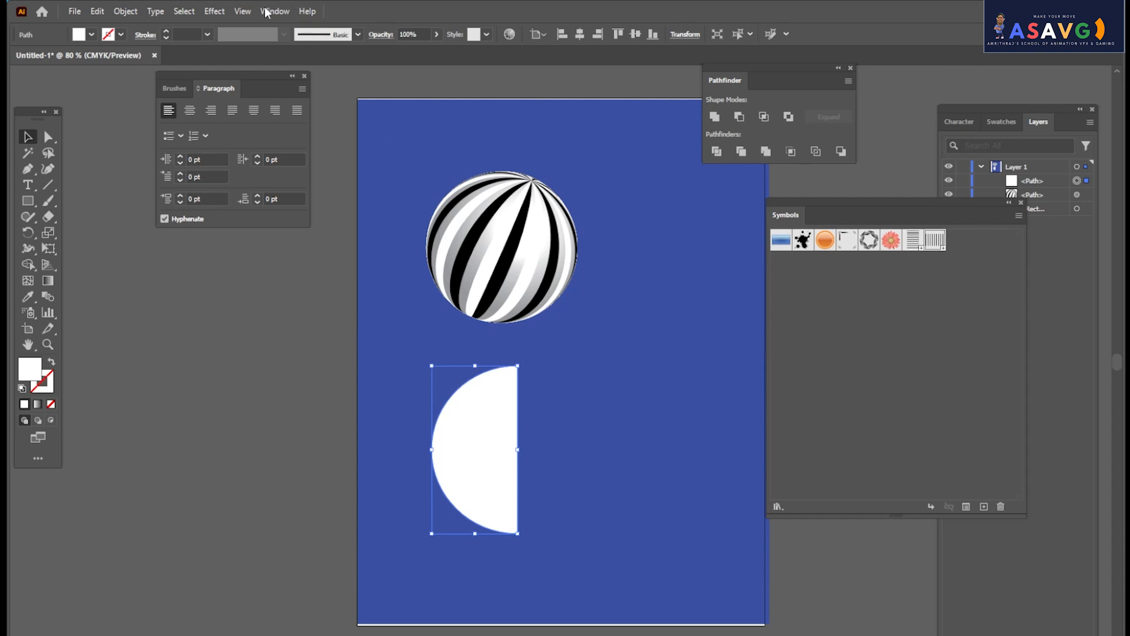
# Apply 3D Revolve (Classic) to the lower half circle, revolving 360° from the Right Edge with Plastic Shading.
pyautogui.click(215, 11)
pyautogui.moveTo(252, 87)
pyautogui.moveTo(436, 162)
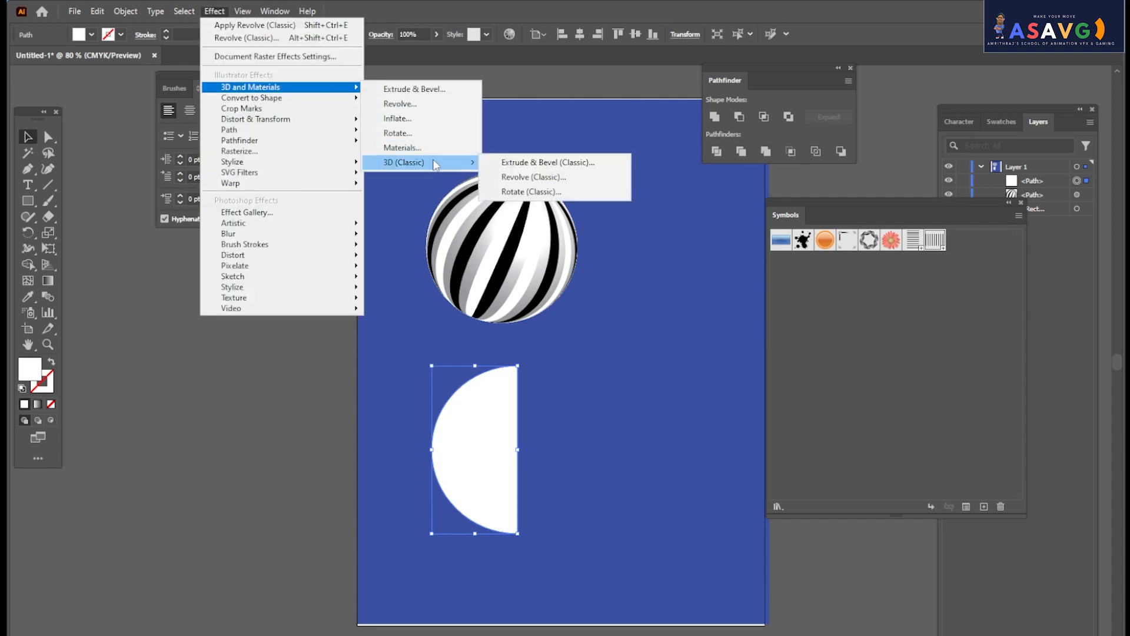
pyautogui.click(533, 176)
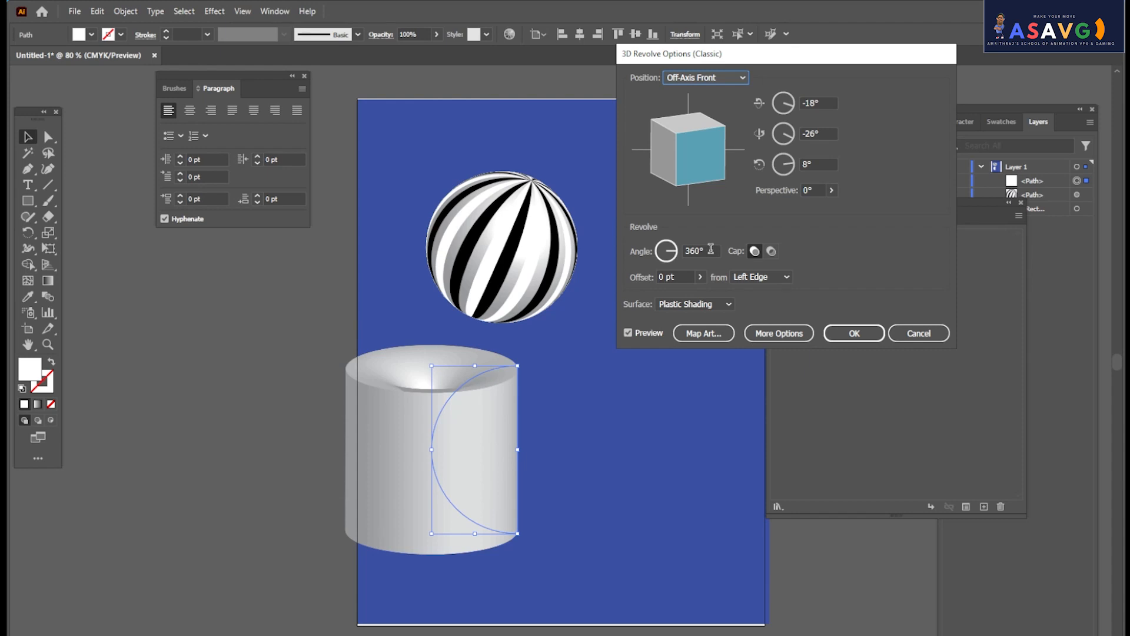
pyautogui.click(760, 277)
pyautogui.click(766, 291)
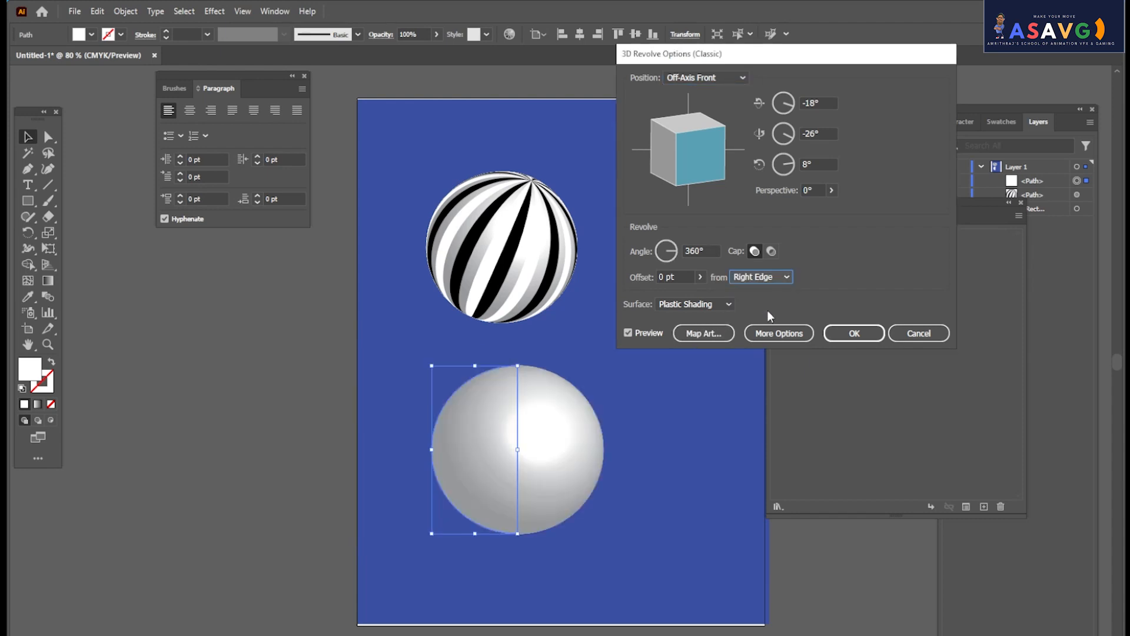
# Map the horizontal-stripe New Symbol onto the lower sphere, scaled to fit its surface, and accept the revolve effect.
pyautogui.click(703, 333)
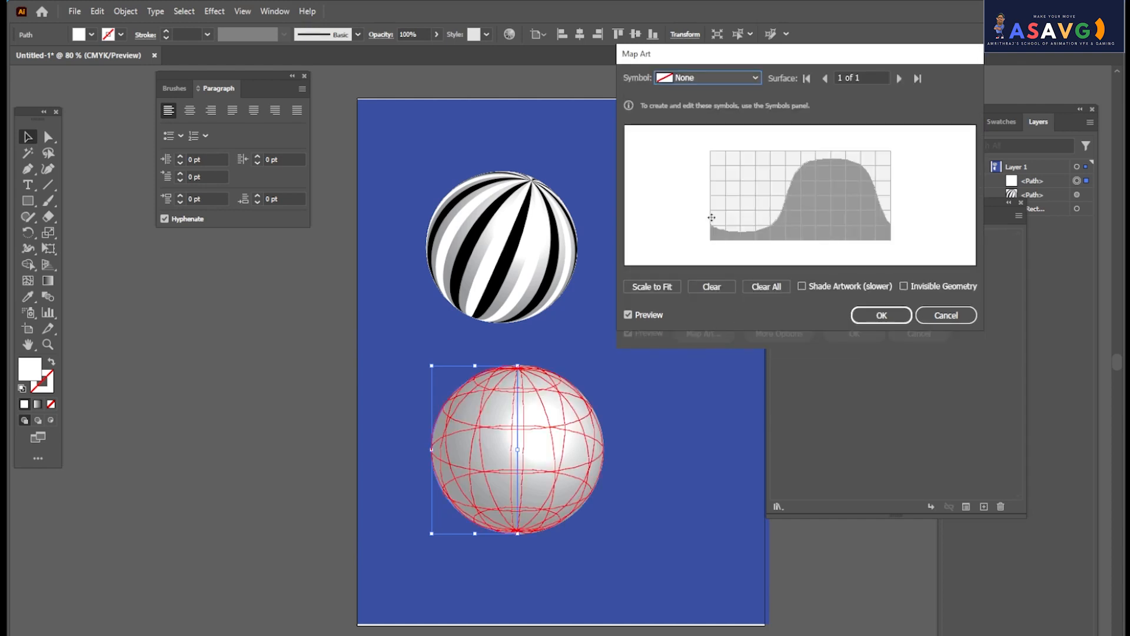
pyautogui.click(719, 78)
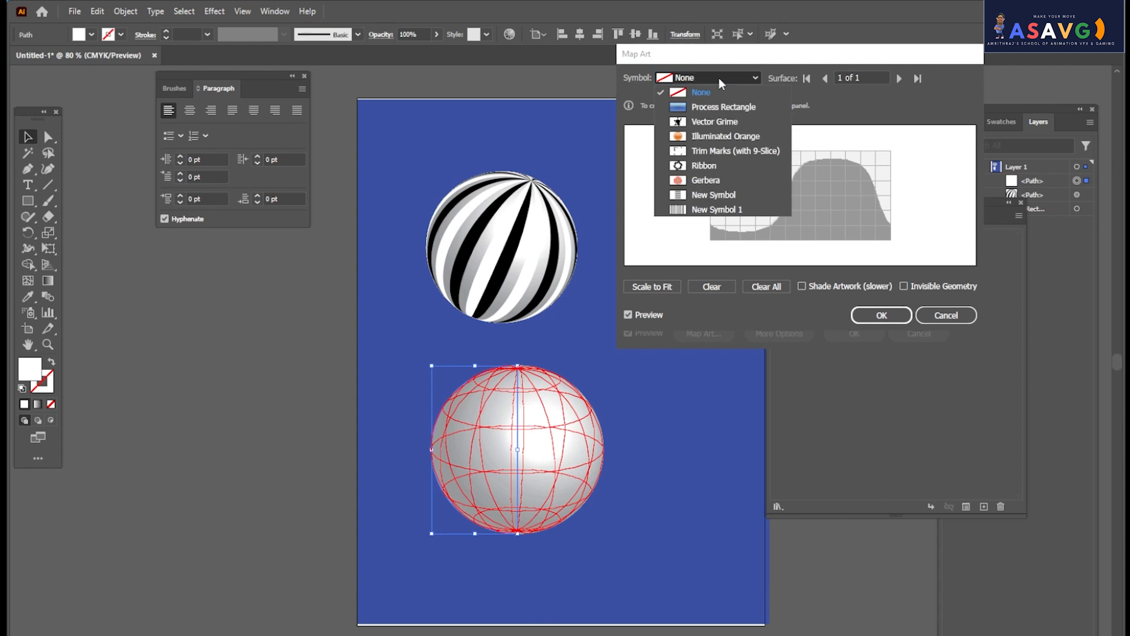
pyautogui.click(709, 196)
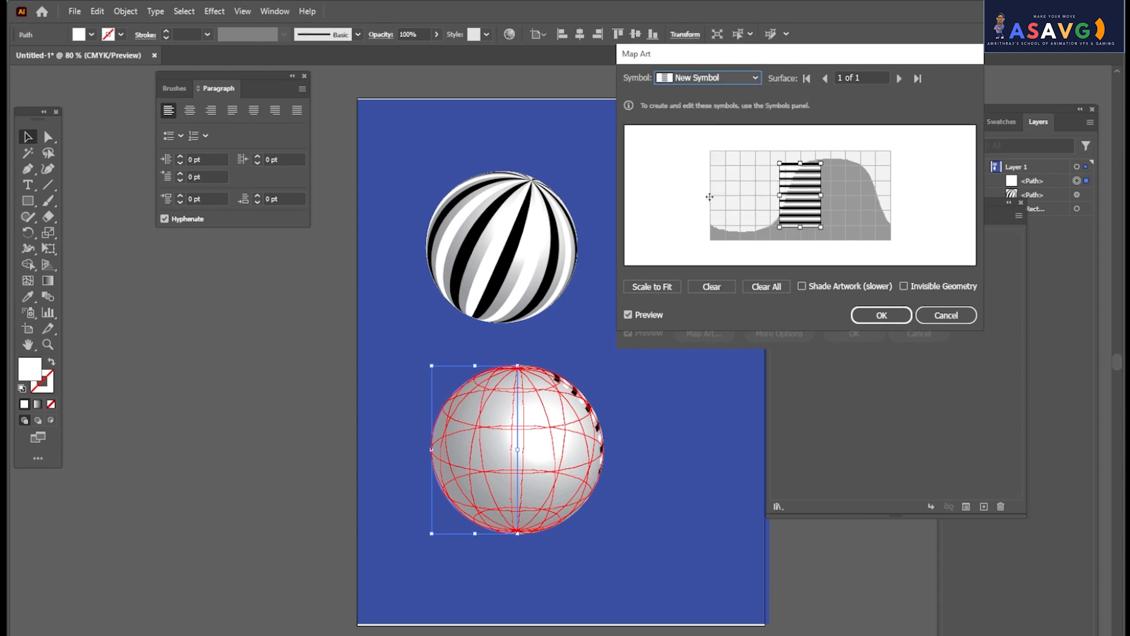
pyautogui.click(690, 77)
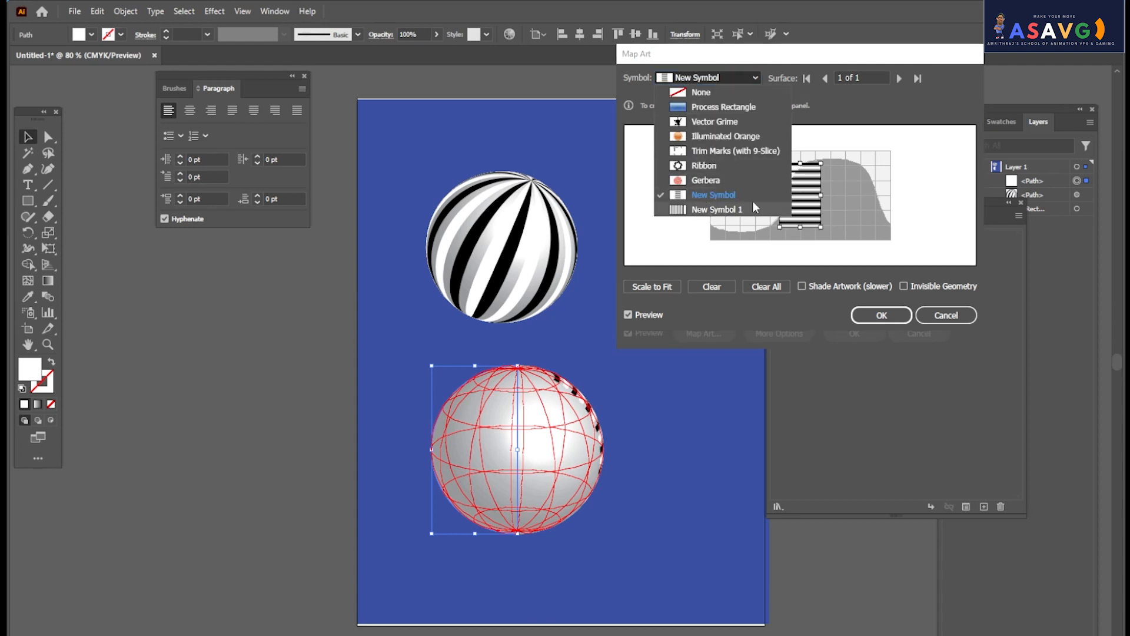
pyautogui.click(850, 193)
pyautogui.click(668, 286)
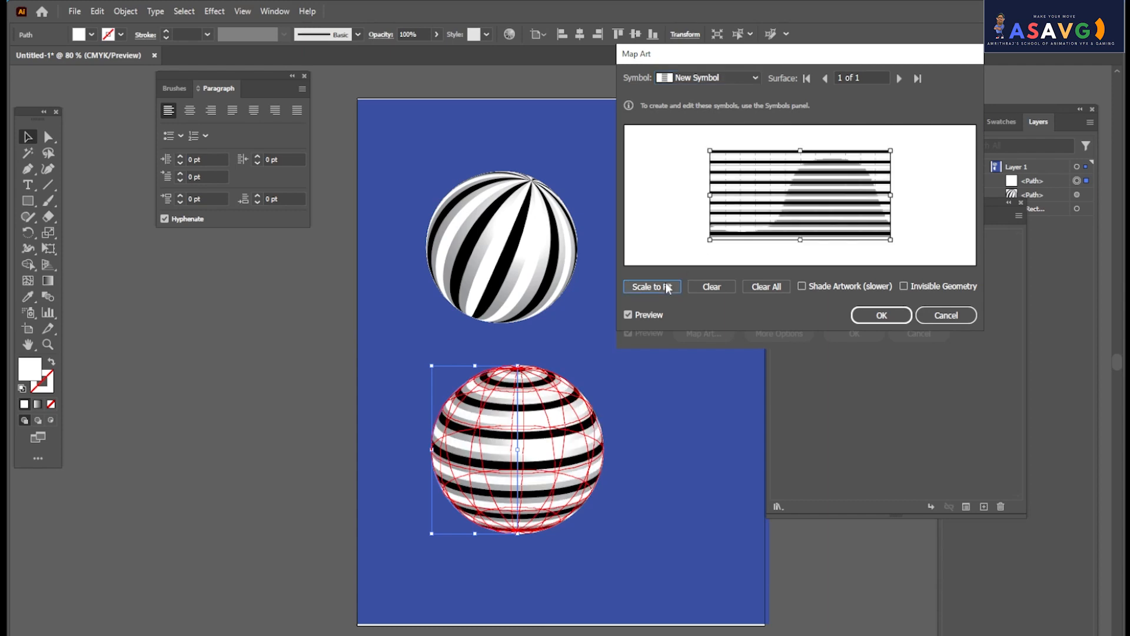
pyautogui.click(881, 315)
pyautogui.click(867, 339)
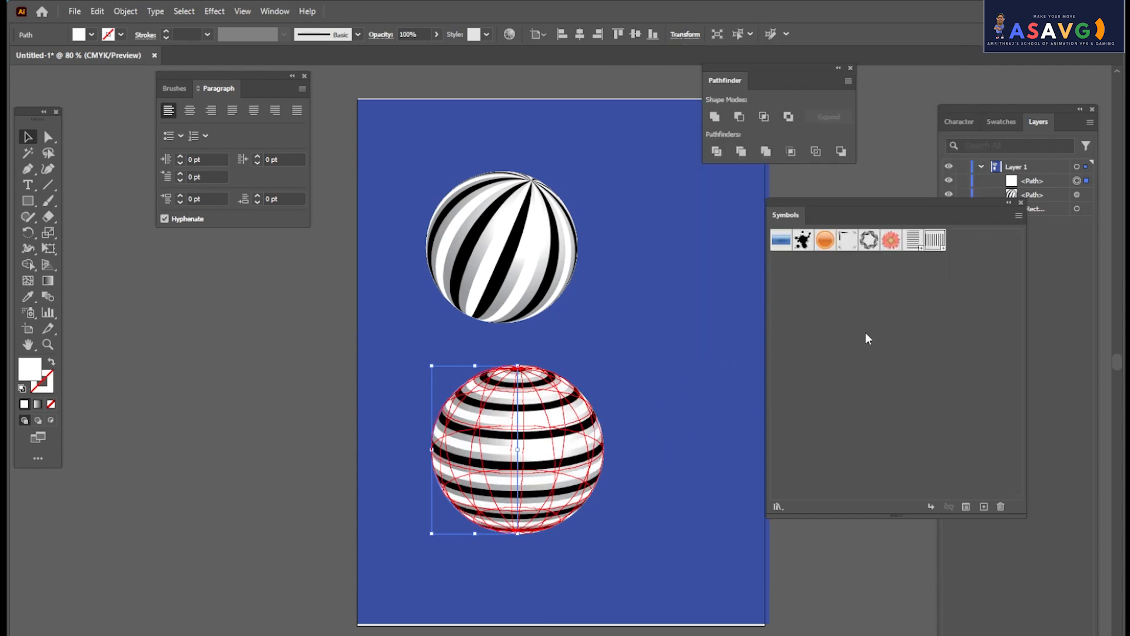
pyautogui.click(681, 334)
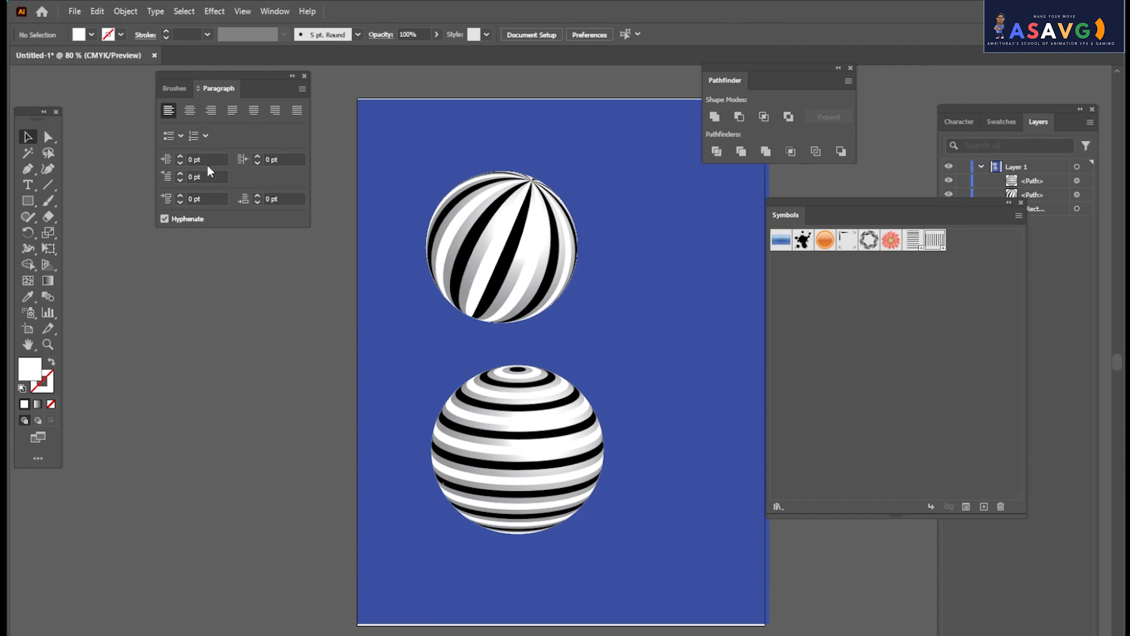
# Move the two striped spheres closer together, and try rotating and scaling the horizontally striped one.
pyautogui.moveTo(444, 245); pyautogui.dragTo(426, 228)
pyautogui.moveTo(493, 411); pyautogui.dragTo(501, 355)
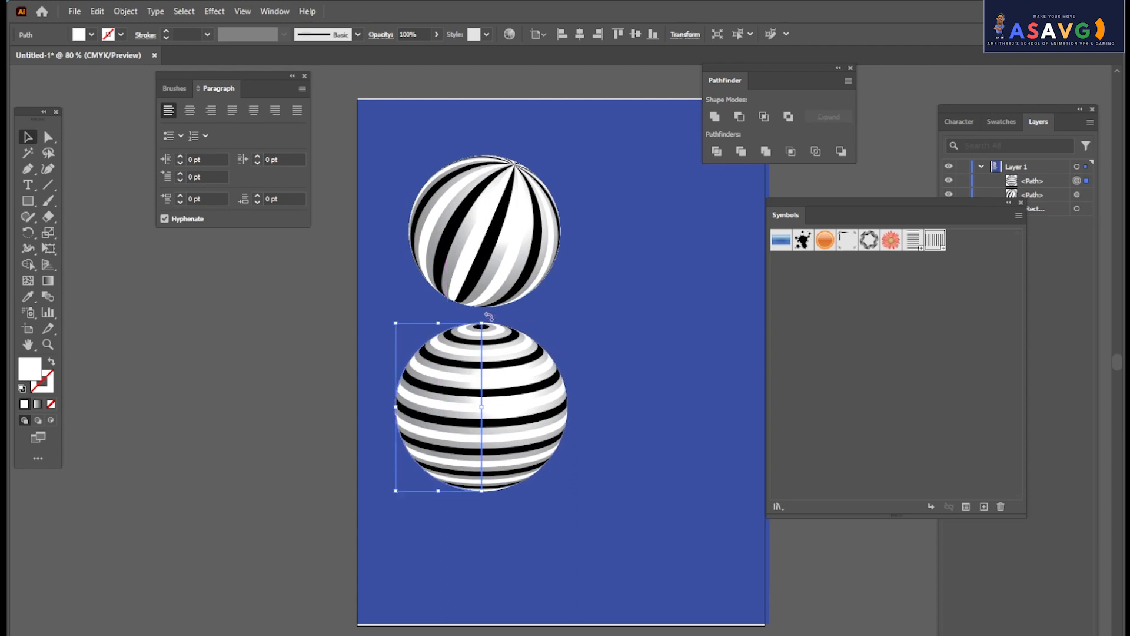
pyautogui.moveTo(489, 316); pyautogui.dragTo(518, 346)
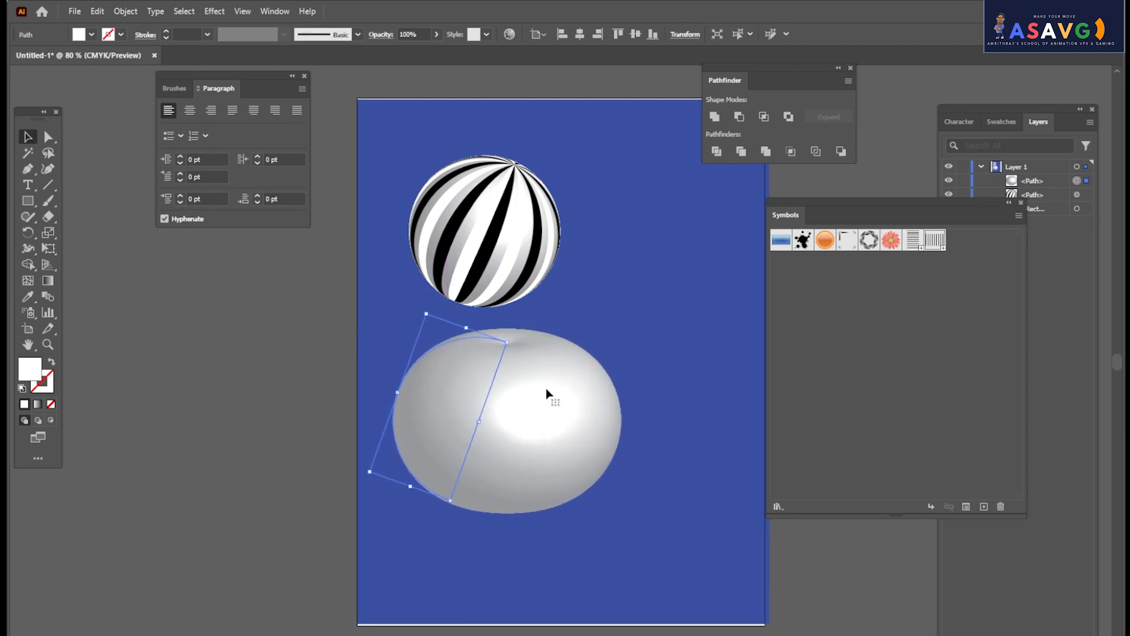
pyautogui.moveTo(528, 408)
pyautogui.mouseDown()
pyautogui.moveTo(541, 395)
pyautogui.moveTo(532, 401)
pyautogui.mouseUp()
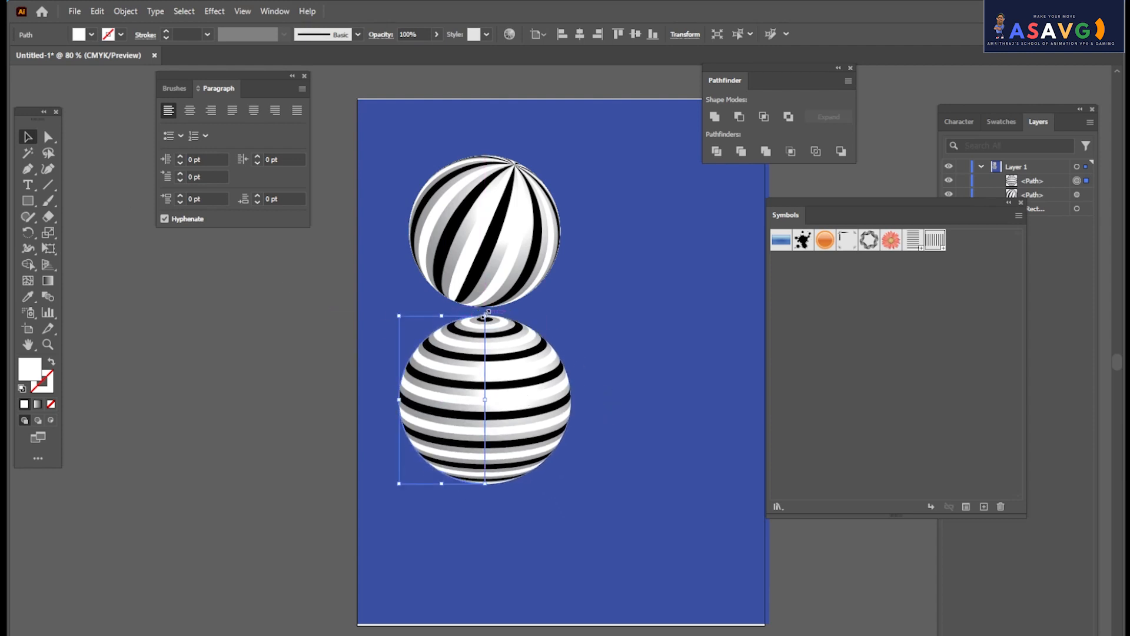
pyautogui.moveTo(484, 316)
pyautogui.mouseDown()
pyautogui.moveTo(606, 316)
pyautogui.moveTo(485, 316)
pyautogui.mouseUp()
# Make the horizontally striped sphere pixel perfect and move it slightly right.
pyautogui.rightClick(519, 378)
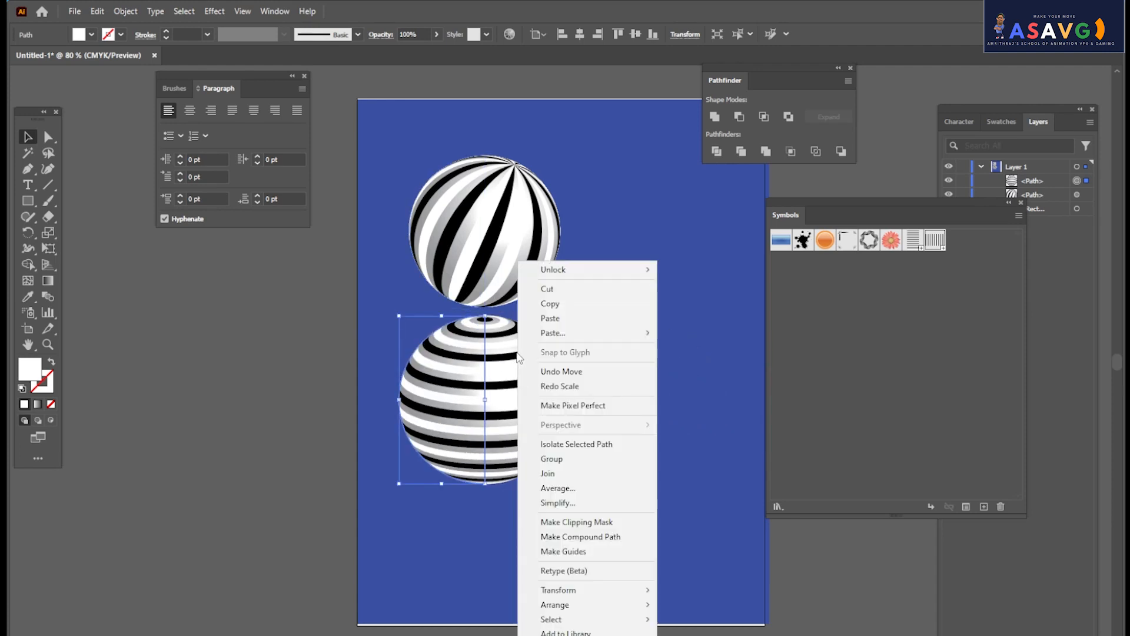
pyautogui.click(577, 406)
pyautogui.moveTo(534, 391)
pyautogui.mouseDown()
pyautogui.moveTo(547, 384)
pyautogui.moveTo(578, 412)
pyautogui.moveTo(538, 397)
pyautogui.mouseUp()
pyautogui.click(519, 317)
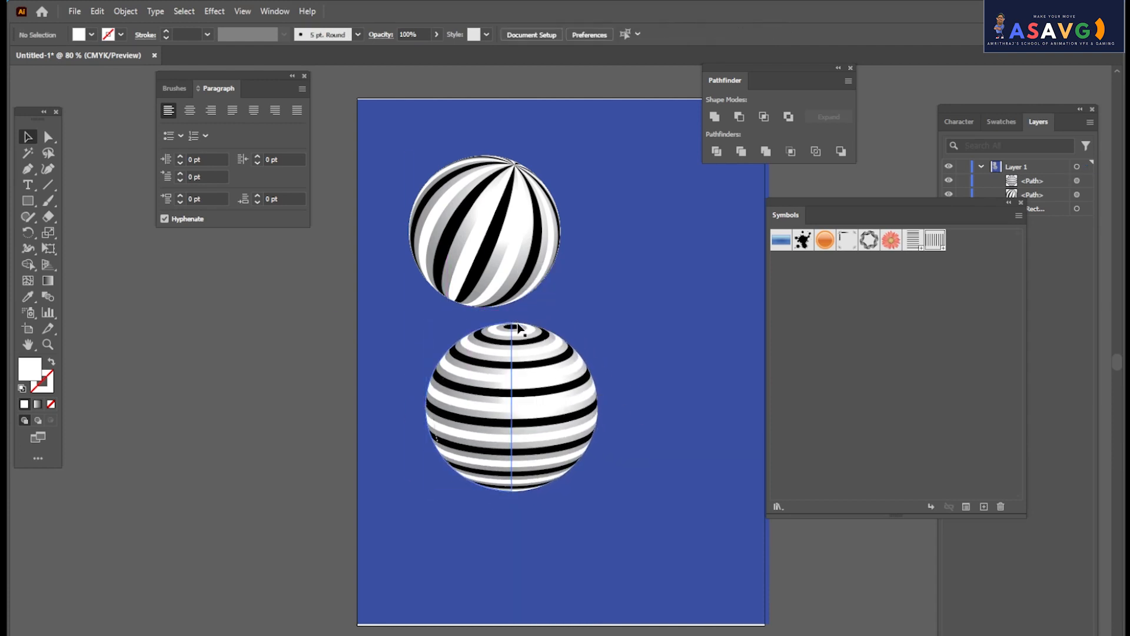
# Try resizing the horizontally striped sphere's half circle to about 1.76 × 3.22 in.
pyautogui.click(514, 328)
pyautogui.moveTo(426, 323)
pyautogui.mouseDown()
pyautogui.moveTo(404, 296)
pyautogui.moveTo(412, 323)
pyautogui.mouseUp()
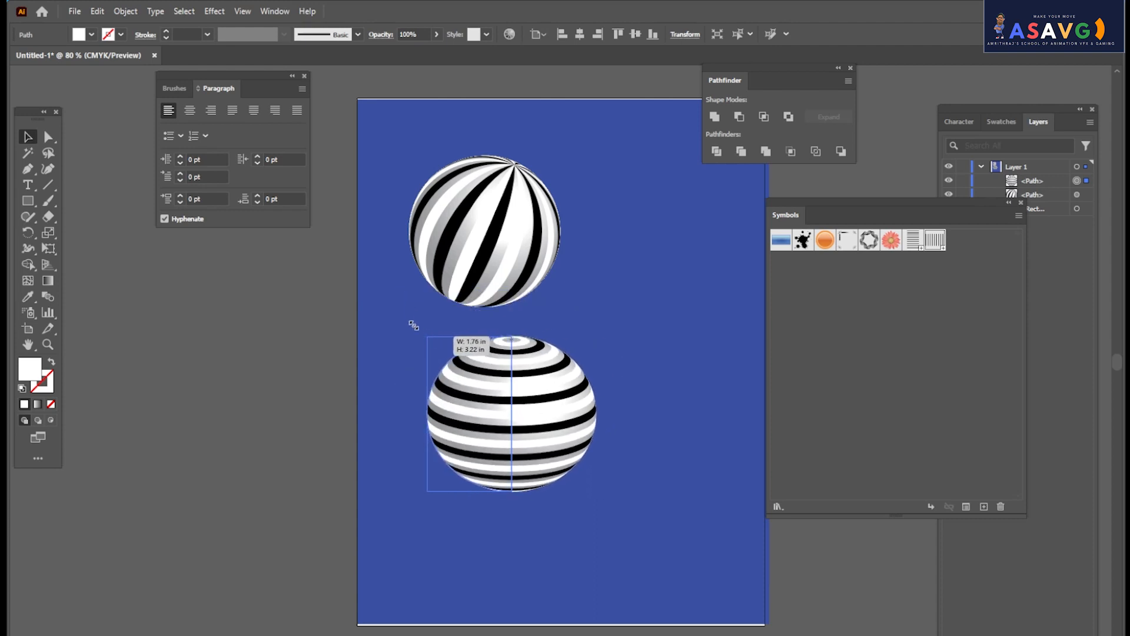
pyautogui.click(617, 416)
# Set the default fill colour to red DD4747 with nothing selected.
pyautogui.doubleClick(27, 370)
pyautogui.click(749, 241)
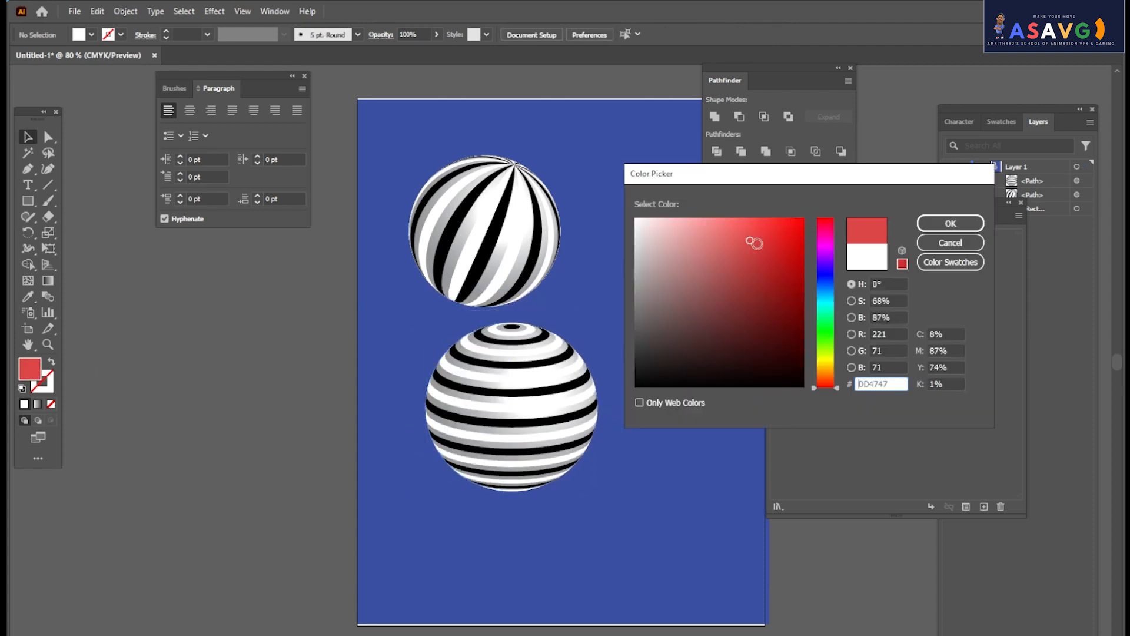
pyautogui.click(949, 223)
# Spread the spheres apart, with the lengthwise-striped one near the artboard's top centre and the horizontally striped one at its lower left.
pyautogui.moveTo(525, 379)
pyautogui.mouseDown()
pyautogui.moveTo(550, 377)
pyautogui.moveTo(540, 381)
pyautogui.moveTo(553, 356)
pyautogui.moveTo(487, 425)
pyautogui.moveTo(540, 406)
pyautogui.moveTo(549, 395)
pyautogui.moveTo(512, 386)
pyautogui.moveTo(544, 402)
pyautogui.moveTo(539, 381)
pyautogui.mouseUp()
pyautogui.click(562, 362)
pyautogui.moveTo(495, 233); pyautogui.dragTo(575, 195)
pyautogui.moveTo(515, 388); pyautogui.dragTo(491, 447)
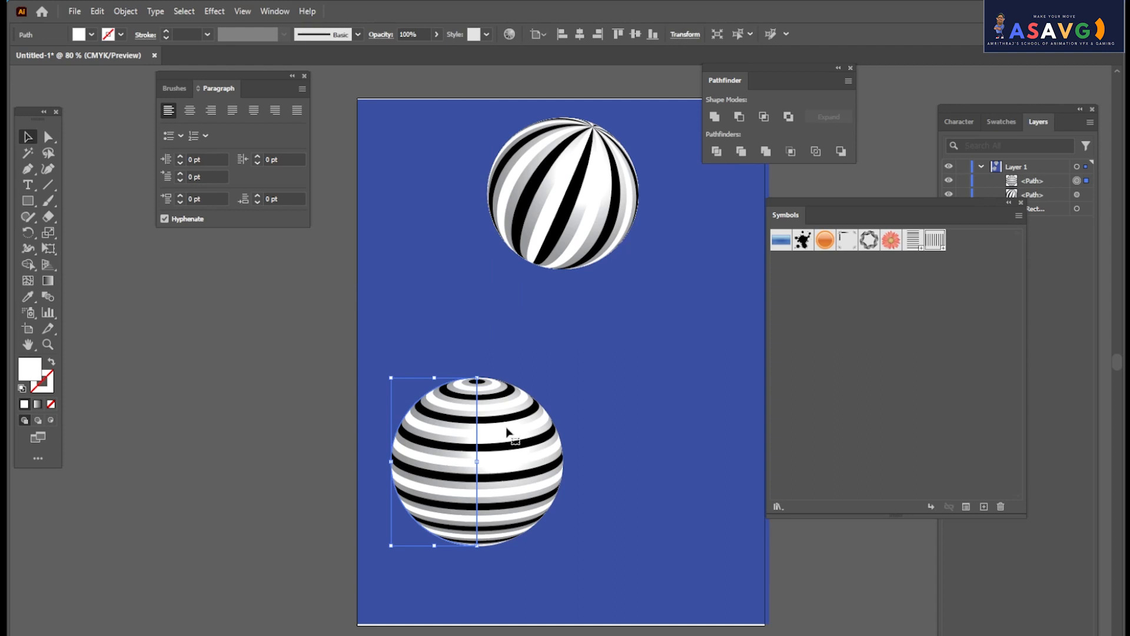
# Select the lengthwise-striped sphere and shift it slightly left.
pyautogui.click(574, 227)
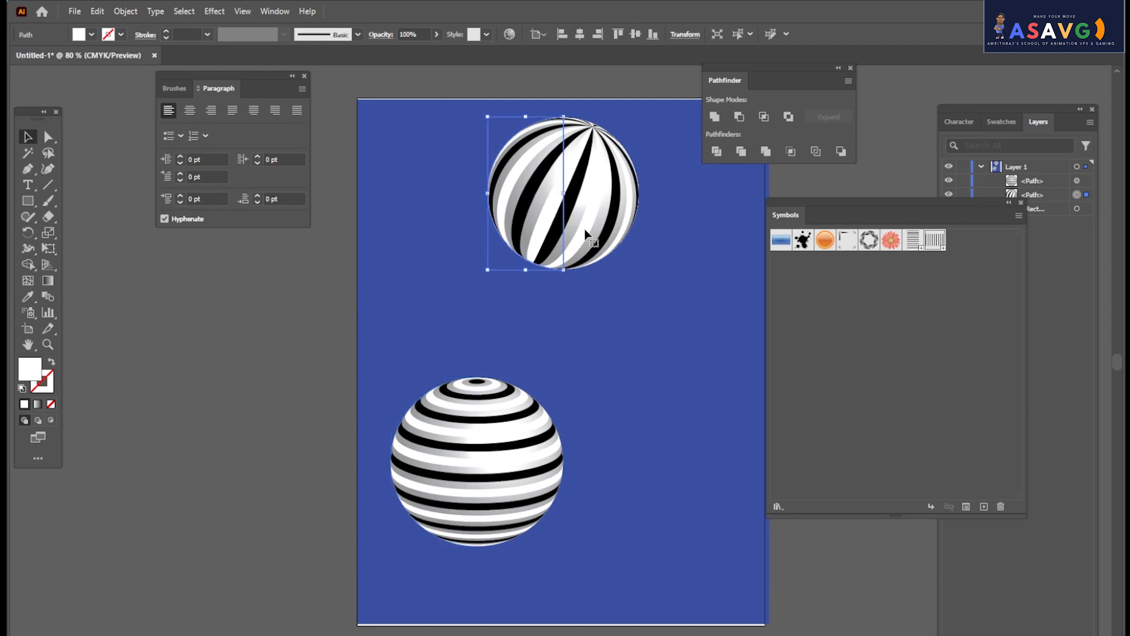
pyautogui.click(221, 12)
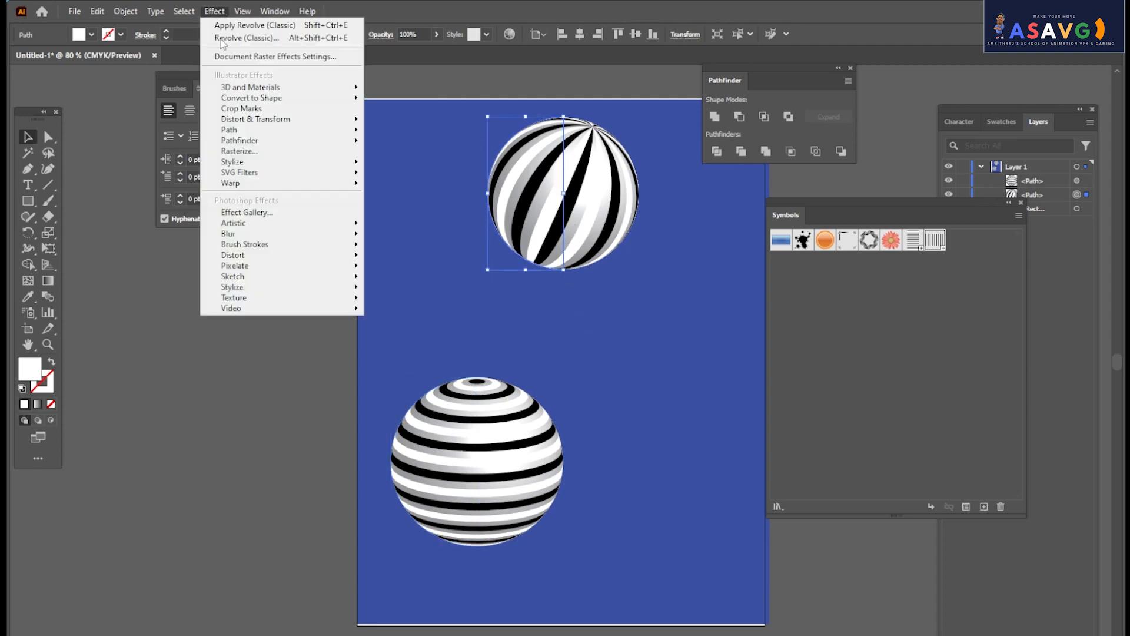
pyautogui.click(581, 233)
pyautogui.click(581, 227)
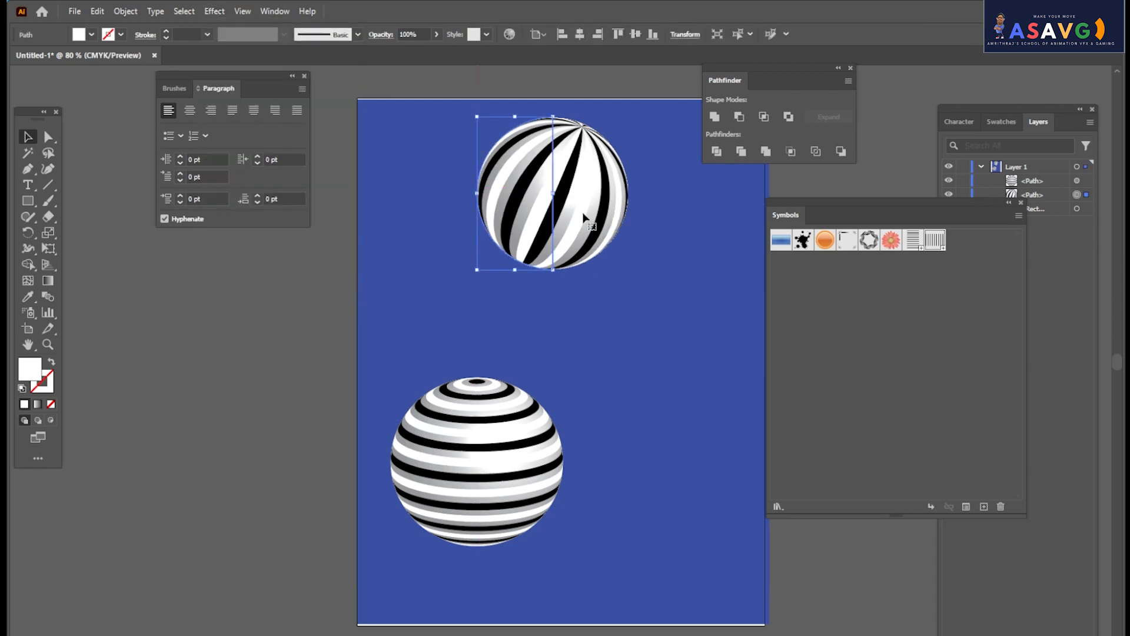
# Reopen the upper striped sphere's 3D Revolve effect and freely rotate it to about 12°, -33° and 127°.
pyautogui.click(268, 11)
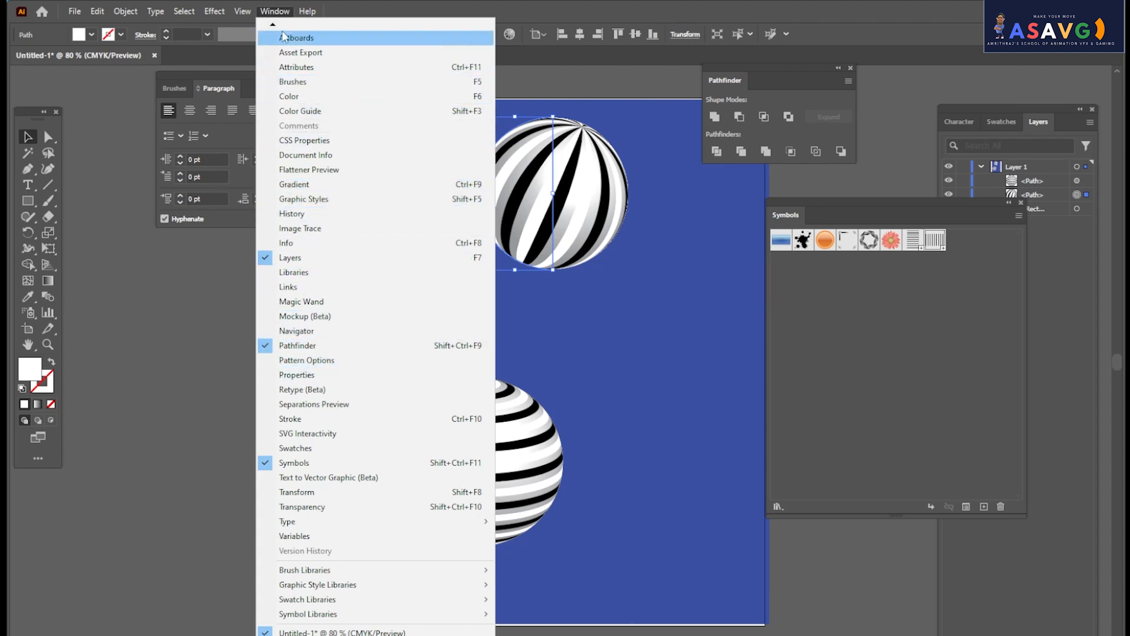
pyautogui.moveTo(273, 26)
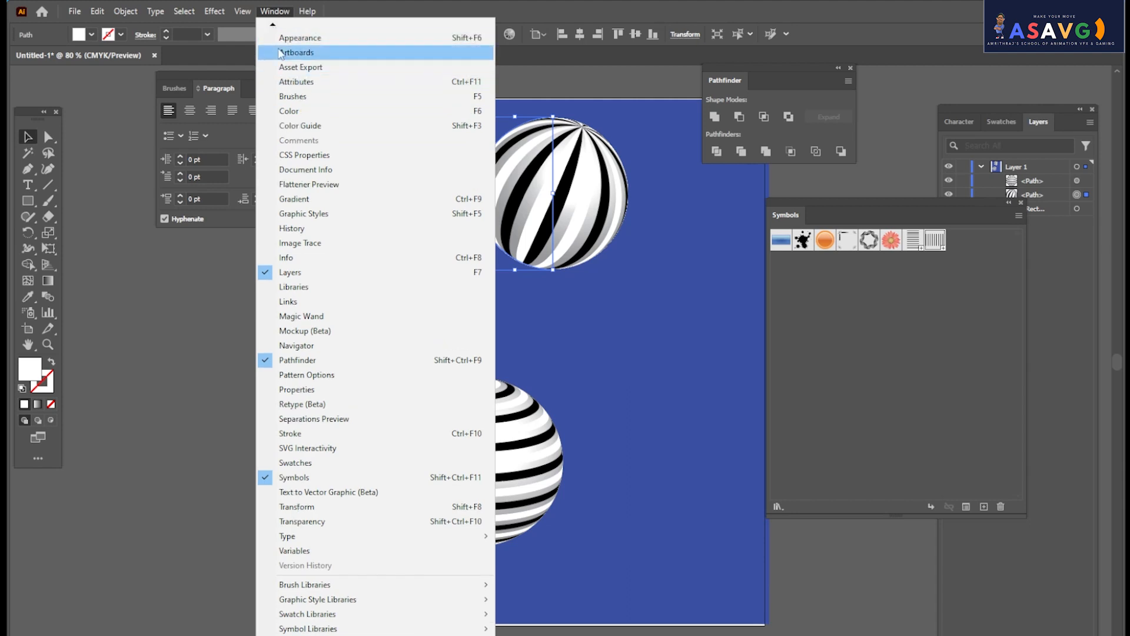
pyautogui.click(299, 38)
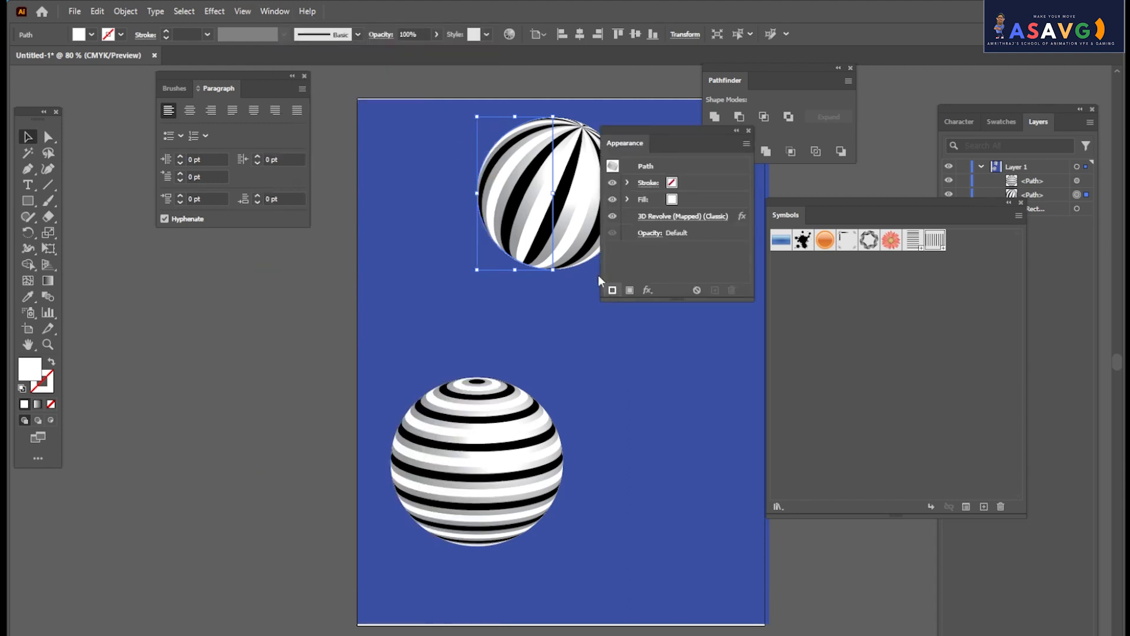
pyautogui.click(662, 218)
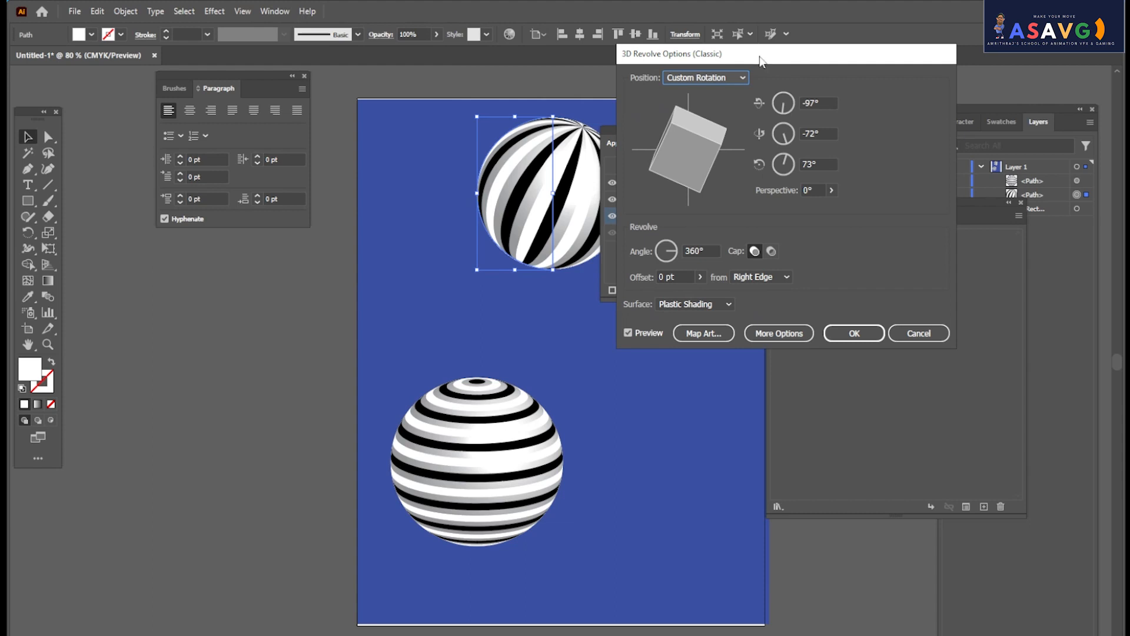
pyautogui.moveTo(760, 59); pyautogui.dragTo(887, 60)
pyautogui.moveTo(828, 140)
pyautogui.mouseDown()
pyautogui.moveTo(805, 139)
pyautogui.moveTo(850, 150)
pyautogui.moveTo(836, 164)
pyautogui.moveTo(845, 171)
pyautogui.moveTo(825, 136)
pyautogui.moveTo(842, 168)
pyautogui.moveTo(843, 155)
pyautogui.mouseUp()
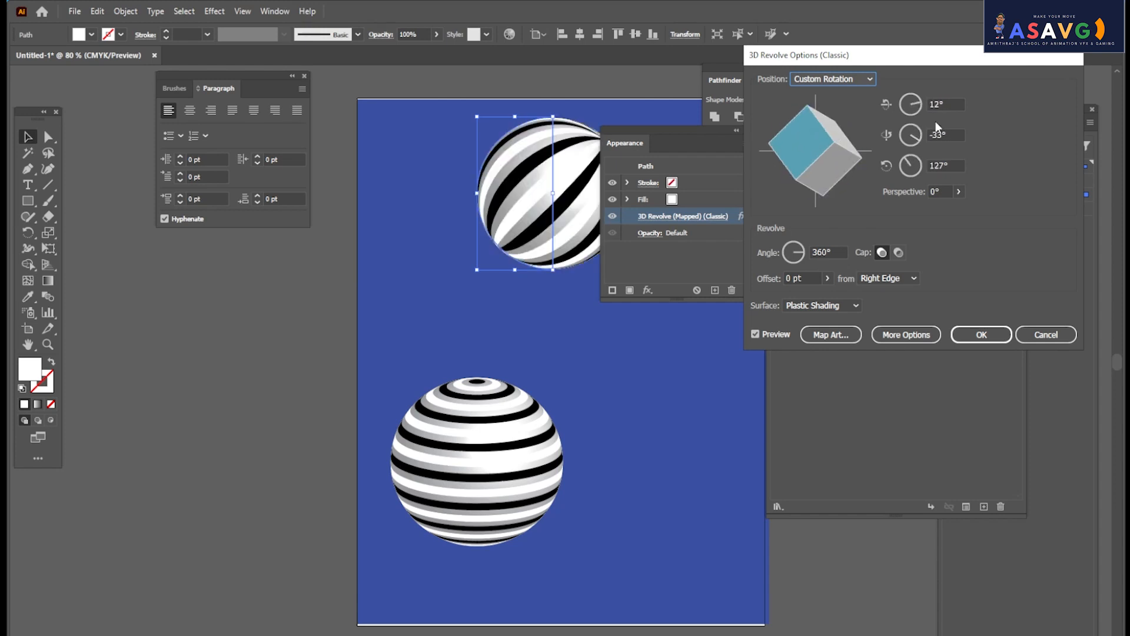
# Set the upper sphere's X-axis rotation to 16°, keeping Plastic Shading as the surface.
pyautogui.click(914, 109)
pyautogui.click(921, 106)
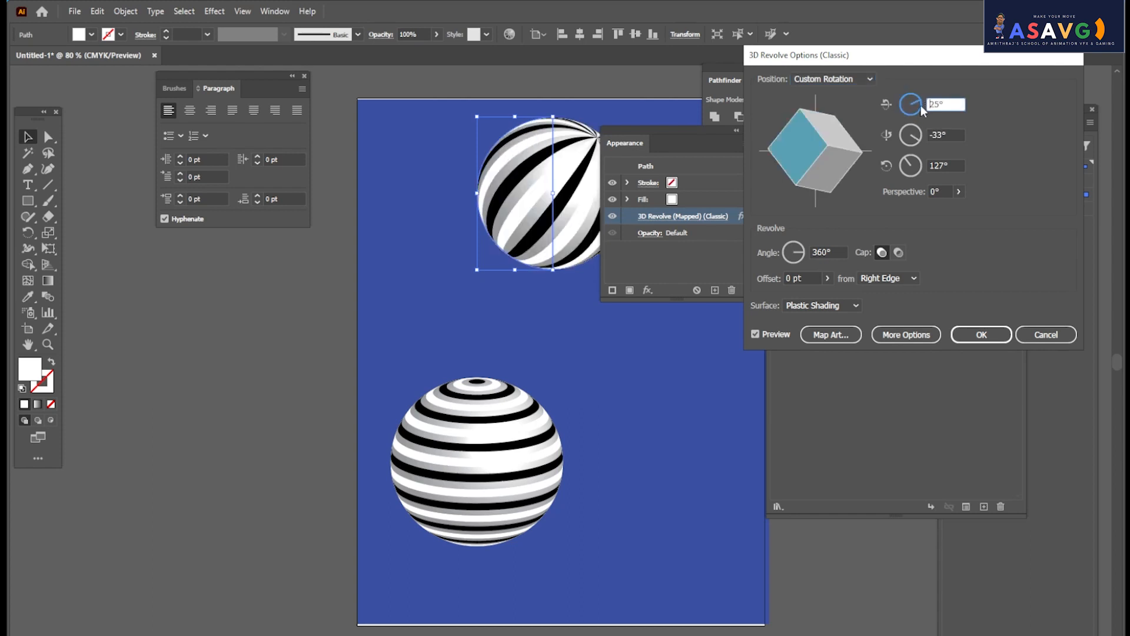
pyautogui.click(920, 87)
pyautogui.click(917, 103)
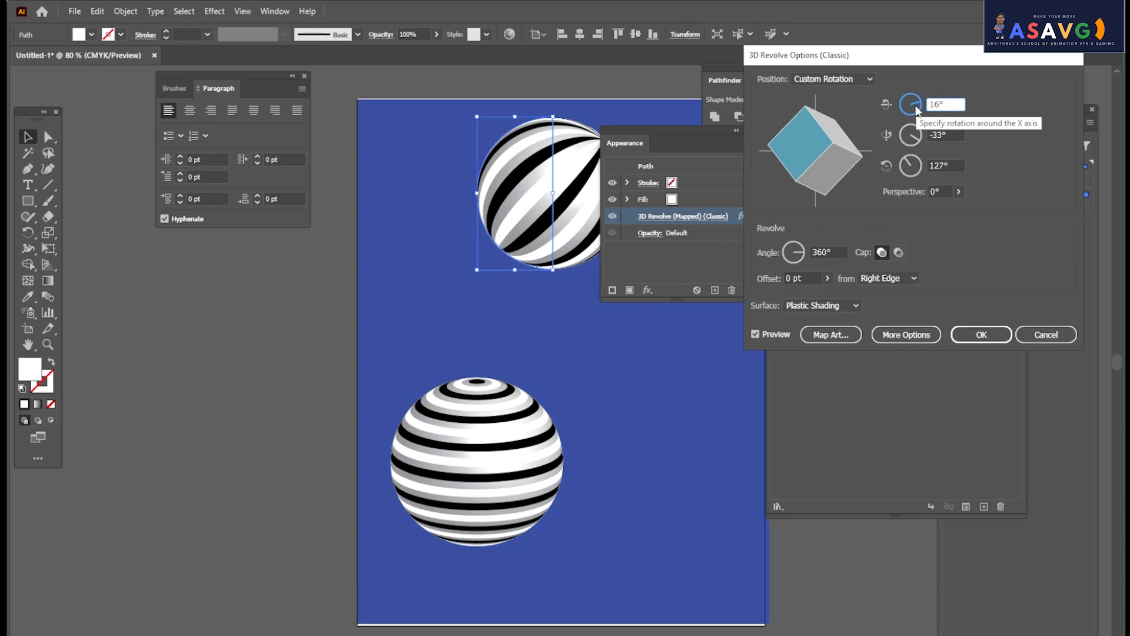
pyautogui.click(850, 306)
pyautogui.click(850, 306)
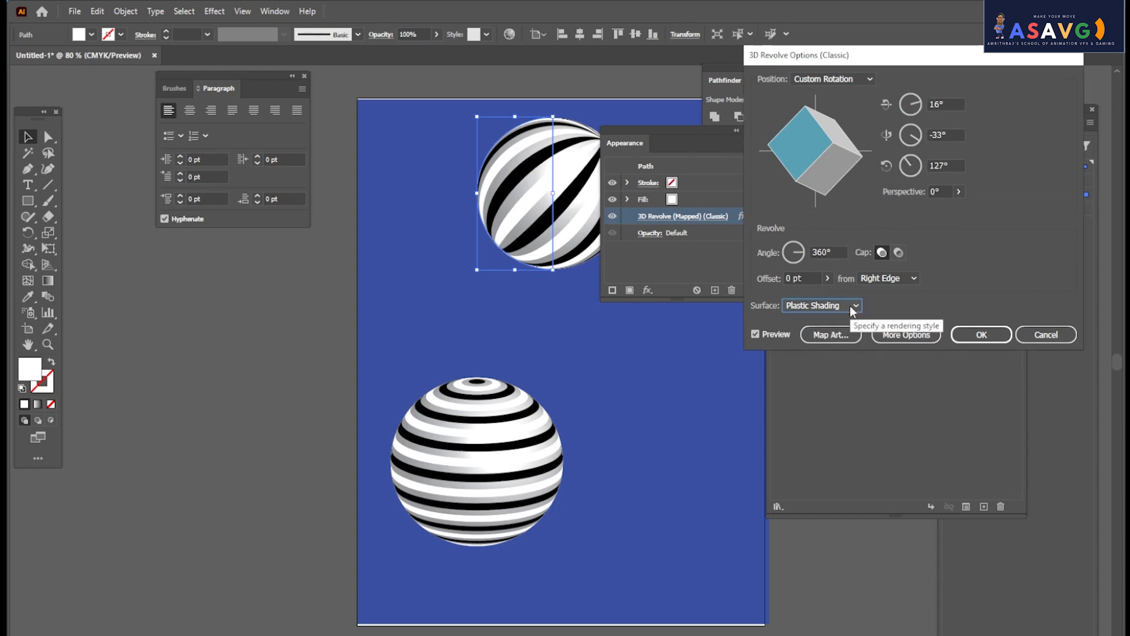
# Try mapping the Gerbera symbol onto the upper sphere, scaled to fit its surface.
pyautogui.click(830, 335)
pyautogui.click(706, 78)
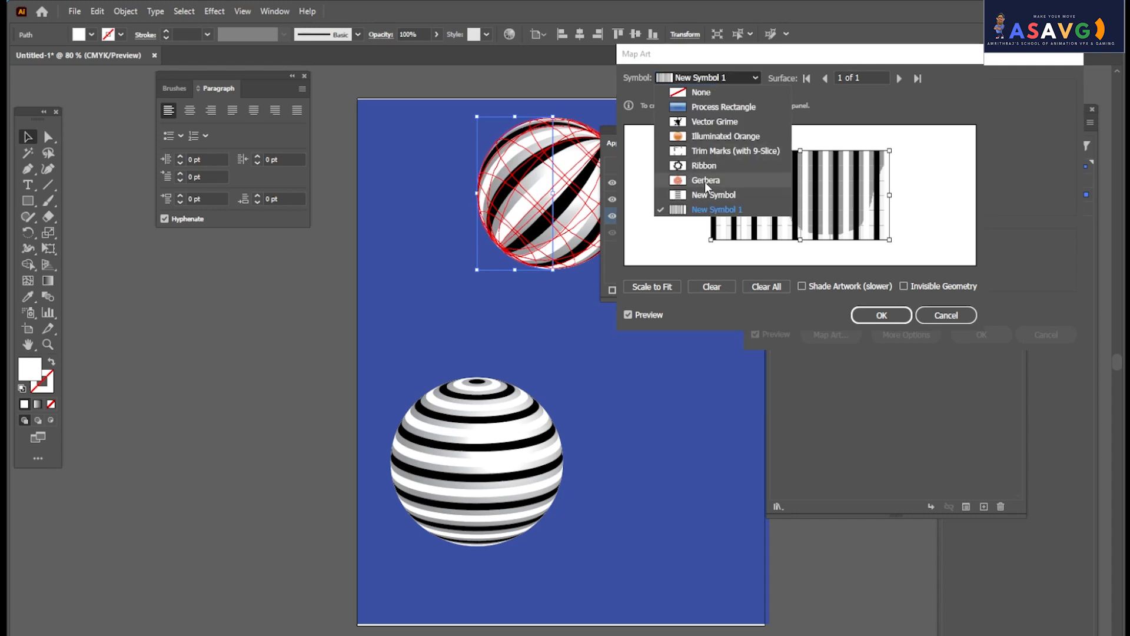
pyautogui.click(705, 182)
pyautogui.click(640, 286)
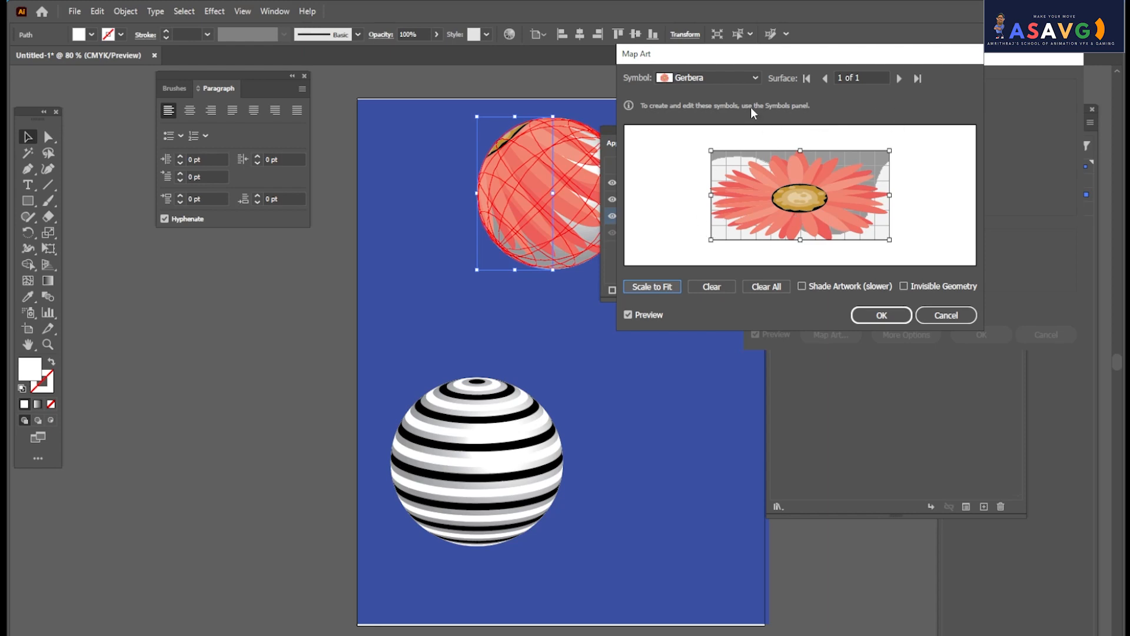
# Try the Process Rectangle and Illuminated Orange symbols on the upper sphere, each scaled to fit.
pyautogui.click(721, 79)
pyautogui.click(722, 103)
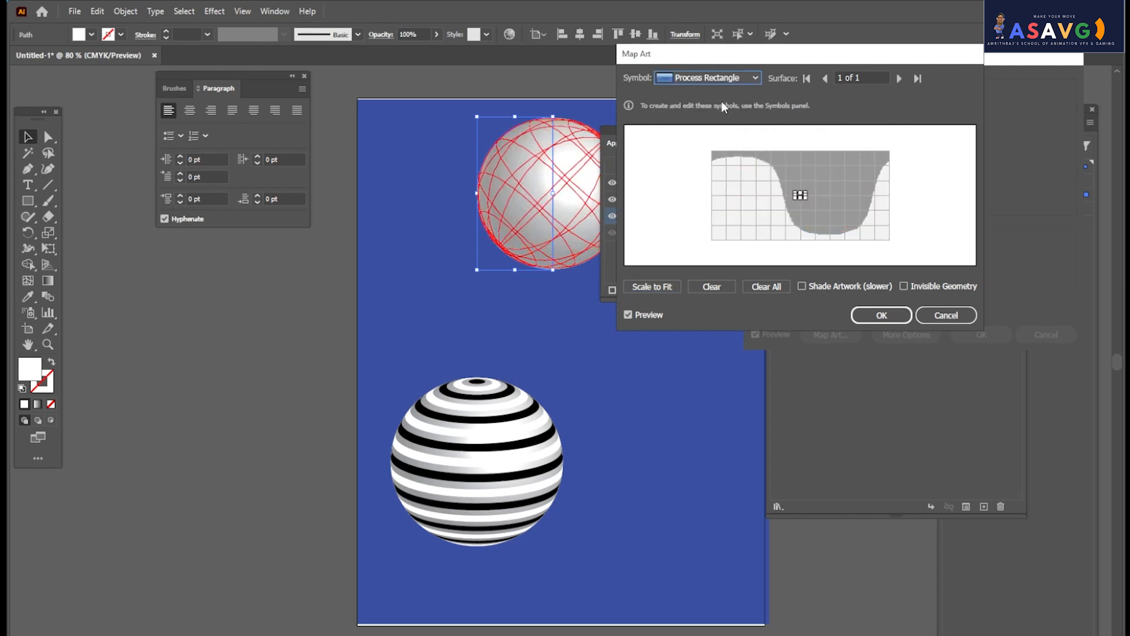
pyautogui.click(652, 286)
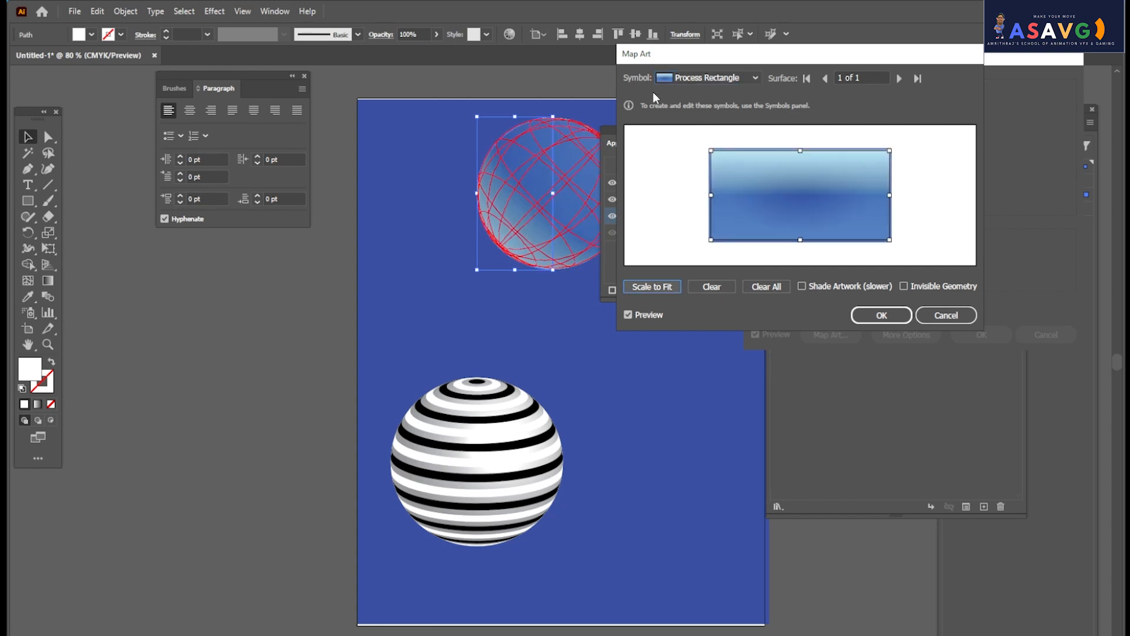
pyautogui.click(671, 78)
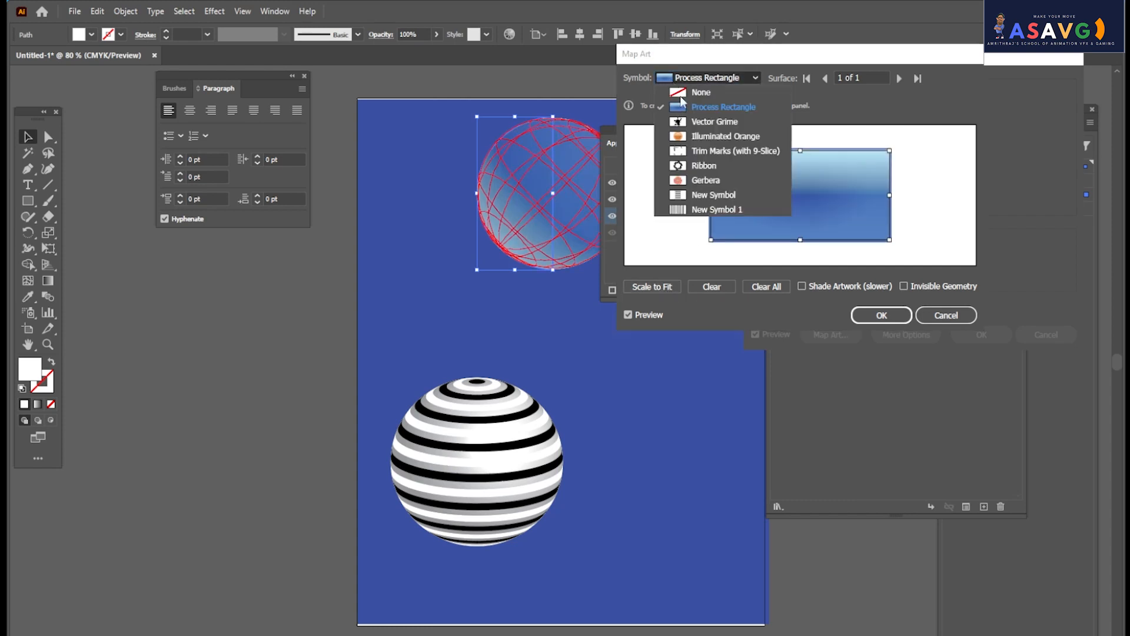
pyautogui.click(708, 136)
pyautogui.click(654, 286)
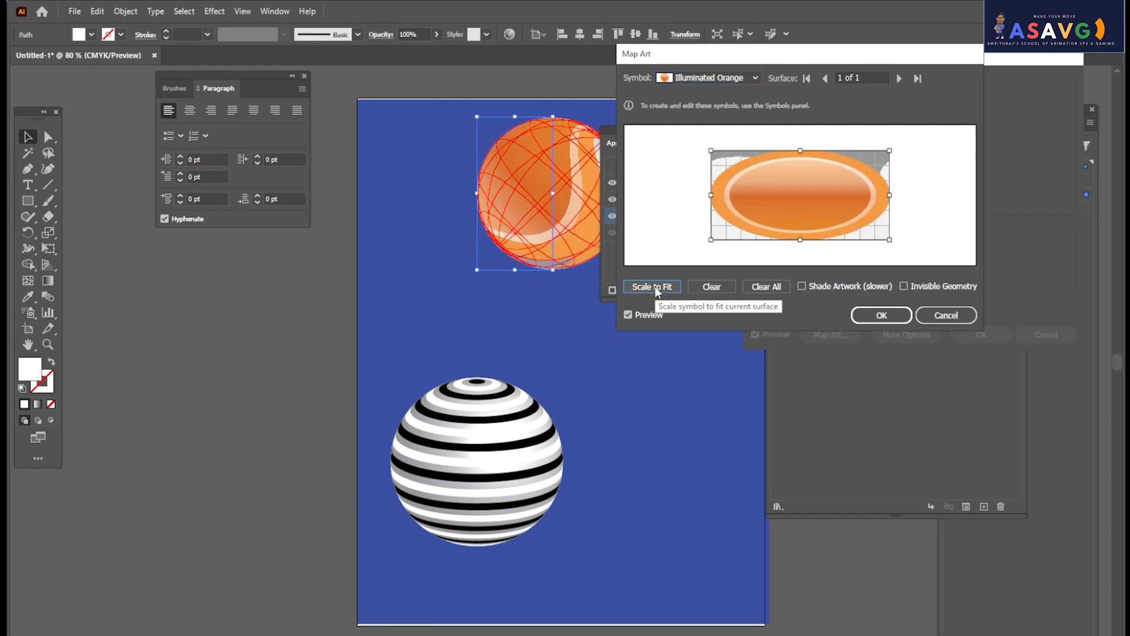
# Map the horizontally striped New Symbol onto the upper sphere, scaled to fit, and apply the revolve settings.
pyautogui.click(696, 79)
pyautogui.click(704, 196)
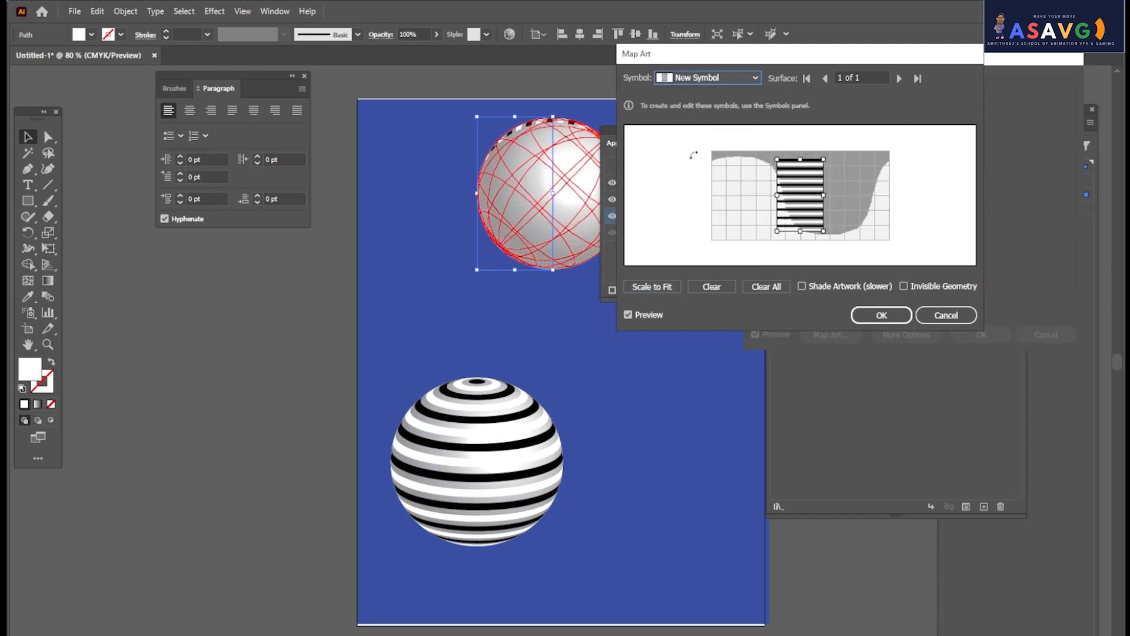
pyautogui.click(648, 286)
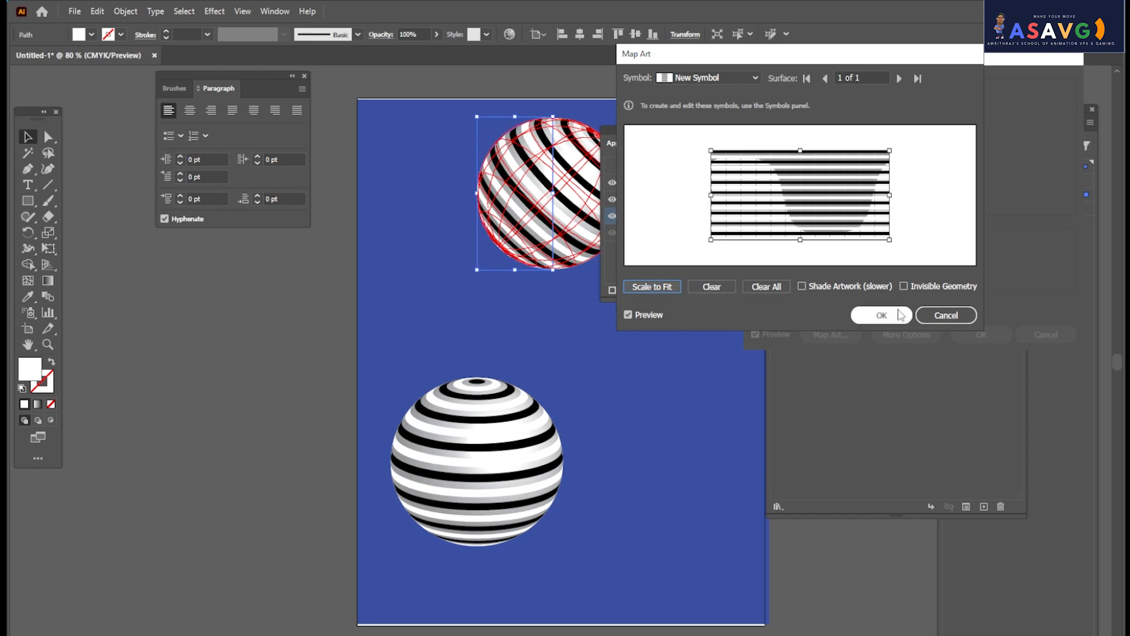
pyautogui.click(880, 317)
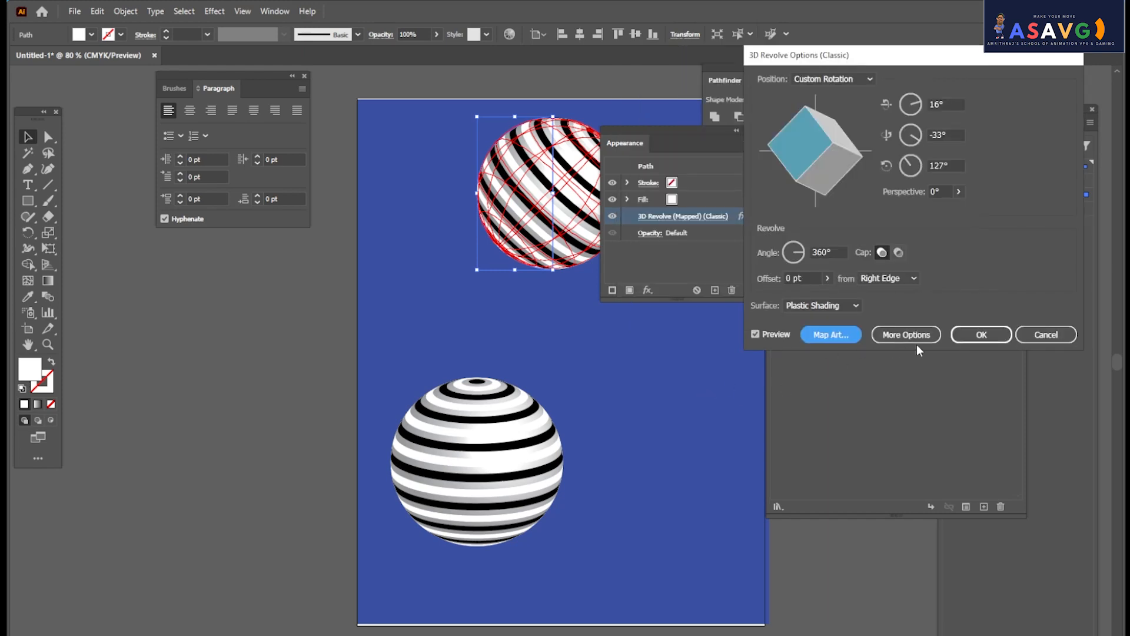
pyautogui.click(984, 334)
# Rotate the lower sphere's 3D Revolve effect to 75°, -34° and 78° and apply it.
pyautogui.moveTo(666, 134); pyautogui.dragTo(795, 150)
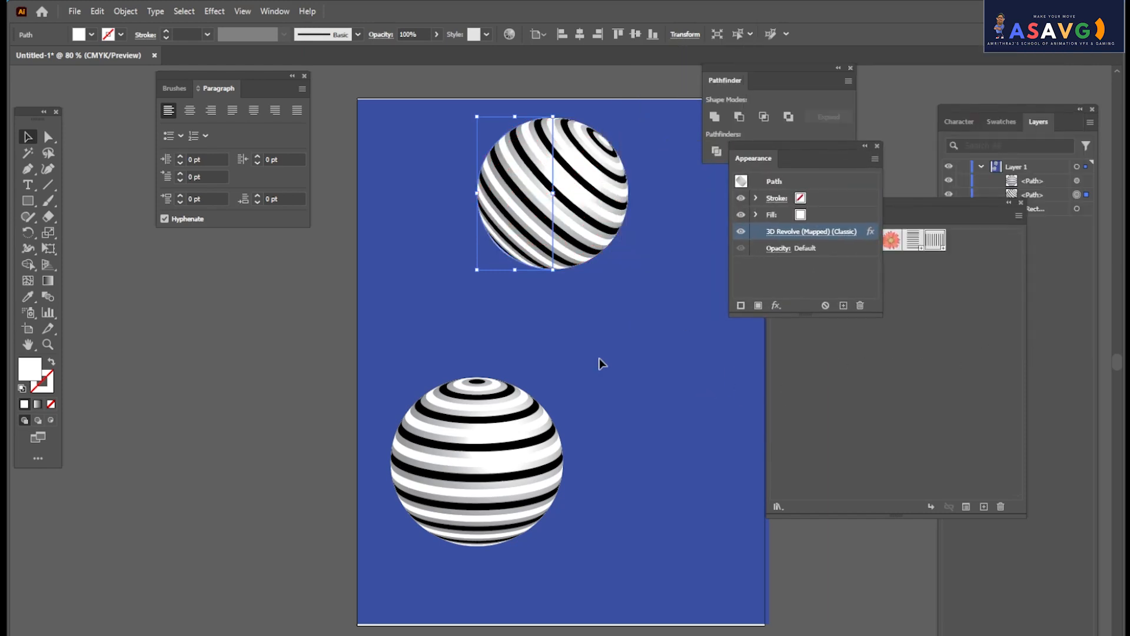
pyautogui.click(493, 460)
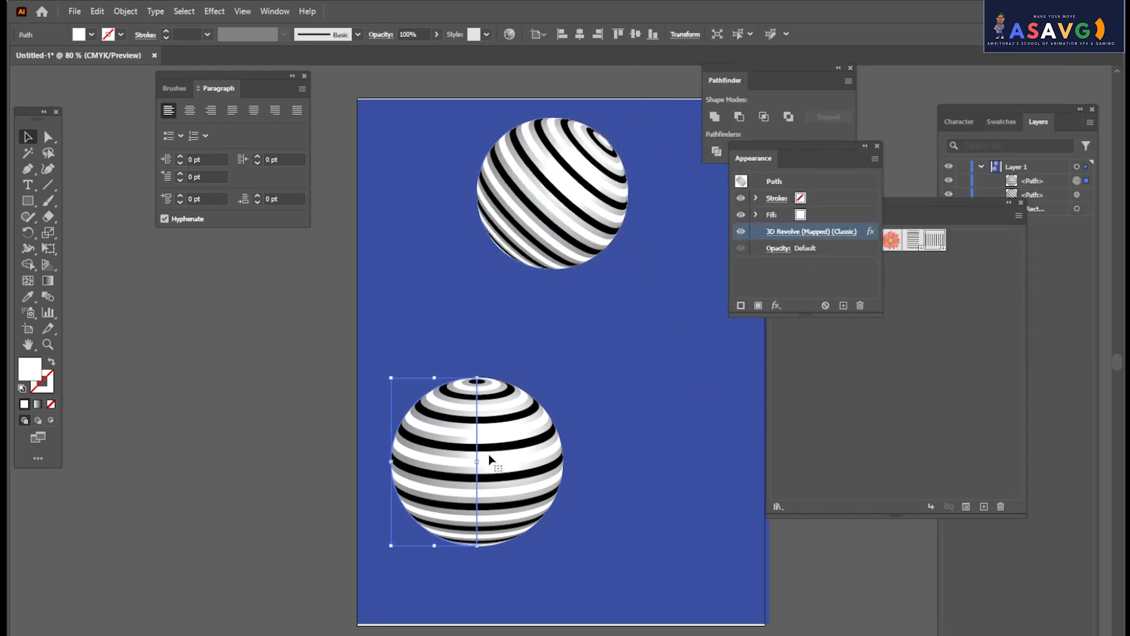
pyautogui.click(796, 231)
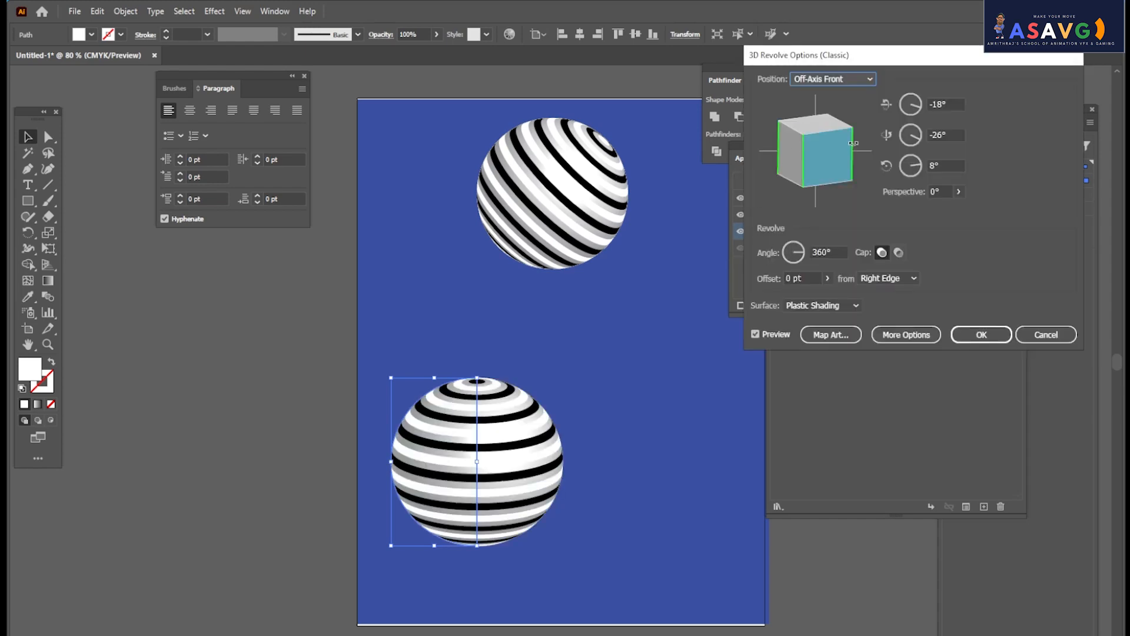
pyautogui.moveTo(833, 134); pyautogui.dragTo(749, 153)
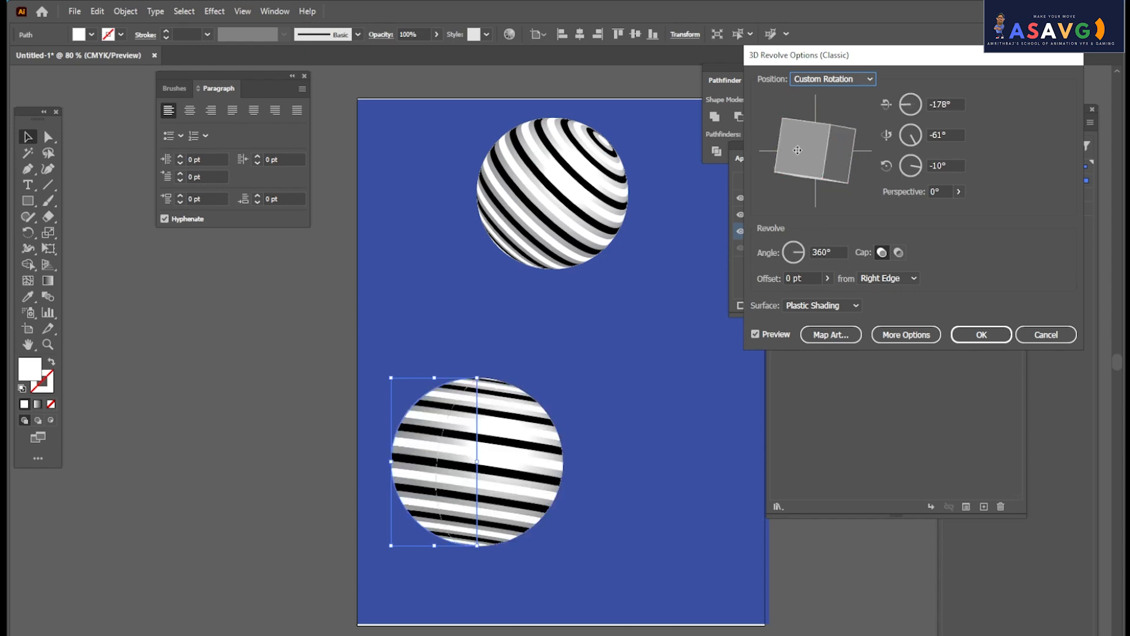
pyautogui.moveTo(817, 162); pyautogui.dragTo(828, 188)
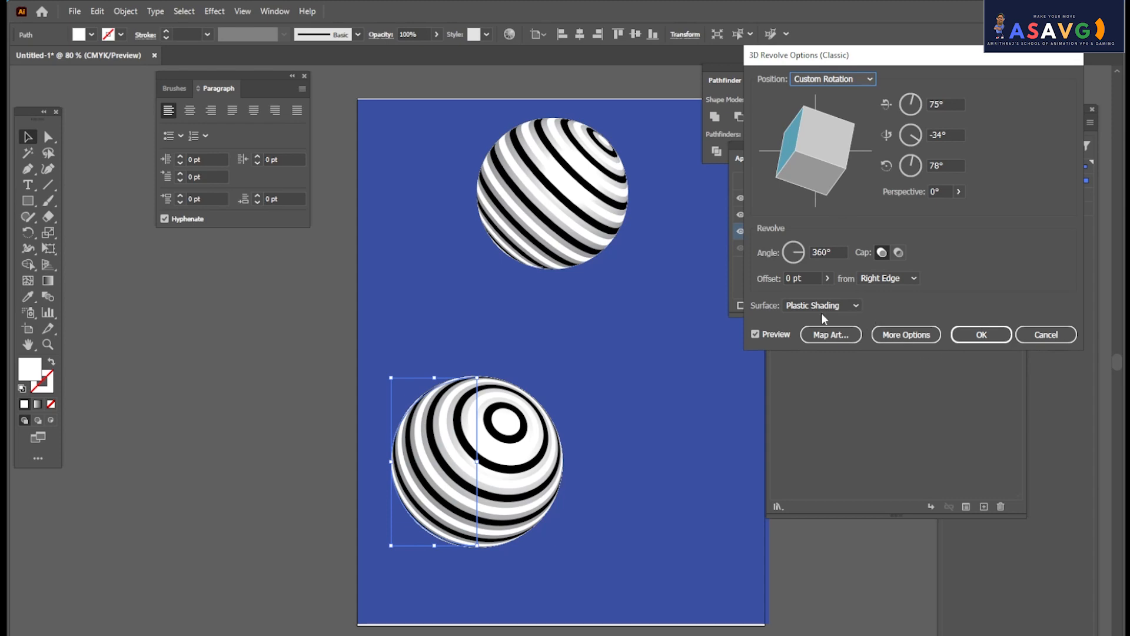
pyautogui.click(982, 336)
pyautogui.click(729, 349)
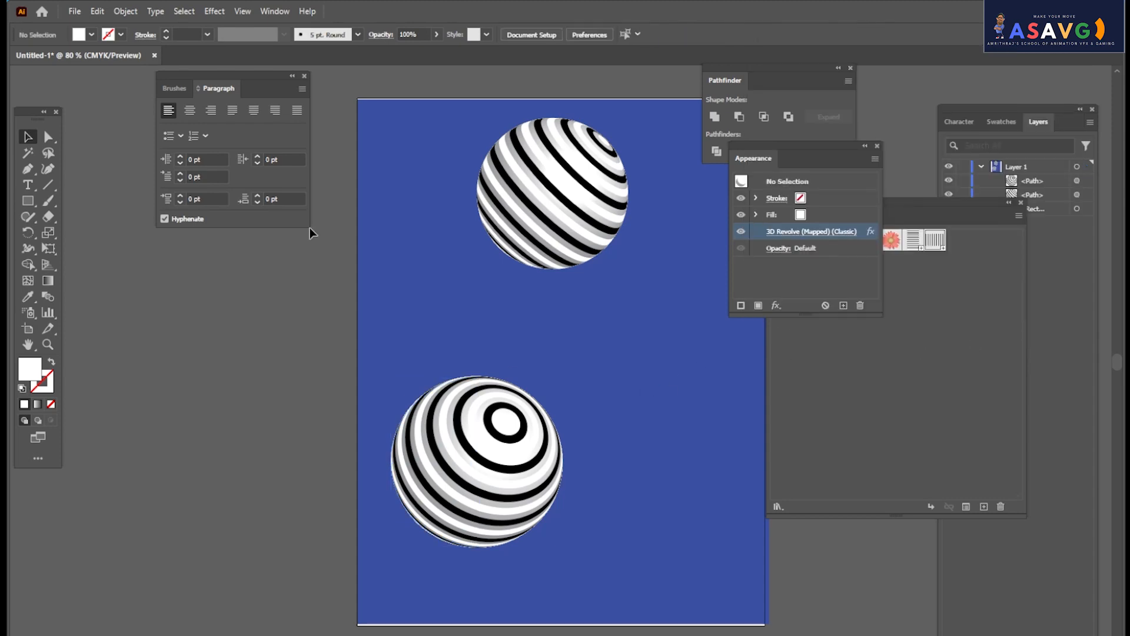
# Add a Multiply drop shadow to the upper sphere with 75% opacity, 0.0972 in X and Y offsets and 0.0694 in blur.
pyautogui.click(553, 219)
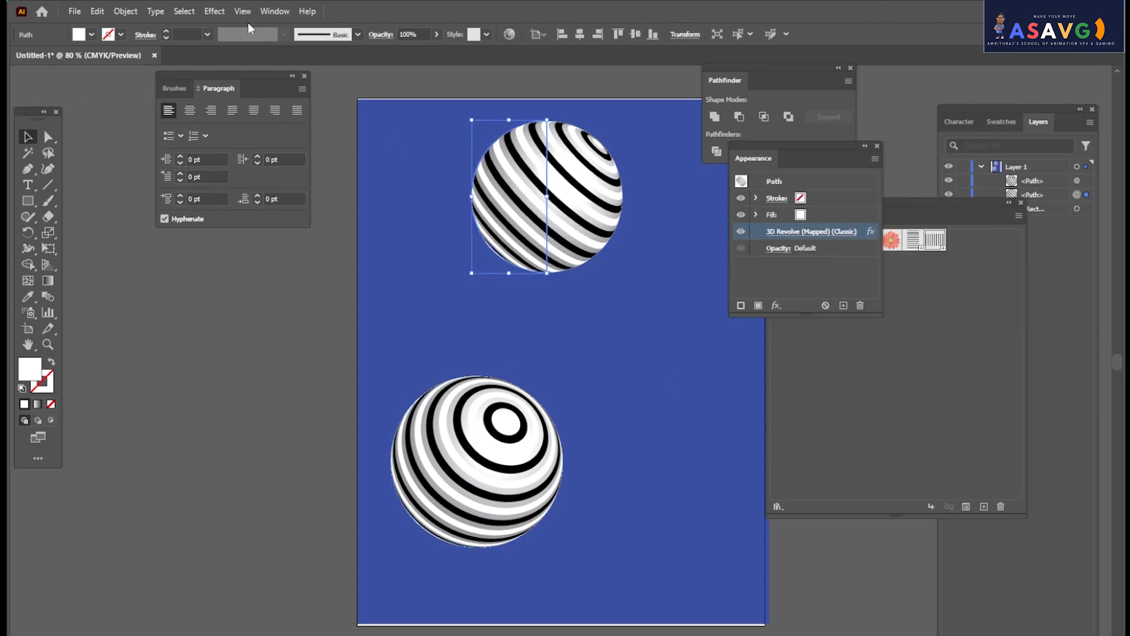
pyautogui.click(214, 11)
pyautogui.moveTo(266, 164)
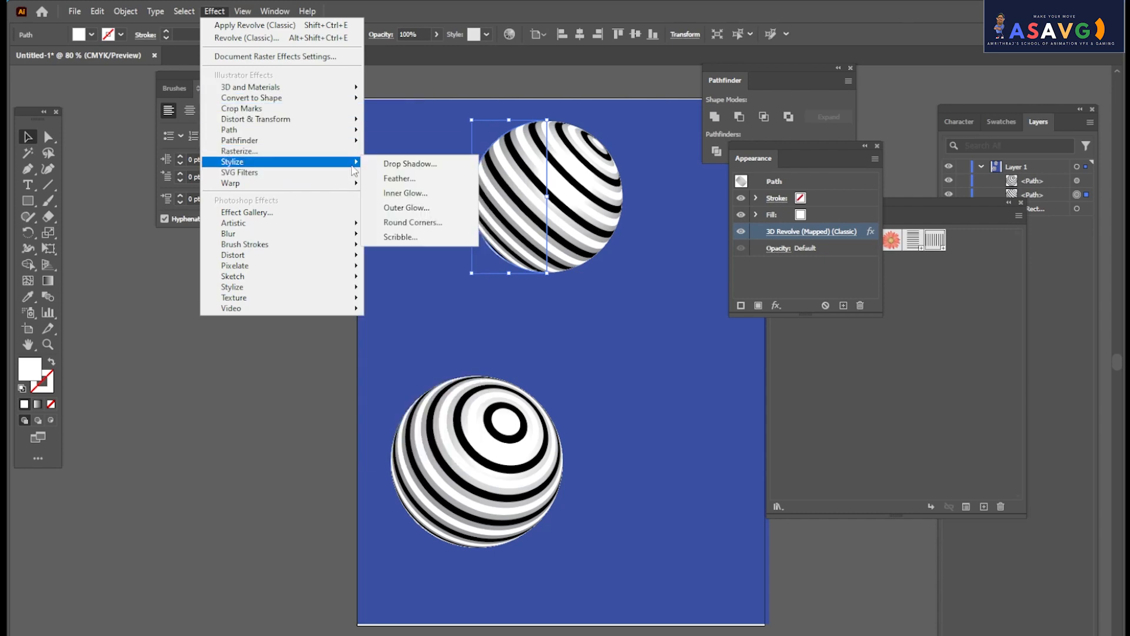
pyautogui.click(411, 164)
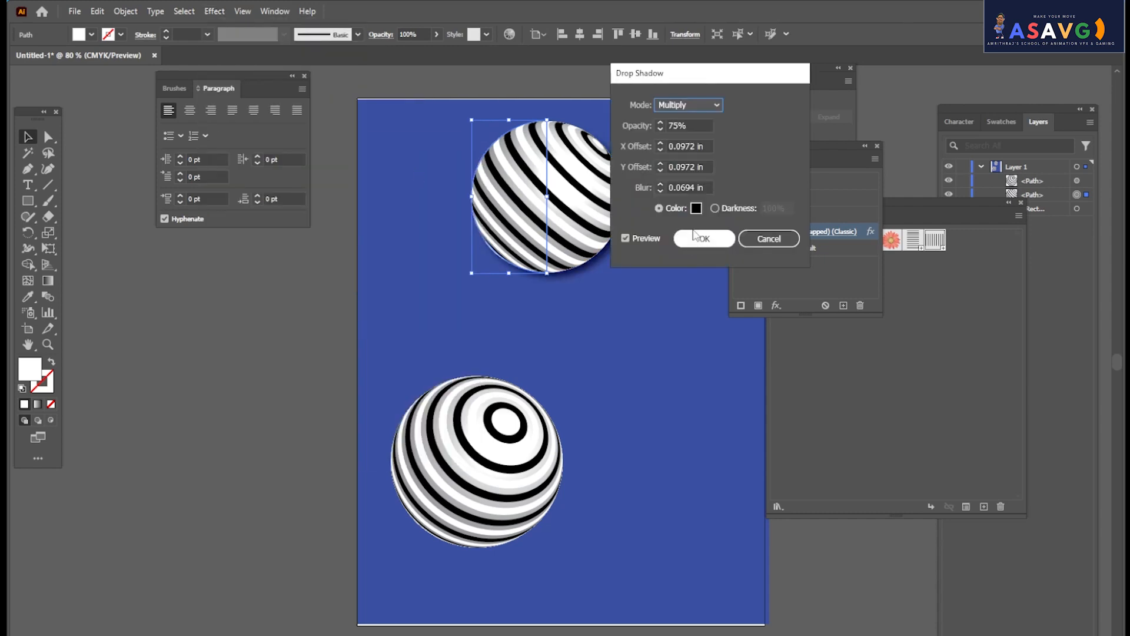
pyautogui.click(704, 239)
pyautogui.click(632, 379)
# Add a drop shadow to the lower sphere with the default settings.
pyautogui.click(492, 472)
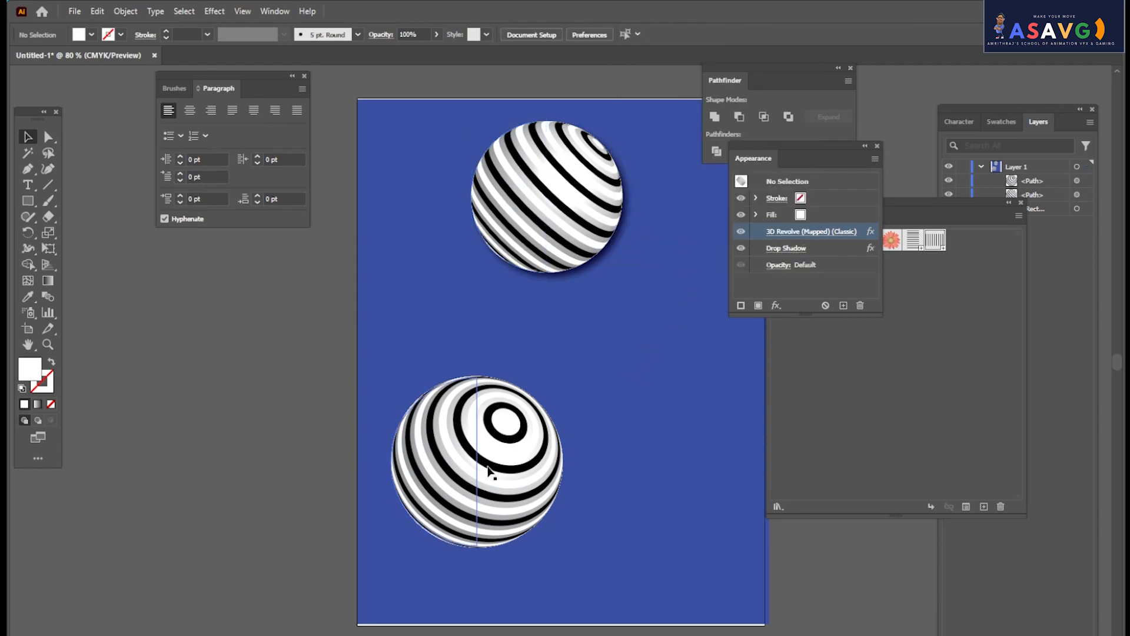
pyautogui.click(215, 11)
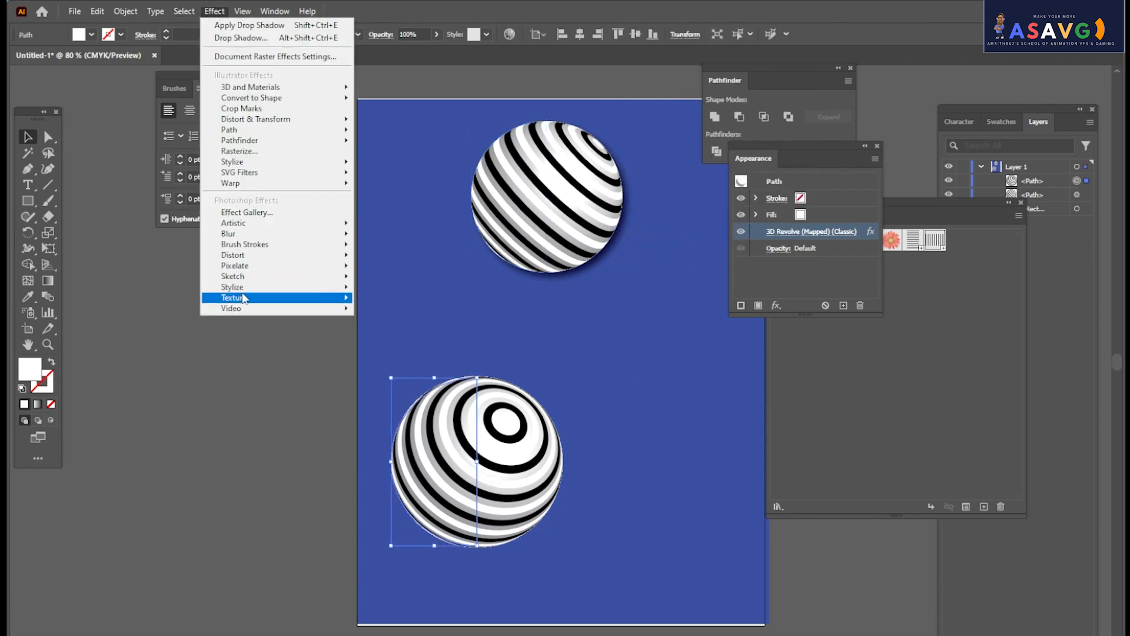
pyautogui.moveTo(232, 162)
pyautogui.click(400, 164)
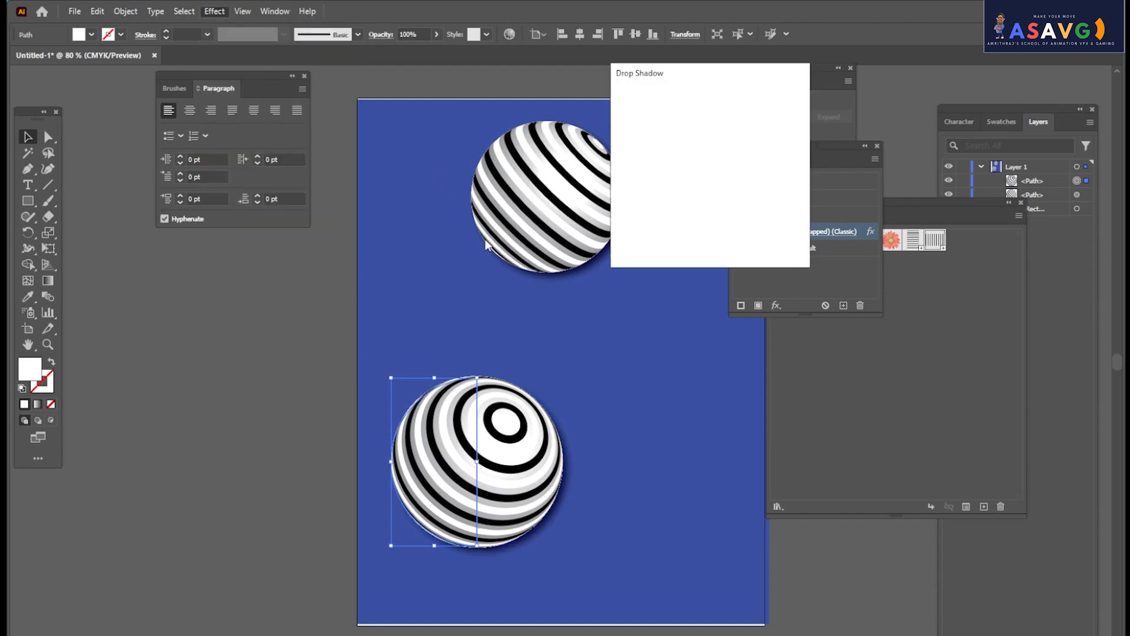
pyautogui.click(699, 242)
pyautogui.click(520, 558)
# Try repositioning the lower sphere beneath the upper one and transforming its half circle, undoing the unwanted changes.
pyautogui.moveTo(477, 492); pyautogui.dragTo(579, 421)
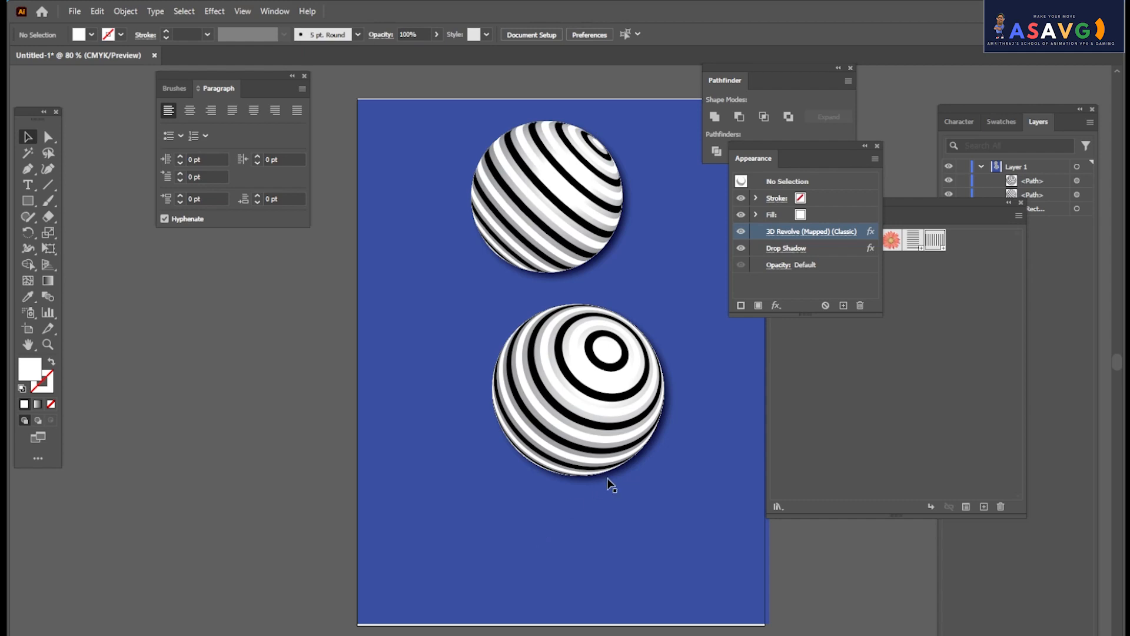
pyautogui.moveTo(614, 444); pyautogui.dragTo(571, 480)
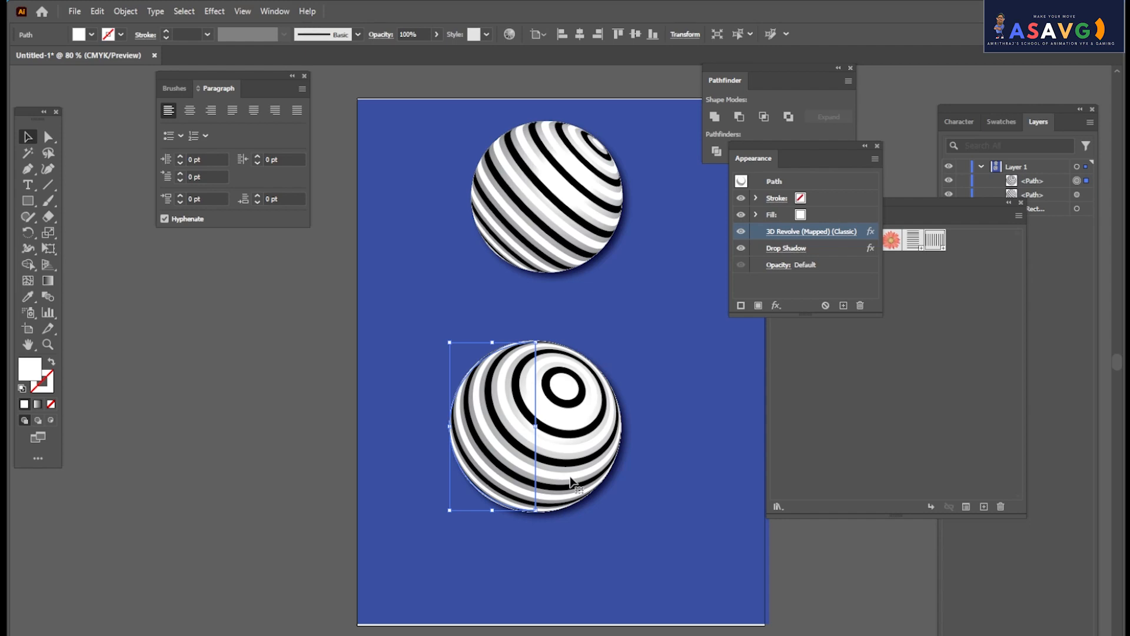
pyautogui.moveTo(575, 415); pyautogui.dragTo(487, 358)
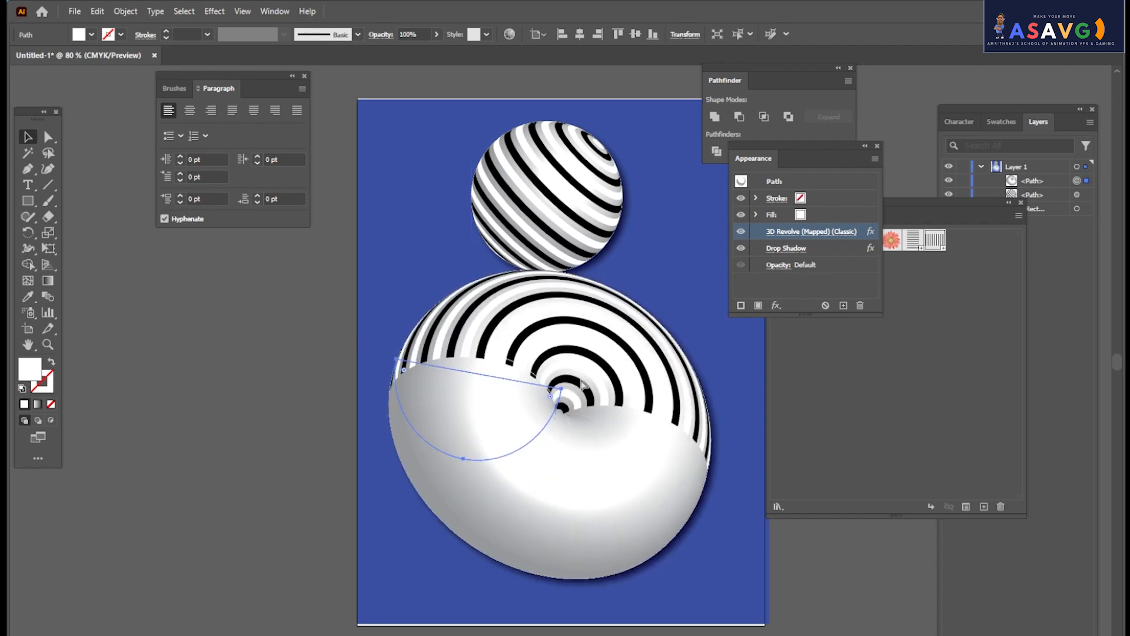
pyautogui.hotkey('ctrl', 'z')
pyautogui.moveTo(516, 400); pyautogui.dragTo(555, 408)
pyautogui.hotkey('ctrl', 'z')
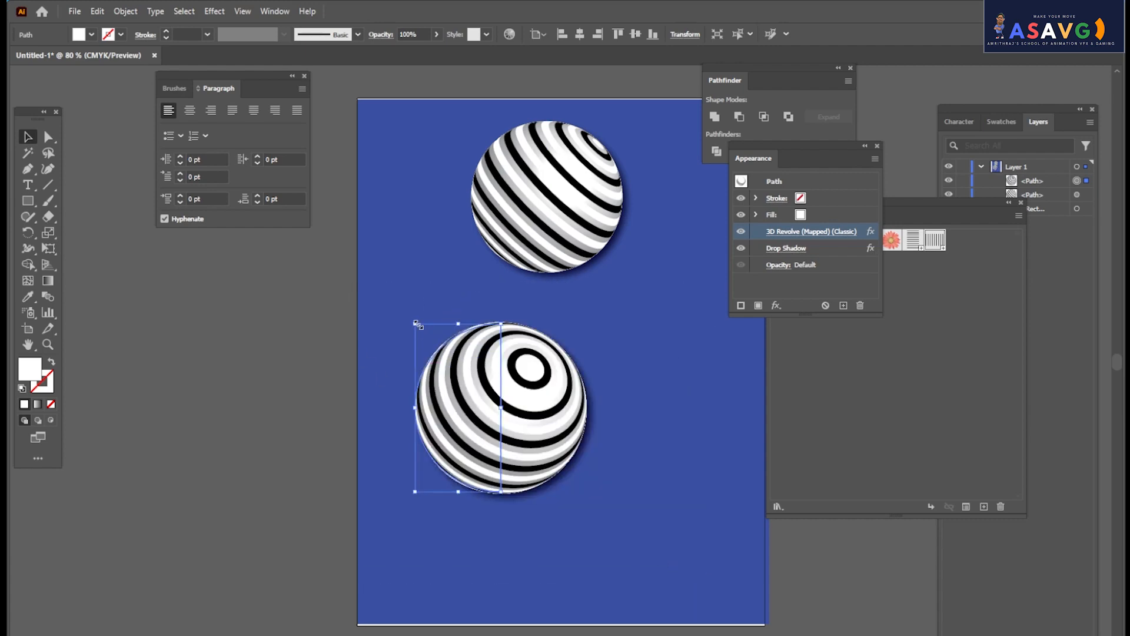
pyautogui.moveTo(416, 323); pyautogui.dragTo(424, 370)
pyautogui.hotkey('ctrl', 'z')
# Move the lower sphere up and left so it straddles the artboard's left edge beside the upper sphere.
pyautogui.moveTo(488, 408); pyautogui.dragTo(436, 357)
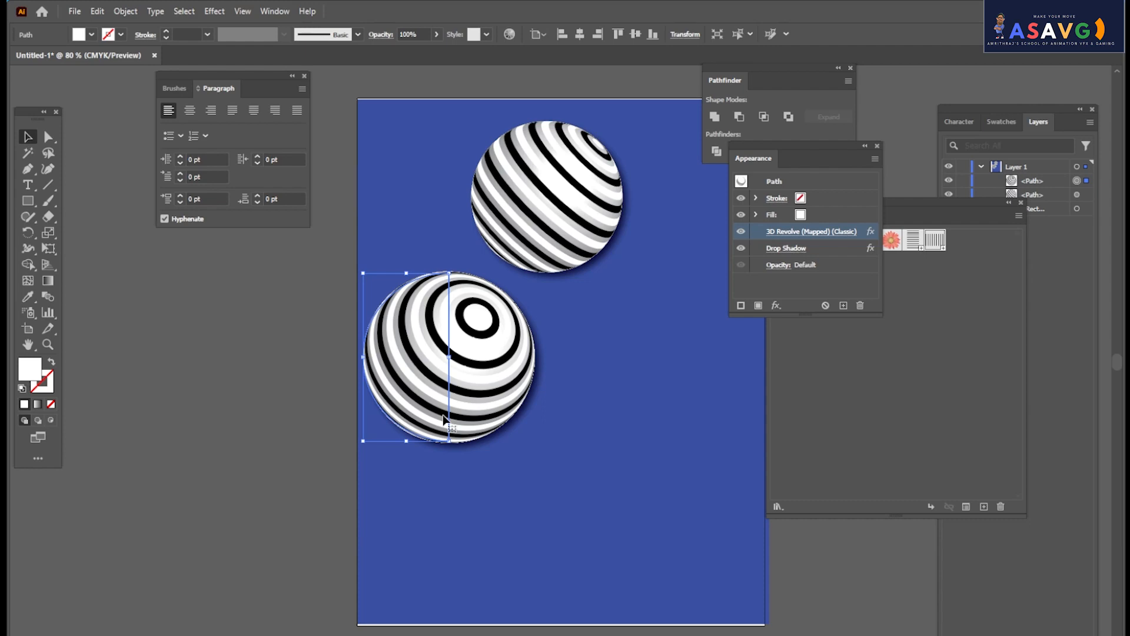
pyautogui.moveTo(469, 424); pyautogui.dragTo(402, 354)
# Draw a thin white horizontal rectangle on the blue background below the upper sphere.
pyautogui.moveTo(28, 201); pyautogui.dragTo(70, 202)
pyautogui.moveTo(518, 328); pyautogui.dragTo(664, 340)
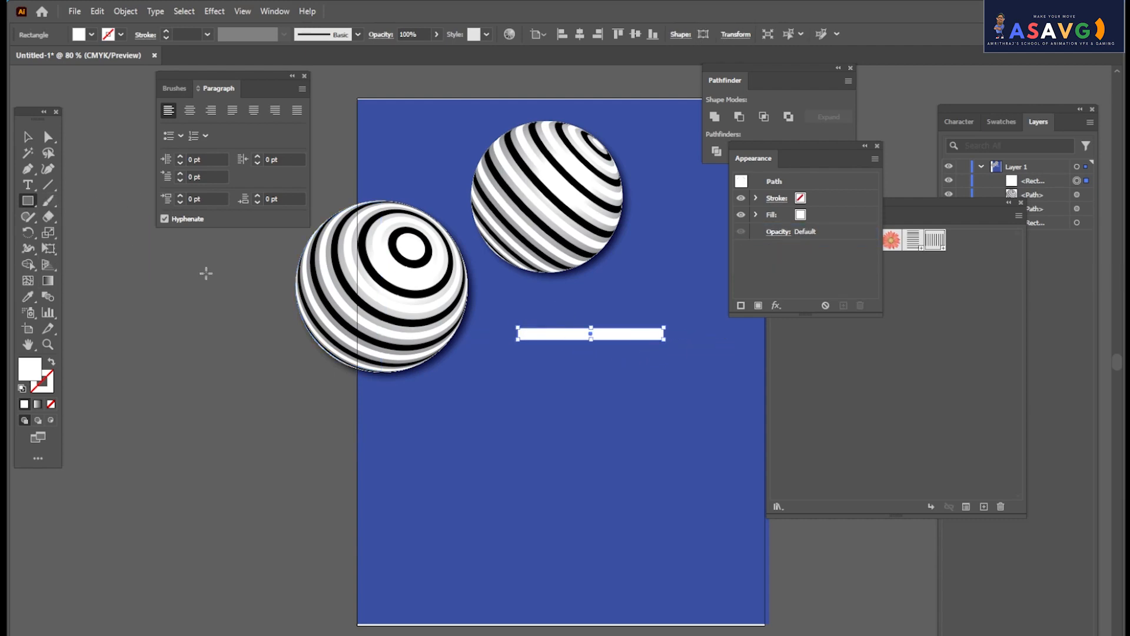
# Fill the thin rectangle red, place a copy directly beneath it and fill the copy yellow.
pyautogui.click(92, 34)
pyautogui.click(53, 57)
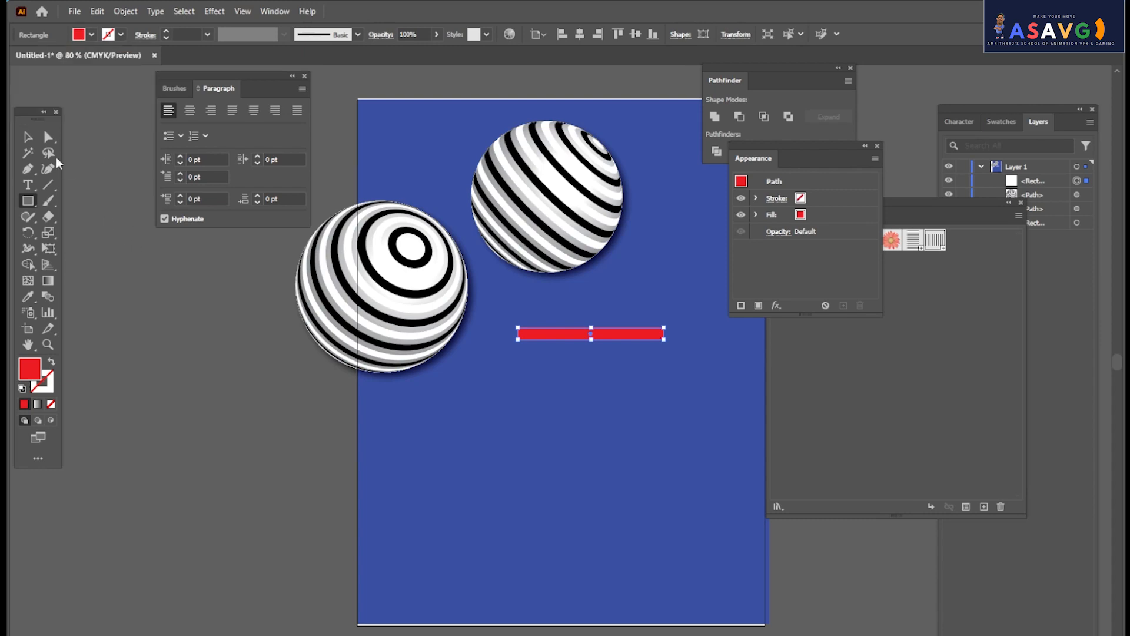
pyautogui.click(28, 136)
pyautogui.moveTo(550, 336); pyautogui.dragTo(564, 347)
pyautogui.click(91, 34)
pyautogui.click(62, 57)
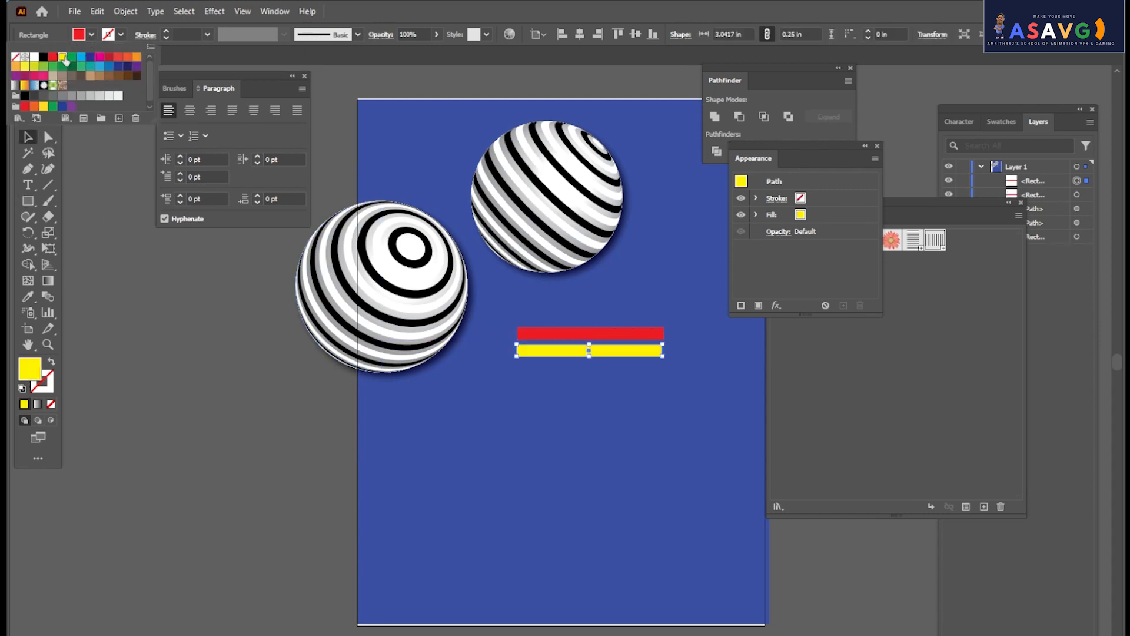
# Try repeating the duplication with both the red and yellow bars selected, and undo the repeated copies.
pyautogui.moveTo(500, 318); pyautogui.dragTo(687, 383)
pyautogui.hotkey('ctrl', 'd')
pyautogui.hotkey('ctrl', 'd')
pyautogui.hotkey('ctrl', 'd')
pyautogui.hotkey('ctrl', 'd')
pyautogui.hotkey('ctrl', 'd')
pyautogui.hotkey('ctrl', 'd')
pyautogui.hotkey('ctrl', 'd')
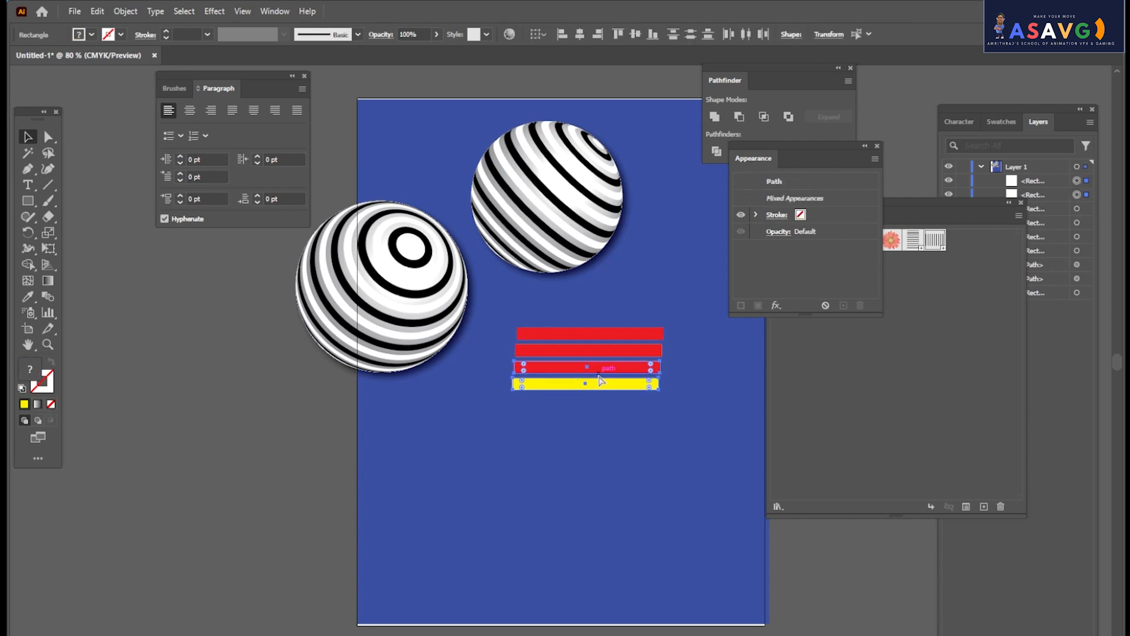
pyautogui.hotkey('ctrl', 'z')
pyautogui.hotkey('ctrl', 'z')
pyautogui.hotkey('ctrl', 'z')
pyautogui.hotkey('ctrl', 'z')
pyautogui.hotkey('ctrl', 'z')
pyautogui.hotkey('ctrl', 'z')
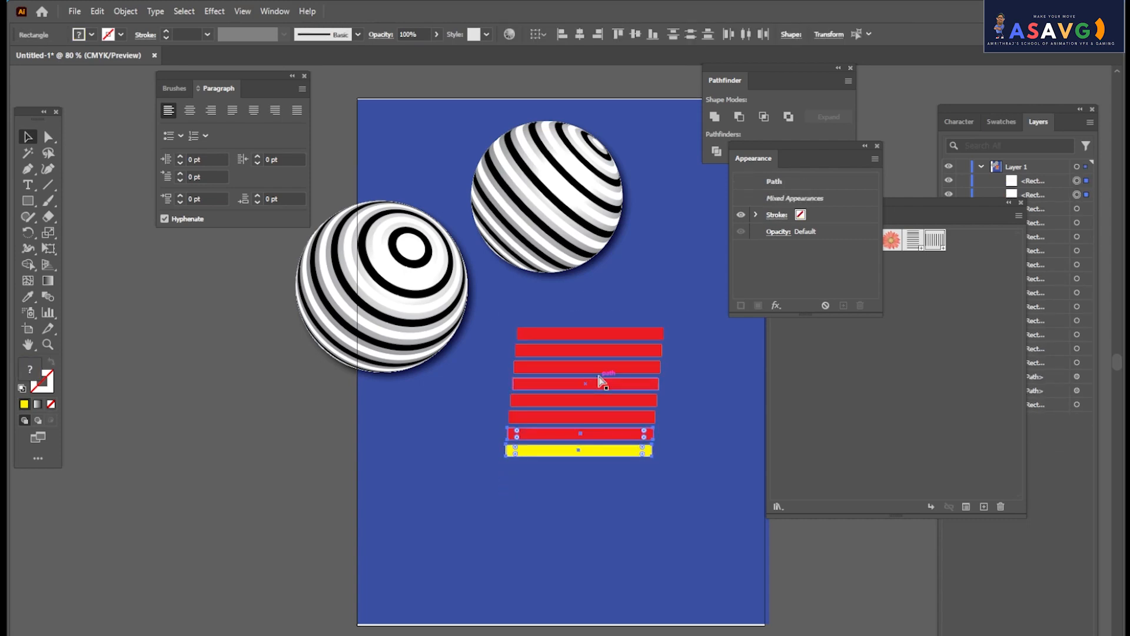
pyautogui.hotkey('ctrl', 'z')
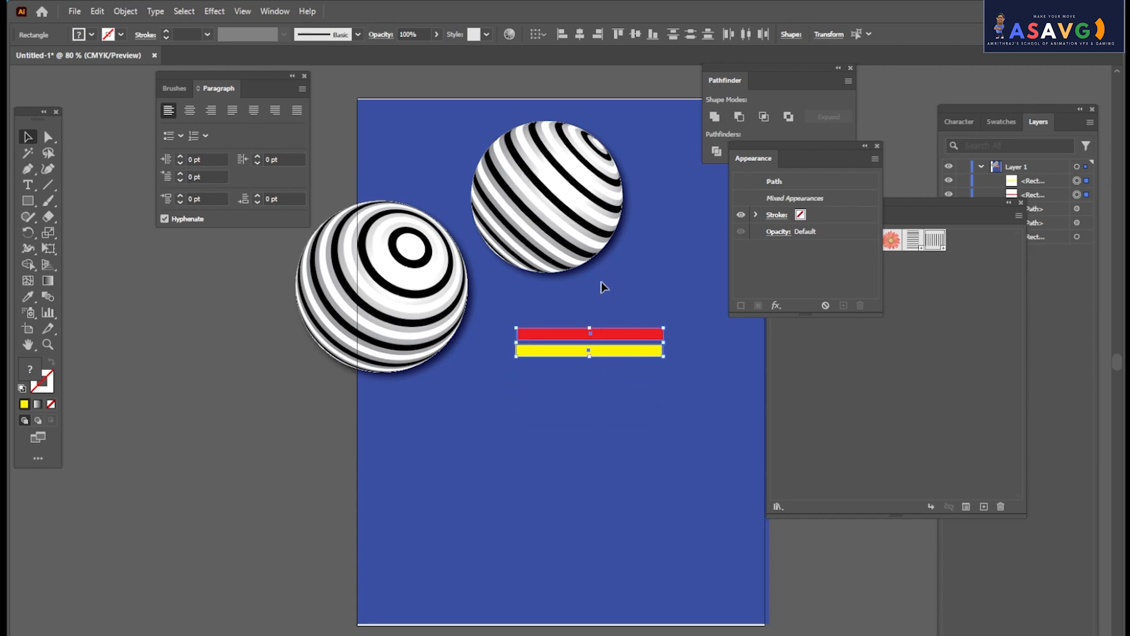
# Nudge the yellow bar right, copy it beneath itself and fill the third bar red.
pyautogui.click(574, 318)
pyautogui.moveTo(533, 351); pyautogui.dragTo(536, 354)
pyautogui.keyDown('shift'); pyautogui.click(610, 336); pyautogui.keyUp('shift')
pyautogui.click(620, 386)
pyautogui.click(559, 355)
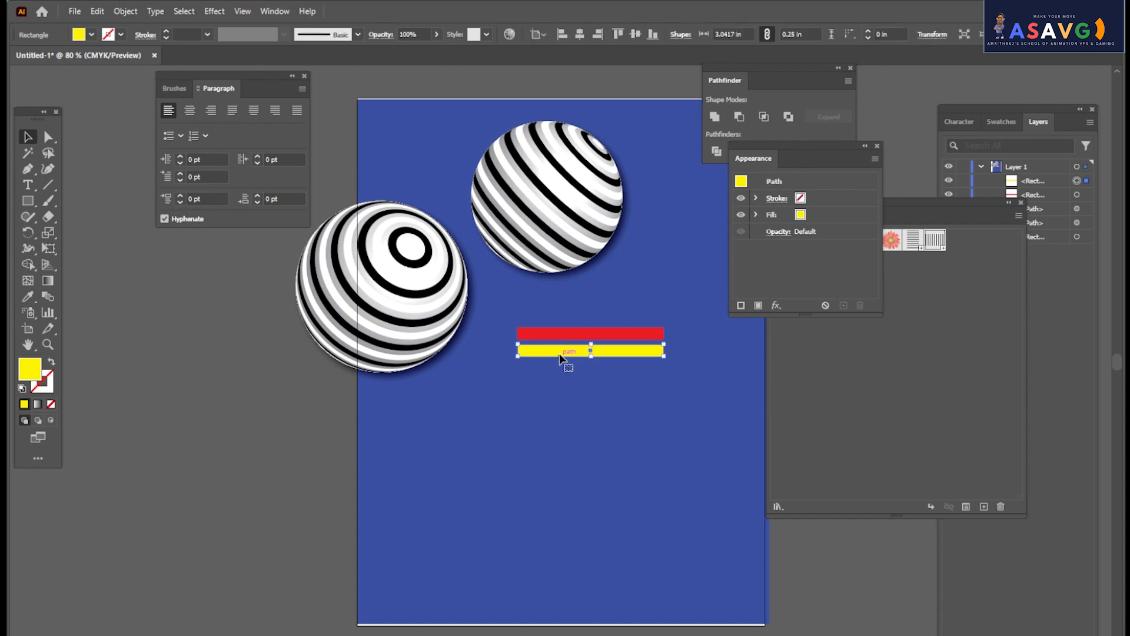
pyautogui.press('Right')
pyautogui.moveTo(566, 354); pyautogui.dragTo(572, 370)
pyautogui.hotkey('ctrl', 'z')
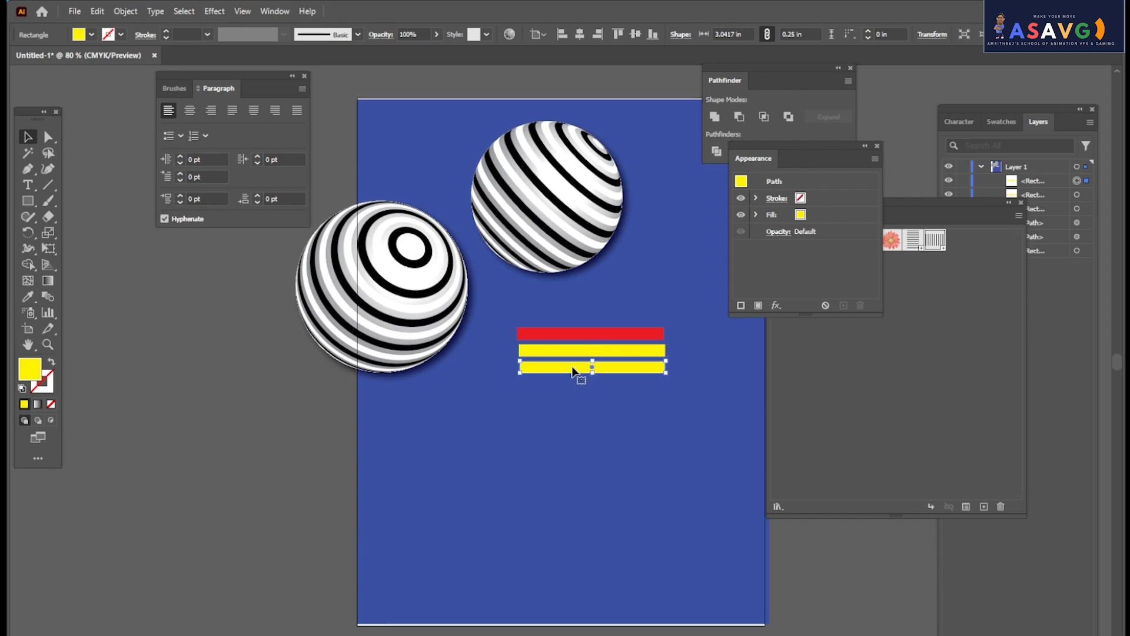
pyautogui.click(91, 35)
pyautogui.click(53, 57)
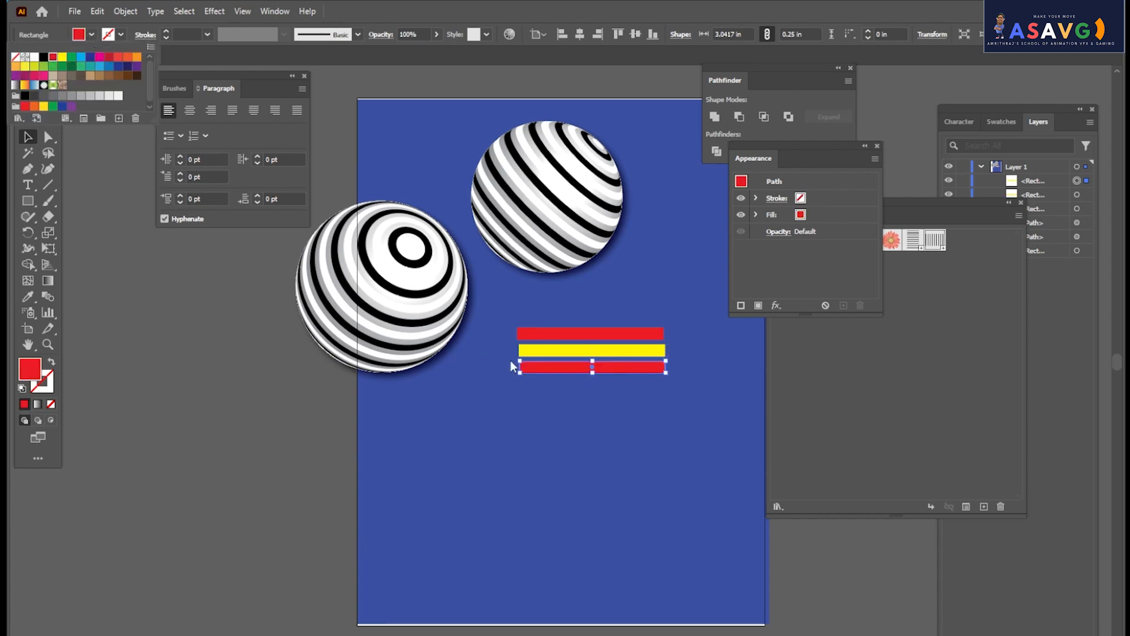
# Try repeating the duplication with all three bars selected, then undo back to the red and yellow pair.
pyautogui.moveTo(499, 313); pyautogui.dragTo(653, 367)
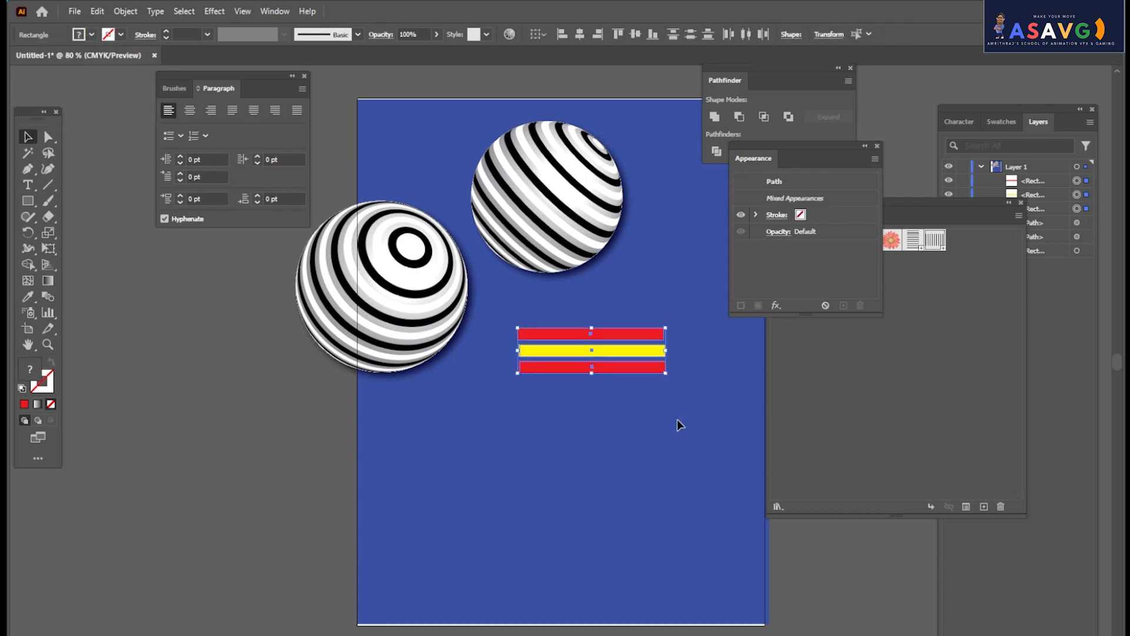
pyautogui.hotkey('ctrl', 'd')
pyautogui.hotkey('ctrl', 'd')
pyautogui.hotkey('ctrl', 'd')
pyautogui.hotkey('ctrl', 'd')
pyautogui.hotkey('ctrl', 'd')
pyautogui.hotkey('ctrl', 'd')
pyautogui.hotkey('ctrl', 'd')
pyautogui.hotkey('ctrl', 'd')
pyautogui.hotkey('ctrl', 'd')
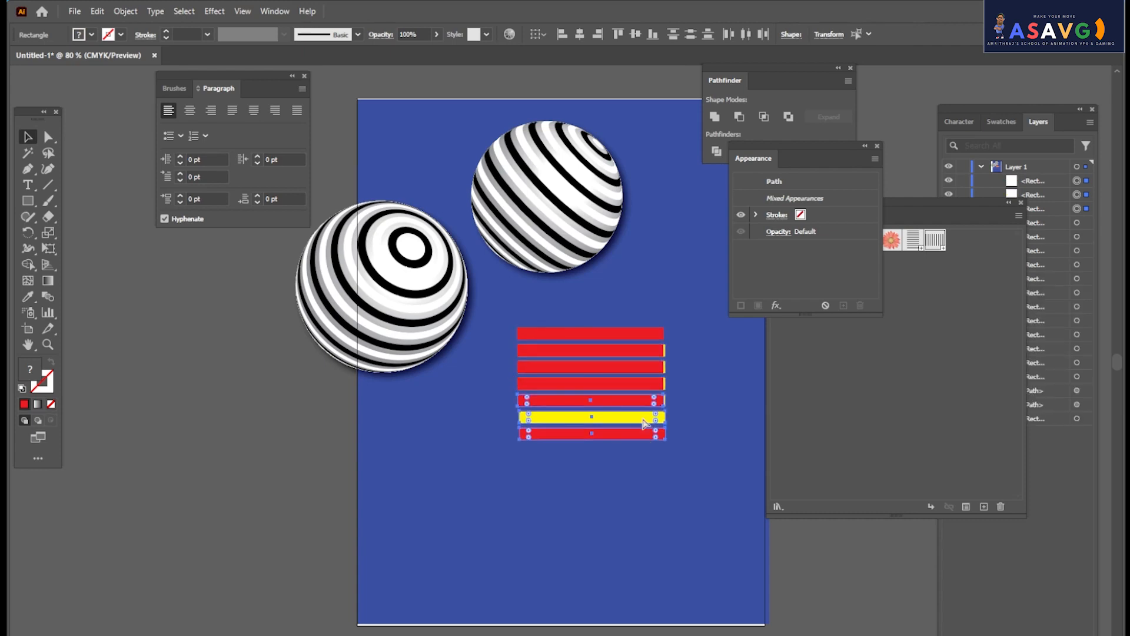
pyautogui.hotkey('ctrl', 'z')
pyautogui.hotkey('ctrl', 'z')
pyautogui.hotkey('ctrl', 'z')
pyautogui.hotkey('ctrl', 'z')
pyautogui.hotkey('ctrl', 'z')
pyautogui.hotkey('ctrl', 'z')
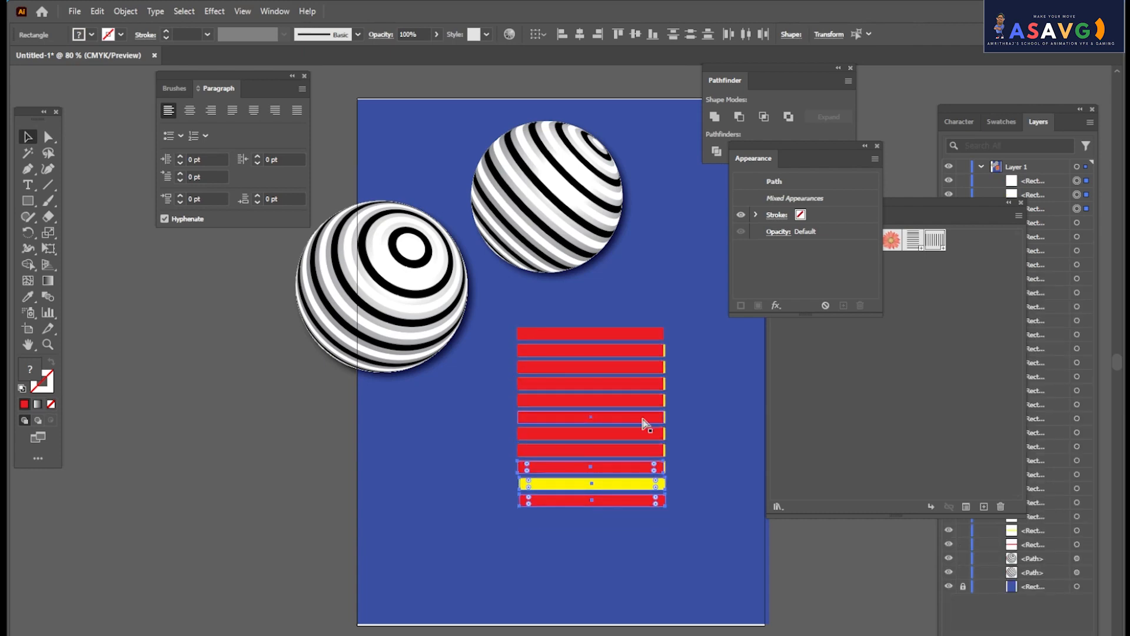
pyautogui.hotkey('ctrl', 'z')
pyautogui.hotkey('ctrl', 'z')
pyautogui.hotkey('ctrl', 'z')
pyautogui.hotkey('ctrl', 'z')
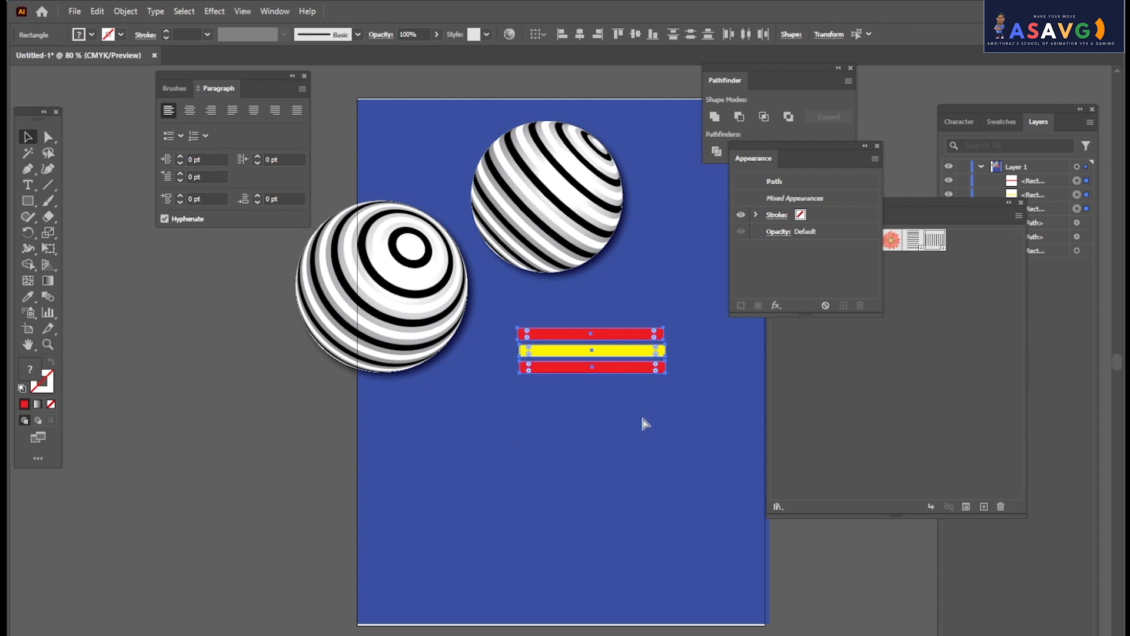
pyautogui.click(643, 422)
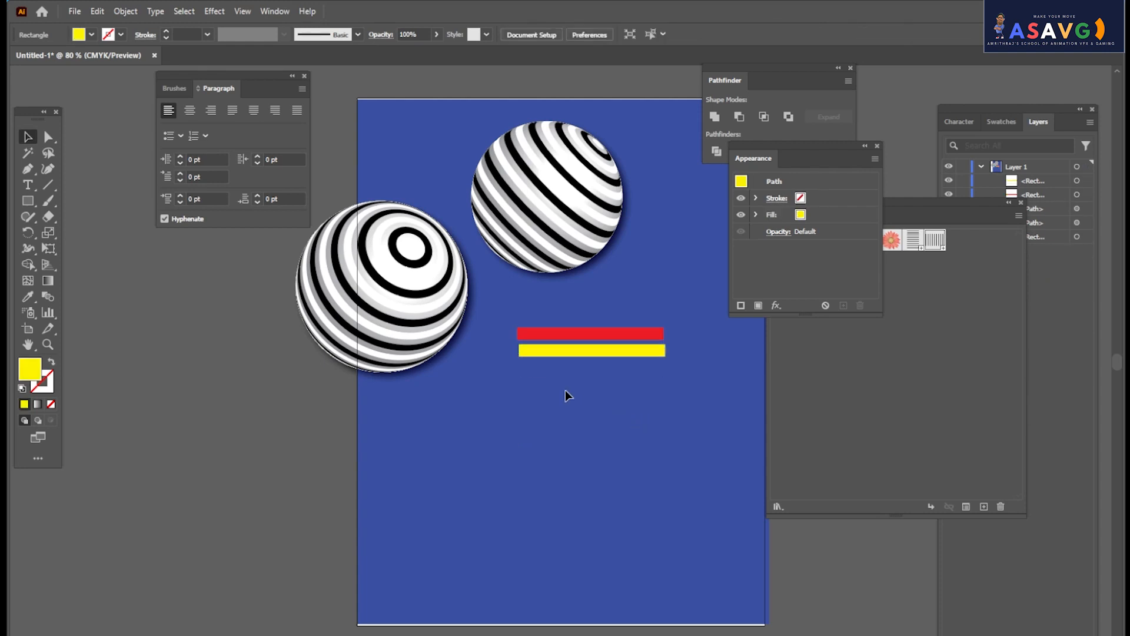
# Replace the yellow bar with a fresh copy of the red bar placed directly beneath it and filled yellow.
pyautogui.click(565, 354)
pyautogui.press('Delete')
pyautogui.moveTo(564, 339); pyautogui.dragTo(564, 360)
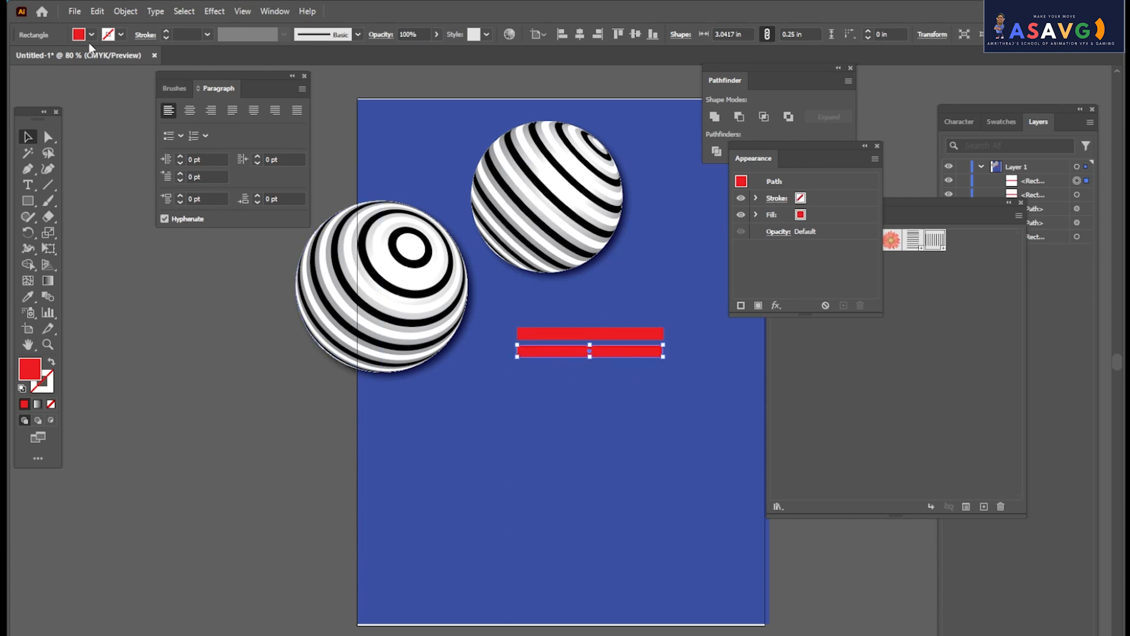
pyautogui.click(92, 34)
pyautogui.click(60, 60)
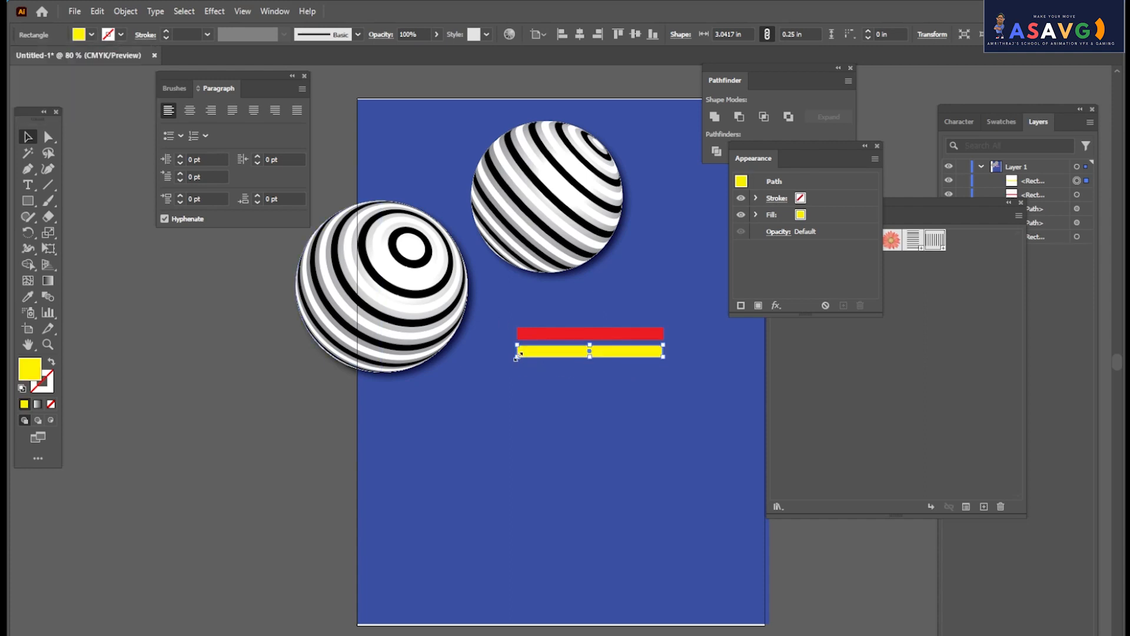
# Try repeating the last duplication on the red and yellow pair, and remove the resulting copies.
pyautogui.moveTo(656, 369); pyautogui.dragTo(658, 371)
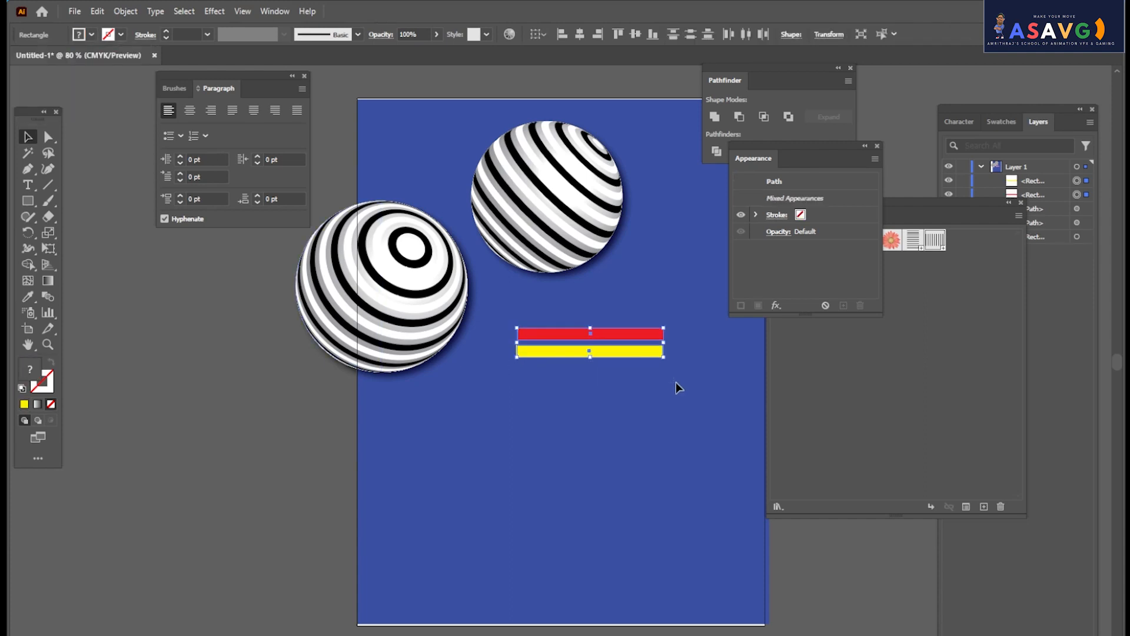
pyautogui.hotkey('ctrl', 'd')
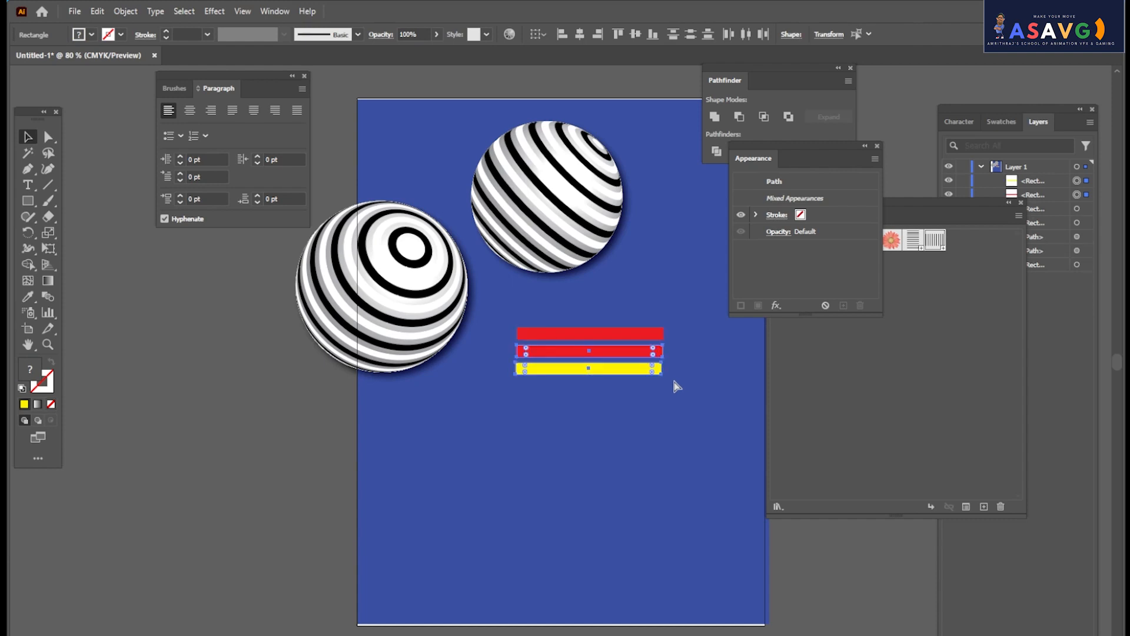
pyautogui.press('Delete')
pyautogui.click(566, 349)
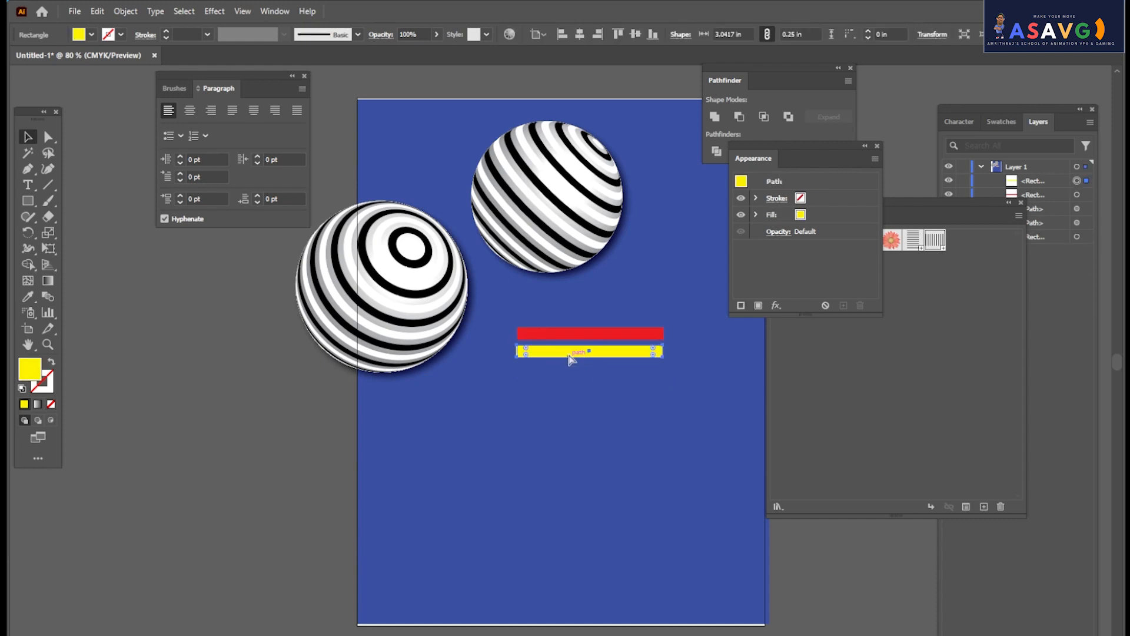
# Copy the red and yellow pair directly below itself and repeat the copy to build a column of 16 alternating bars.
pyautogui.moveTo(505, 318); pyautogui.dragTo(709, 395)
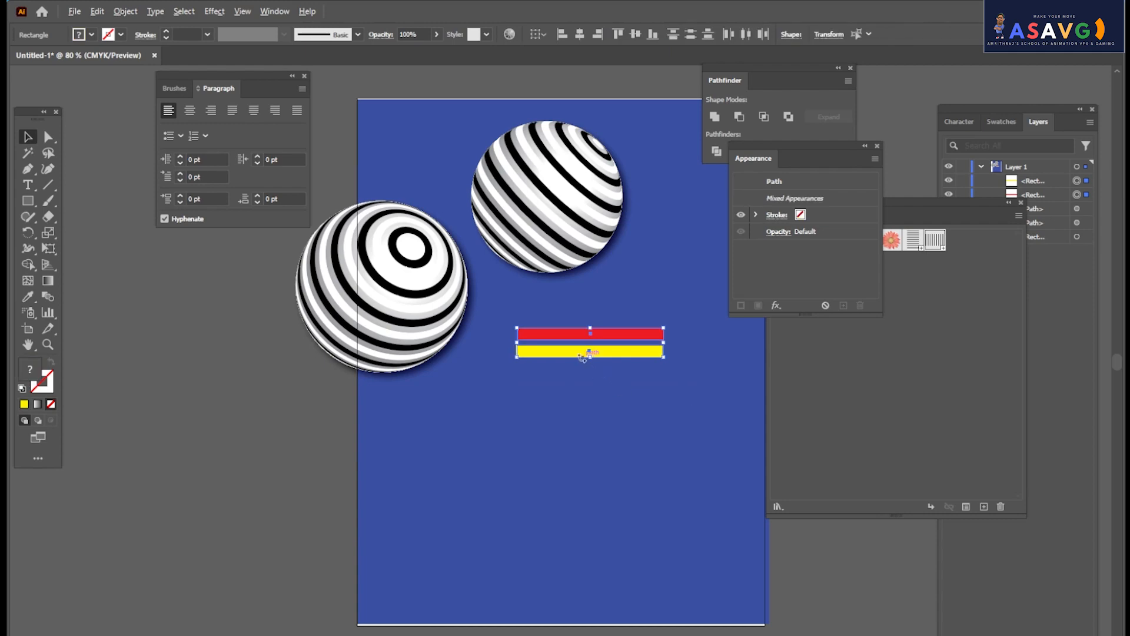
pyautogui.moveTo(581, 358); pyautogui.dragTo(582, 400)
pyautogui.hotkey('ctrl', 'd')
pyautogui.hotkey('ctrl', 'd')
pyautogui.hotkey('ctrl', 'd')
pyautogui.hotkey('ctrl', 'd')
pyautogui.hotkey('ctrl', 'd')
pyautogui.hotkey('ctrl', 'd')
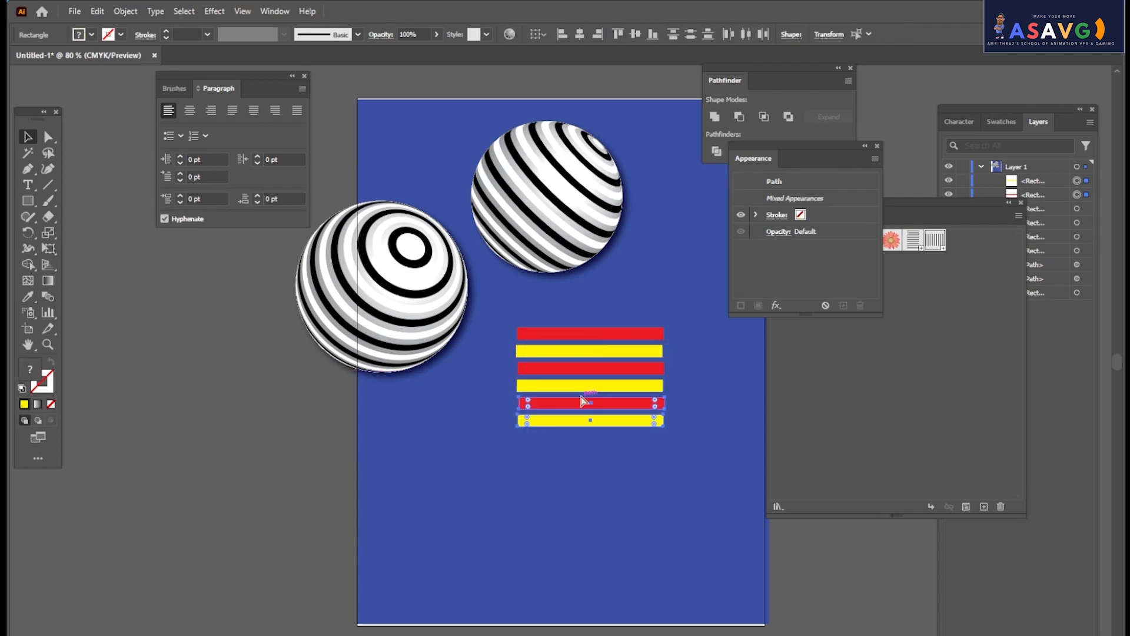
# Move the whole column of bars left and scale it down proportionally to a little over half its size.
pyautogui.moveTo(482, 305); pyautogui.dragTo(719, 623)
pyautogui.moveTo(606, 533); pyautogui.dragTo(551, 543)
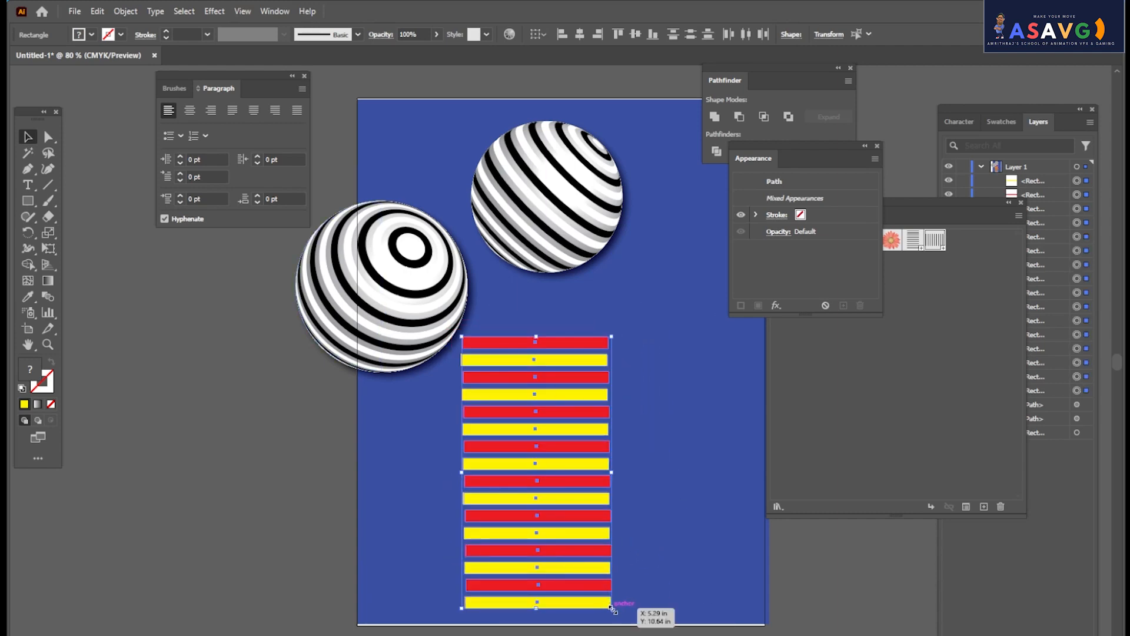
pyautogui.moveTo(612, 609); pyautogui.dragTo(580, 575)
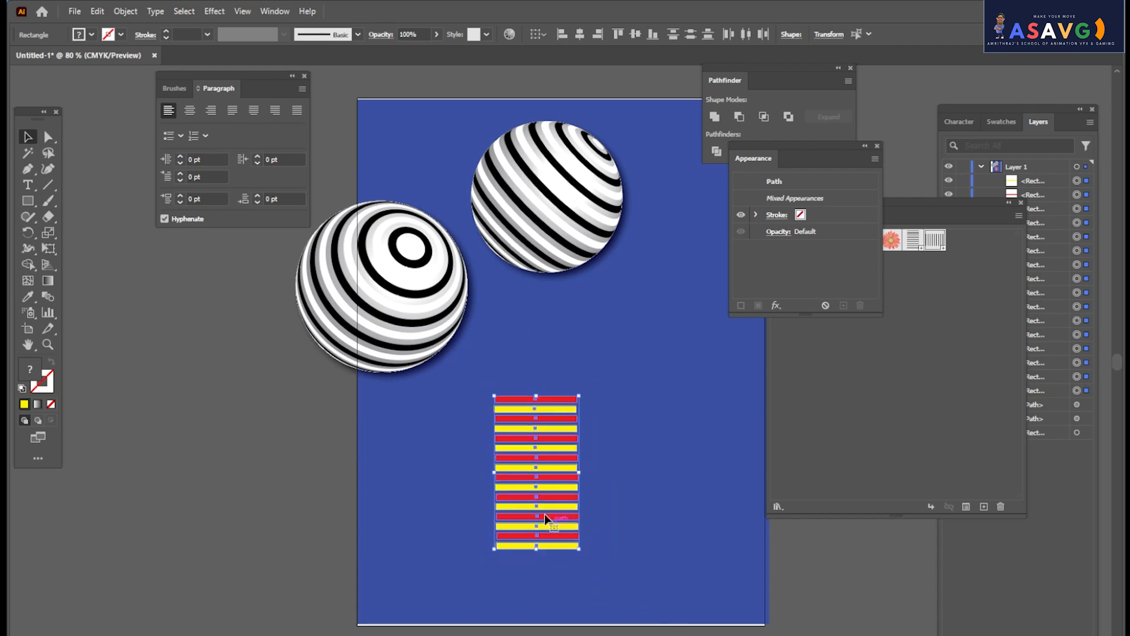
# Duplicate the striped column, rotate the copy 90° so its bars stand vertical, and set it against the original's upper right side.
pyautogui.moveTo(537, 507); pyautogui.dragTo(639, 453)
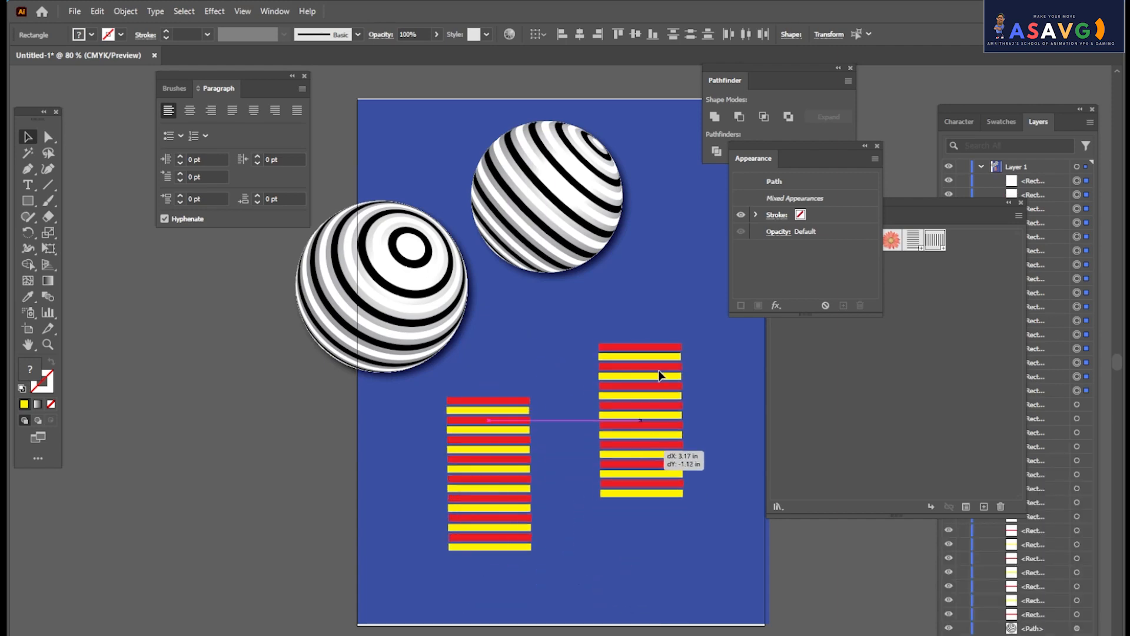
pyautogui.moveTo(690, 338); pyautogui.dragTo(555, 370)
pyautogui.moveTo(631, 429); pyautogui.dragTo(590, 440)
pyautogui.click(481, 365)
# Save both striped blocks together as a new symbol with the Graphic export type, then delete the artwork from the artboard.
pyautogui.moveTo(449, 370); pyautogui.dragTo(717, 586)
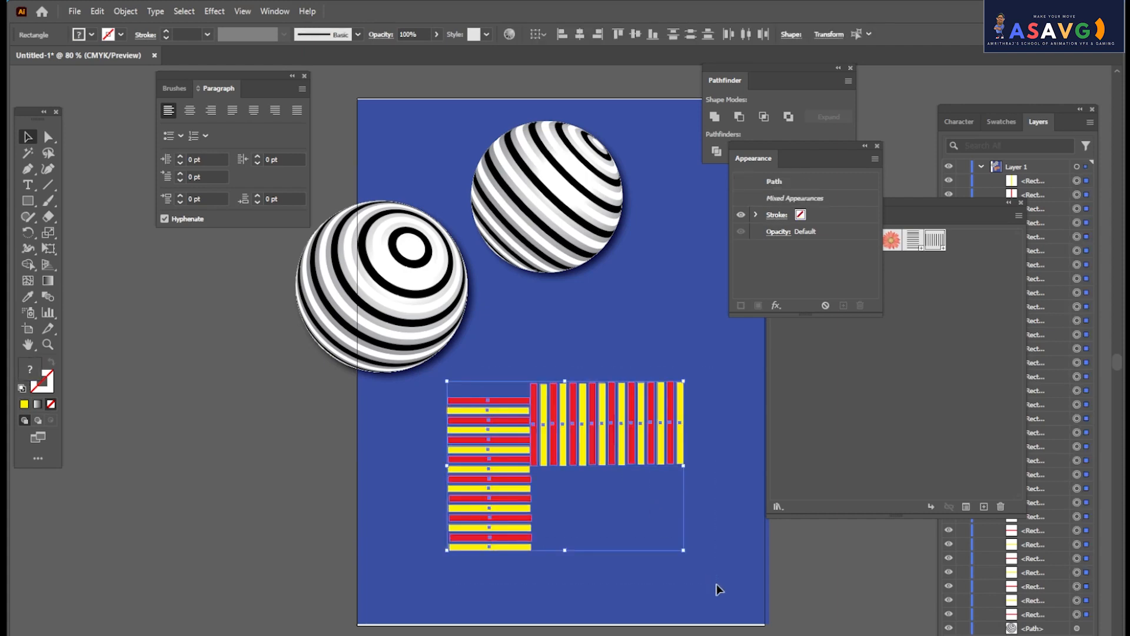
pyautogui.click(277, 14)
pyautogui.moveTo(336, 613)
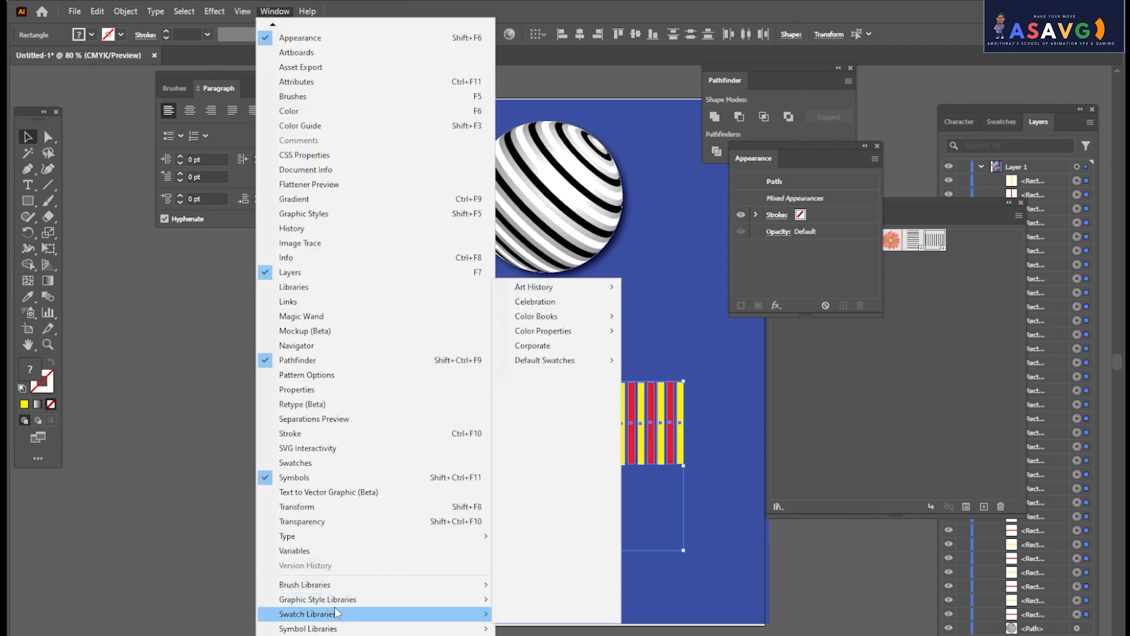
pyautogui.click(314, 482)
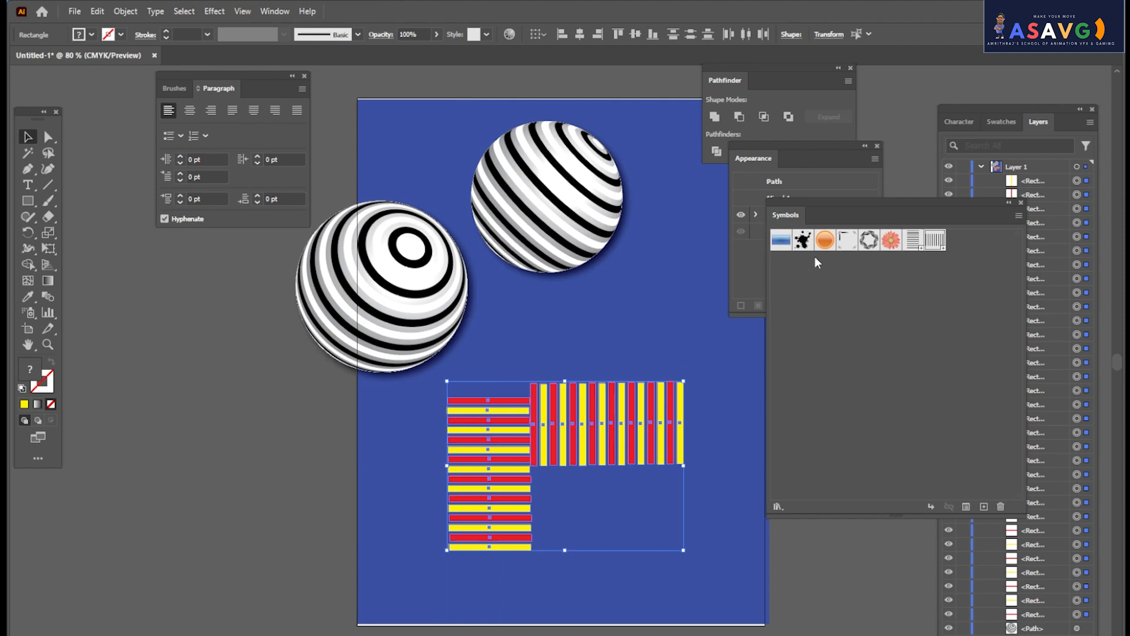
pyautogui.moveTo(843, 228); pyautogui.dragTo(764, 189)
pyautogui.moveTo(496, 451); pyautogui.dragTo(801, 354)
pyautogui.click(649, 161)
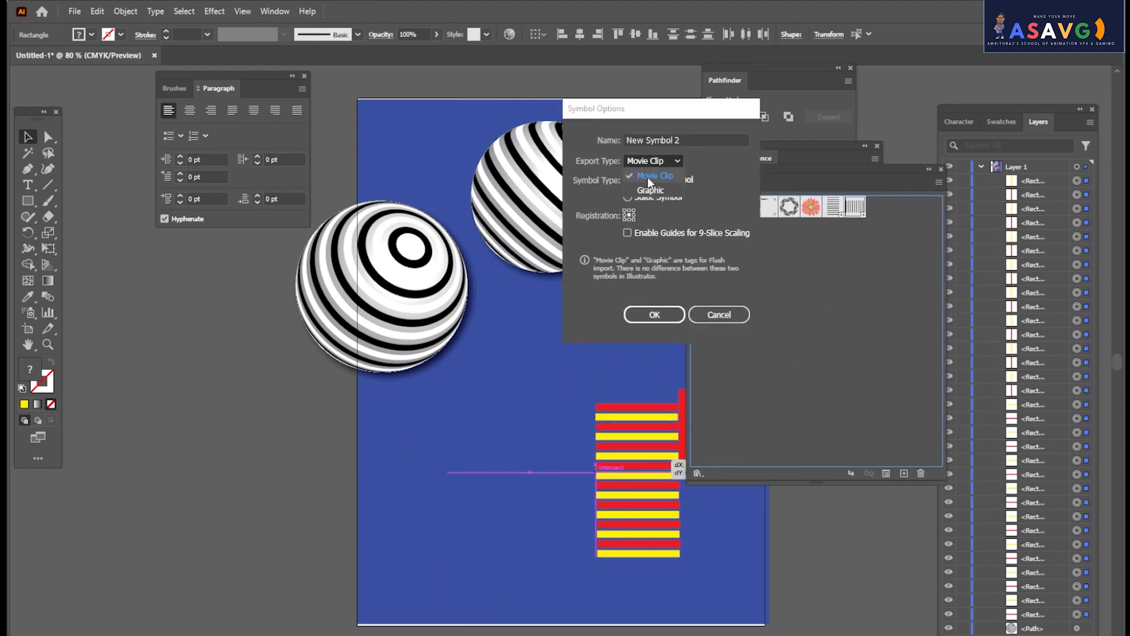
pyautogui.click(648, 193)
pyautogui.click(653, 315)
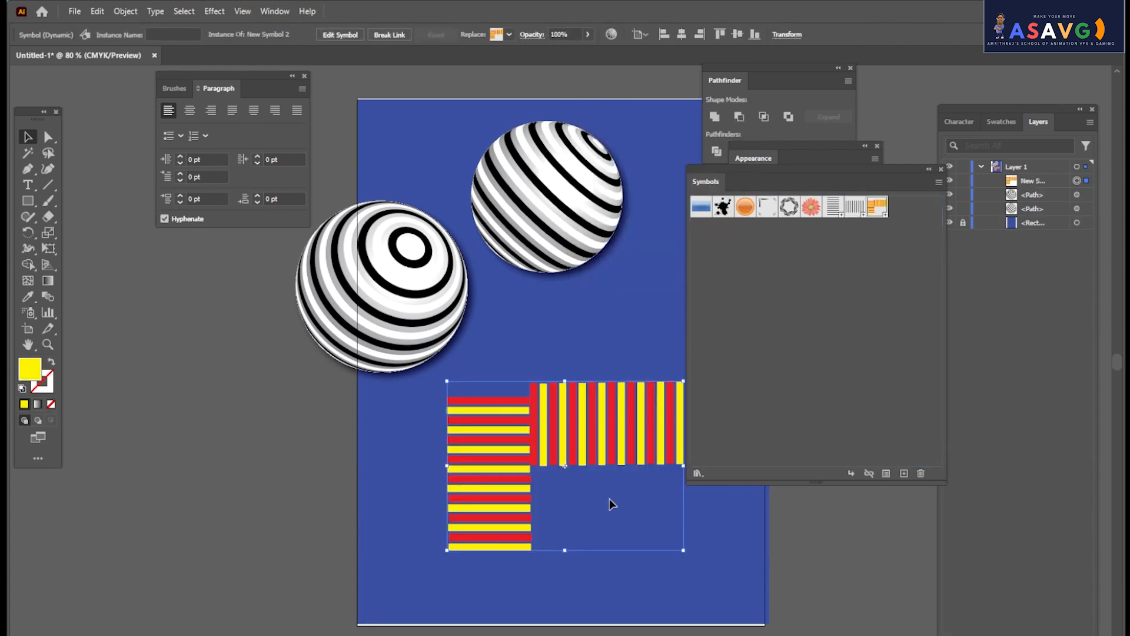
pyautogui.press('Delete')
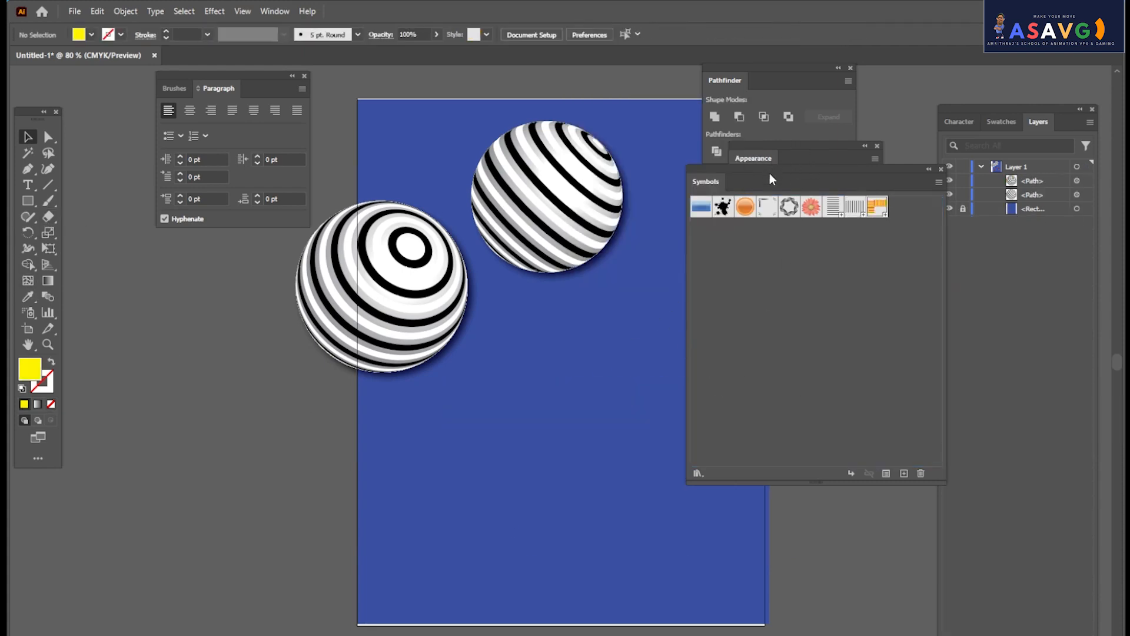
# Draw a circle about 3.28 in across on the lower part of the blue background.
pyautogui.moveTo(771, 176); pyautogui.dragTo(845, 177)
pyautogui.click(29, 203)
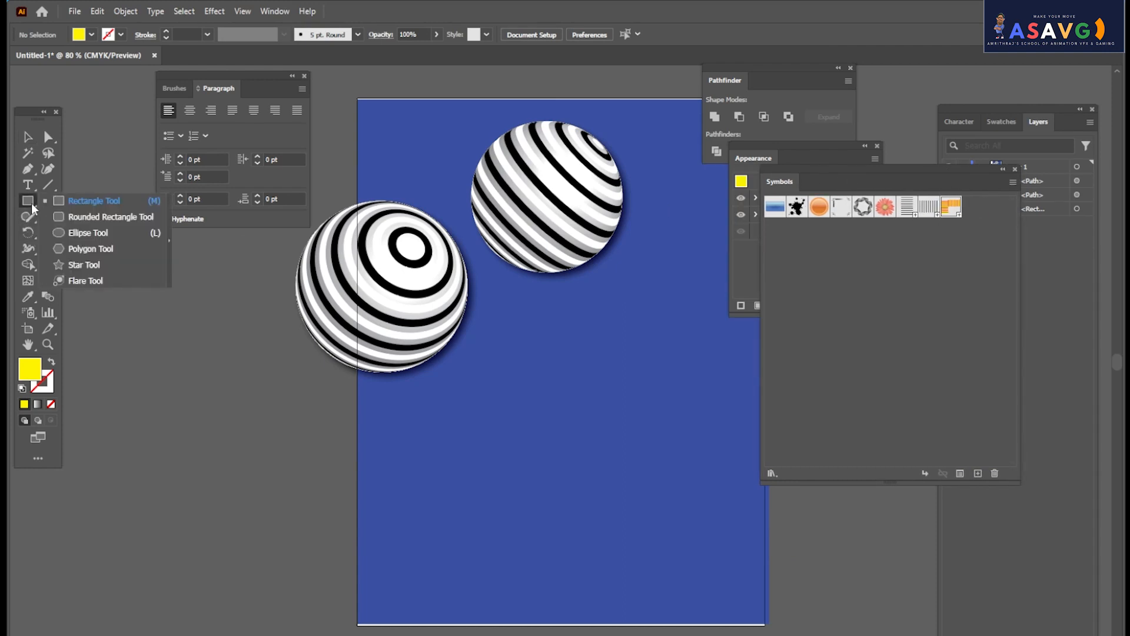
pyautogui.click(88, 232)
pyautogui.moveTo(462, 422); pyautogui.dragTo(614, 575)
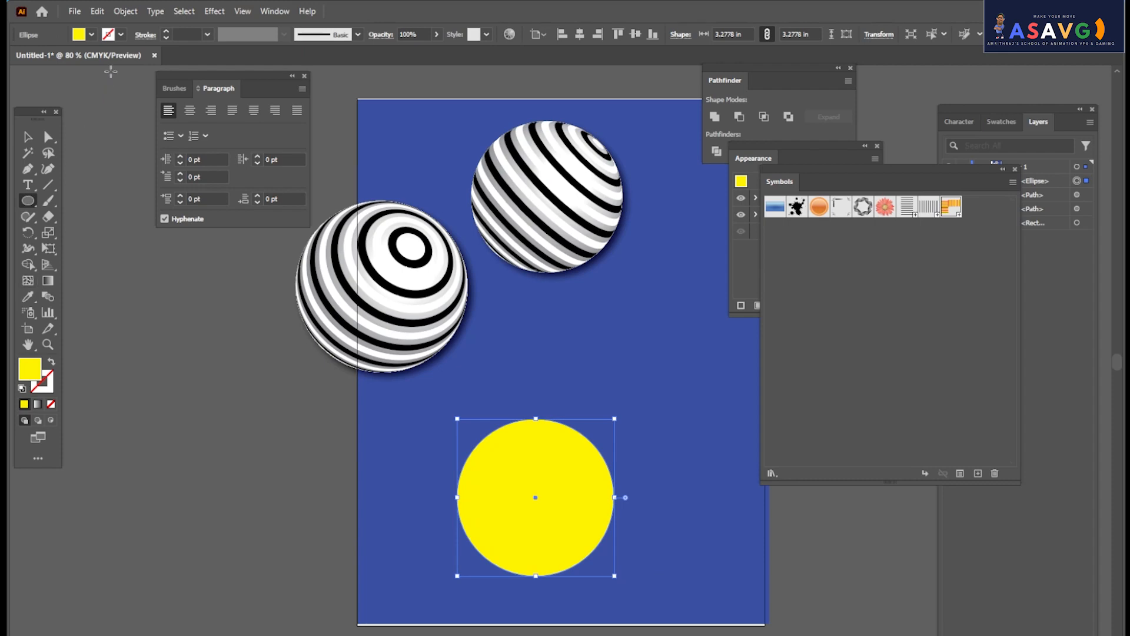
# Fill the circle with dark blue and shift it slightly up and to the left.
pyautogui.click(92, 35)
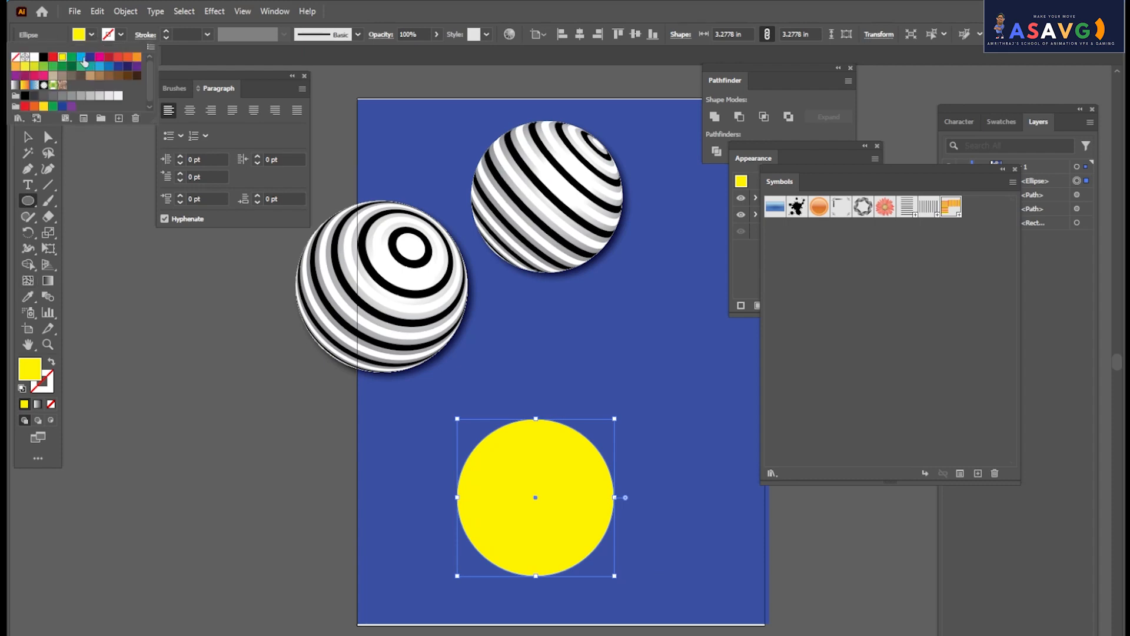
pyautogui.click(81, 57)
pyautogui.click(90, 57)
pyautogui.click(27, 137)
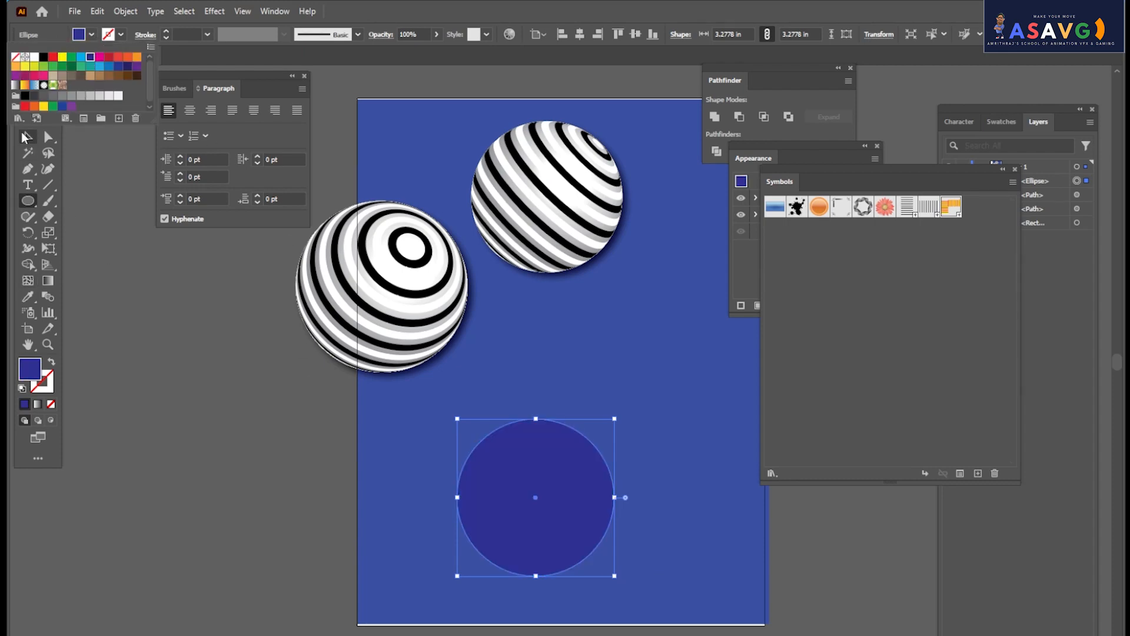
pyautogui.moveTo(544, 521); pyautogui.dragTo(531, 512)
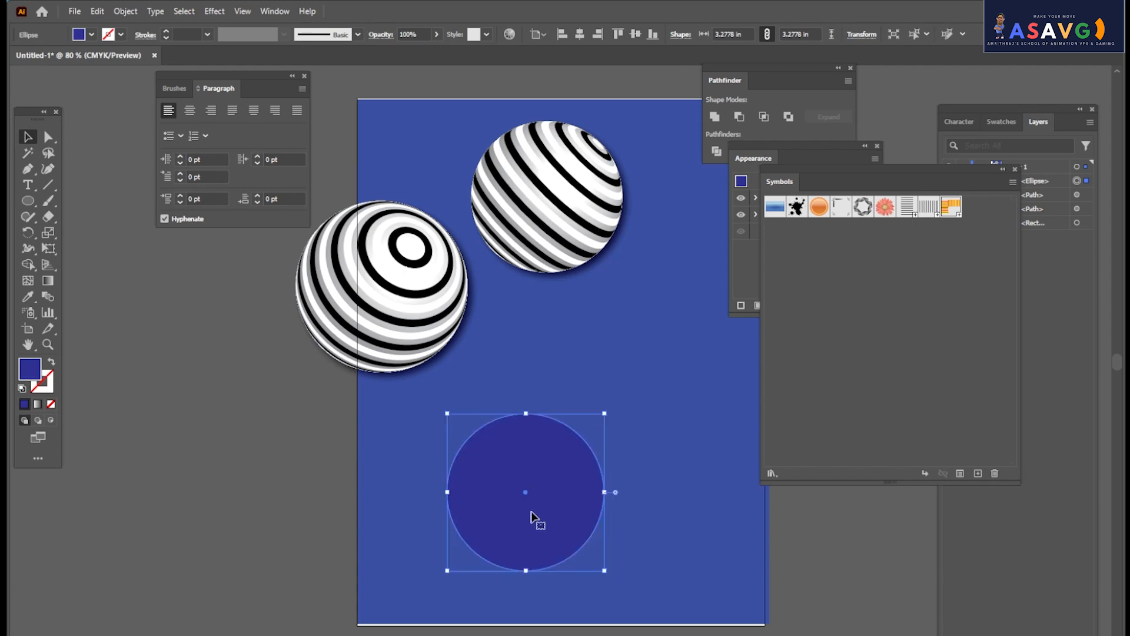
# Draw a rectangle about 2.43 by 4.11 in covering the right half of the dark blue circle.
pyautogui.click(27, 200)
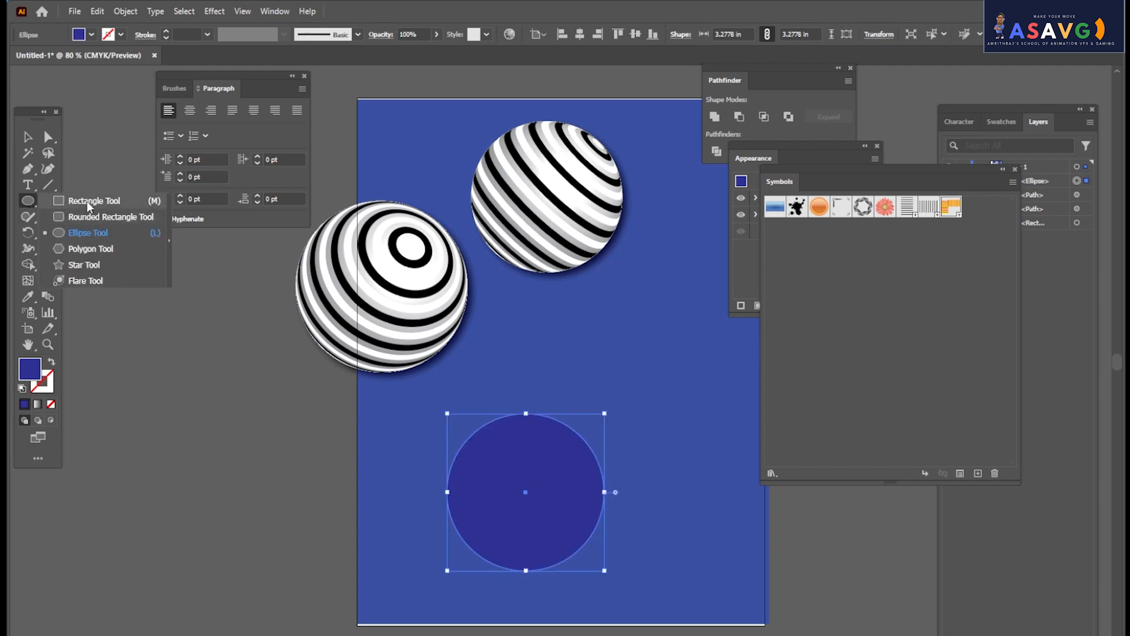
pyautogui.click(89, 201)
pyautogui.moveTo(526, 396); pyautogui.dragTo(642, 593)
pyautogui.click(27, 136)
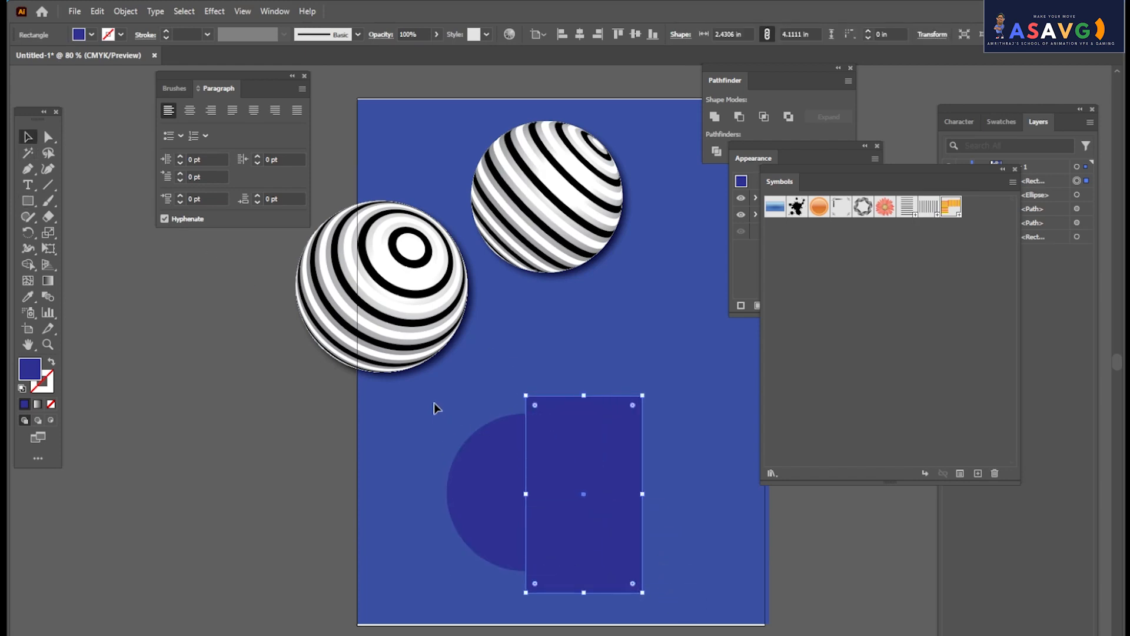
# Subtract the rectangle from the circle with Minus Front to leave the left half-circle.
pyautogui.moveTo(437, 407); pyautogui.dragTo(636, 423)
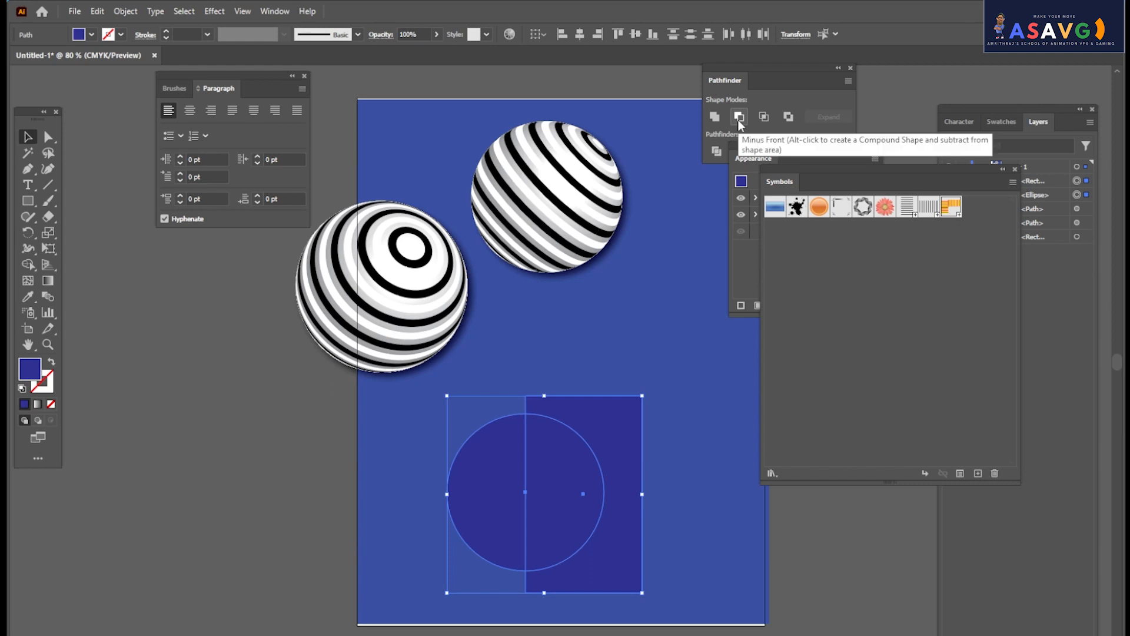
pyautogui.click(739, 118)
pyautogui.click(528, 492)
pyautogui.click(525, 494)
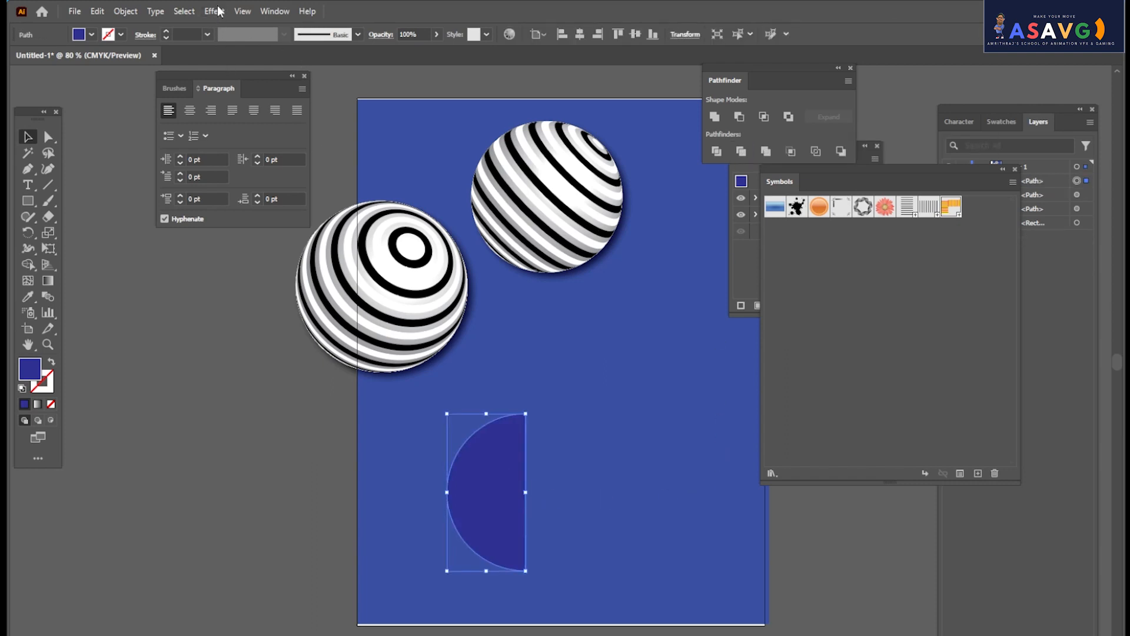
# Apply the 3D Revolve (Classic) effect to the half-circle, revolving it from the Right Edge with preview on.
pyautogui.click(215, 10)
pyautogui.moveTo(254, 174)
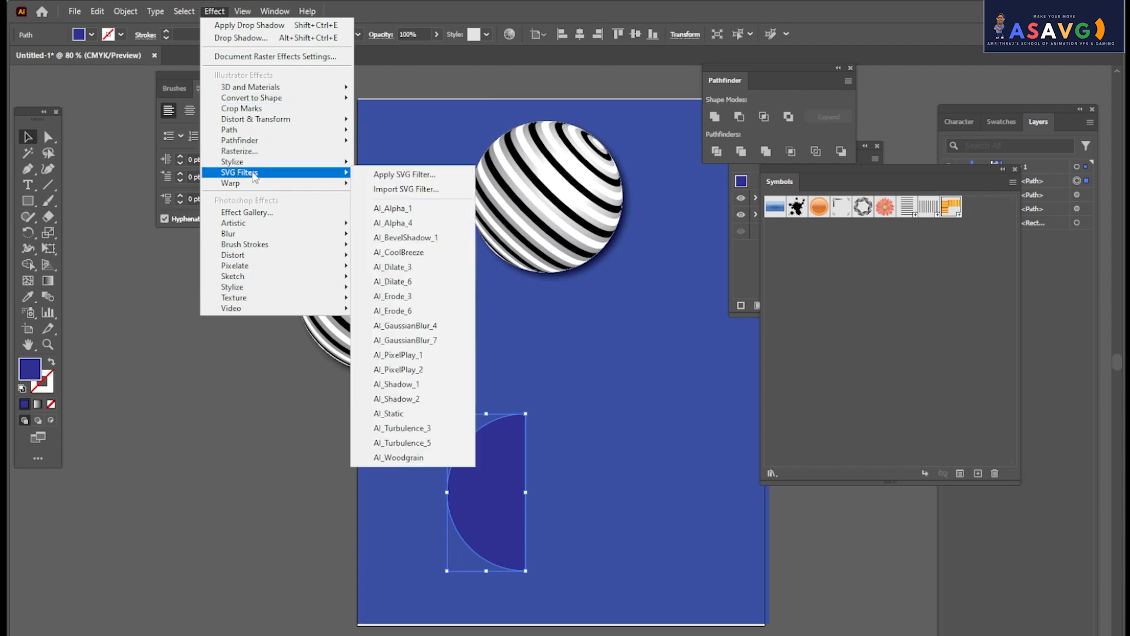
pyautogui.moveTo(251, 88)
pyautogui.moveTo(401, 162)
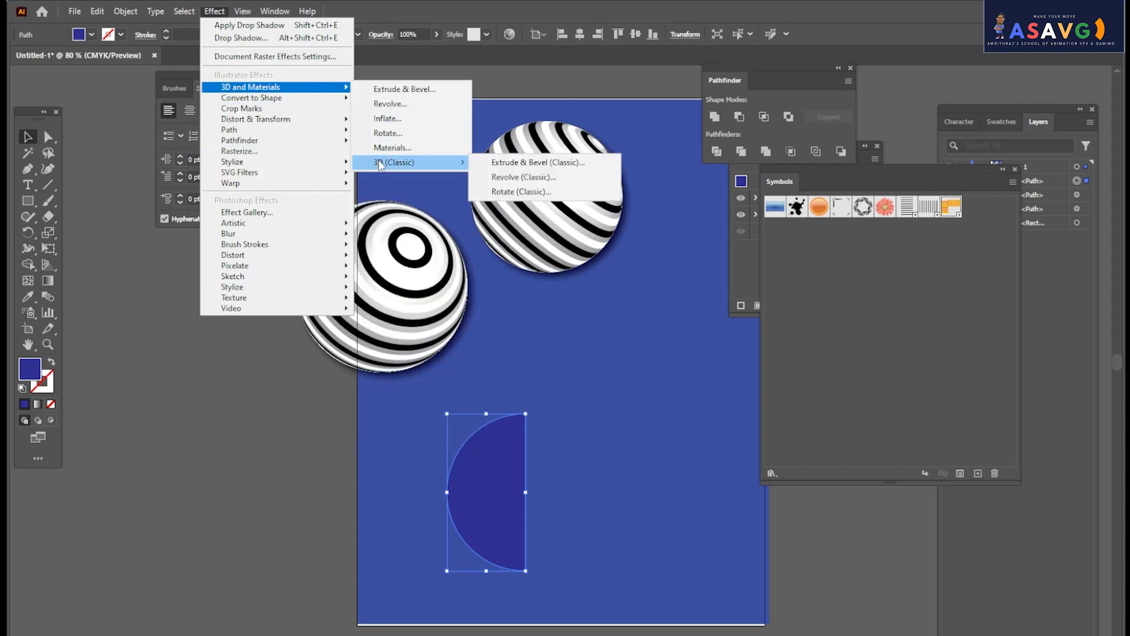
pyautogui.click(524, 177)
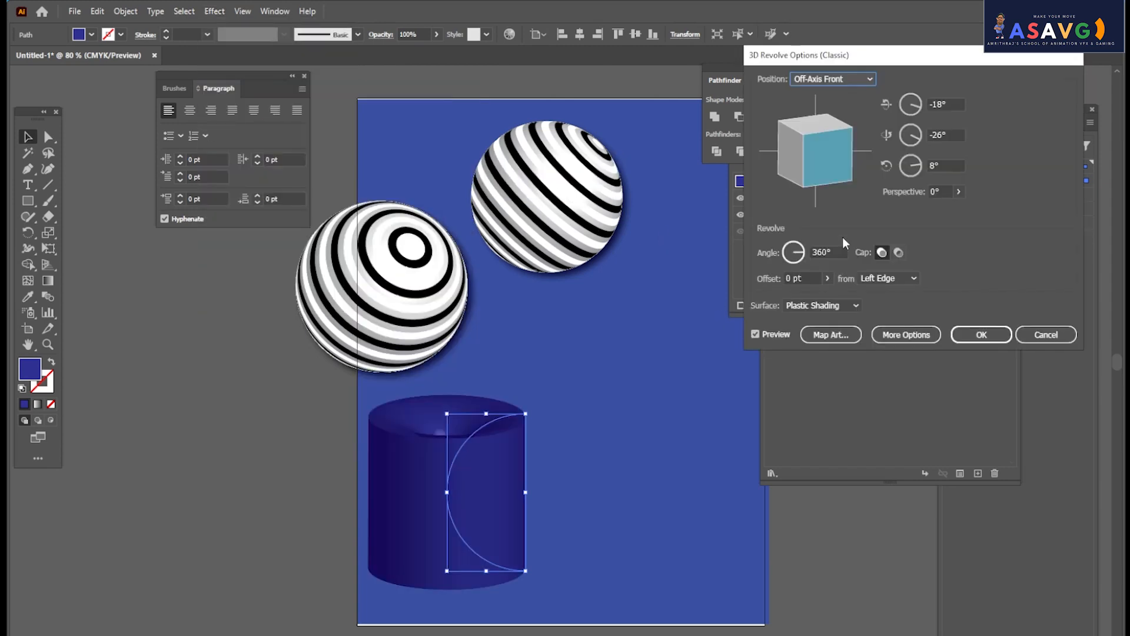
pyautogui.click(880, 280)
pyautogui.click(889, 305)
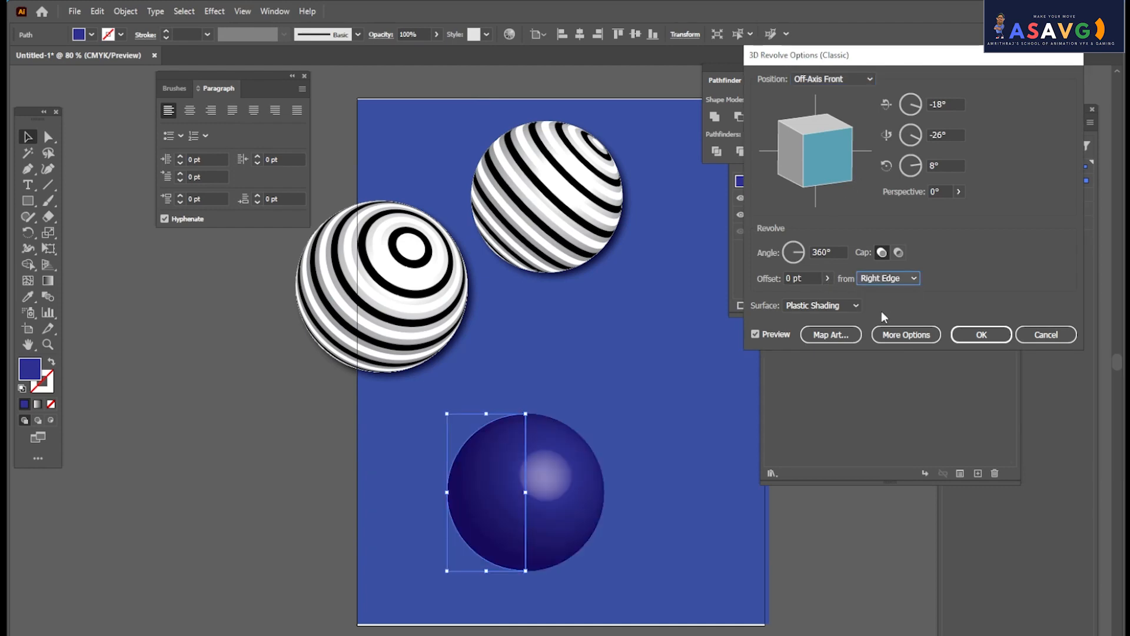
# Try the Diffuse Shading and No Shading surfaces on the revolved sphere and return it to Plastic Shading.
pyautogui.click(806, 306)
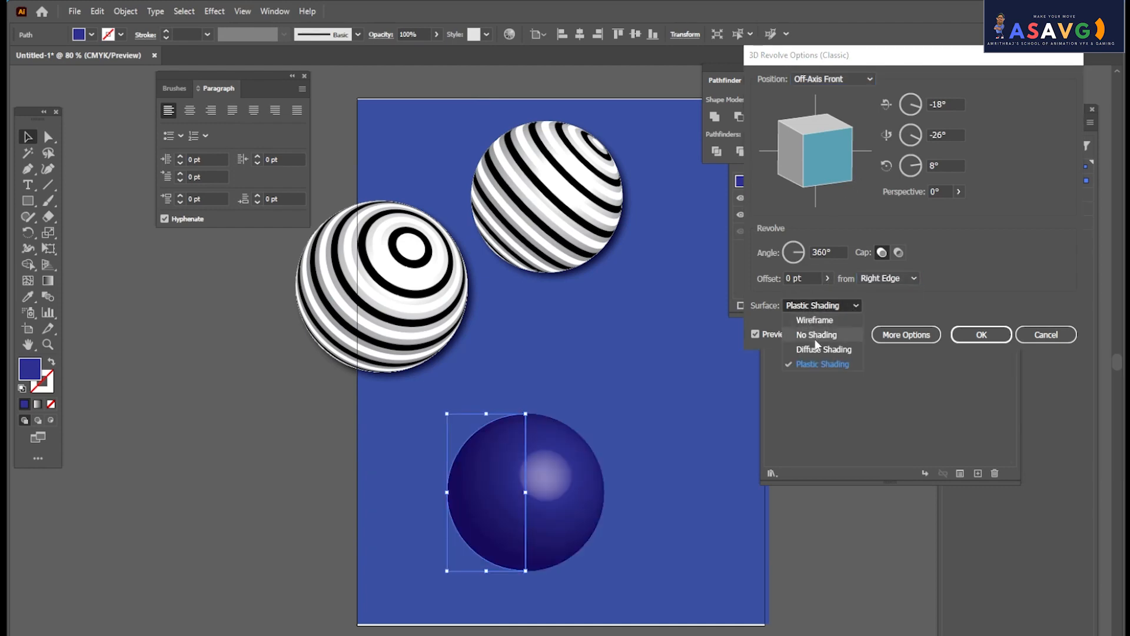
pyautogui.click(815, 348)
pyautogui.click(820, 318)
pyautogui.click(820, 333)
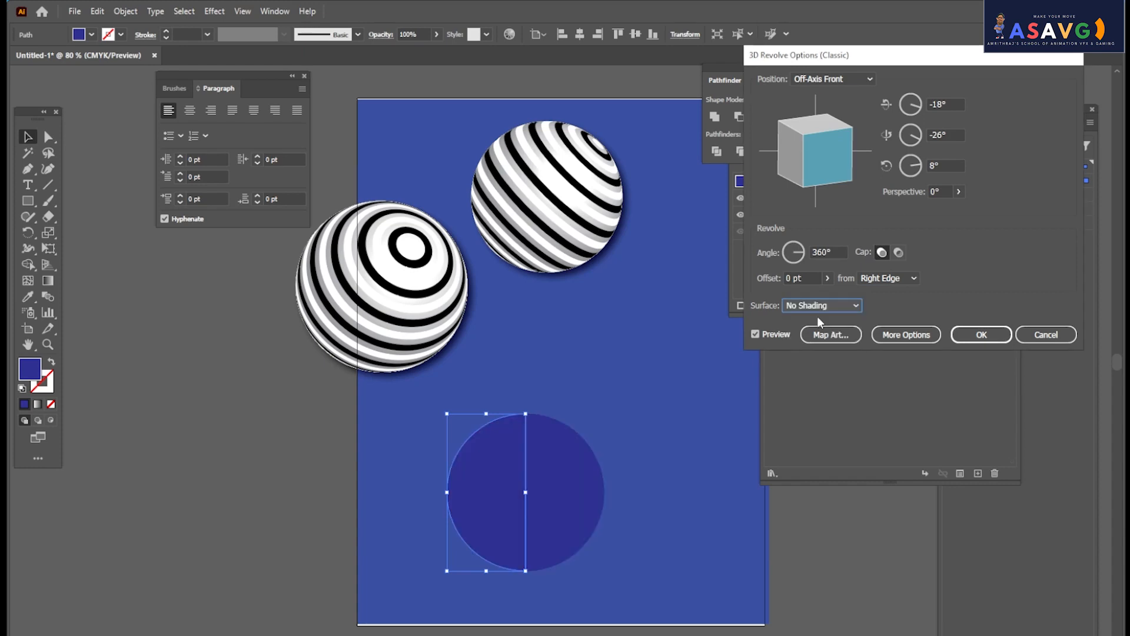
pyautogui.click(820, 306)
pyautogui.click(825, 349)
pyautogui.click(821, 305)
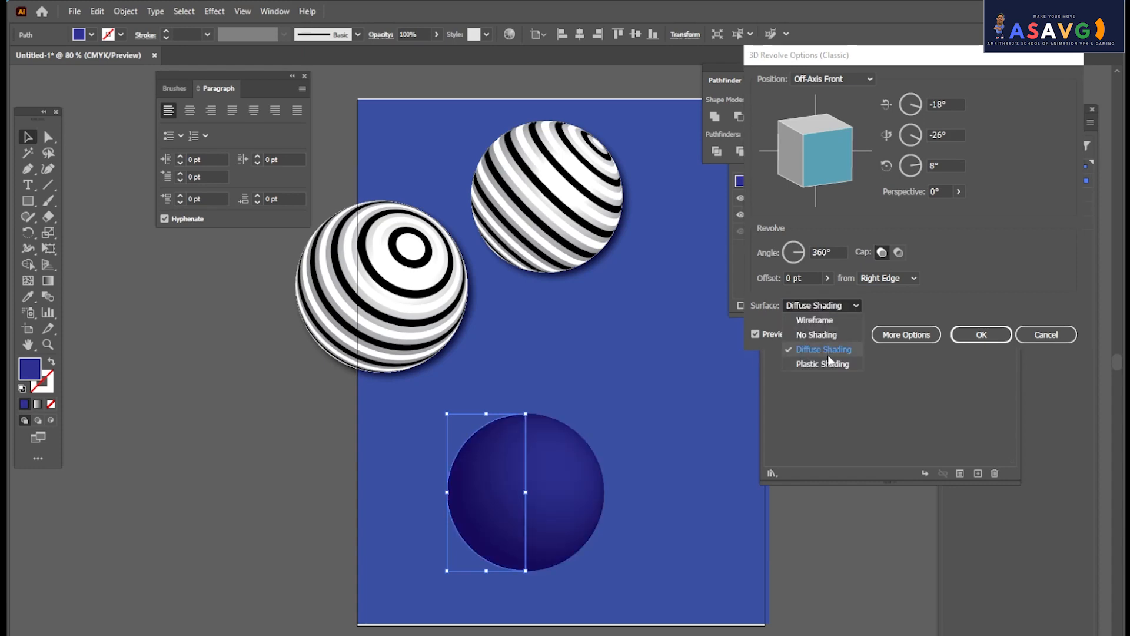
pyautogui.click(827, 364)
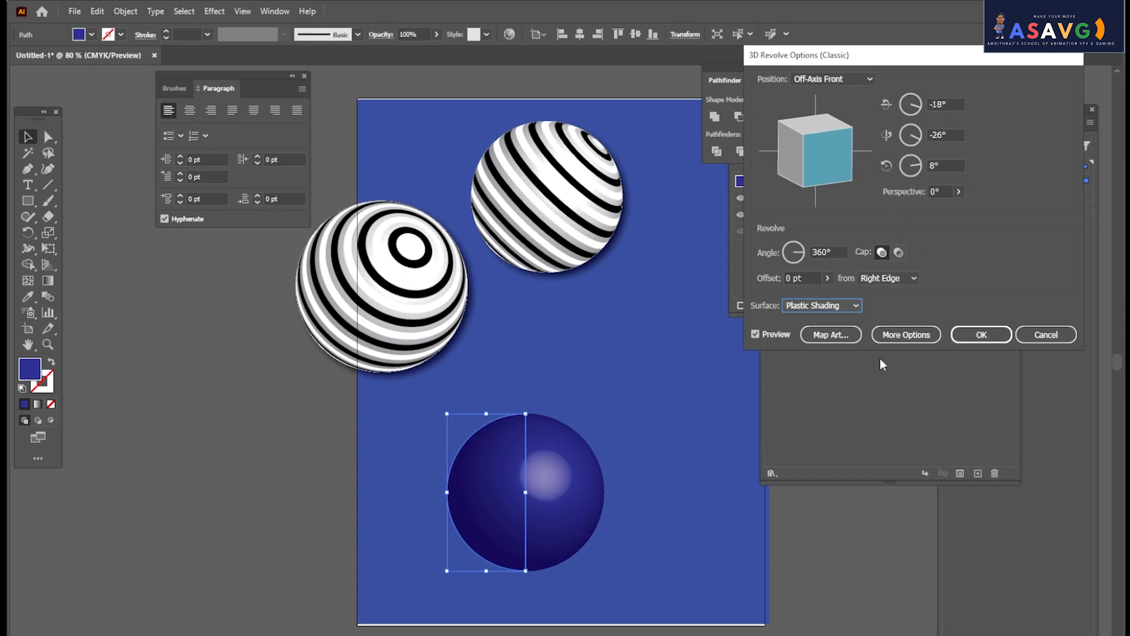
# Move the sphere's light to its upper centre and set Ambient Light to 45%, Highlight Intensity to 47% and Blend Steps to 67.
pyautogui.click(906, 335)
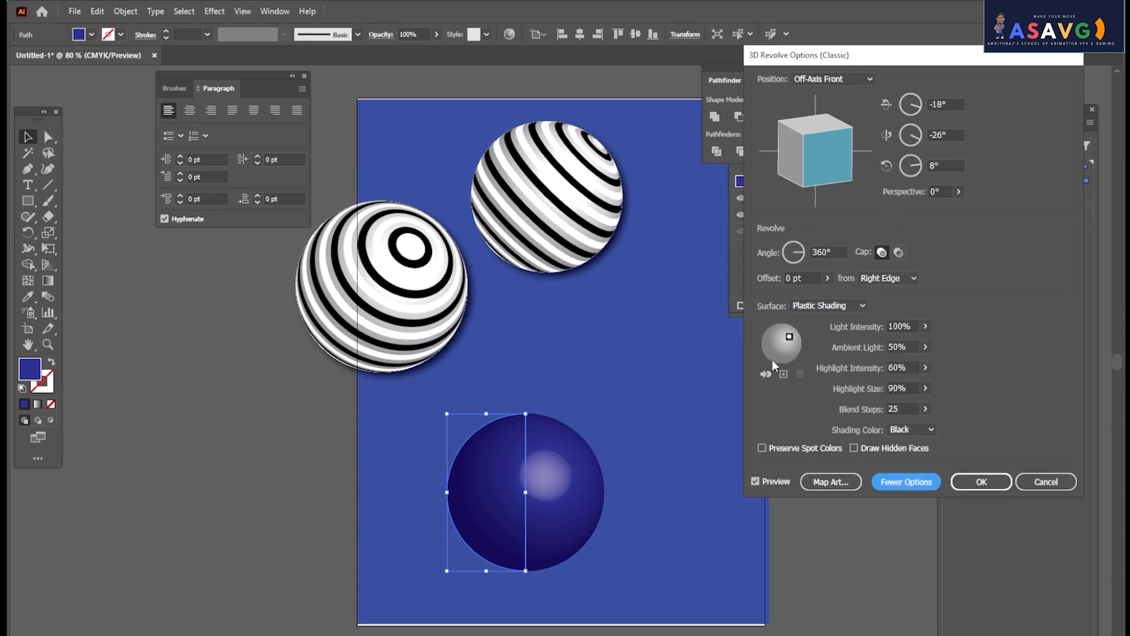
pyautogui.moveTo(790, 343)
pyautogui.mouseDown()
pyautogui.moveTo(787, 353)
pyautogui.moveTo(772, 347)
pyautogui.moveTo(783, 335)
pyautogui.mouseUp()
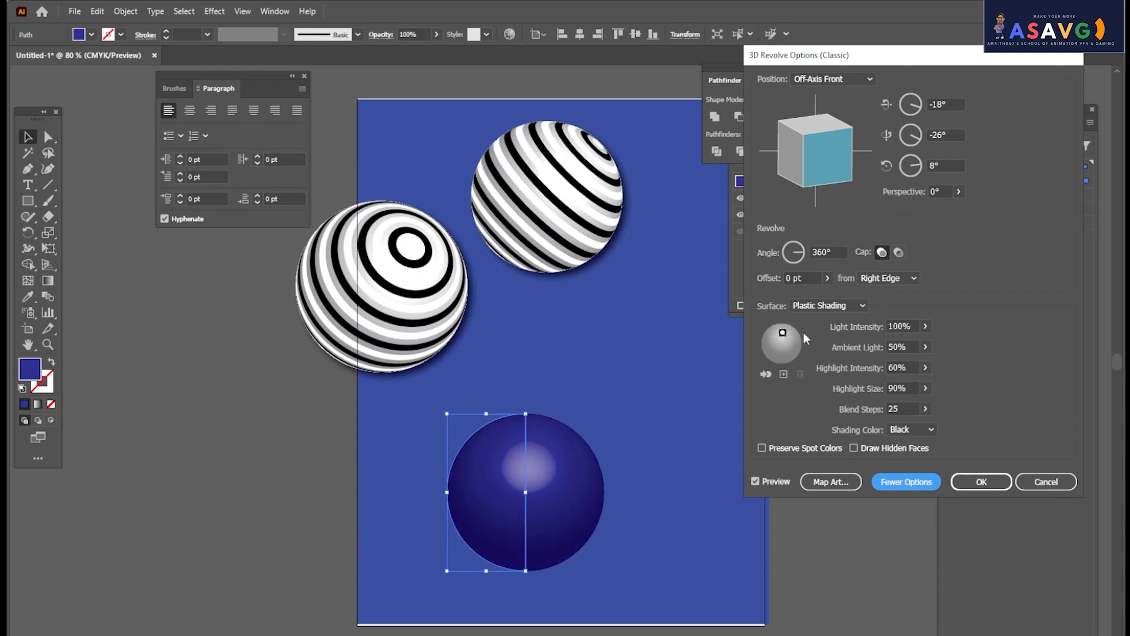
pyautogui.click(923, 327)
pyautogui.moveTo(921, 343)
pyautogui.mouseDown()
pyautogui.moveTo(911, 361)
pyautogui.moveTo(895, 360)
pyautogui.moveTo(916, 381)
pyautogui.moveTo(907, 384)
pyautogui.mouseUp()
pyautogui.click(924, 347)
pyautogui.click(925, 368)
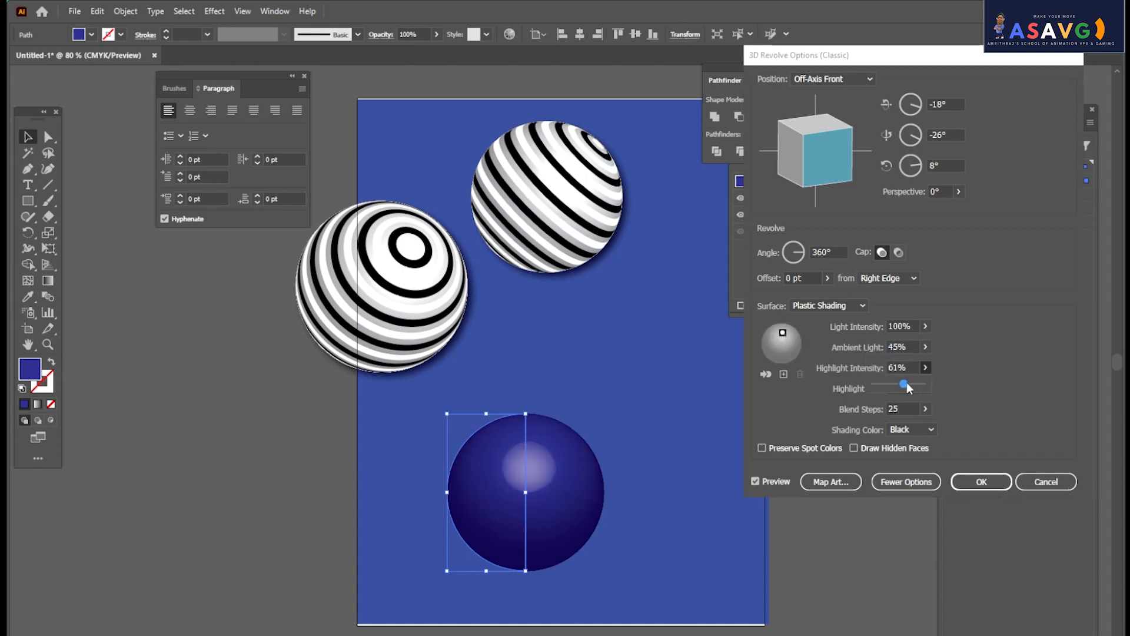
pyautogui.click(926, 409)
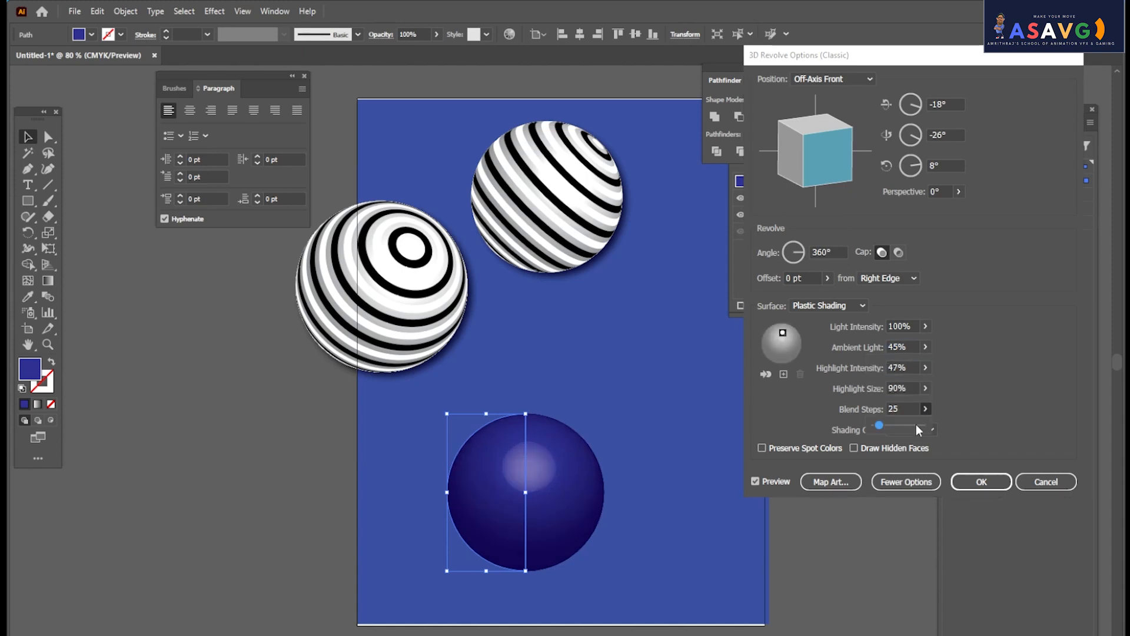
pyautogui.moveTo(877, 425); pyautogui.dragTo(886, 425)
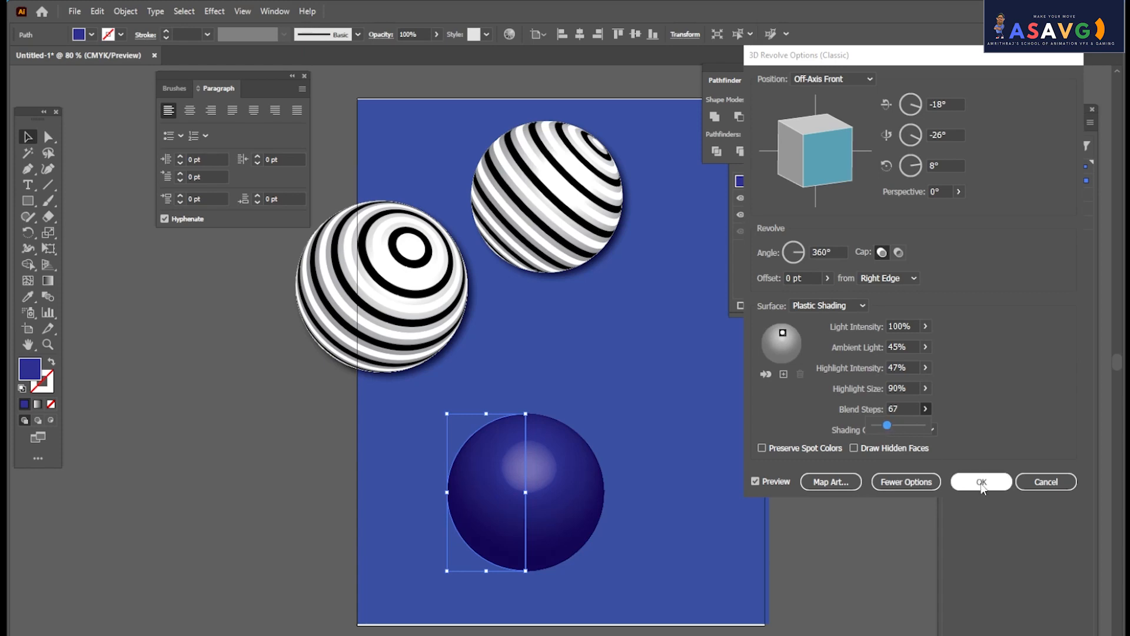
# Map New Symbol 2 onto the sphere scaled to fit, and rotate the sphere to -77°, -63° and 44°.
pyautogui.click(824, 481)
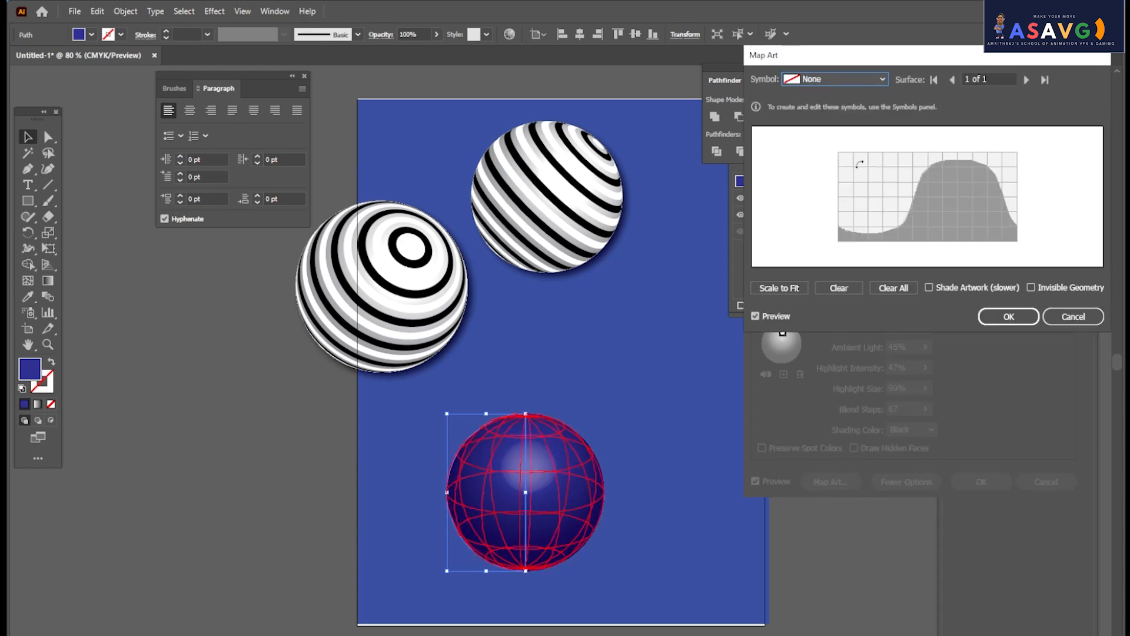
pyautogui.click(843, 80)
pyautogui.click(842, 222)
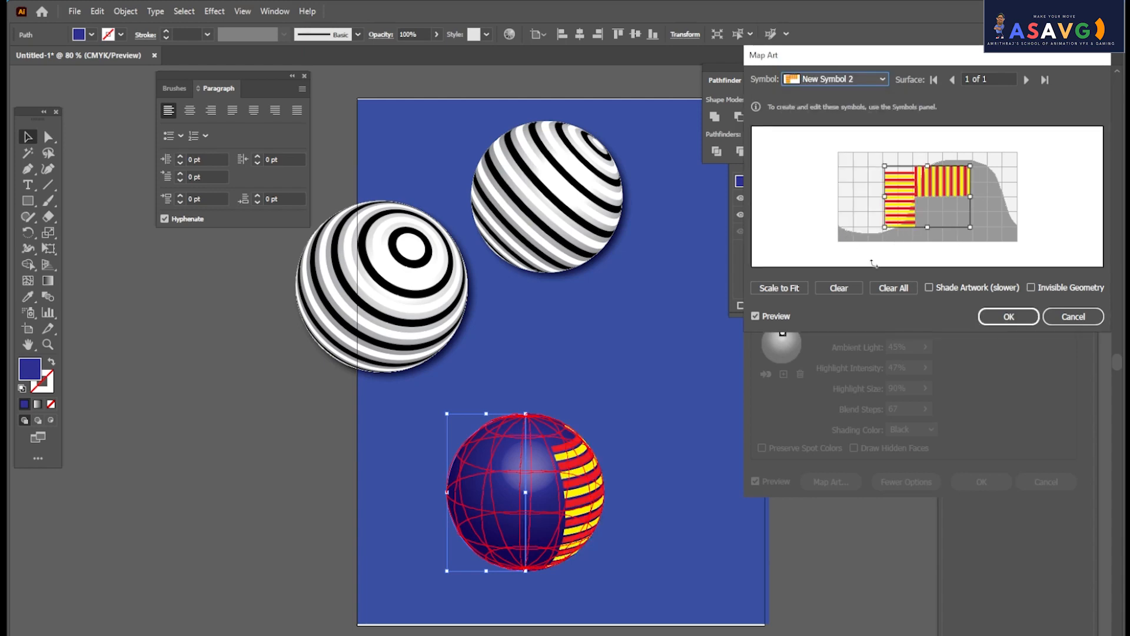
pyautogui.click(786, 288)
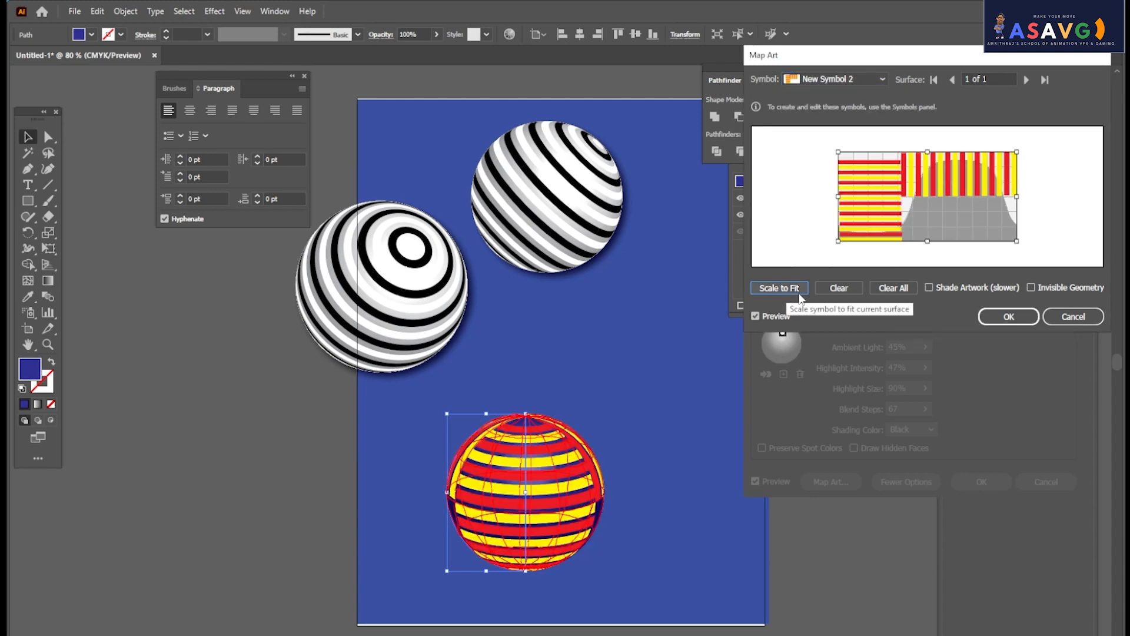
pyautogui.click(1009, 316)
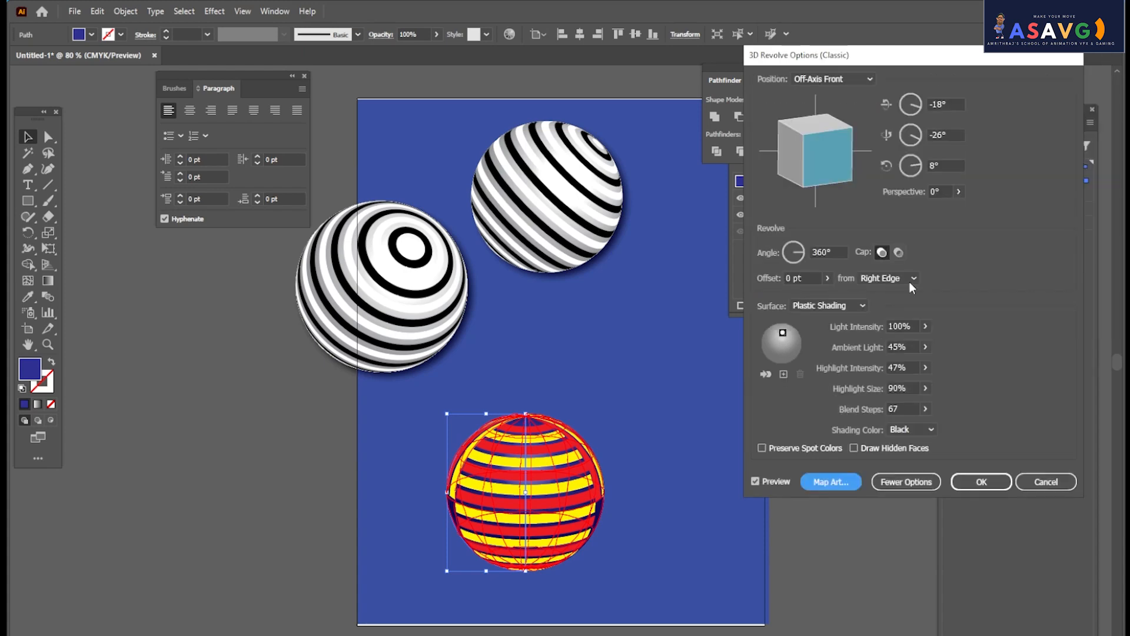
pyautogui.moveTo(838, 154); pyautogui.dragTo(860, 169)
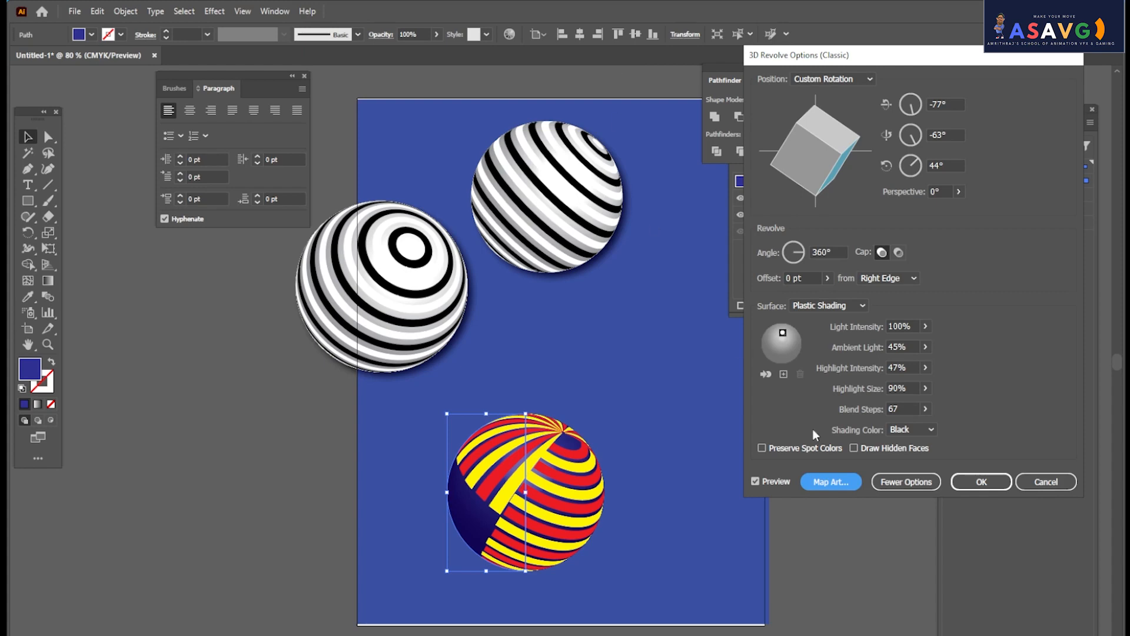
# Try New Symbol 1 as the sphere's mapped art, scaled to fit the surface.
pyautogui.click(830, 481)
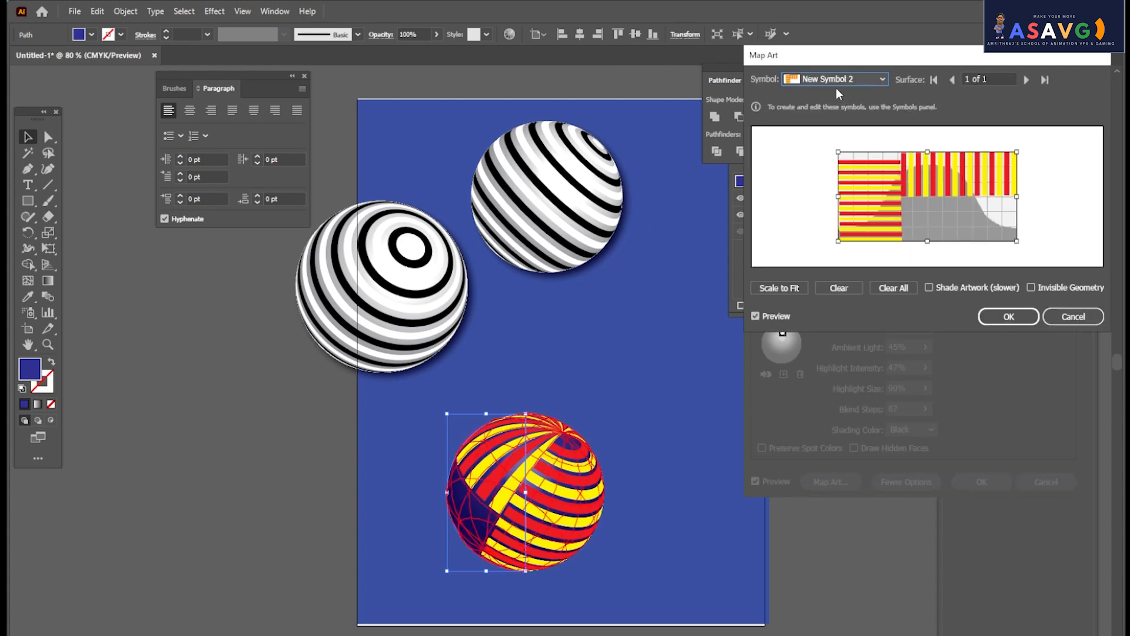
pyautogui.click(831, 82)
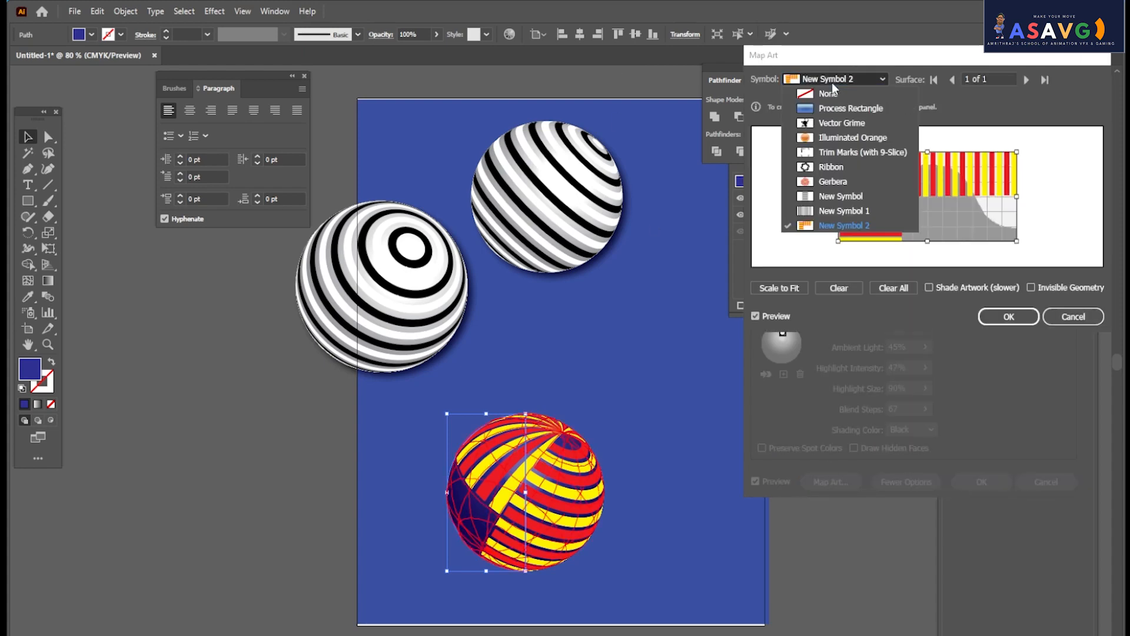
pyautogui.click(824, 207)
pyautogui.click(789, 287)
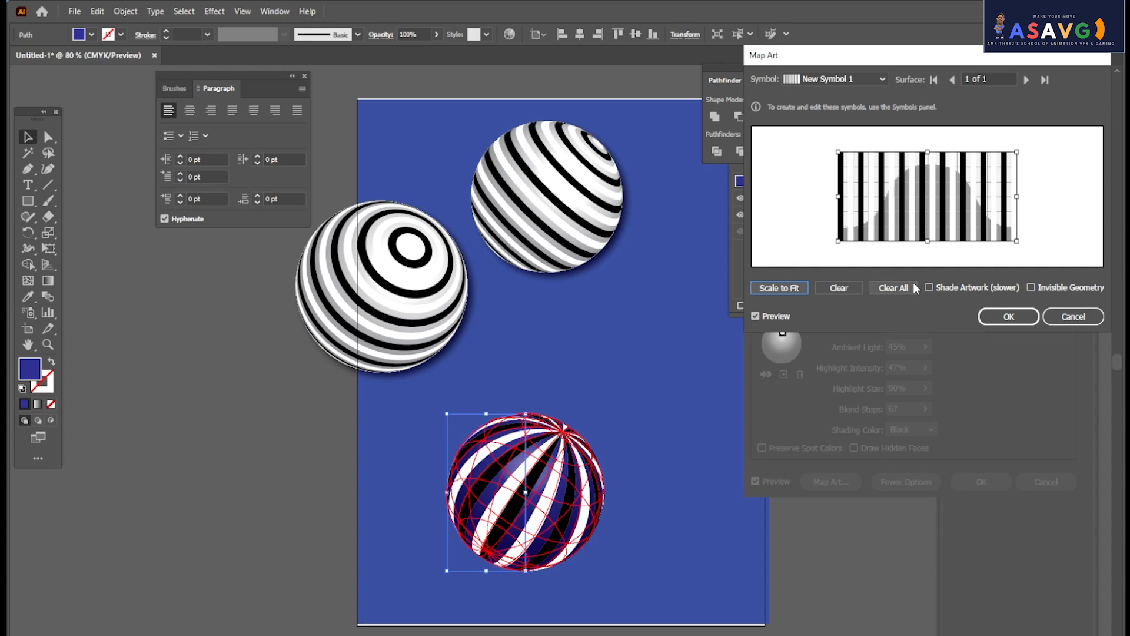
# Try the Ribbon, Illuminated Orange and Vector Grime symbols as the sphere's mapped art, scaling Vector Grime to fit.
pyautogui.click(794, 83)
pyautogui.click(806, 172)
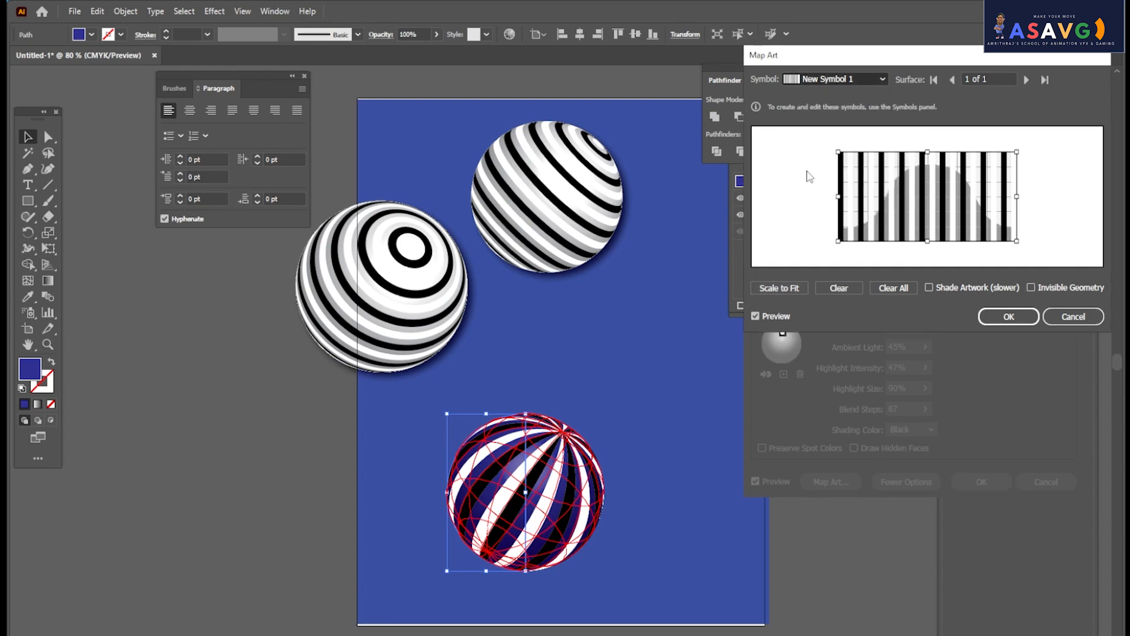
pyautogui.click(810, 77)
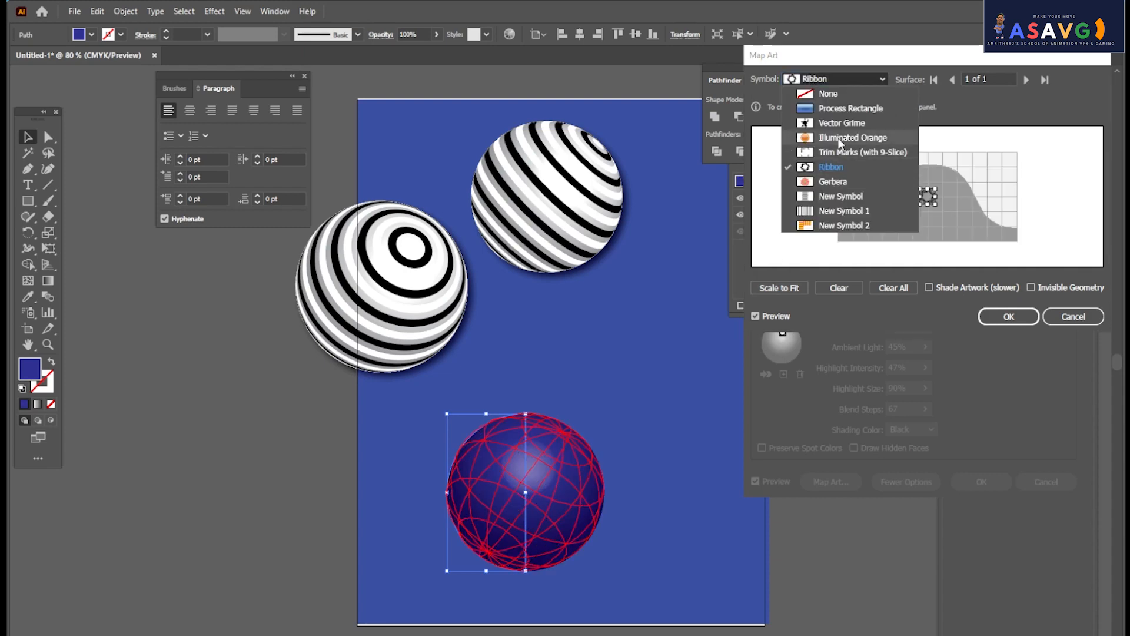
pyautogui.click(840, 139)
pyautogui.click(828, 77)
pyautogui.click(829, 123)
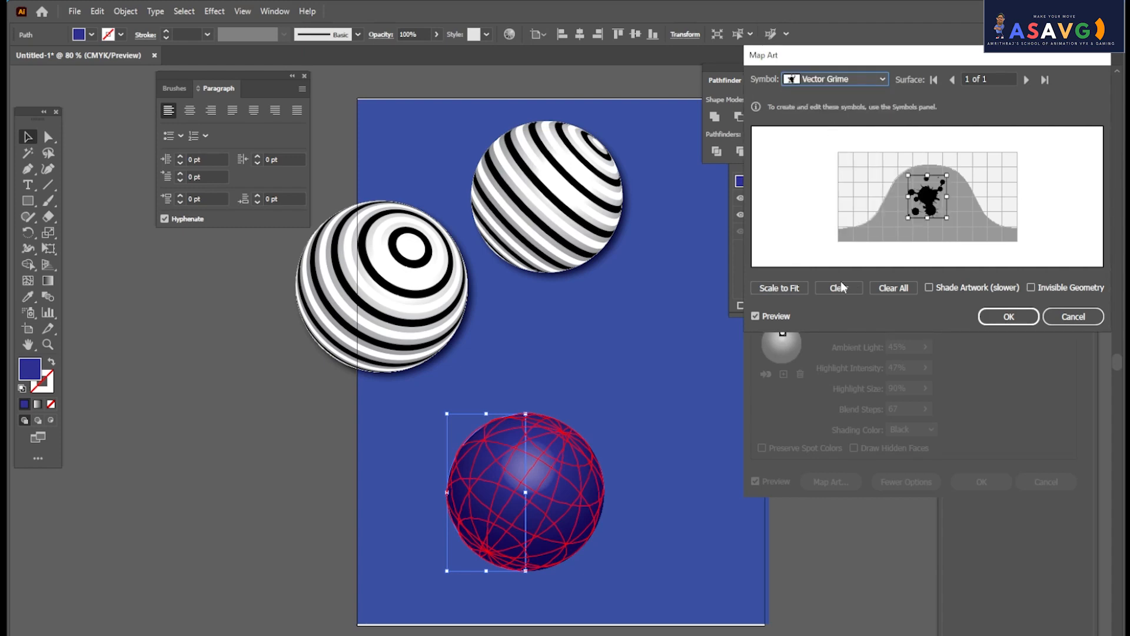
pyautogui.click(772, 286)
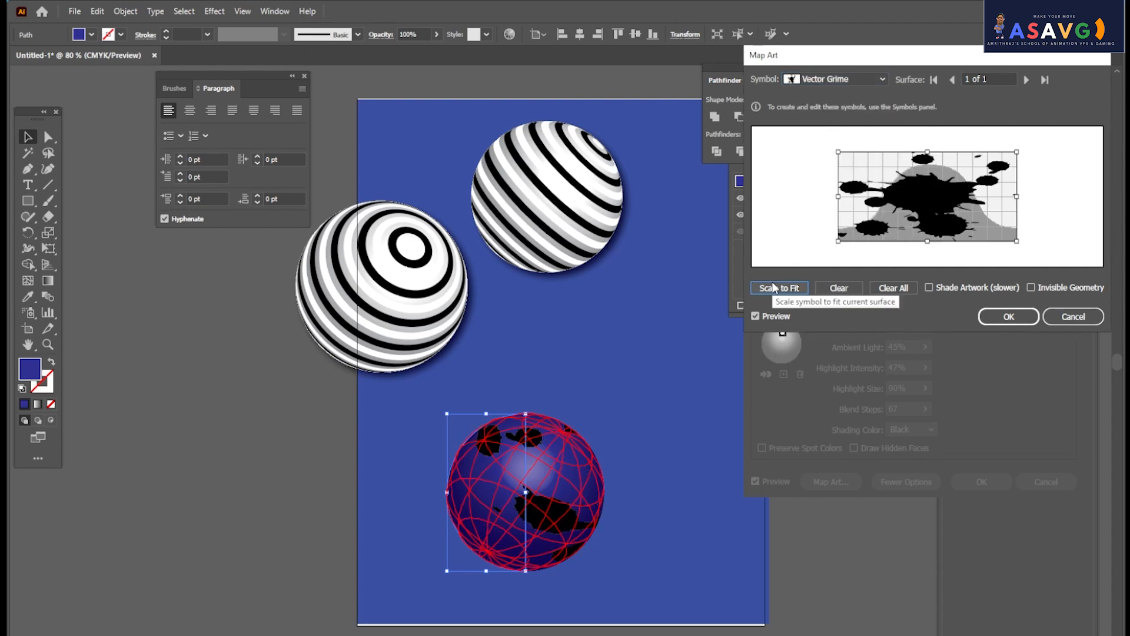
# Map the Trim Marks (with 9-Slice) symbol onto the sphere scaled to fit, and slightly shift and resize it.
pyautogui.click(839, 80)
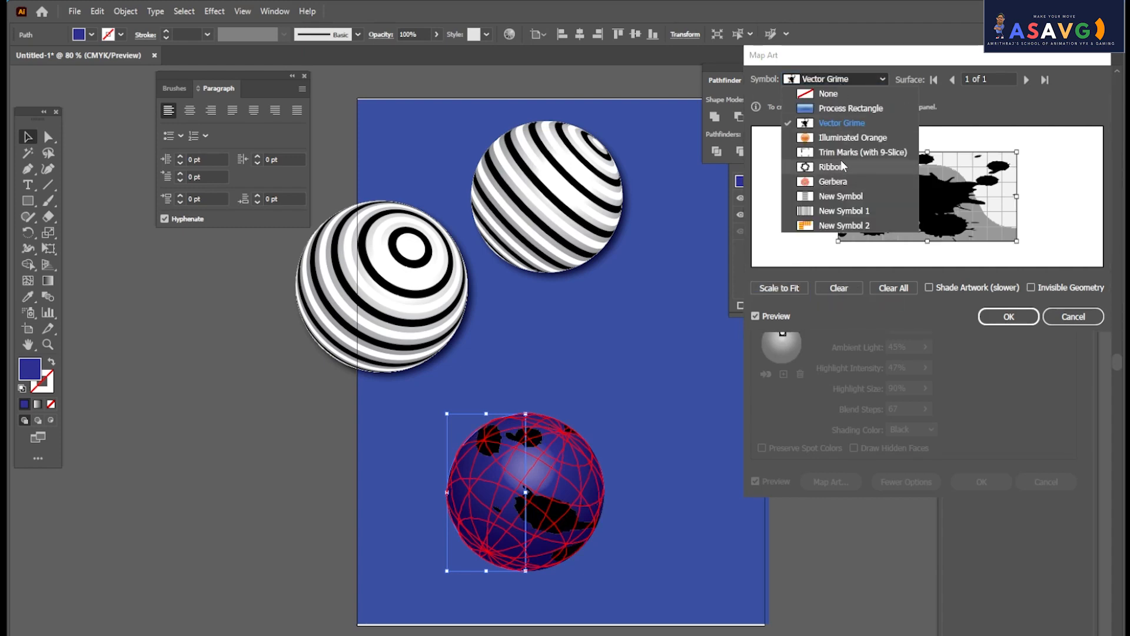
pyautogui.click(850, 151)
pyautogui.click(794, 288)
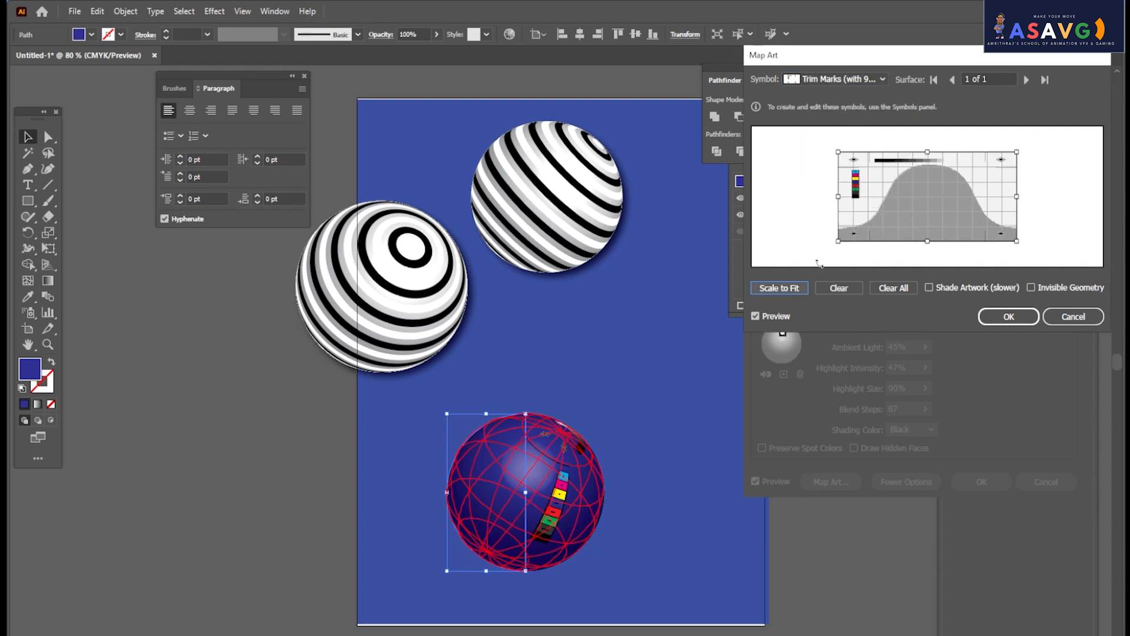
pyautogui.moveTo(857, 201)
pyautogui.mouseDown()
pyautogui.moveTo(884, 206)
pyautogui.moveTo(861, 193)
pyautogui.mouseUp()
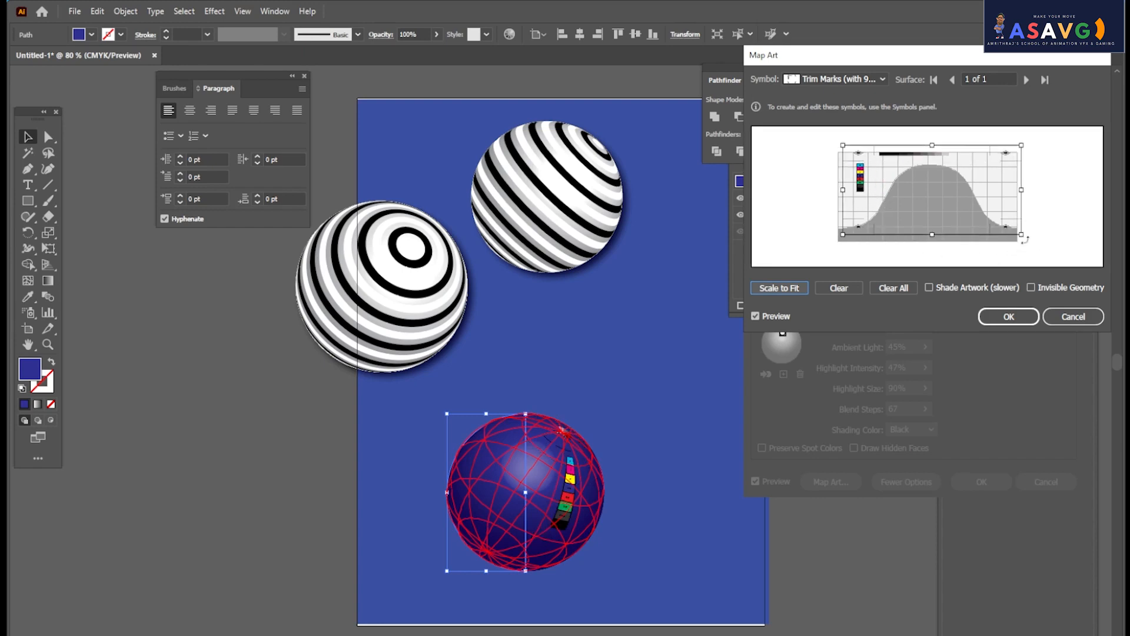
pyautogui.moveTo(1025, 238); pyautogui.dragTo(1020, 248)
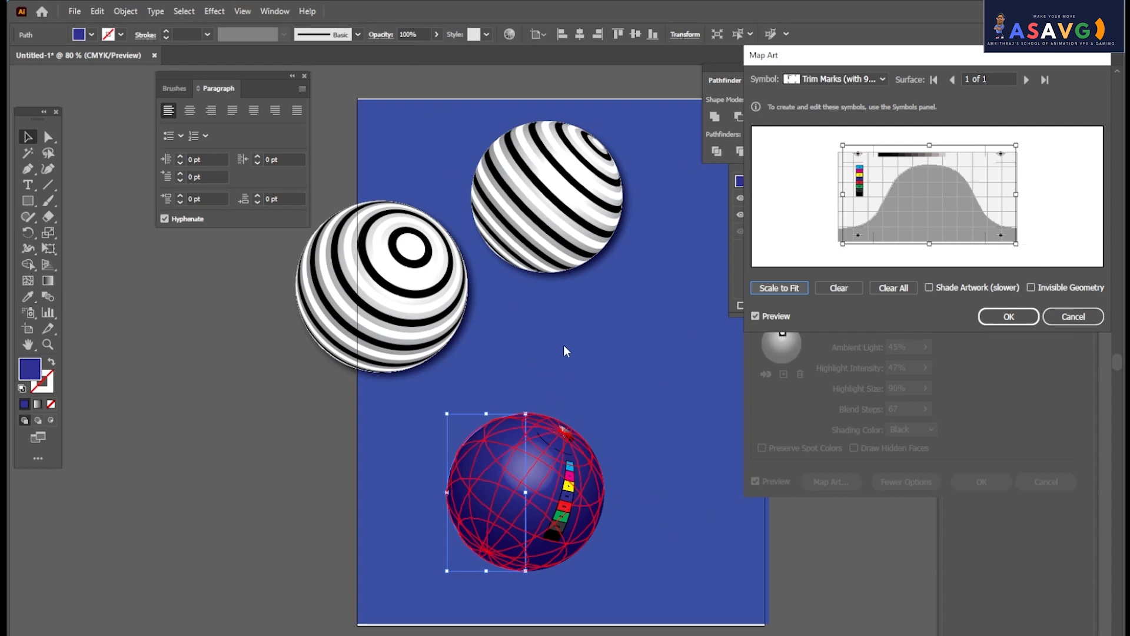
# Switch to File Explorer and browse the DATA 2 (F:) drive to the Nuke project folder.
pyautogui.press('super+e')
pyautogui.doubleClick(497, 200)
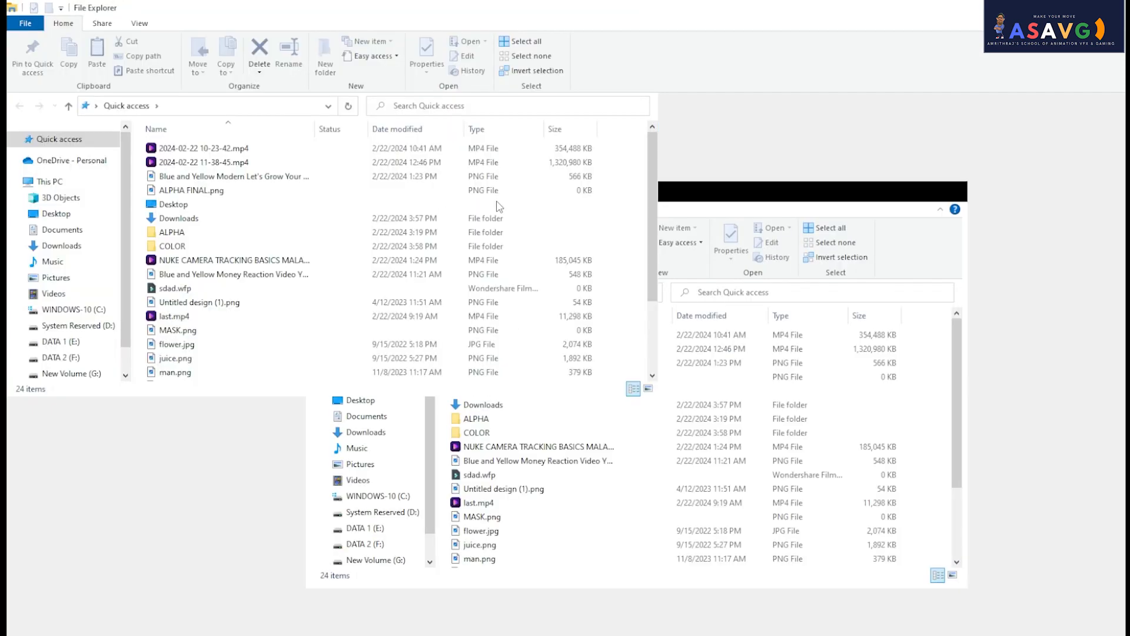
pyautogui.click(70, 375)
pyautogui.click(62, 358)
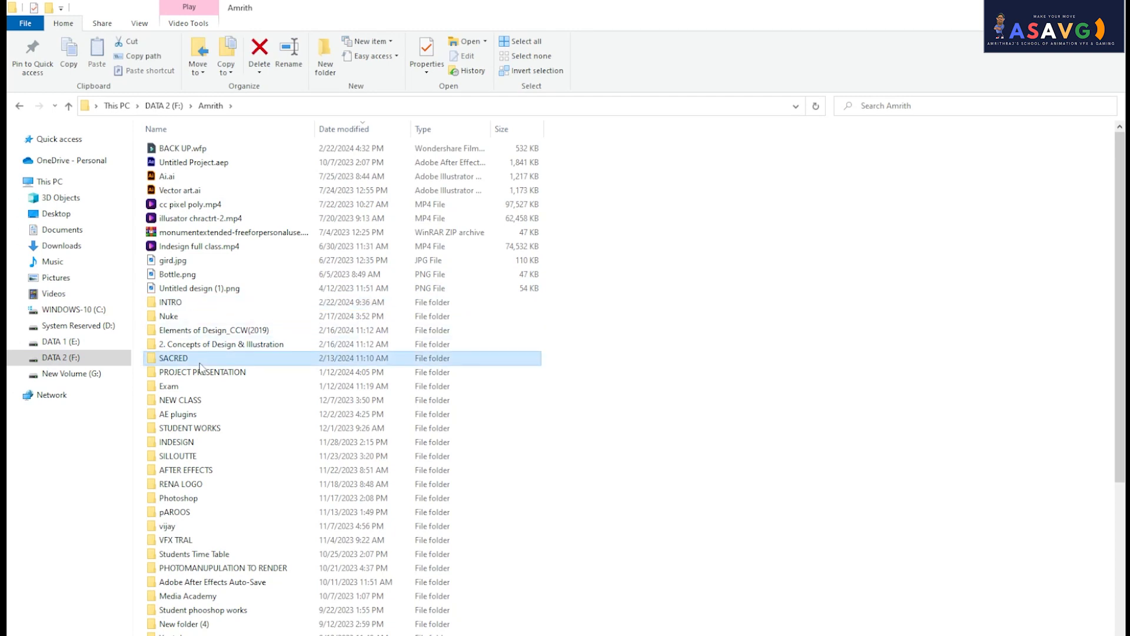
pyautogui.click(92, 374)
pyautogui.click(73, 359)
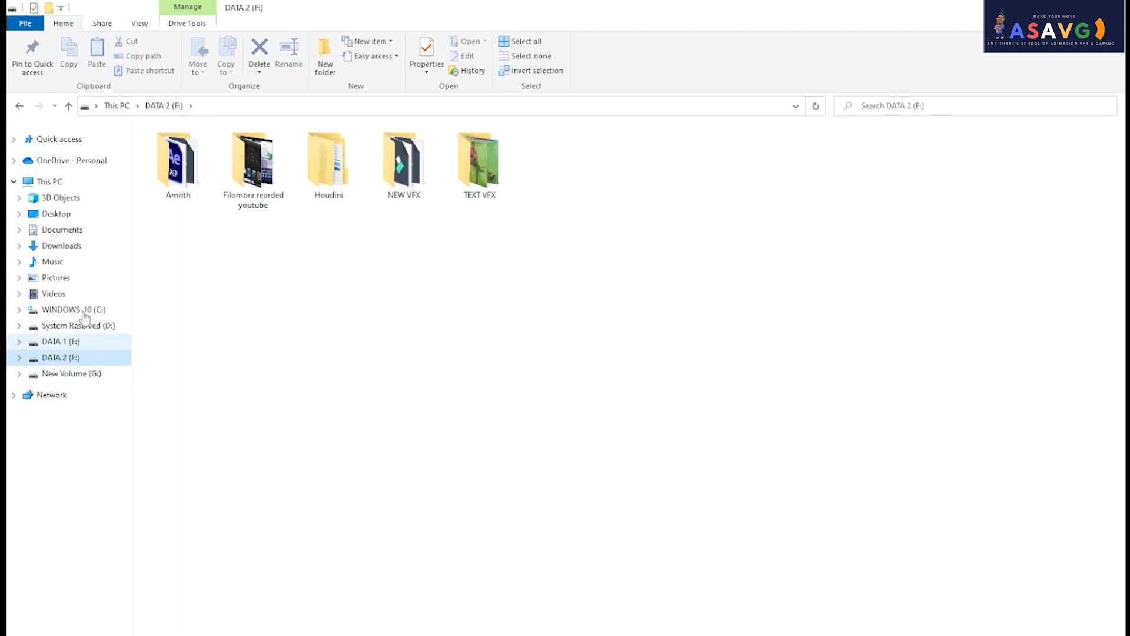
pyautogui.doubleClick(176, 162)
pyautogui.click(203, 288)
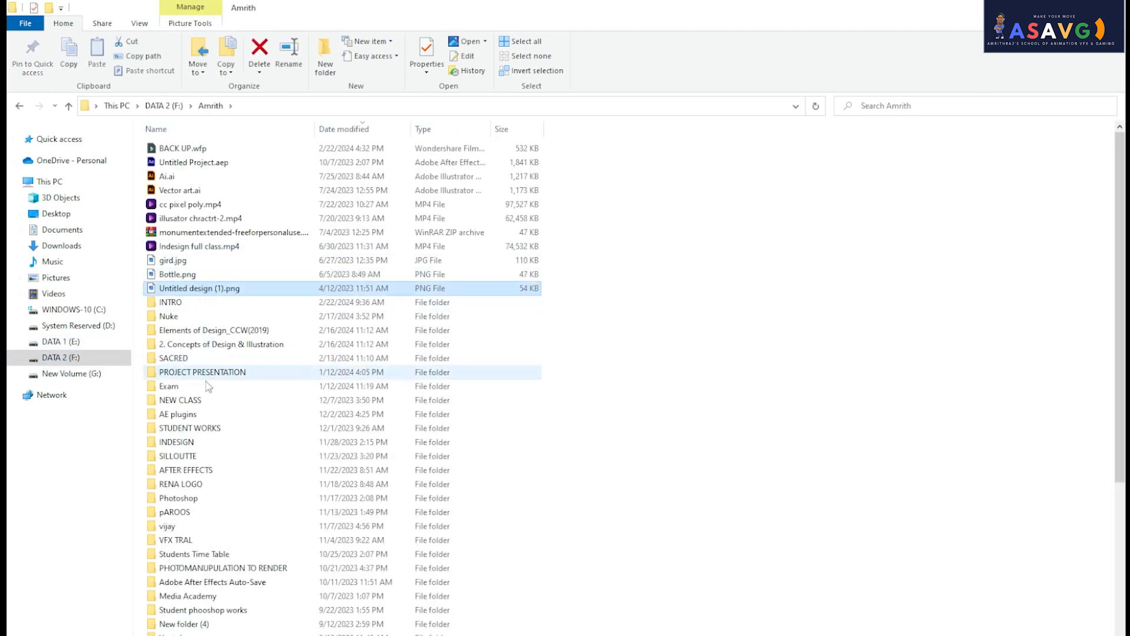
pyautogui.click(190, 347)
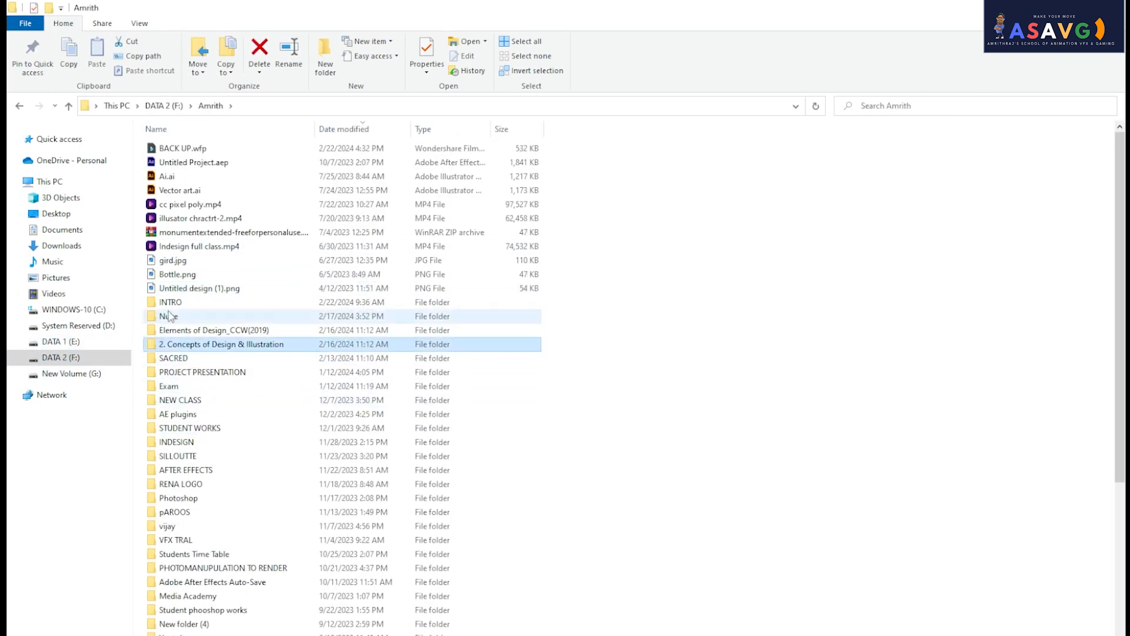
pyautogui.click(169, 318)
pyautogui.doubleClick(170, 319)
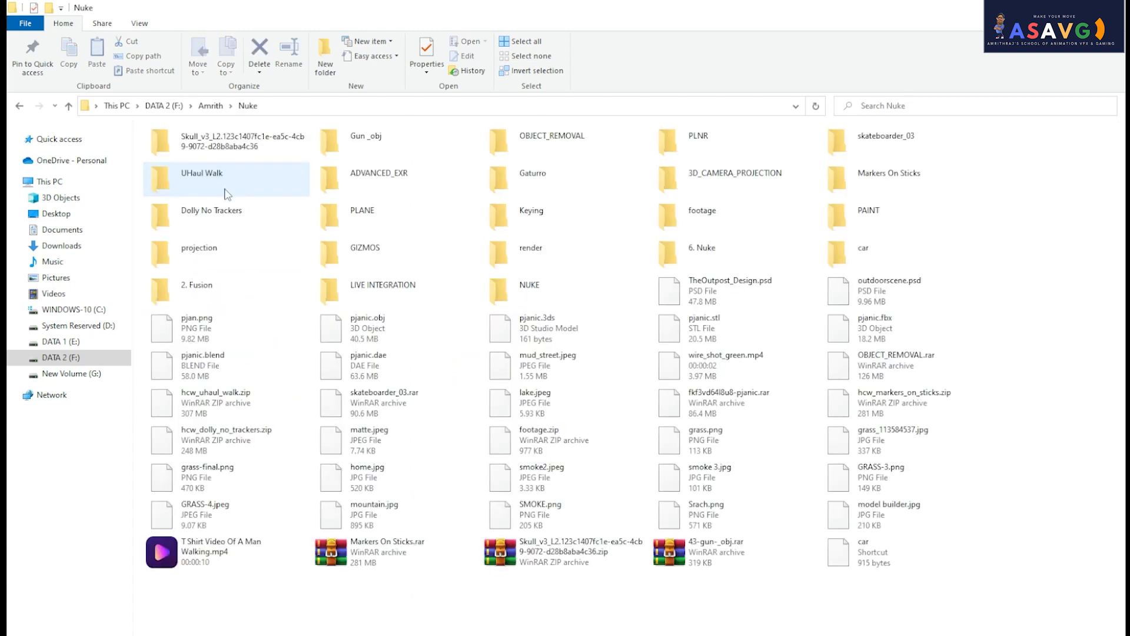
# Find earth_map.exr in the 3D BASICS folder inside the NUKE subfolder and copy that folder's path.
pyautogui.click(521, 257)
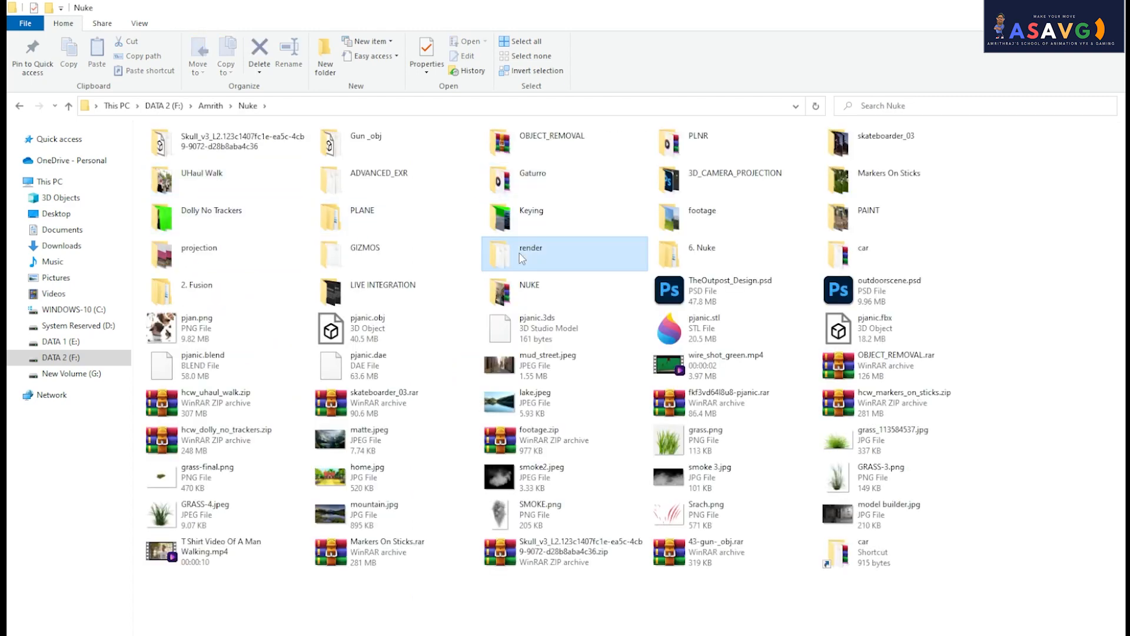
pyautogui.doubleClick(503, 292)
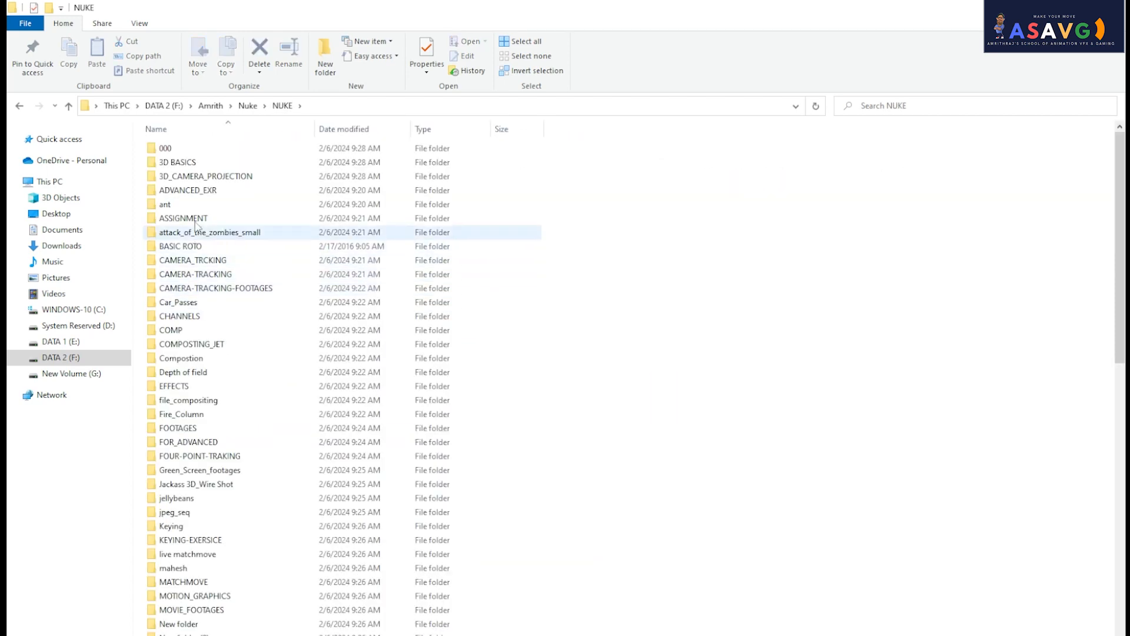
pyautogui.doubleClick(200, 162)
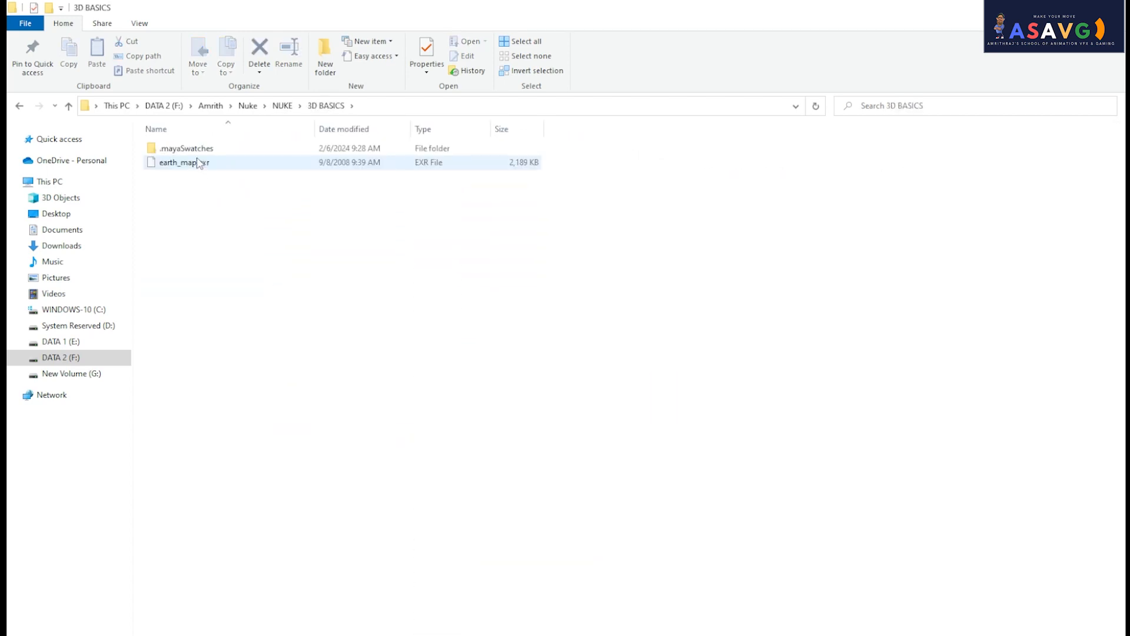
pyautogui.click(198, 163)
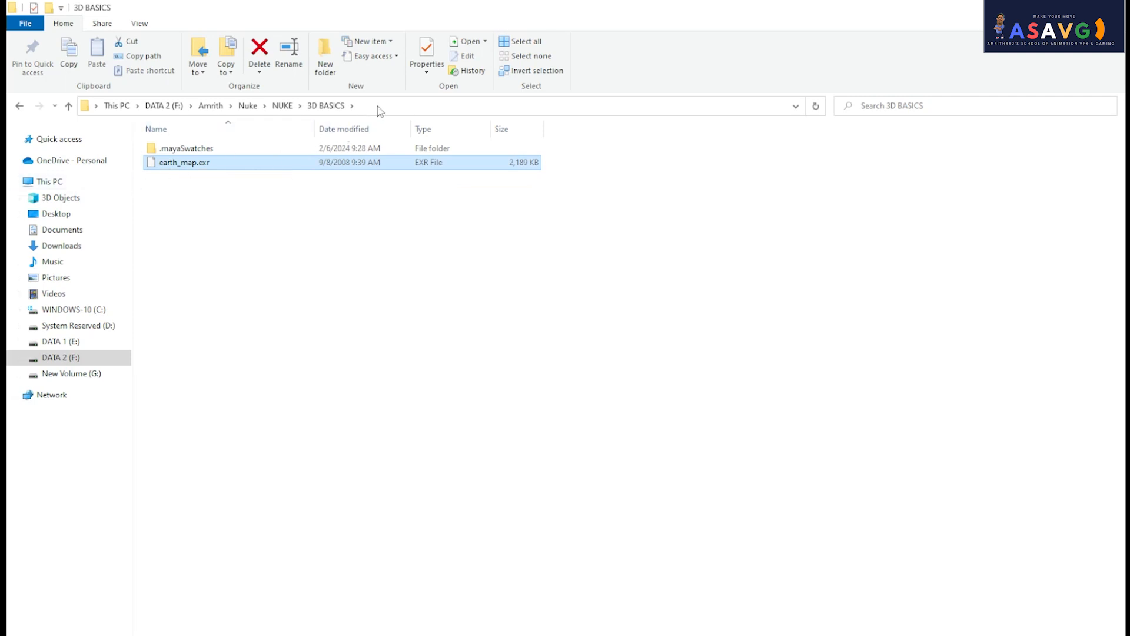
pyautogui.click(395, 104)
pyautogui.hotkey('ctrl', 'c')
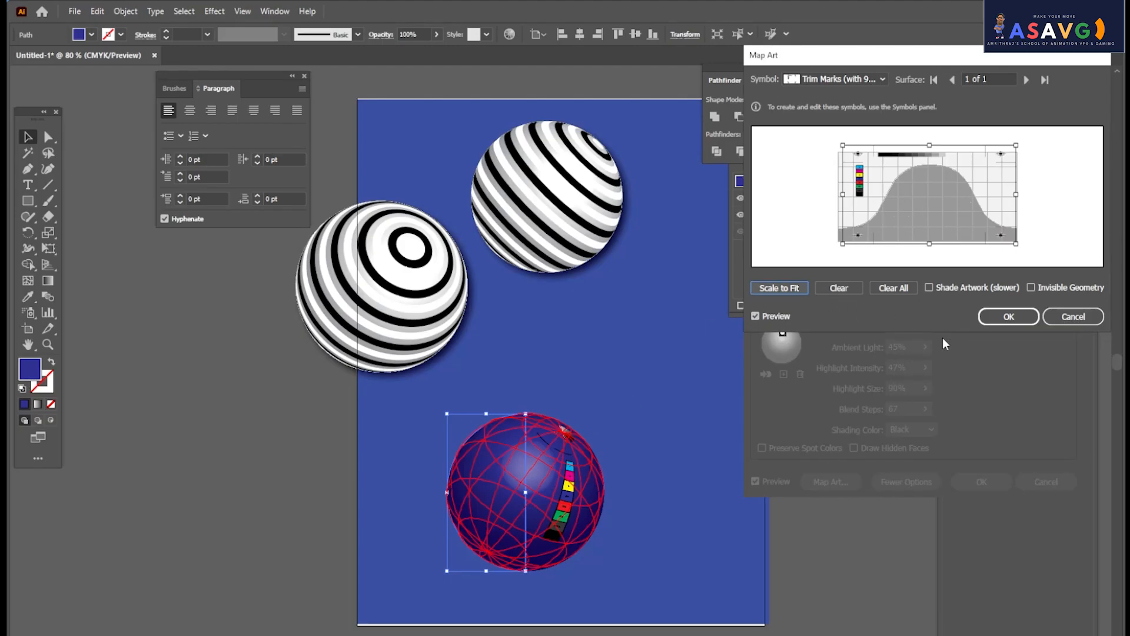
# Switch back to Illustrator, close the art mapping and cancel the 3D Revolve on the half circle.
pyautogui.click(1009, 317)
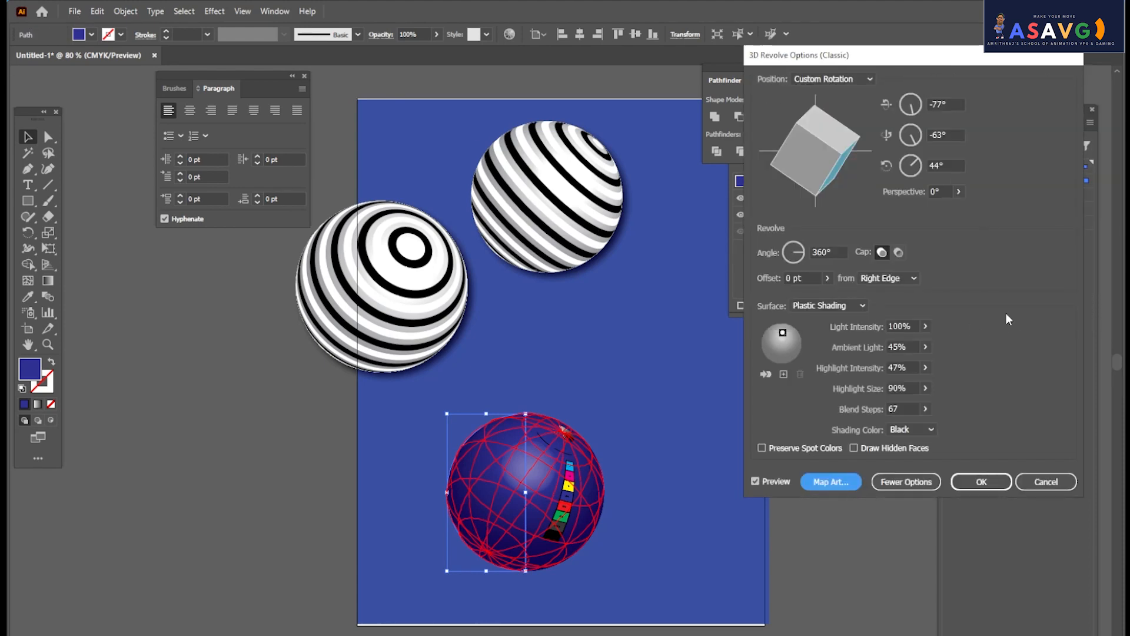
pyautogui.click(1046, 482)
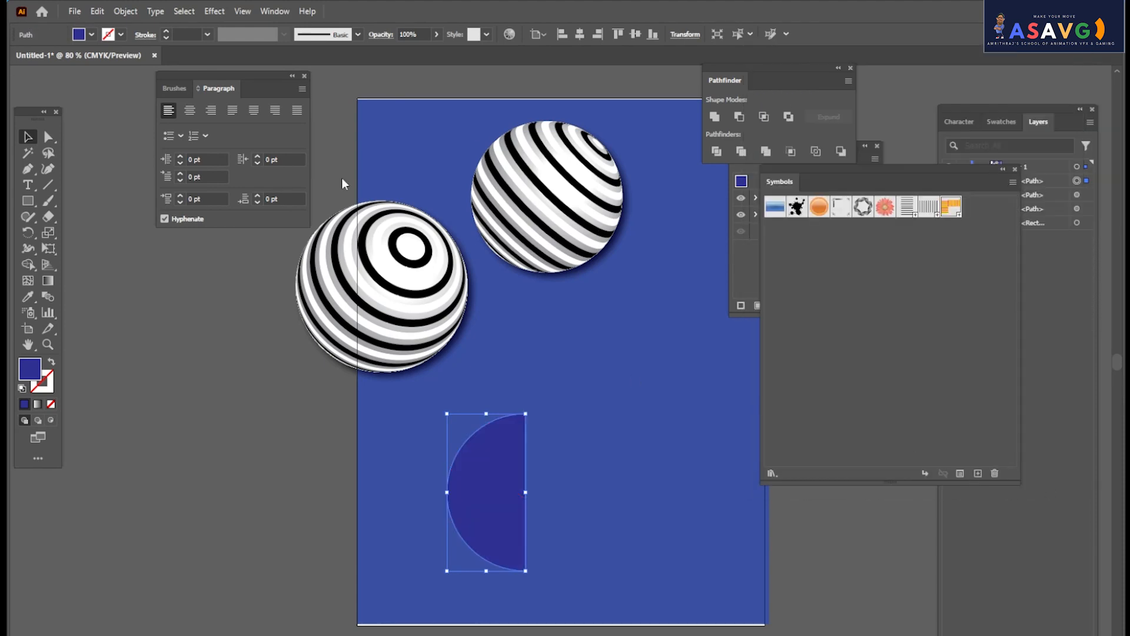
# Try to place earth_map.exr from the 3D BASICS folder into the document.
pyautogui.click(75, 11)
pyautogui.click(126, 257)
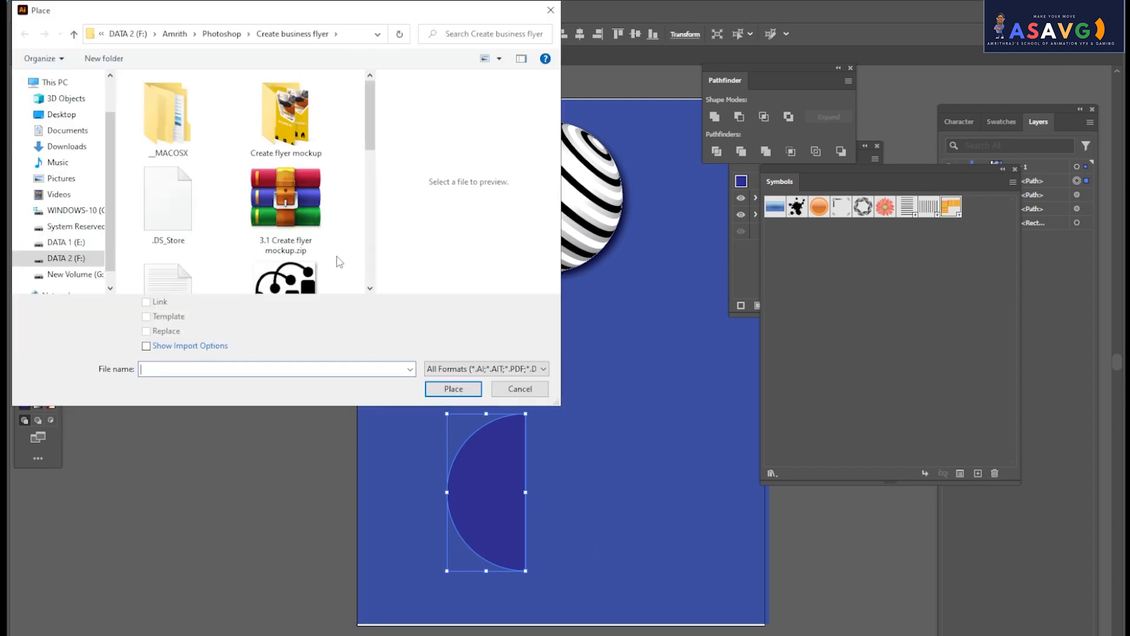
pyautogui.doubleClick(183, 113)
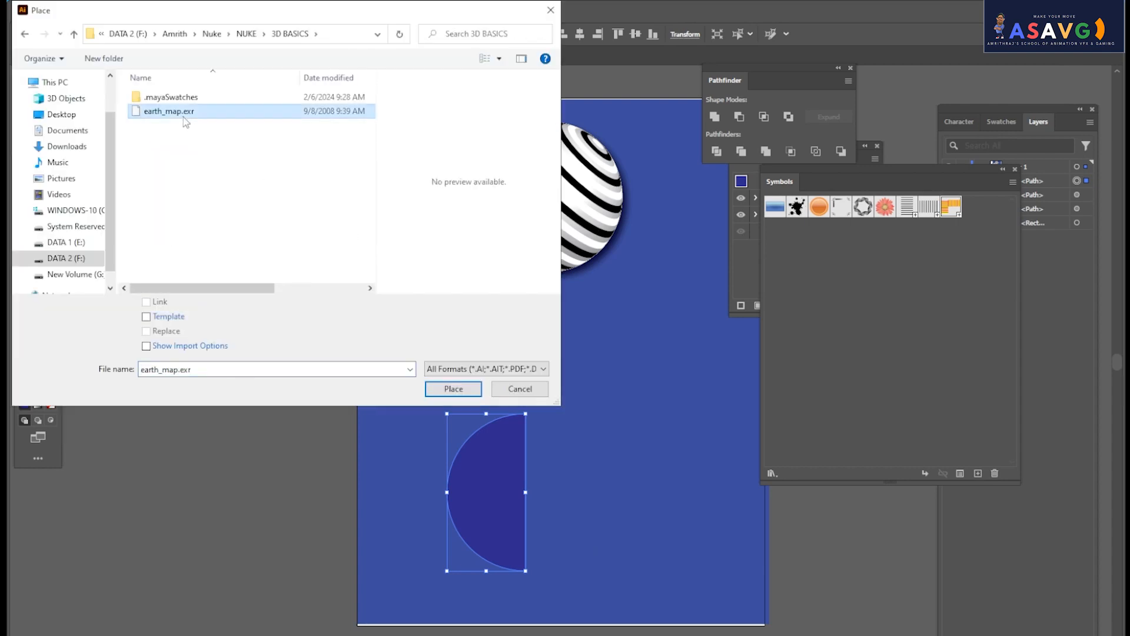
pyautogui.click(523, 345)
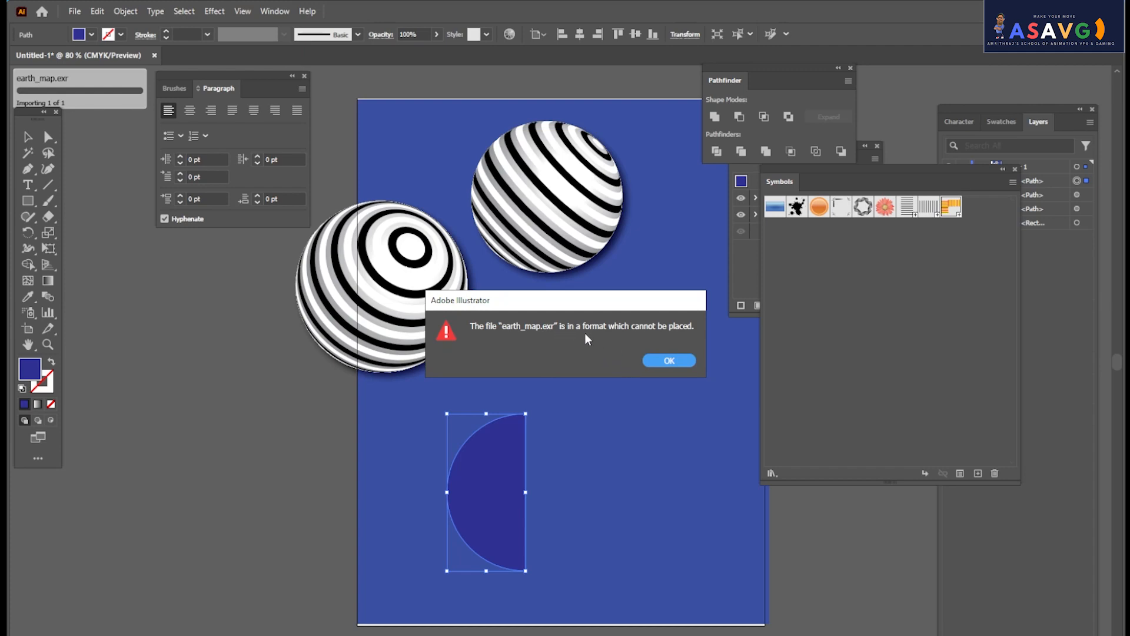
pyautogui.click(669, 360)
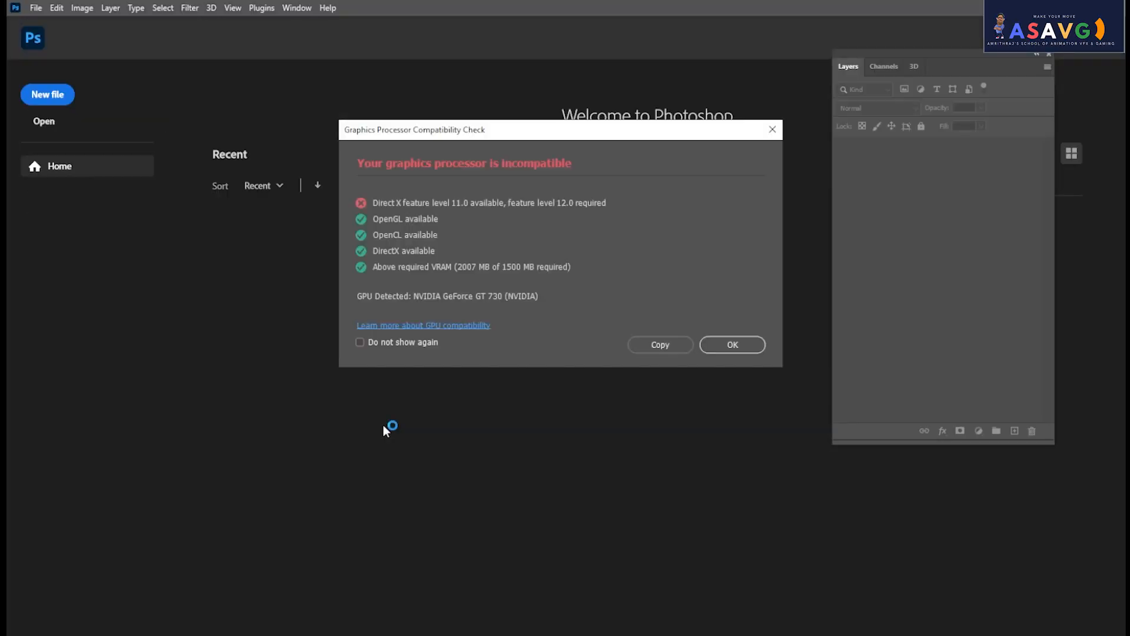
# Switch to Photoshop and open earth_map.exr from the copied 3D BASICS path, reading its alpha channel data as transparency.
pyautogui.click(742, 345)
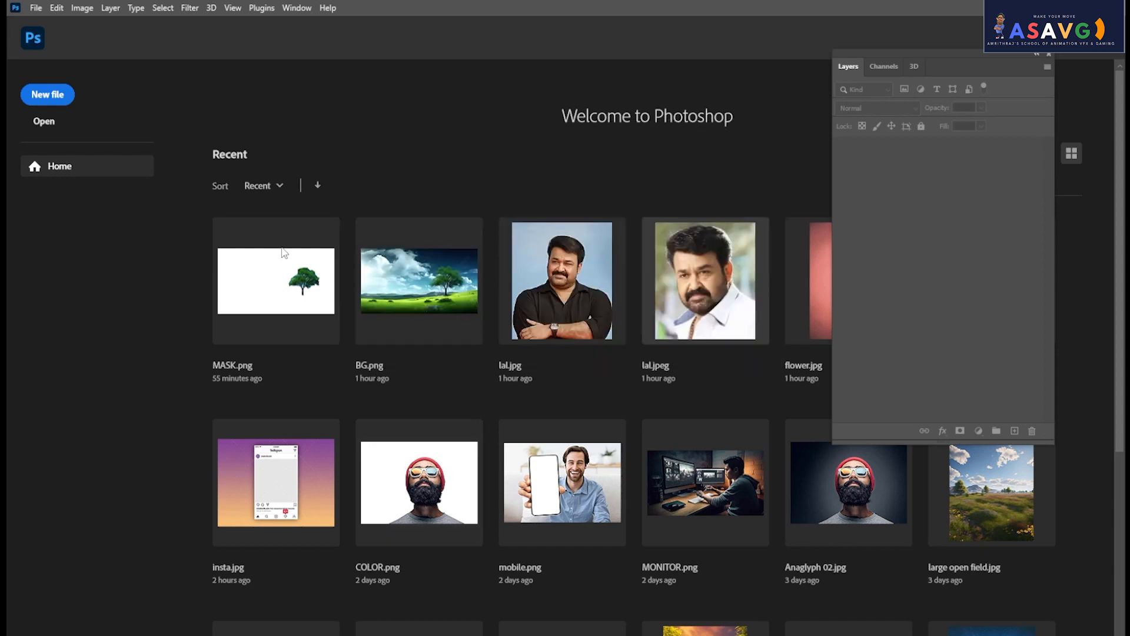
pyautogui.hotkey('ctrl', 'o')
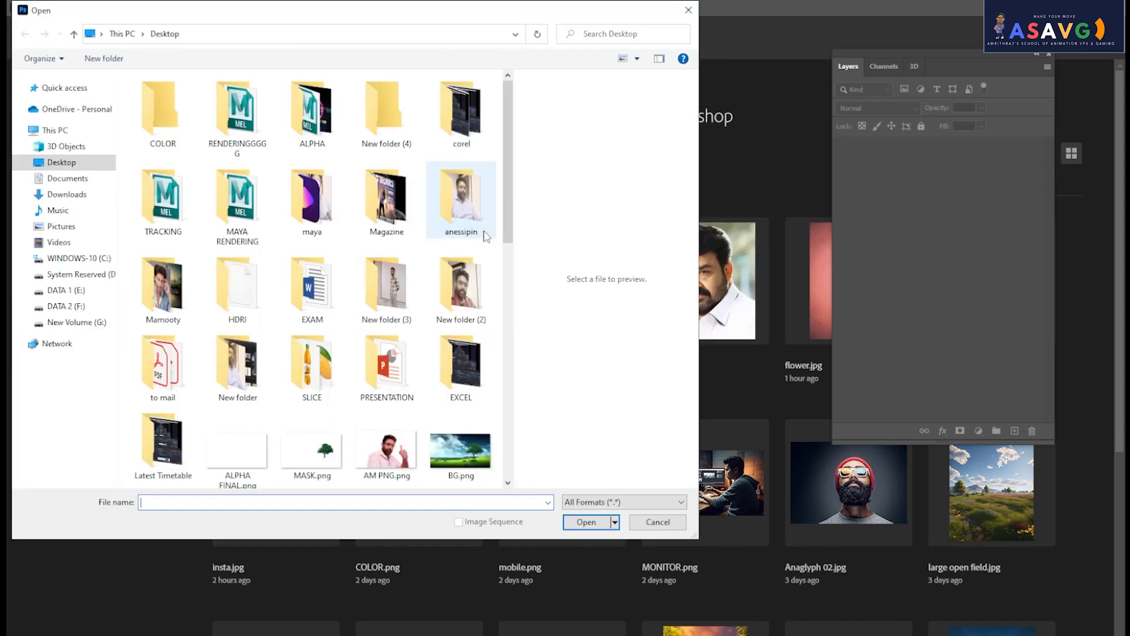
pyautogui.hotkey('ctrl', 'v')
pyautogui.press('Return')
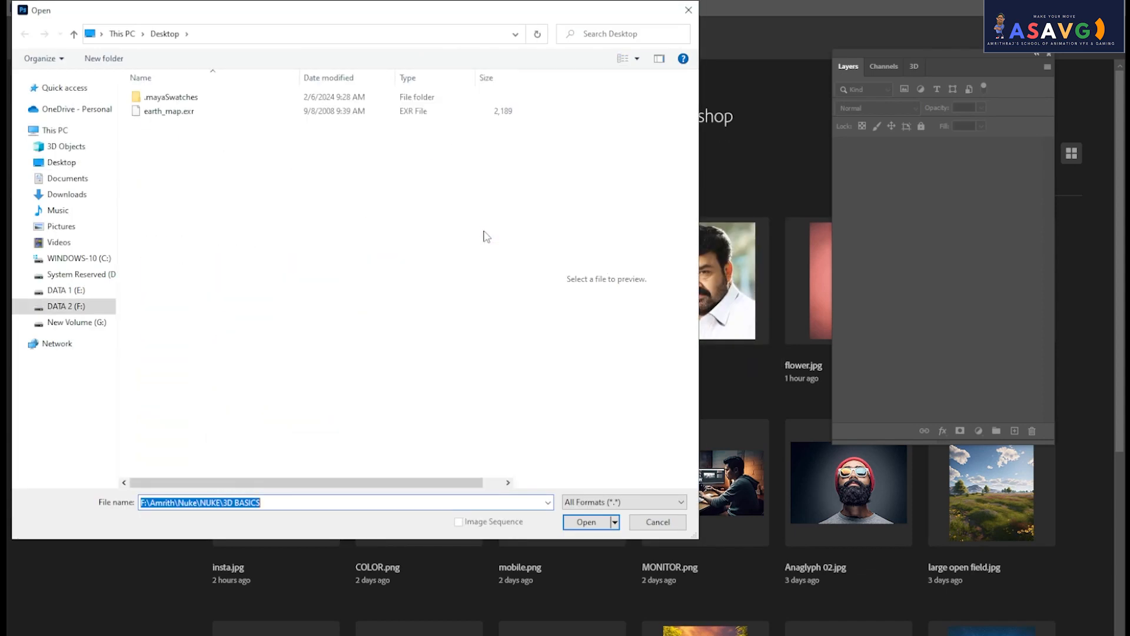
pyautogui.doubleClick(156, 113)
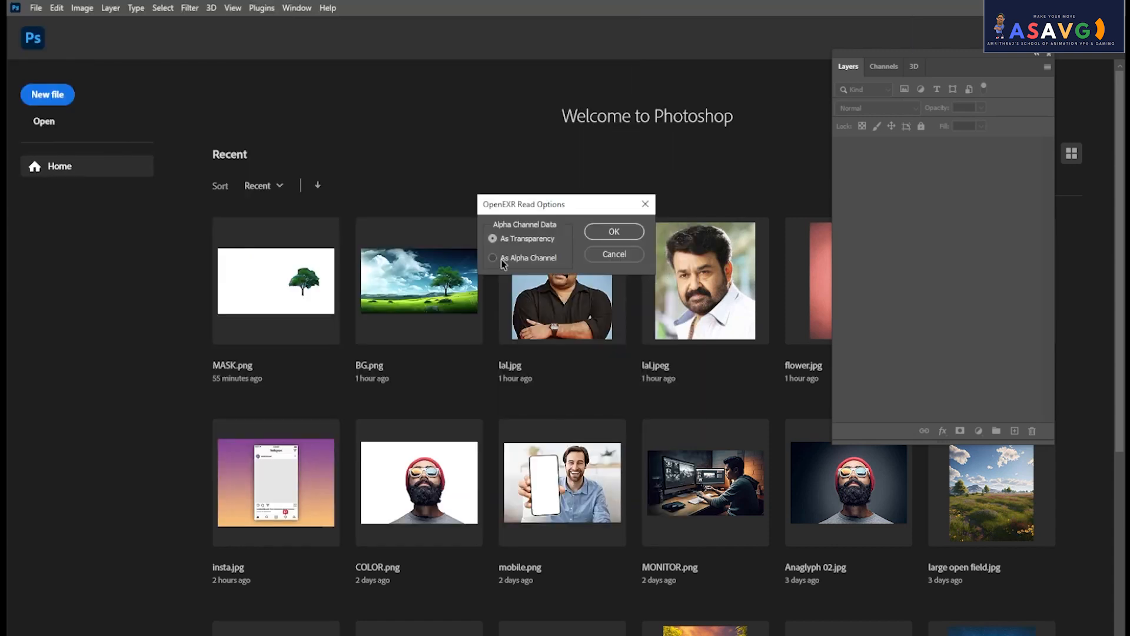
pyautogui.click(611, 233)
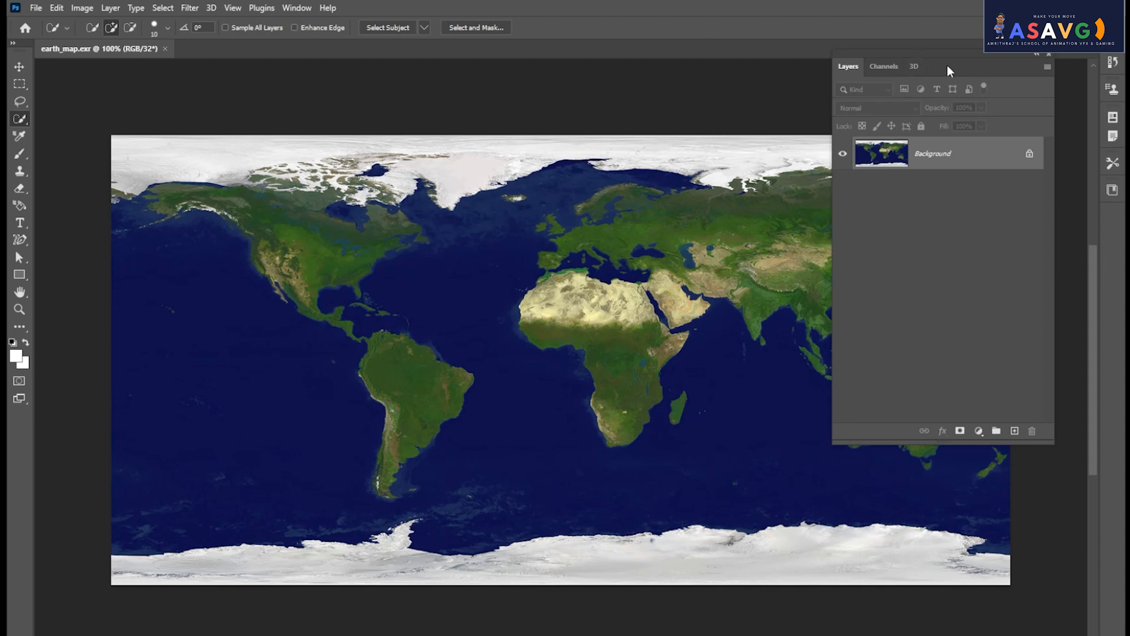
# Adjust the earth map's colours with Hue/Saturation, setting the hue to -14 and the lightness to -23.
pyautogui.moveTo(948, 69); pyautogui.dragTo(1002, 69)
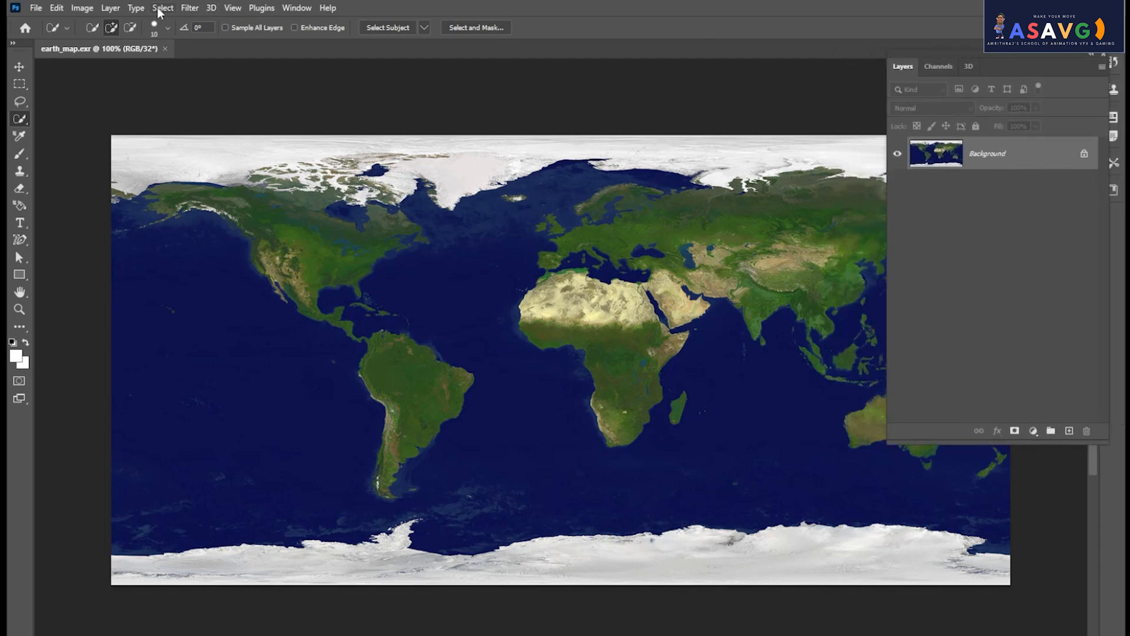
pyautogui.click(190, 8)
pyautogui.moveTo(222, 195)
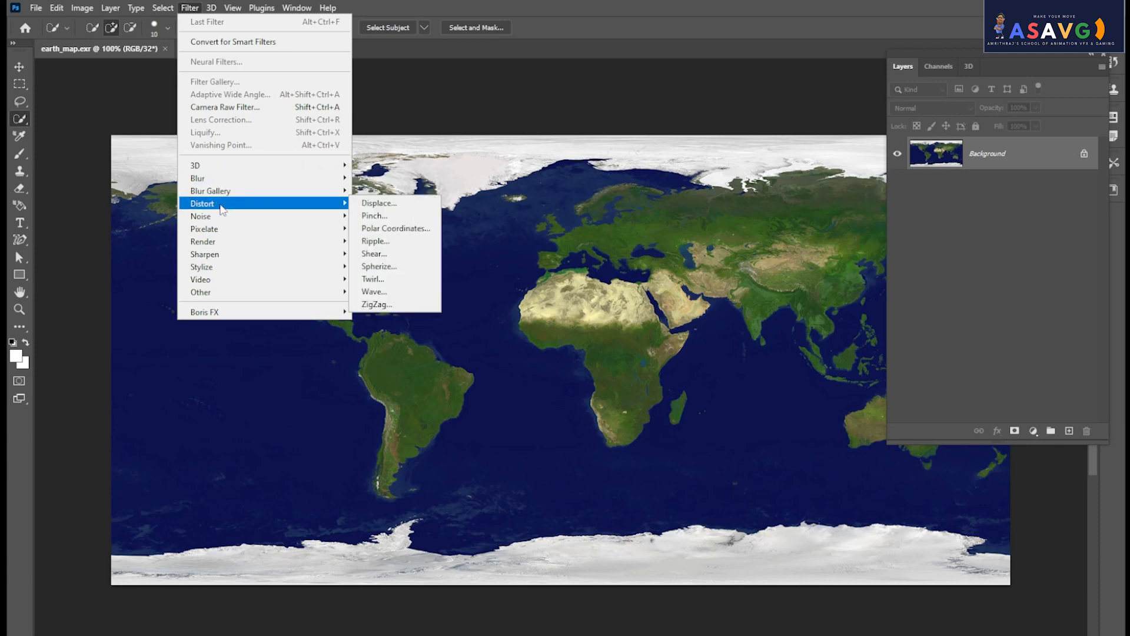
pyautogui.click(89, 11)
pyautogui.click(82, 8)
pyautogui.moveTo(103, 43)
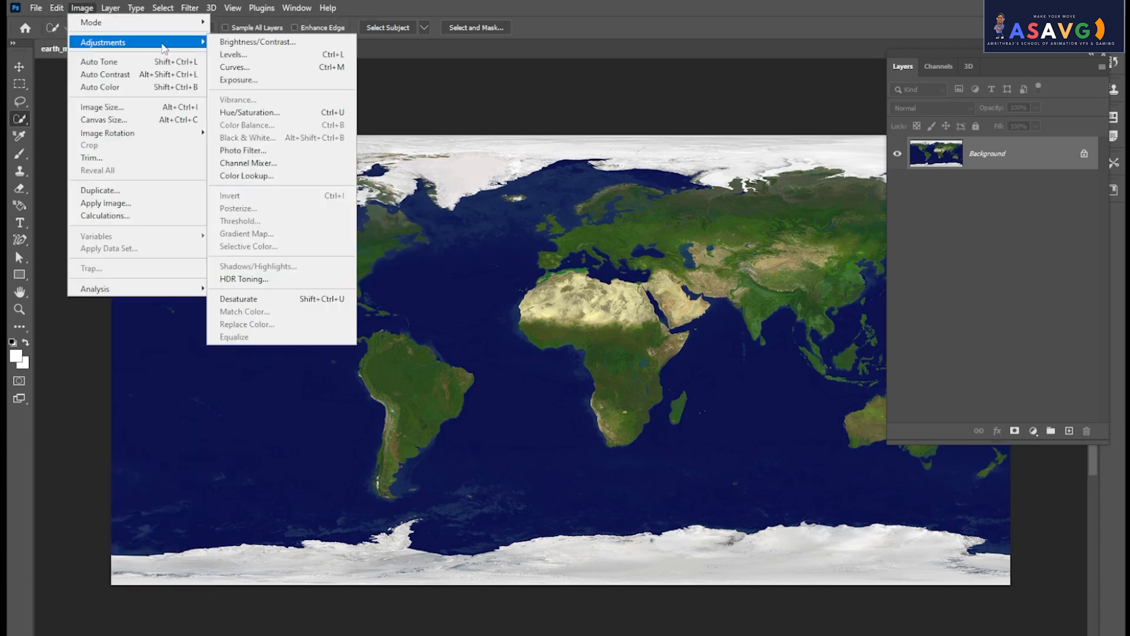
pyautogui.click(241, 112)
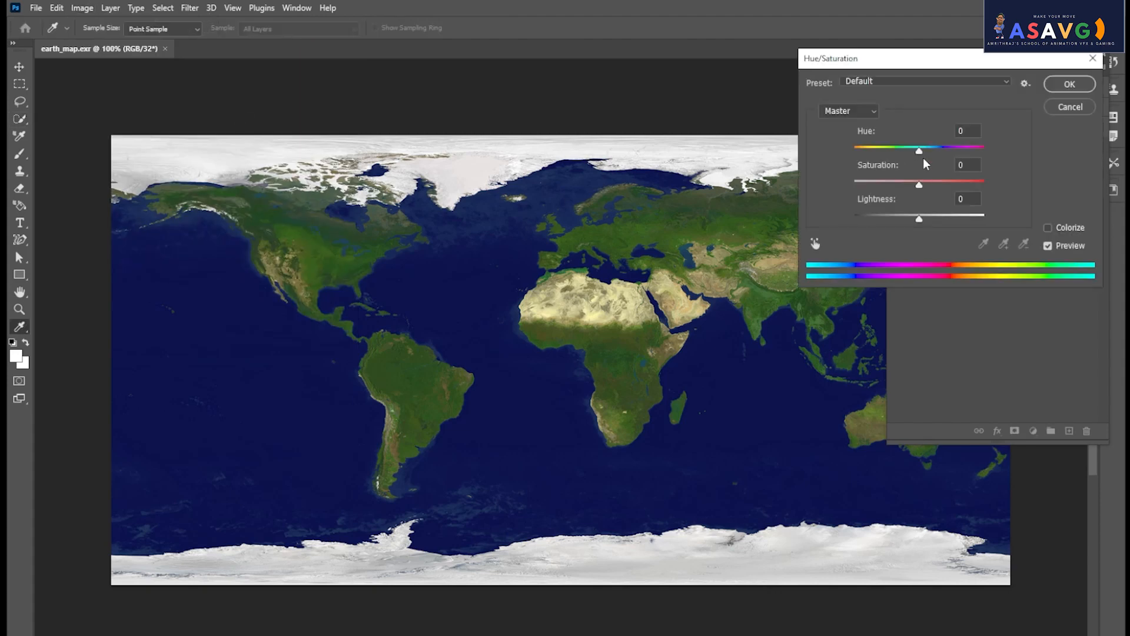
pyautogui.moveTo(931, 149); pyautogui.dragTo(910, 157)
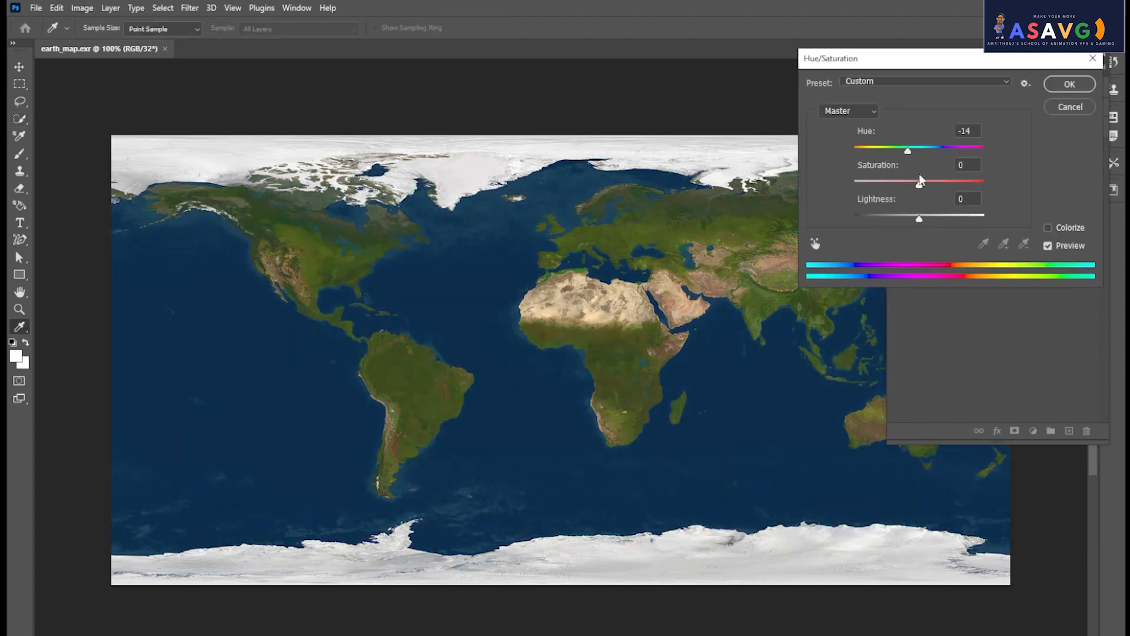
pyautogui.moveTo(921, 222)
pyautogui.mouseDown()
pyautogui.moveTo(959, 219)
pyautogui.moveTo(903, 223)
pyautogui.mouseUp()
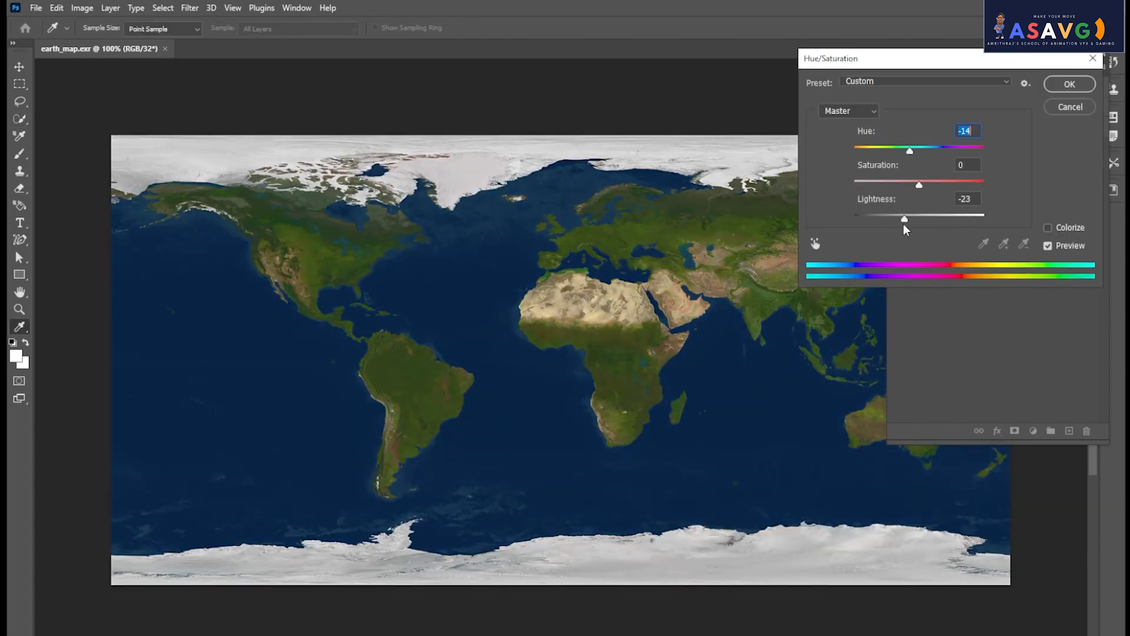
pyautogui.click(1058, 90)
pyautogui.press('w')
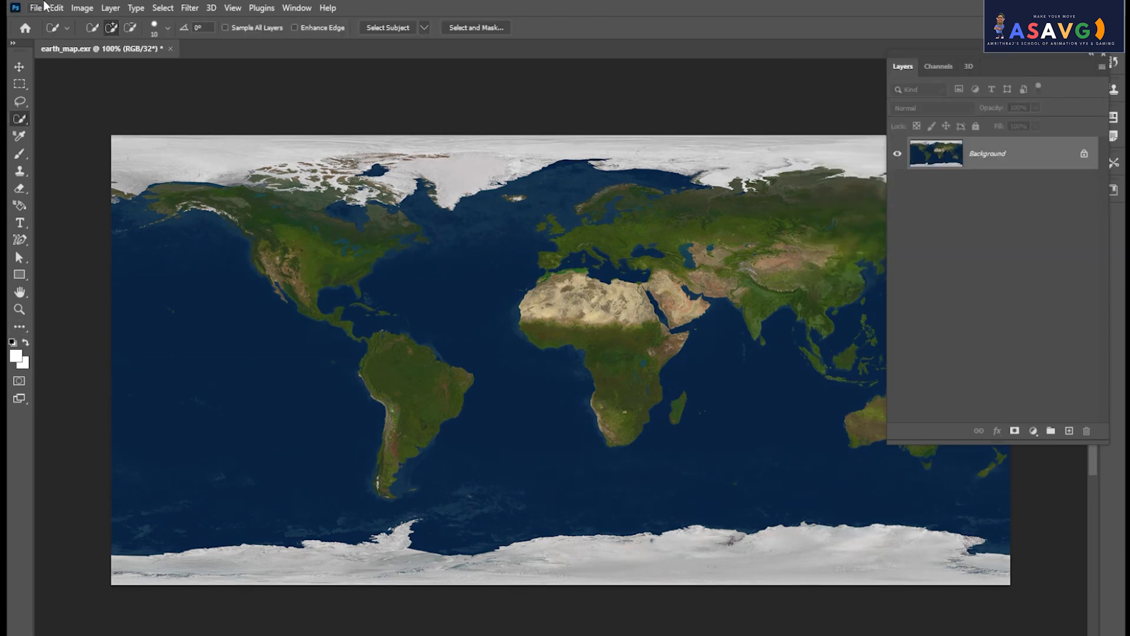
pyautogui.click(36, 8)
pyautogui.moveTo(61, 218)
pyautogui.click(65, 181)
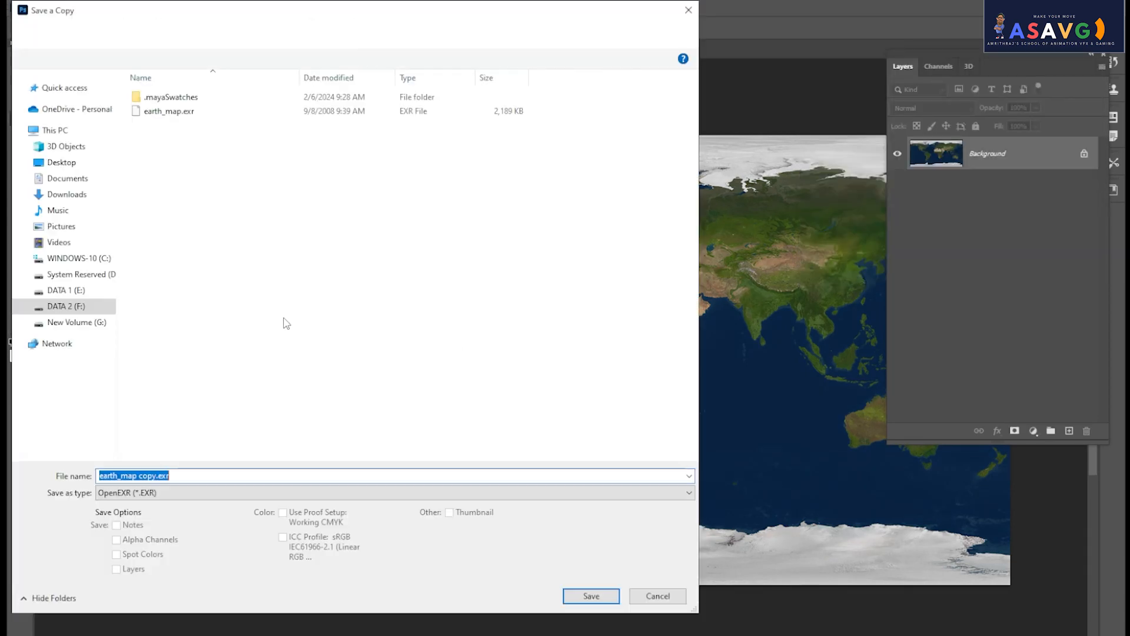
pyautogui.click(144, 493)
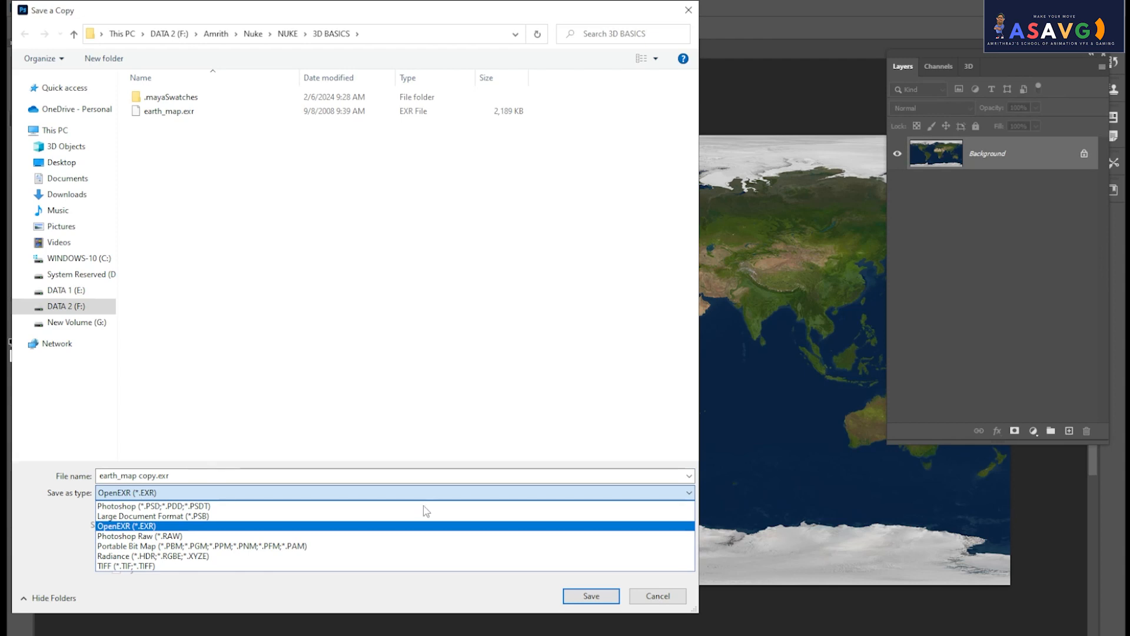
pyautogui.click(666, 601)
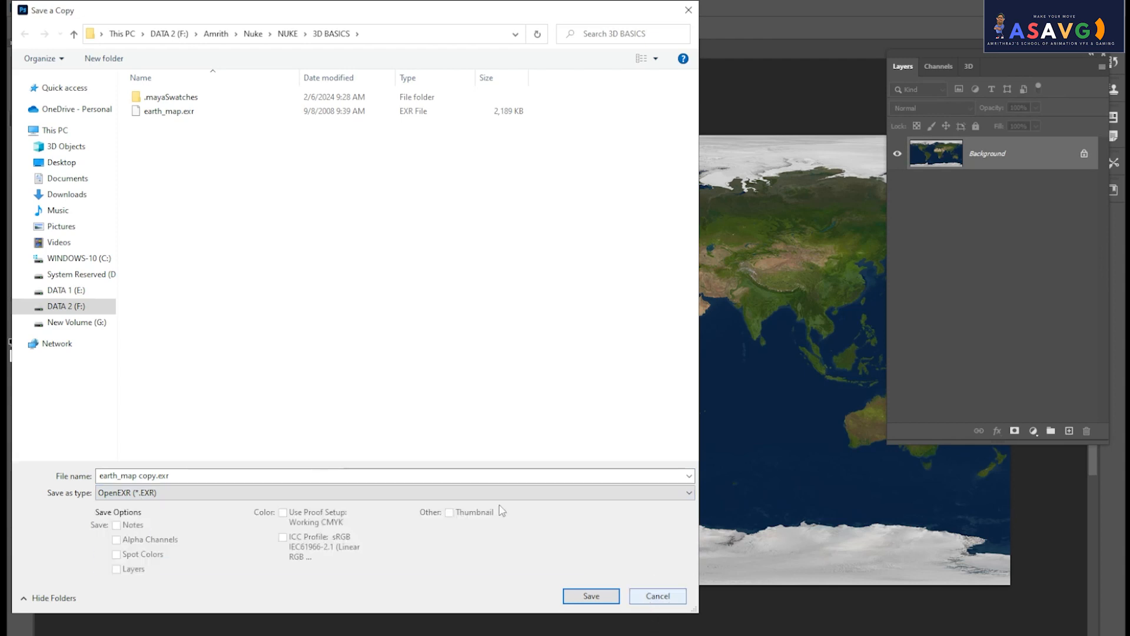
pyautogui.click(687, 12)
# Save a copy of the earth map to the Desktop in Photoshop format as earth_map copy.psd.
pyautogui.click(36, 8)
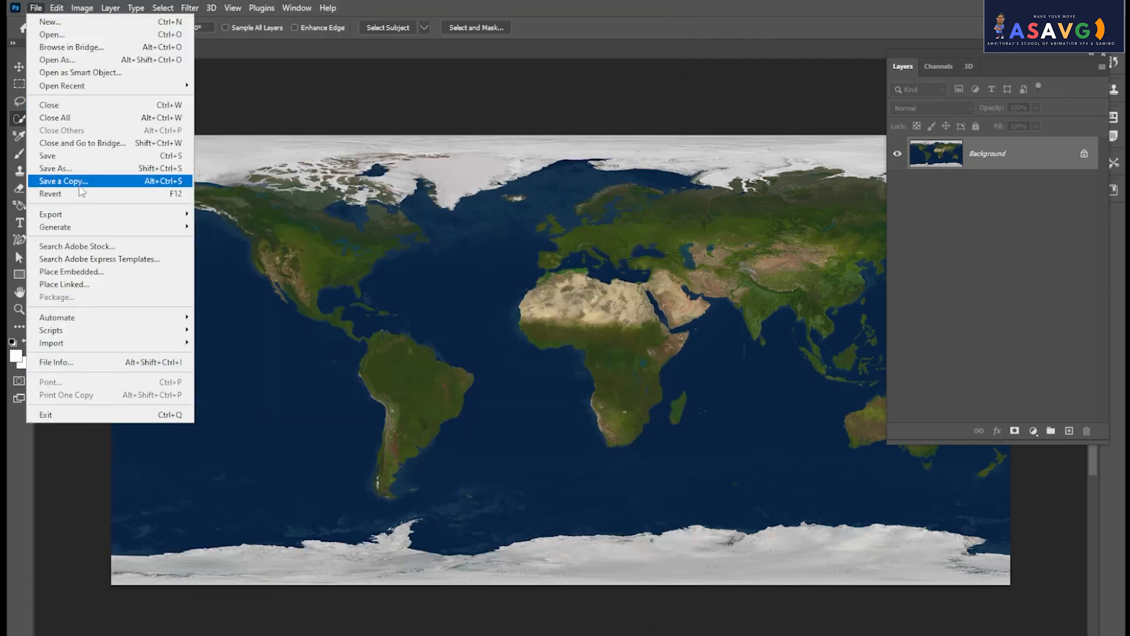
pyautogui.click(81, 188)
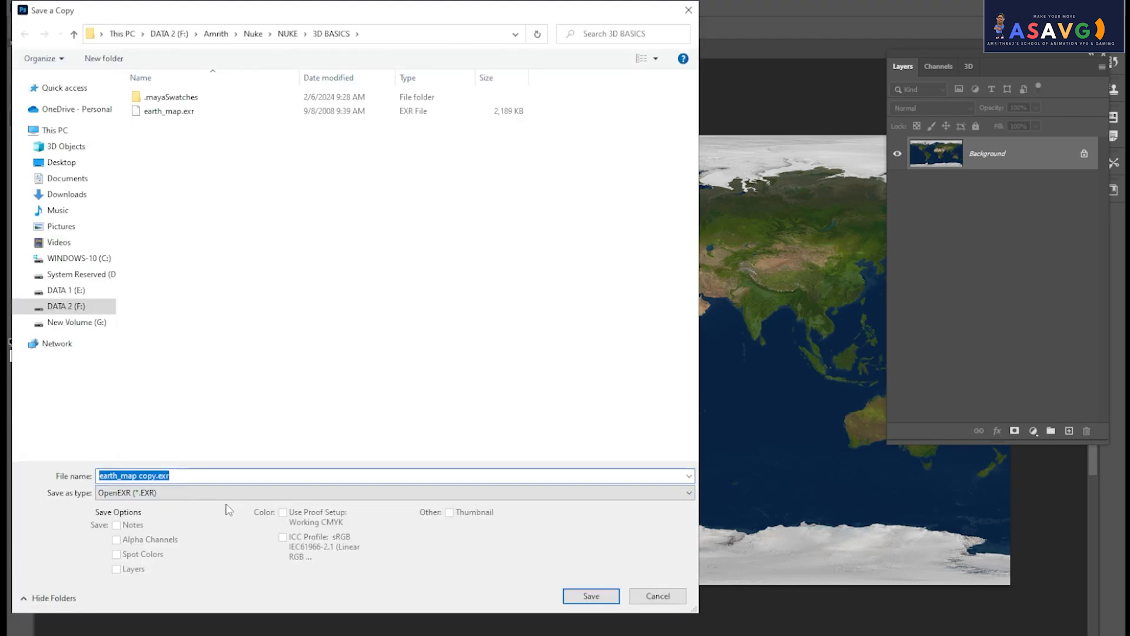
pyautogui.click(233, 493)
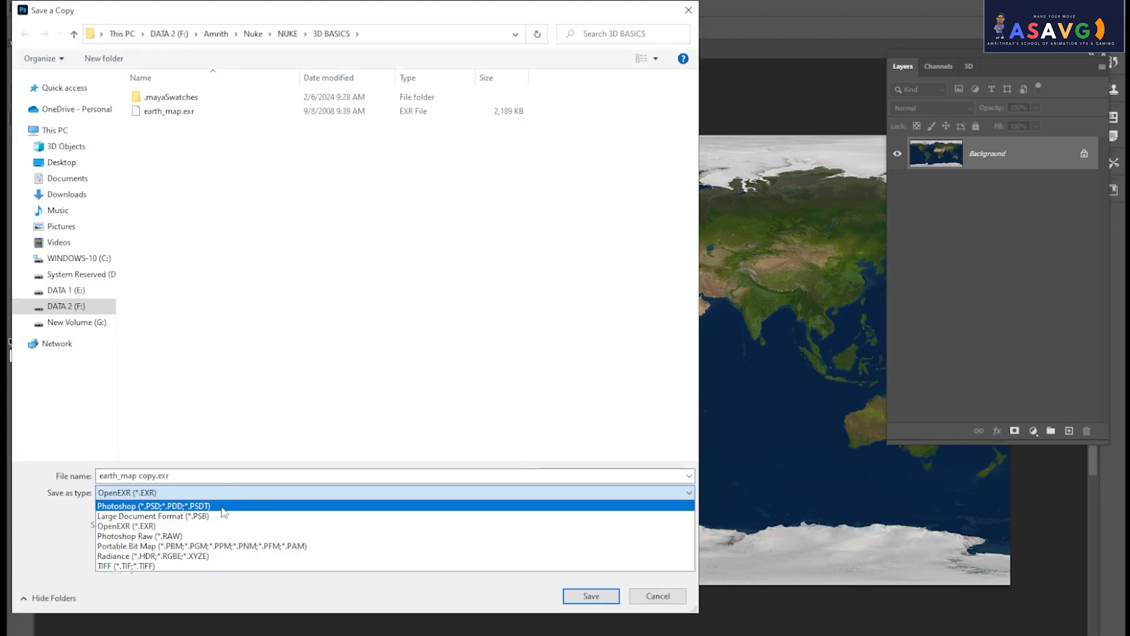
pyautogui.click(224, 507)
pyautogui.click(190, 476)
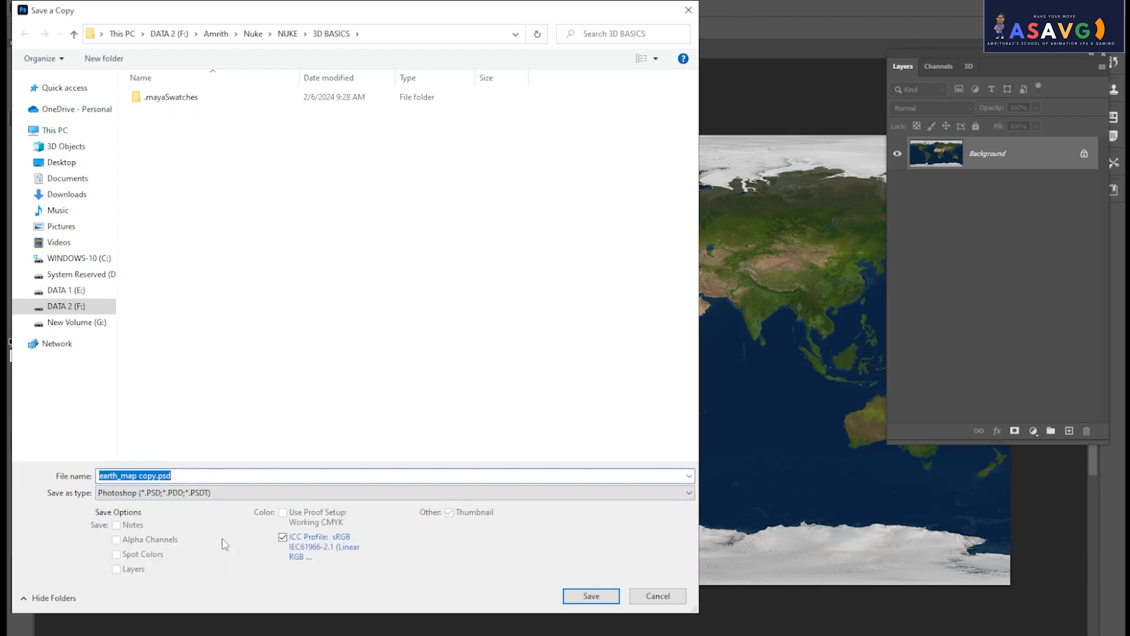
pyautogui.click(62, 162)
pyautogui.click(580, 602)
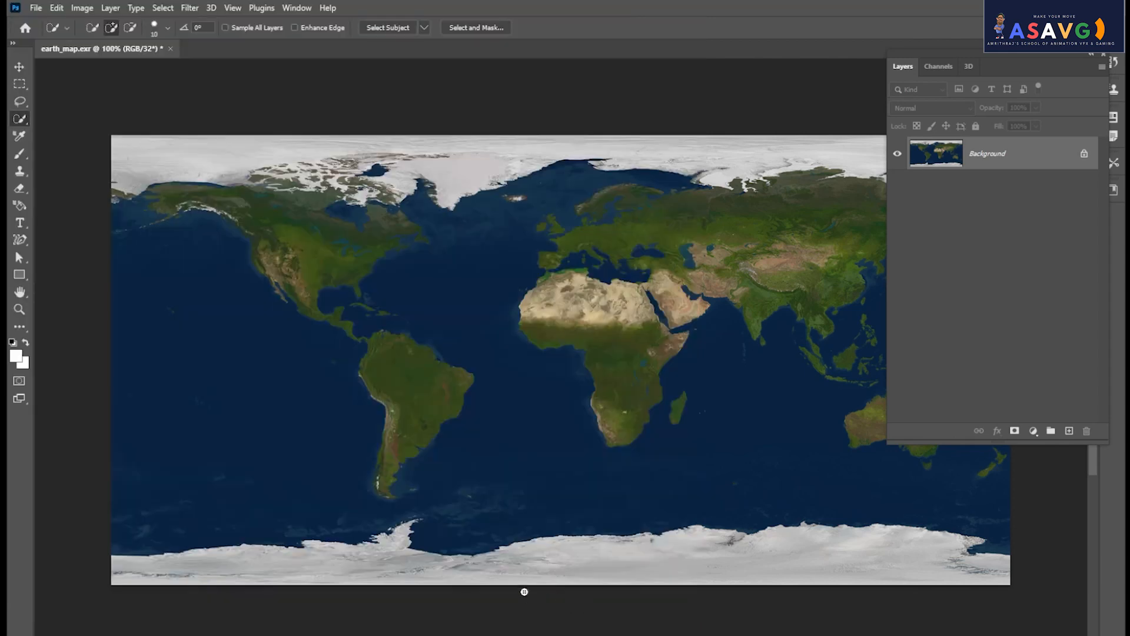
pyautogui.click(36, 8)
pyautogui.moveTo(87, 217)
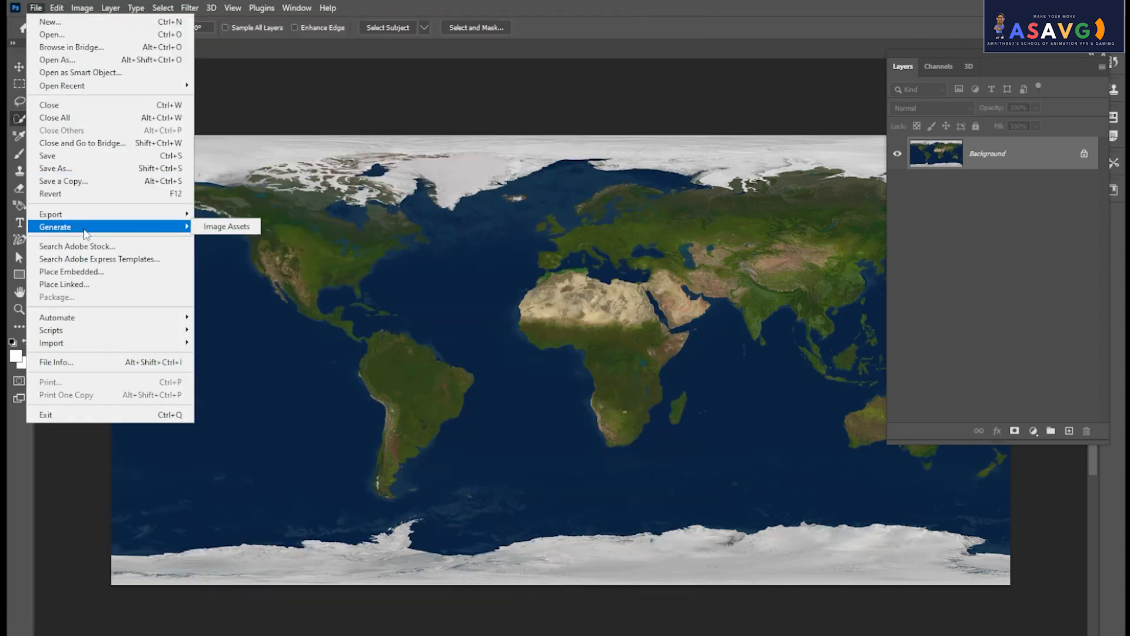
pyautogui.click(86, 182)
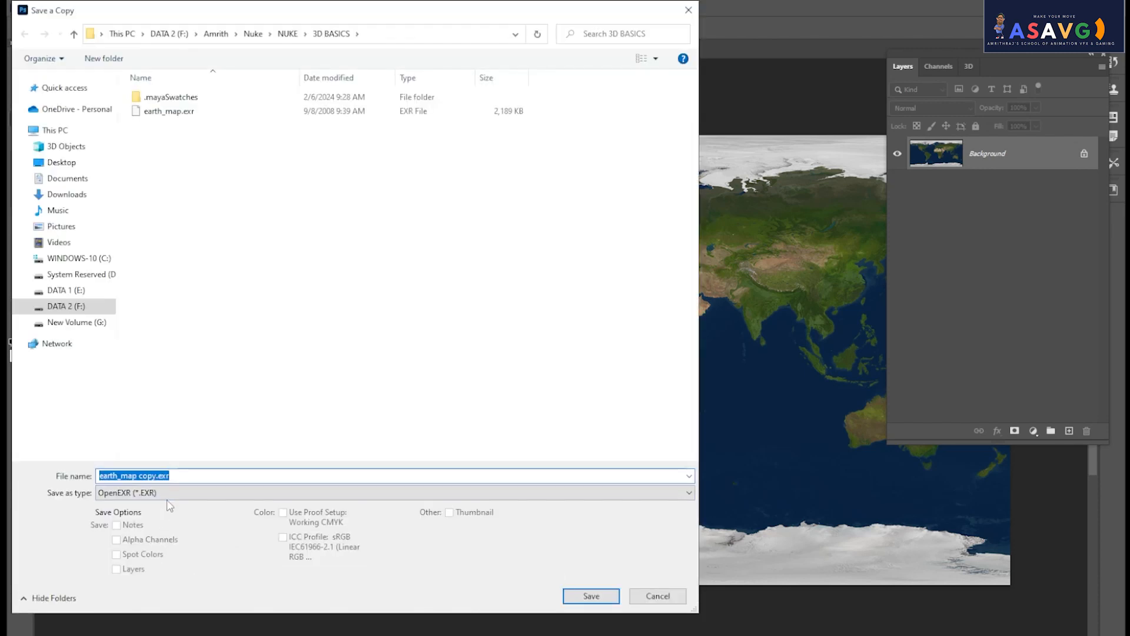
pyautogui.click(170, 495)
pyautogui.click(213, 457)
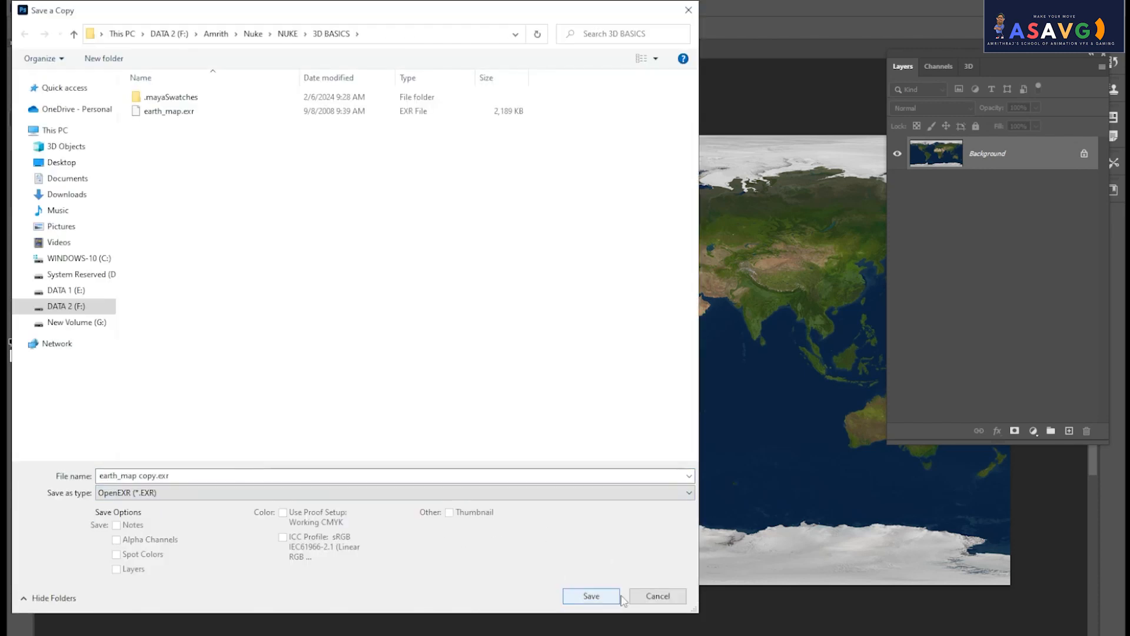
pyautogui.click(657, 599)
# Export the earth map as earth_map.png to the Desktop.
pyautogui.click(36, 8)
pyautogui.moveTo(88, 215)
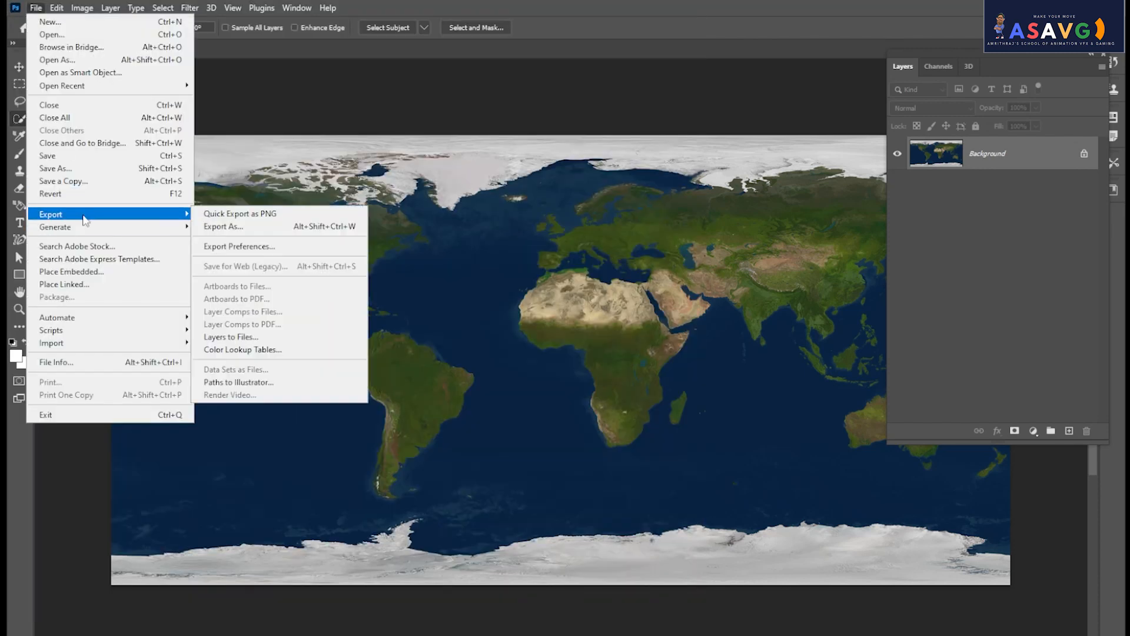
pyautogui.click(247, 229)
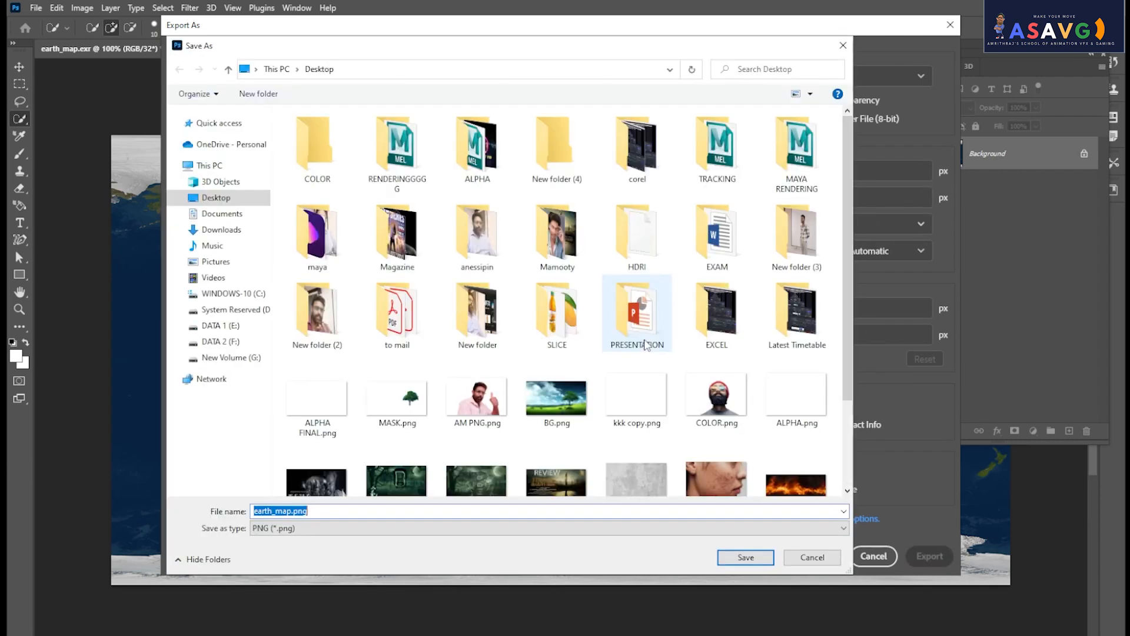
pyautogui.click(211, 200)
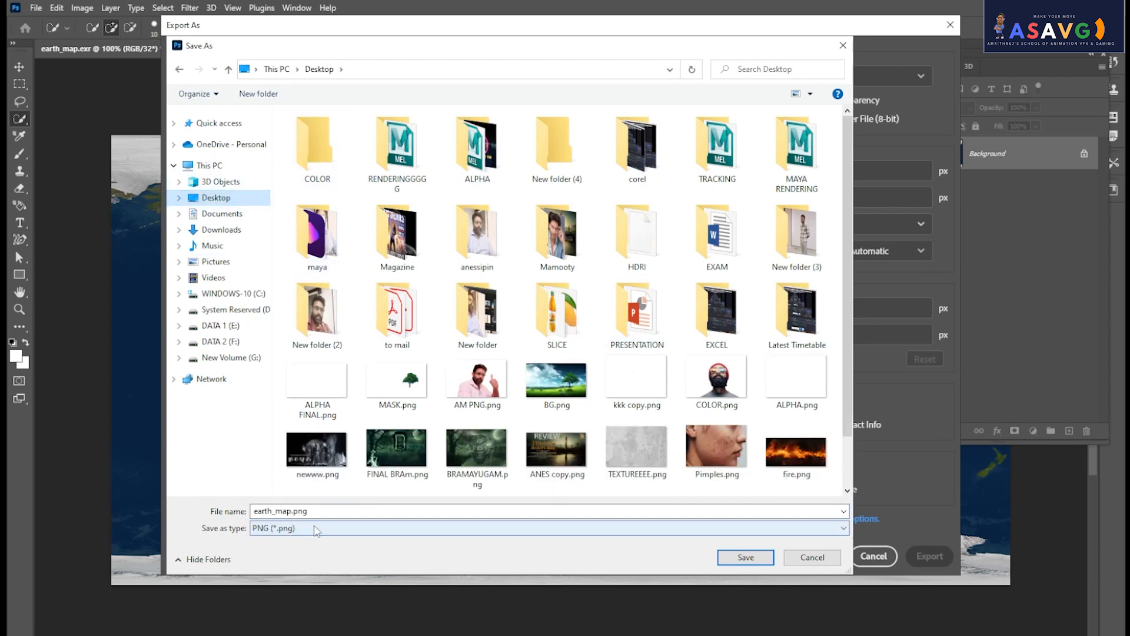
pyautogui.click(745, 557)
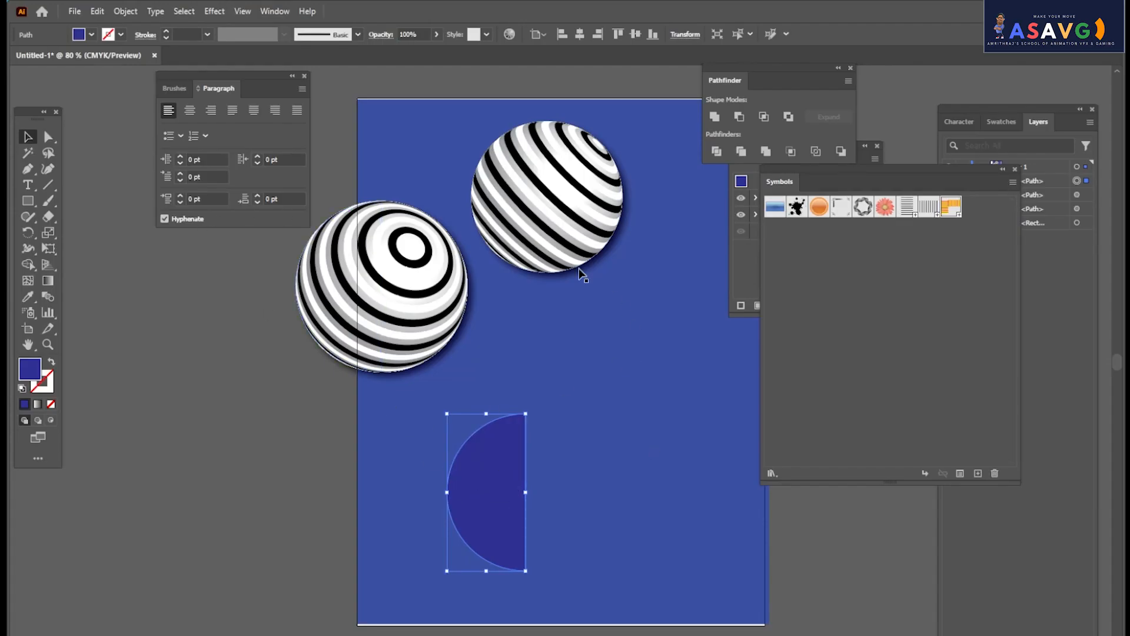
# Switch to Illustrator and place earth_map.png from the Desktop between the upper sphere and the half circle, about 3.7 by 1.85 in.
pyautogui.click(75, 12)
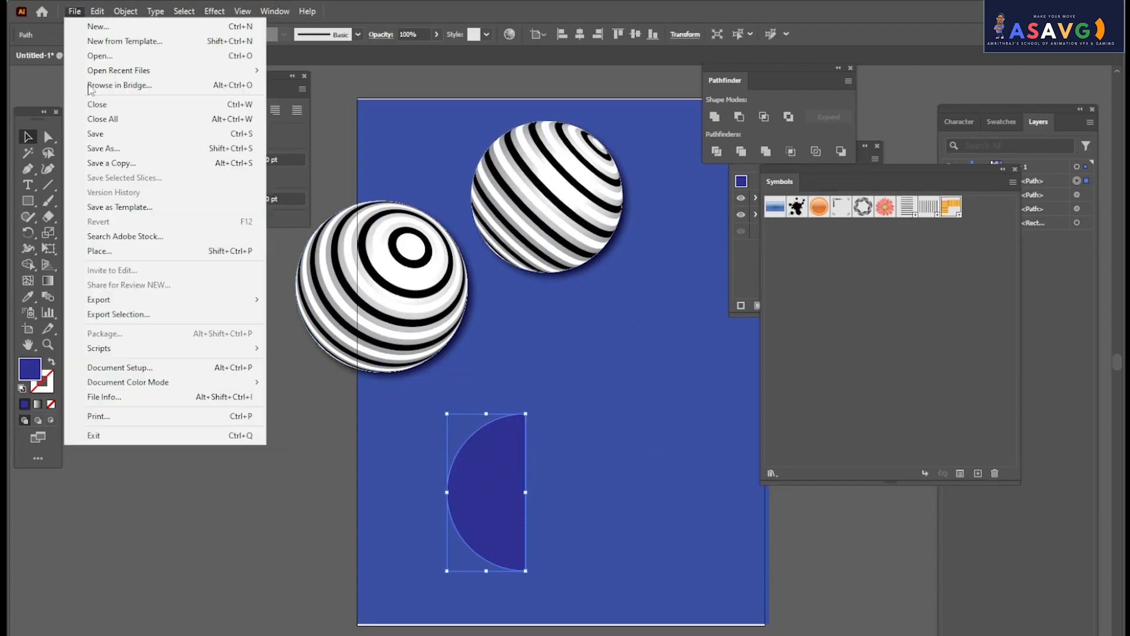
pyautogui.click(108, 251)
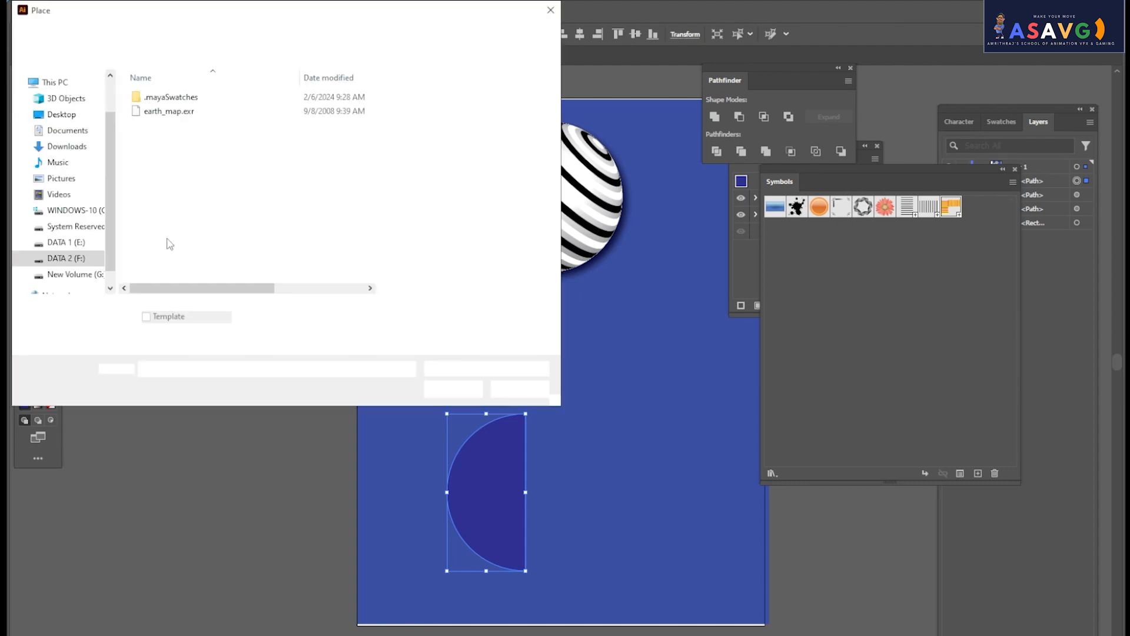
pyautogui.click(61, 114)
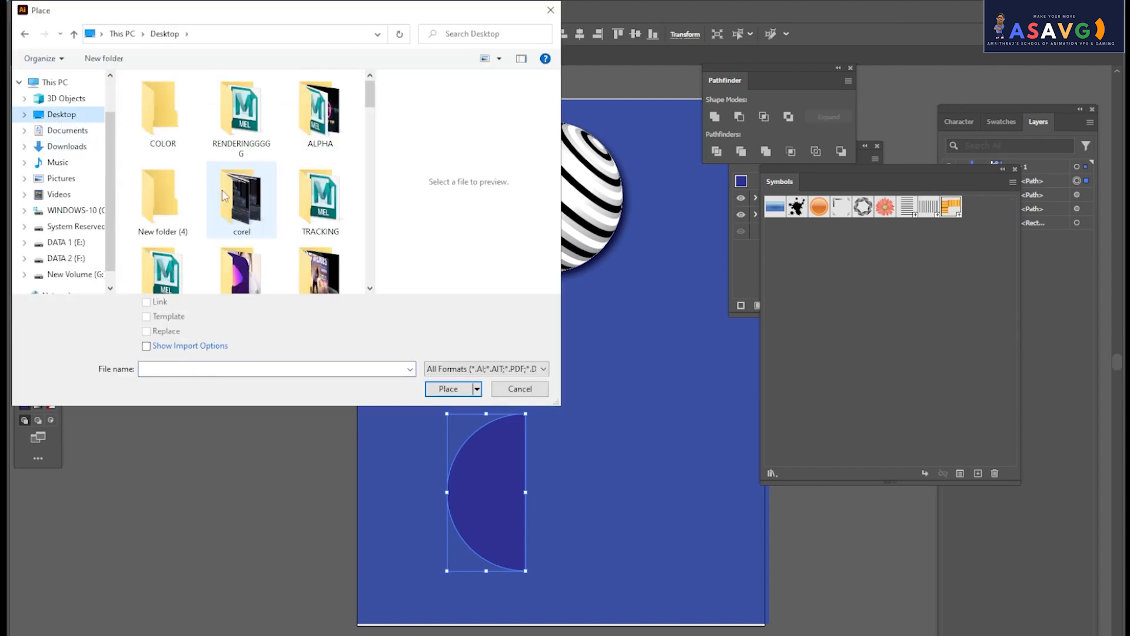
pyautogui.click(225, 190)
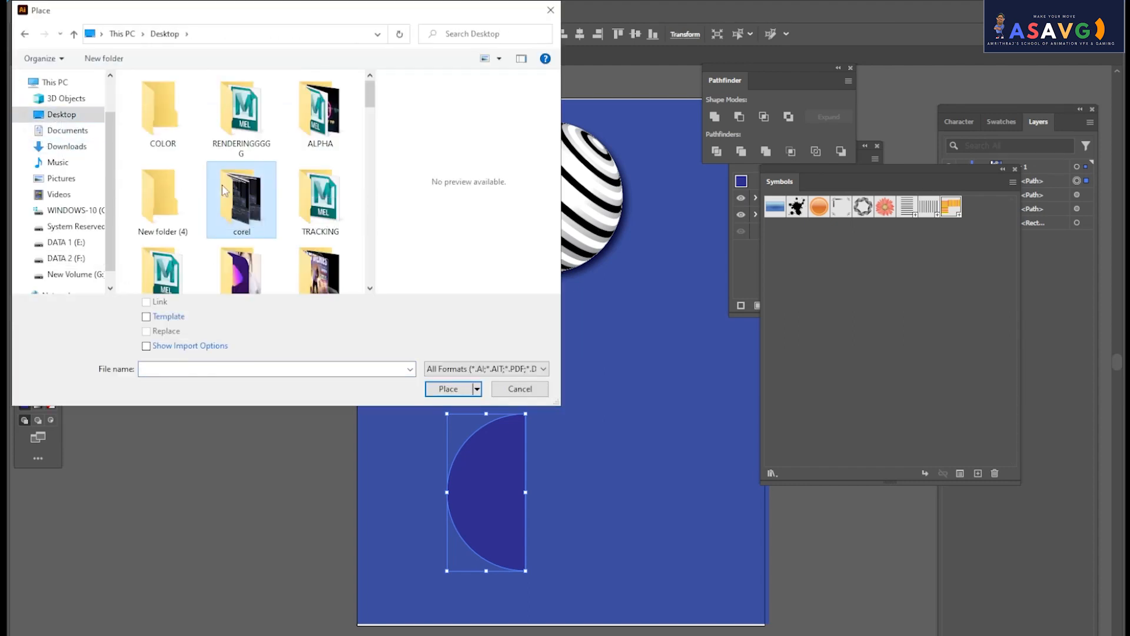
pyautogui.scroll(-3, 224, 190)
pyautogui.scroll(-5, 222, 190)
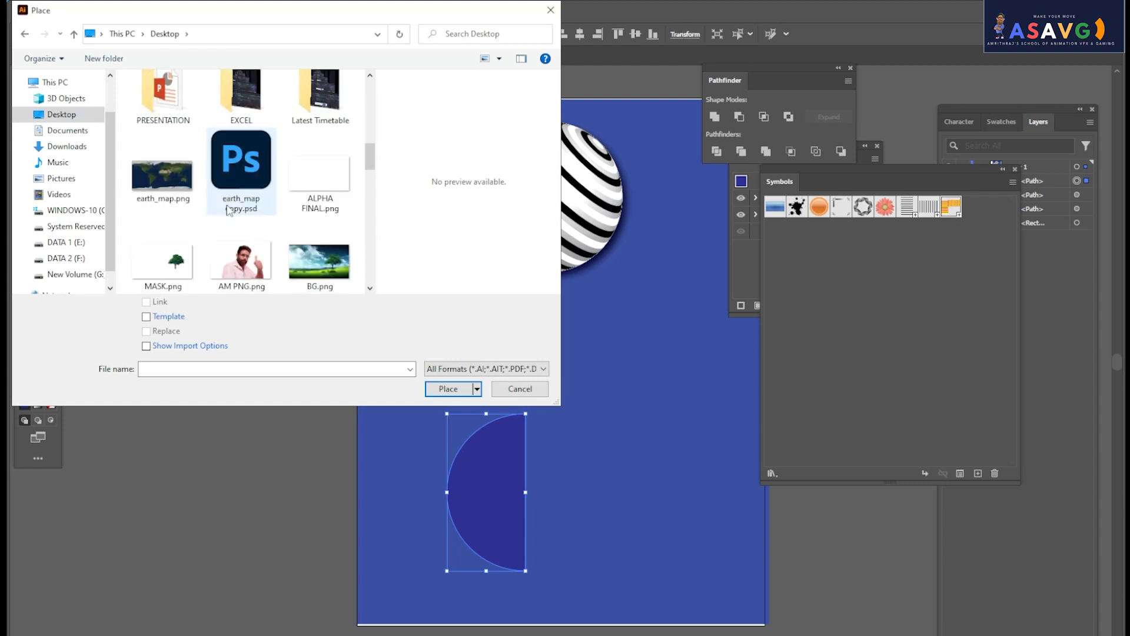
pyautogui.click(175, 186)
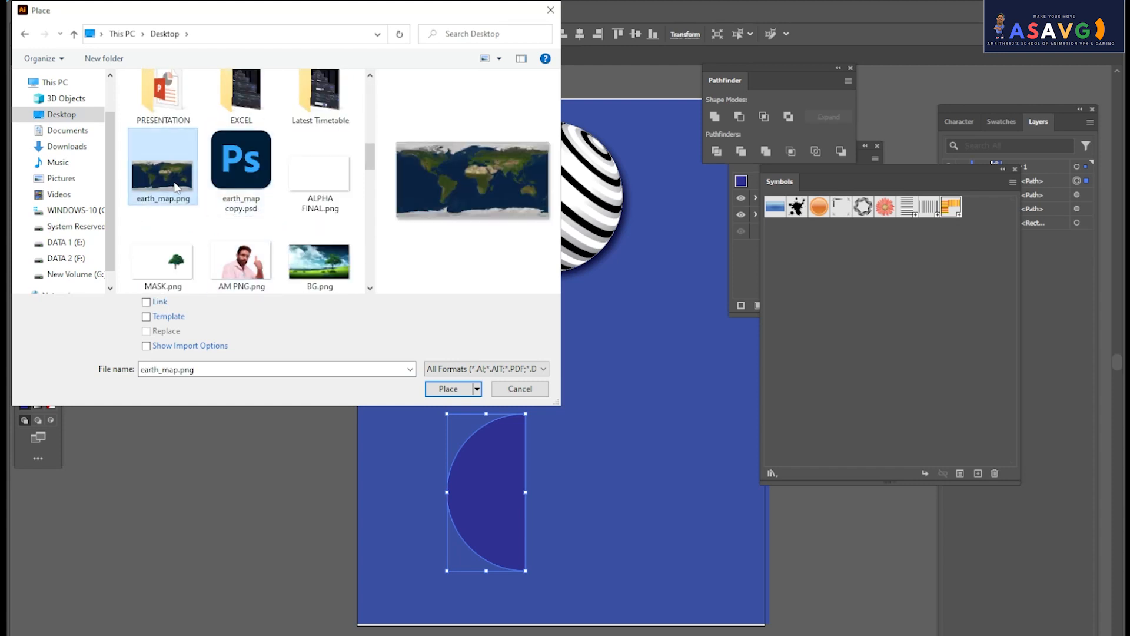
pyautogui.click(448, 389)
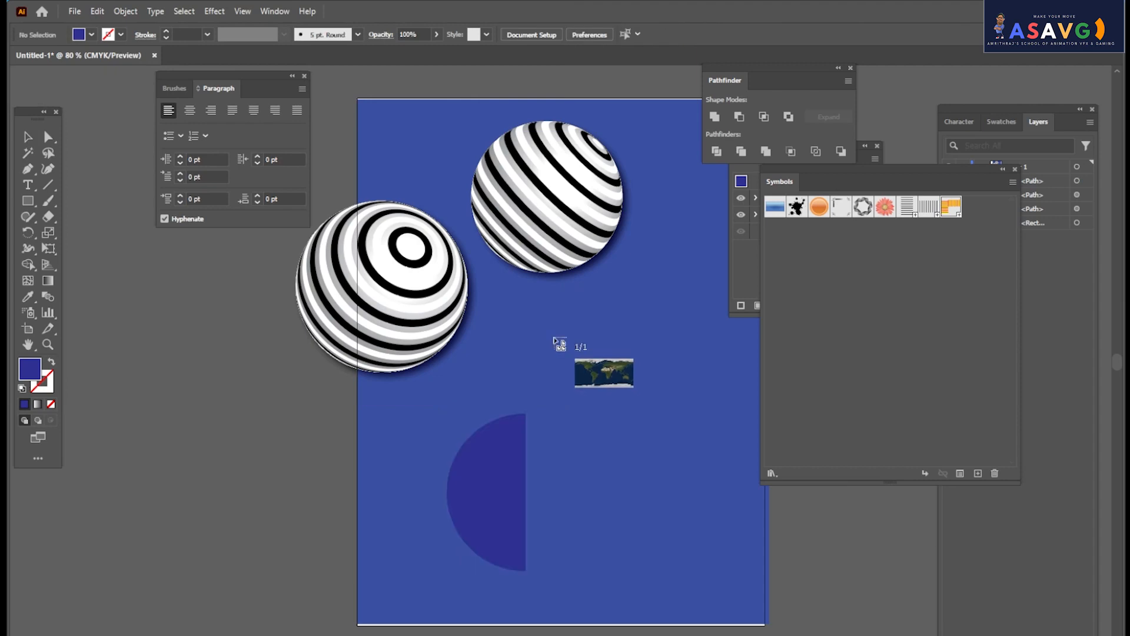
pyautogui.moveTo(615, 369); pyautogui.dragTo(709, 471)
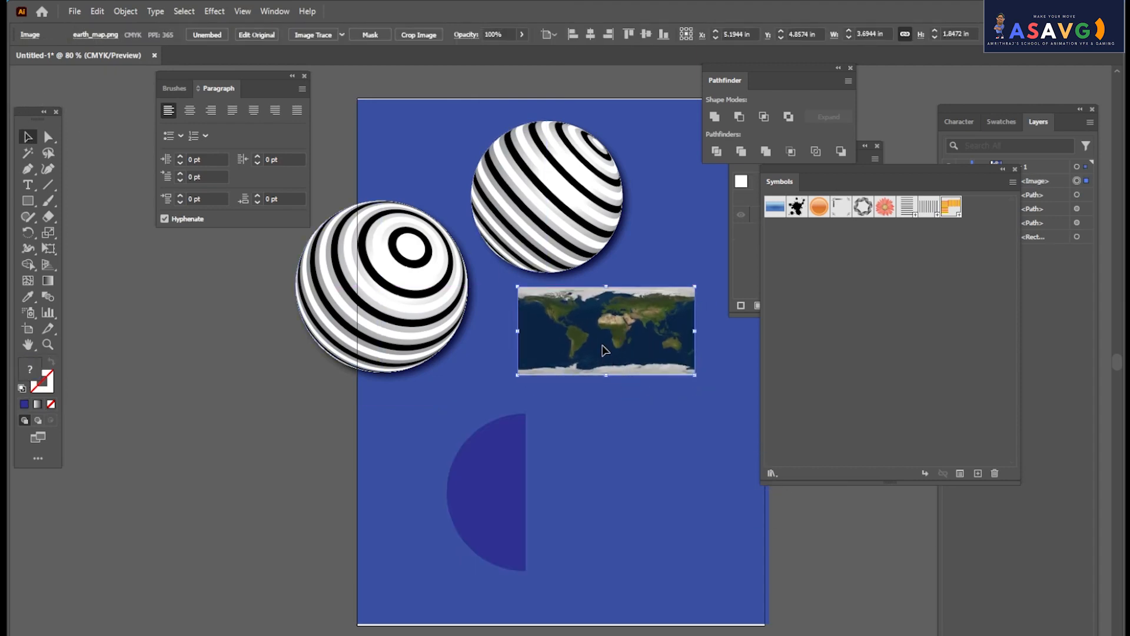
# Turn the placed earth map image into a new symbol with the Graphic export type.
pyautogui.moveTo(623, 368); pyautogui.dragTo(888, 310)
pyautogui.click(657, 161)
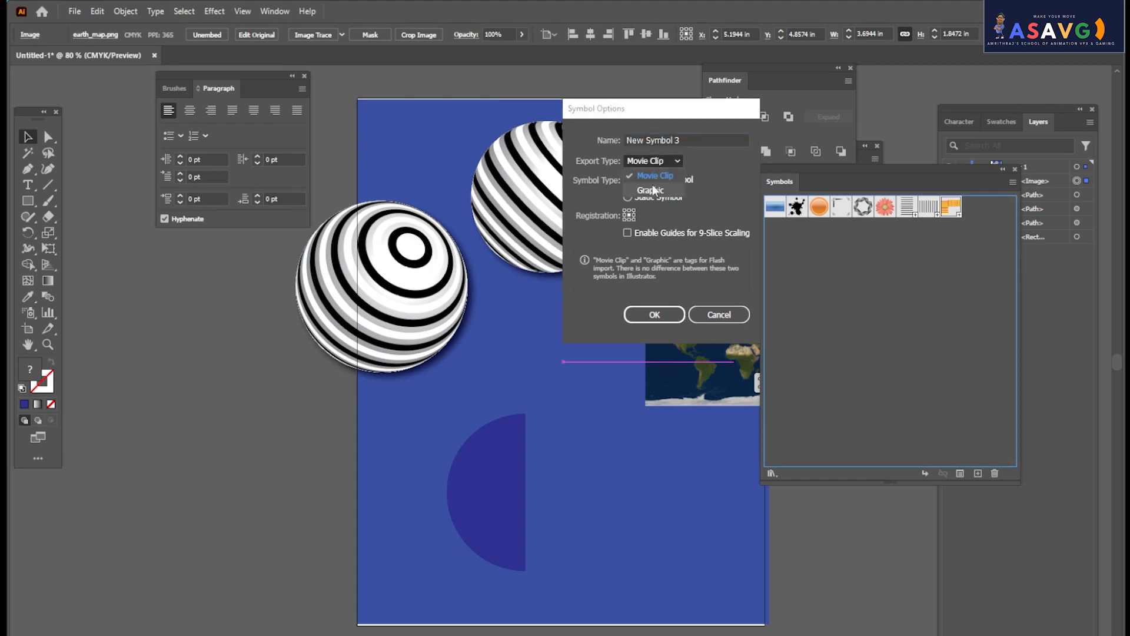
pyautogui.click(652, 186)
pyautogui.click(654, 314)
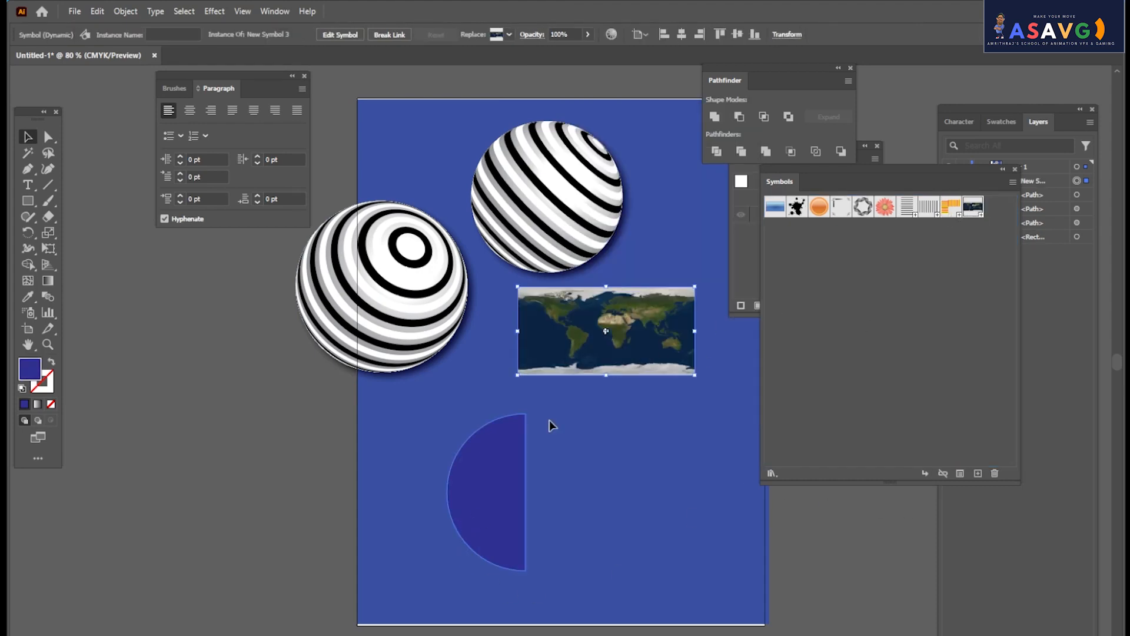
# Edit the left striped sphere's 3D Revolve effect and map the earth symbol, New Symbol 3, onto its surface, scaled to fit.
pyautogui.click(560, 223)
pyautogui.click(414, 337)
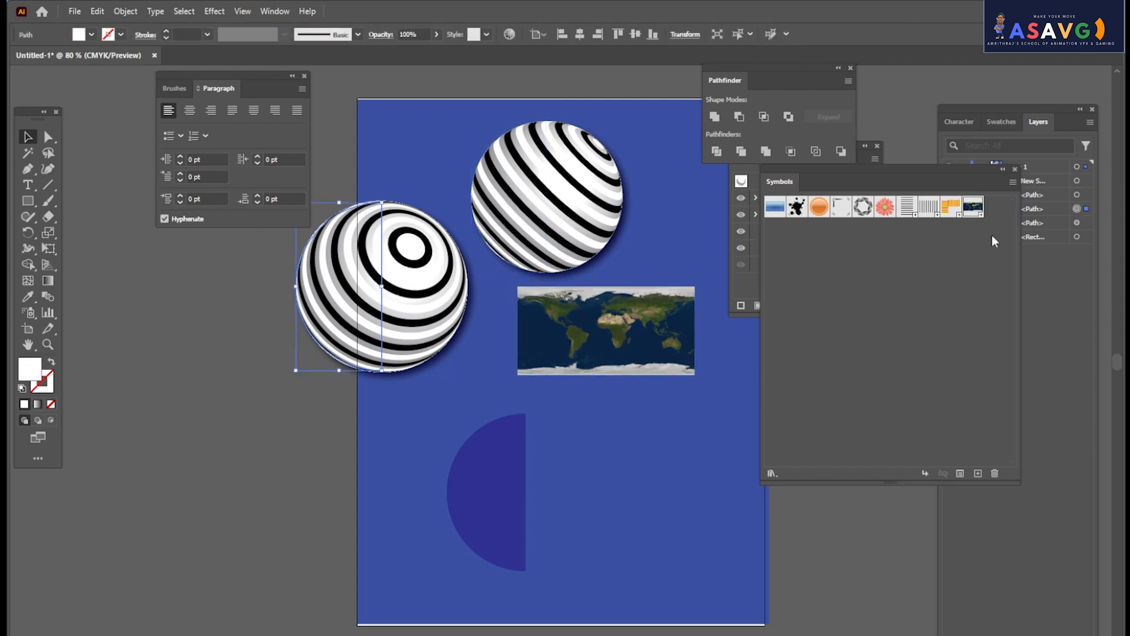
pyautogui.moveTo(847, 169); pyautogui.dragTo(813, 403)
pyautogui.click(829, 232)
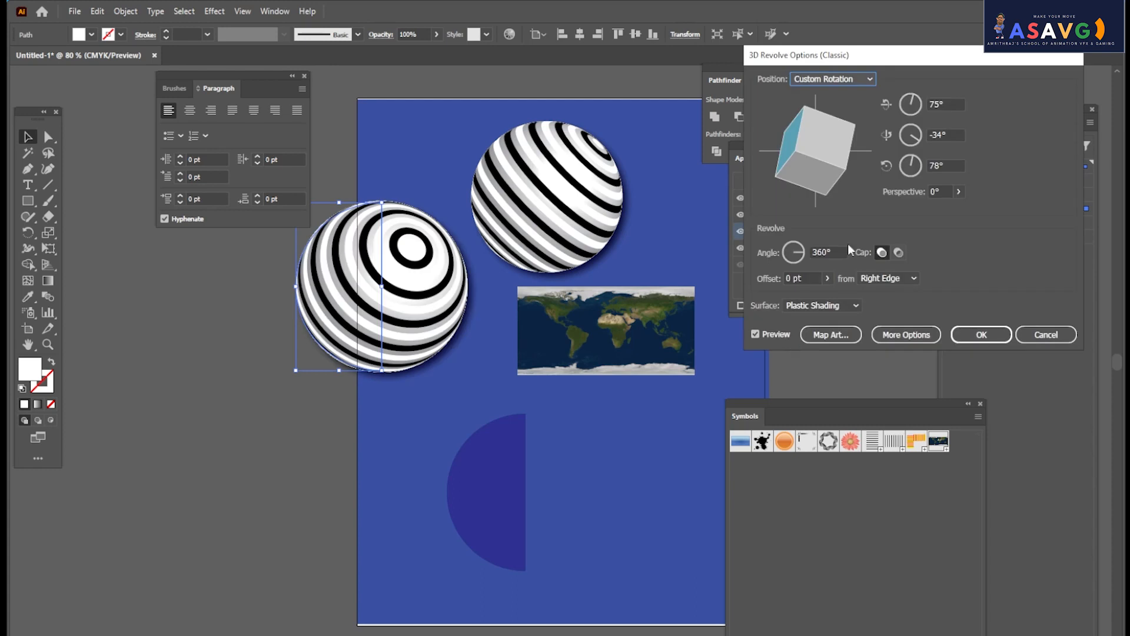
pyautogui.click(831, 335)
pyautogui.click(850, 82)
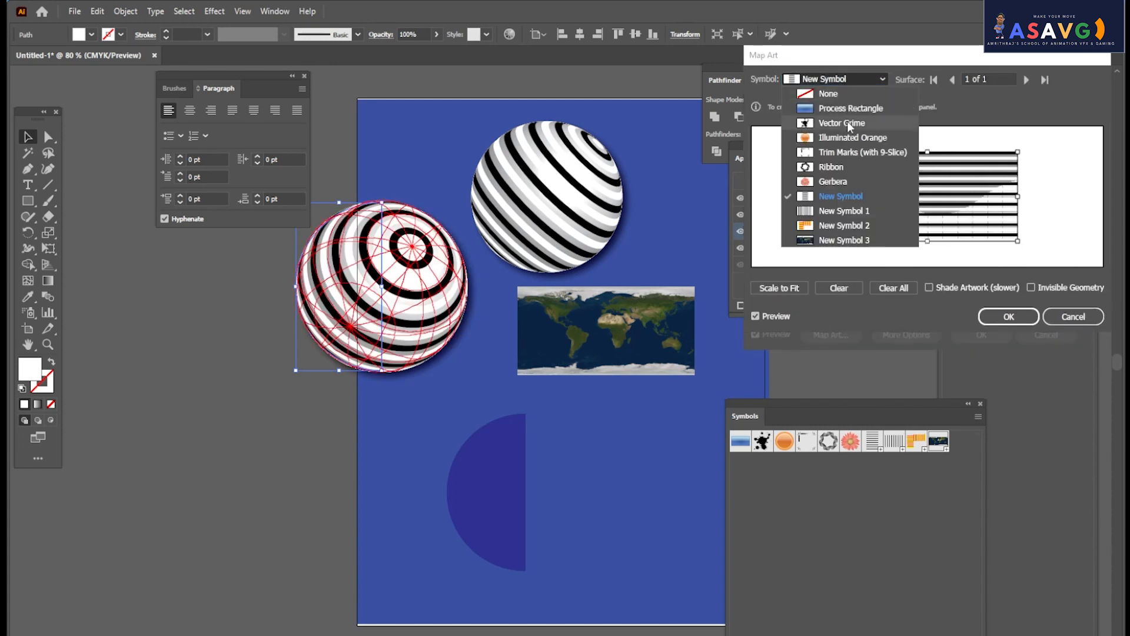
pyautogui.click(834, 241)
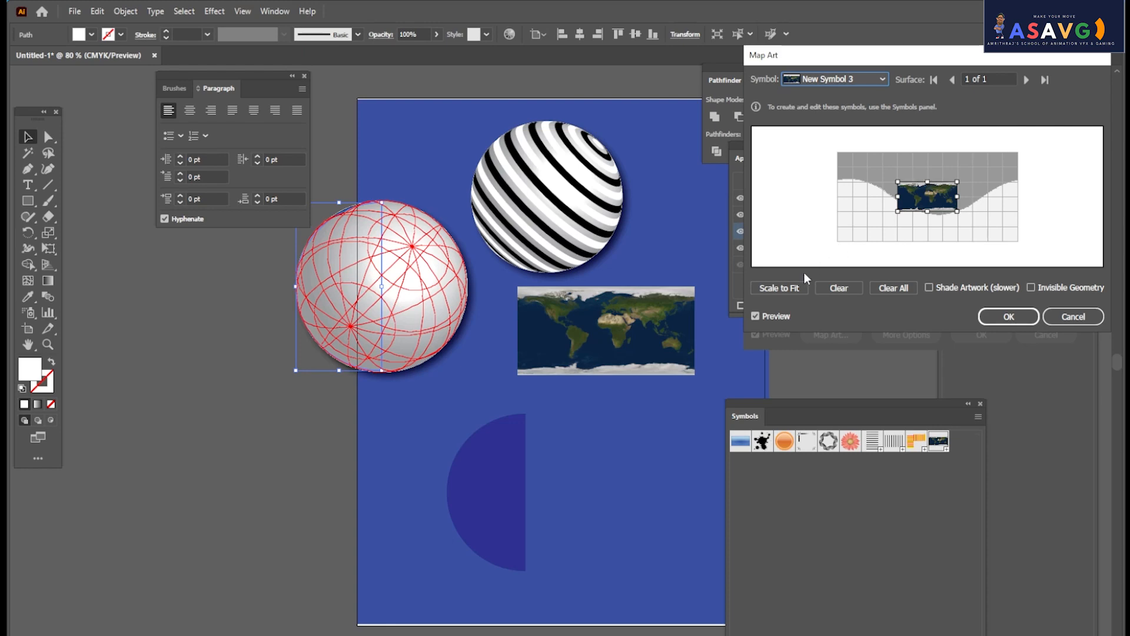
pyautogui.click(792, 289)
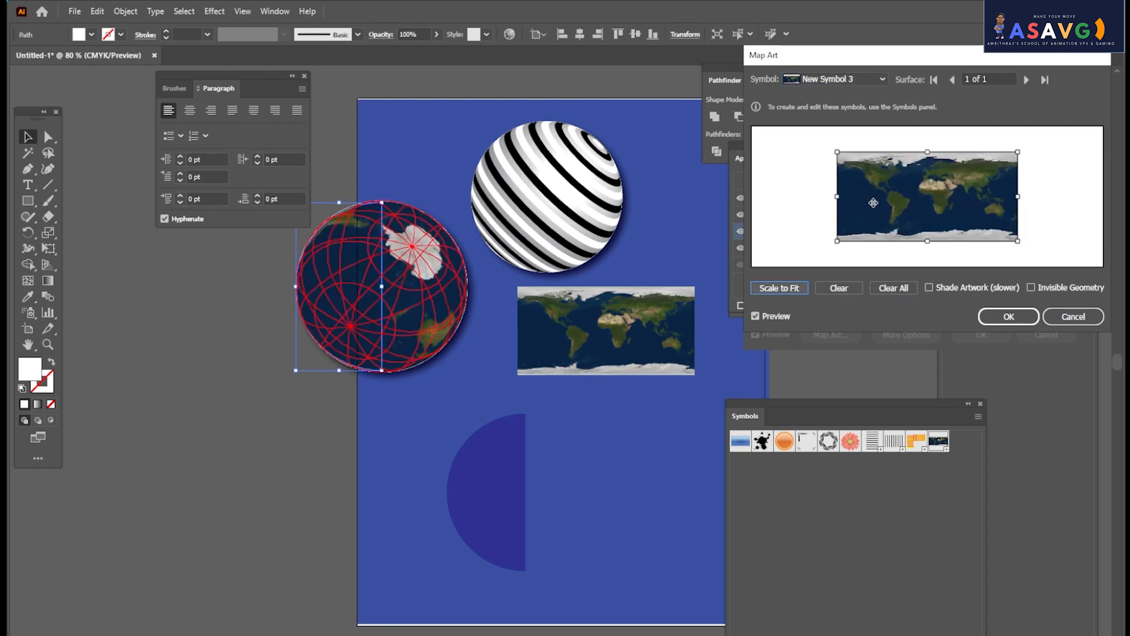
# Try shifting and rotating the mapped earth art on the sphere's surface, and reset it with Scale to Fit.
pyautogui.moveTo(880, 206); pyautogui.dragTo(908, 213)
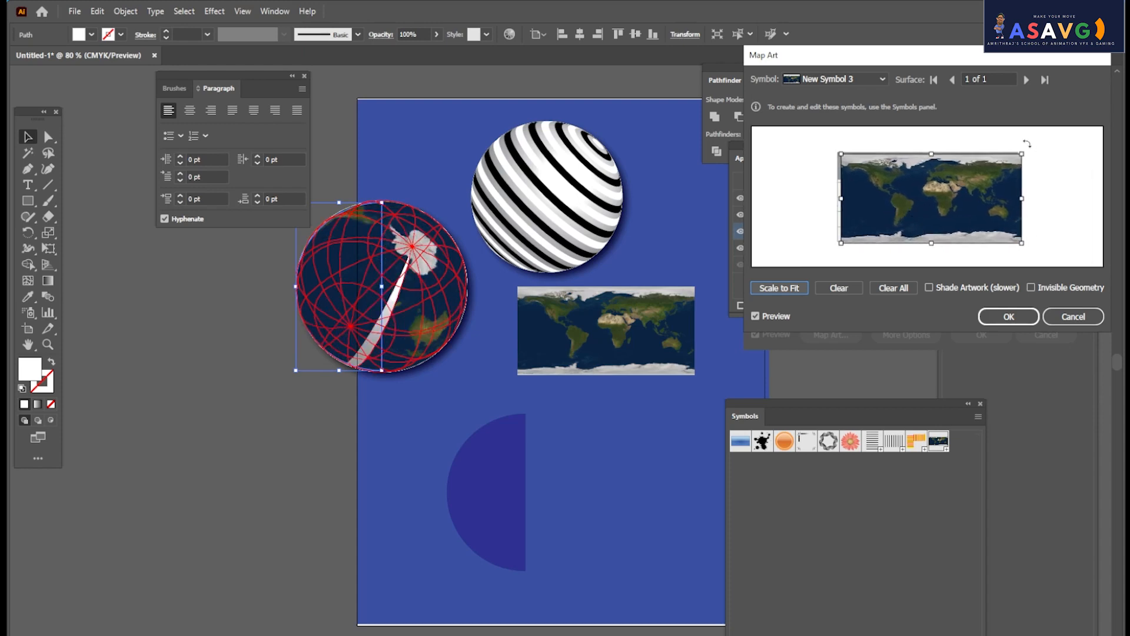
pyautogui.moveTo(1024, 154); pyautogui.dragTo(1029, 225)
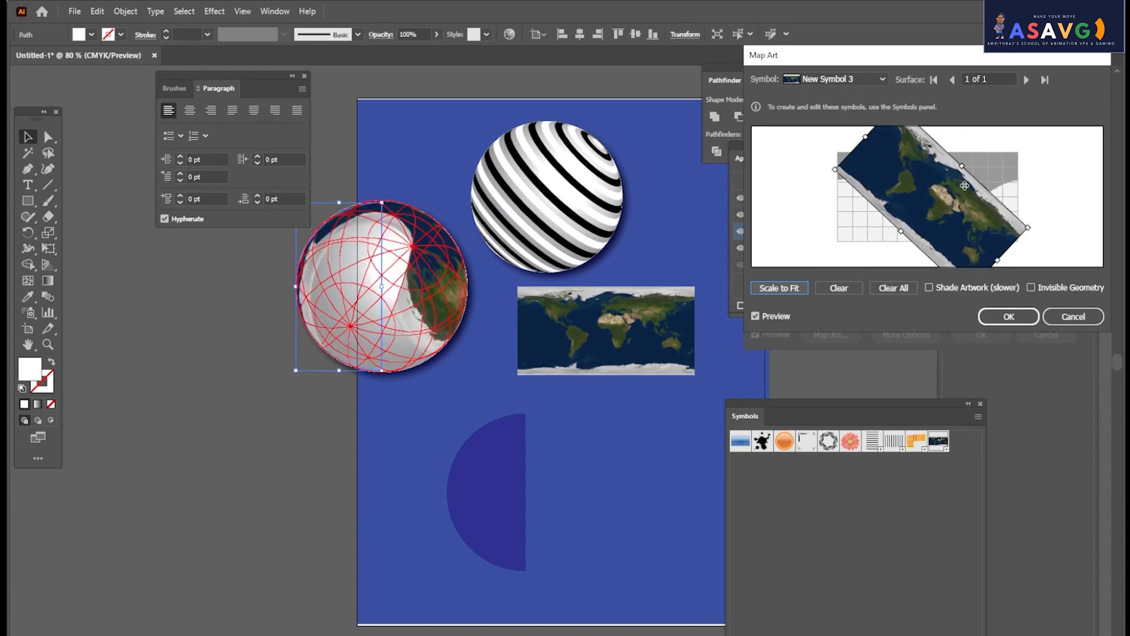
pyautogui.click(787, 289)
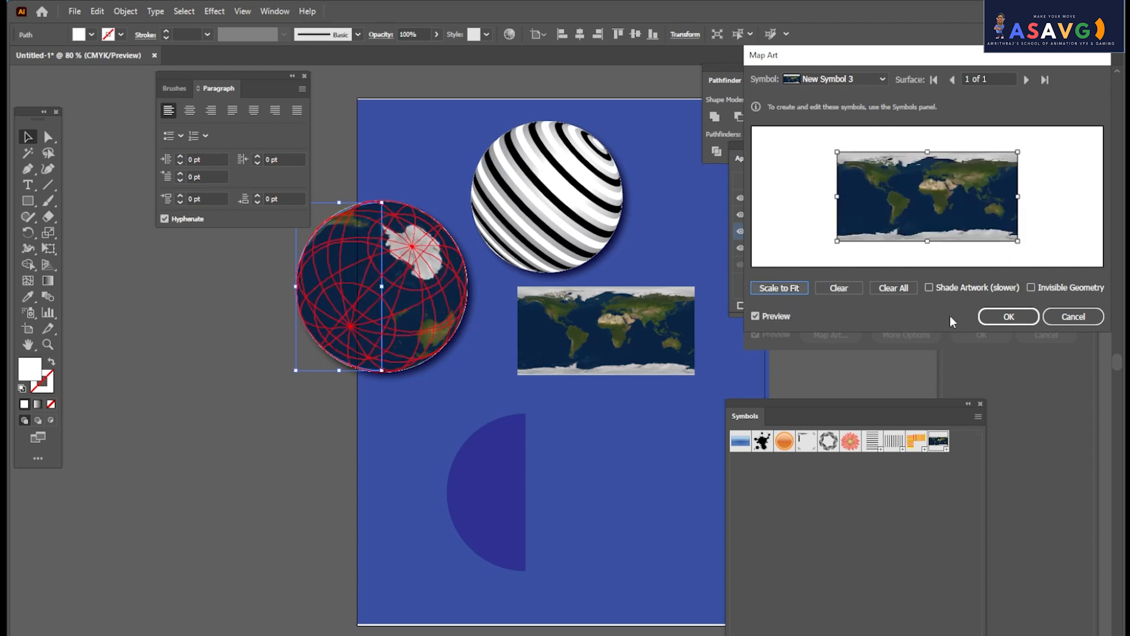
# Accept the mapped earth art and set the sphere's plastic shading to 42% ambient light and 100% highlight size.
pyautogui.click(1001, 316)
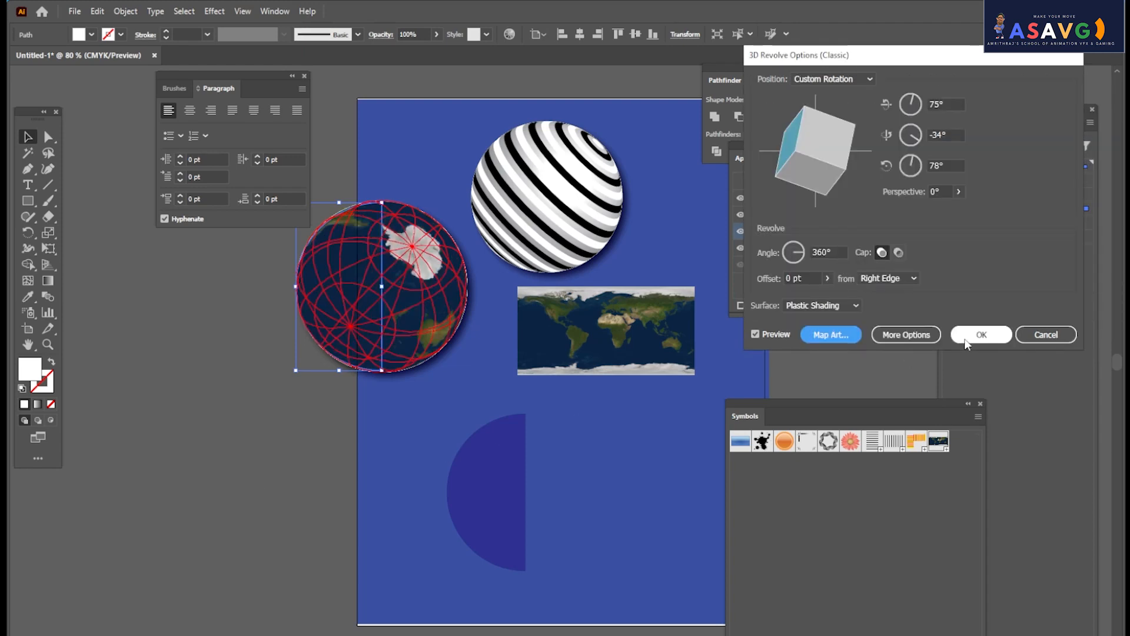
pyautogui.click(851, 305)
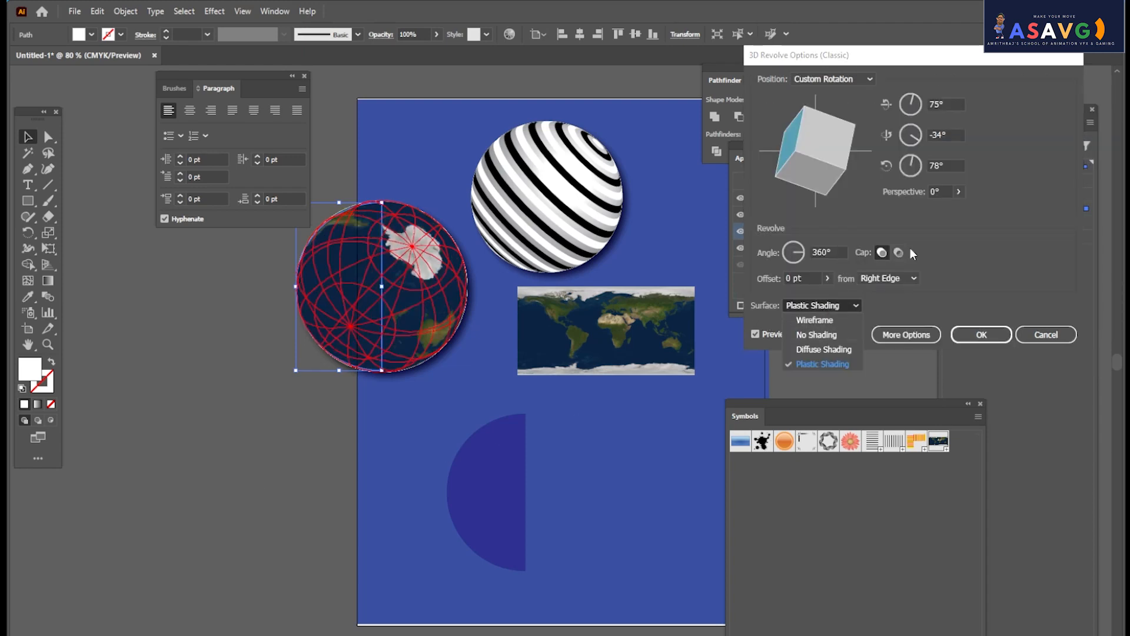
pyautogui.click(956, 295)
pyautogui.click(906, 334)
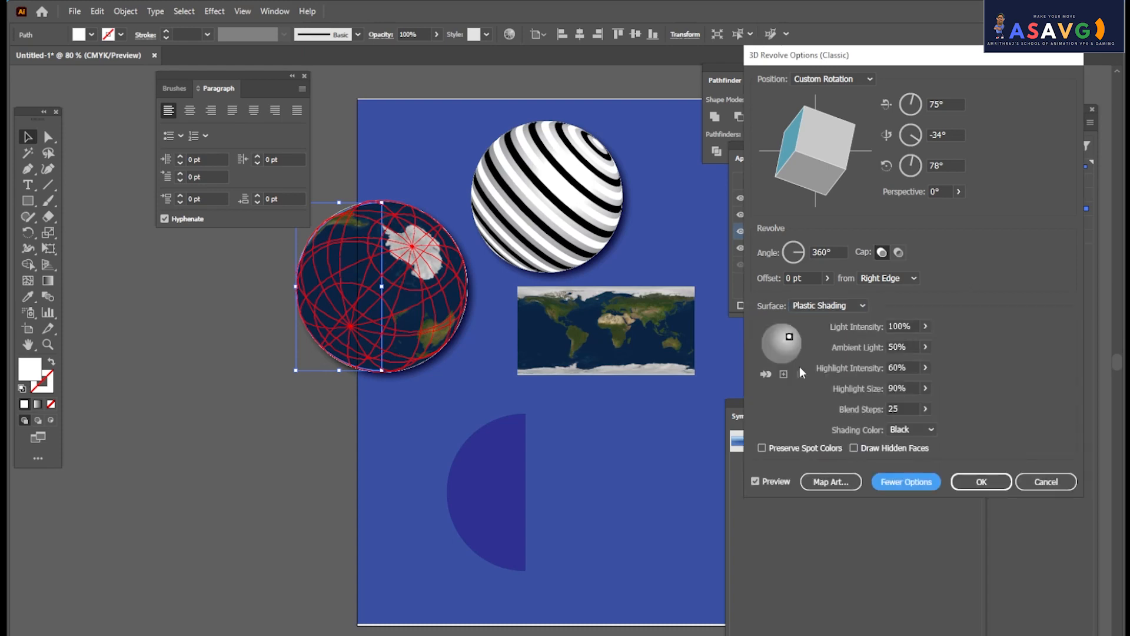
pyautogui.click(923, 326)
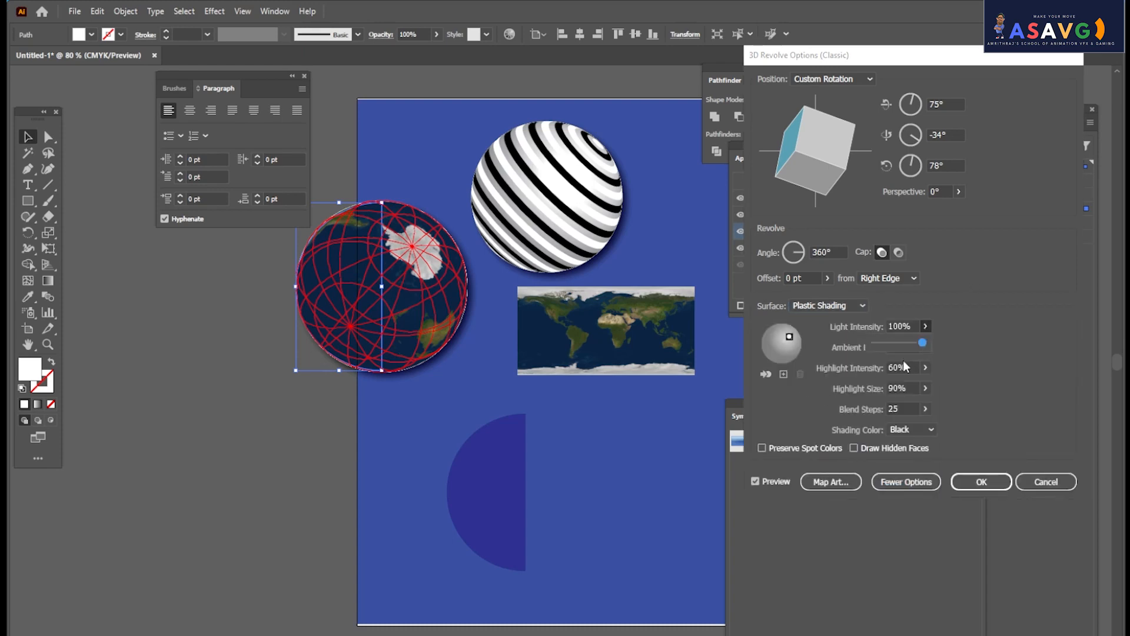
pyautogui.click(925, 347)
pyautogui.moveTo(902, 359)
pyautogui.mouseDown()
pyautogui.moveTo(938, 369)
pyautogui.moveTo(896, 365)
pyautogui.mouseUp()
pyautogui.click(926, 388)
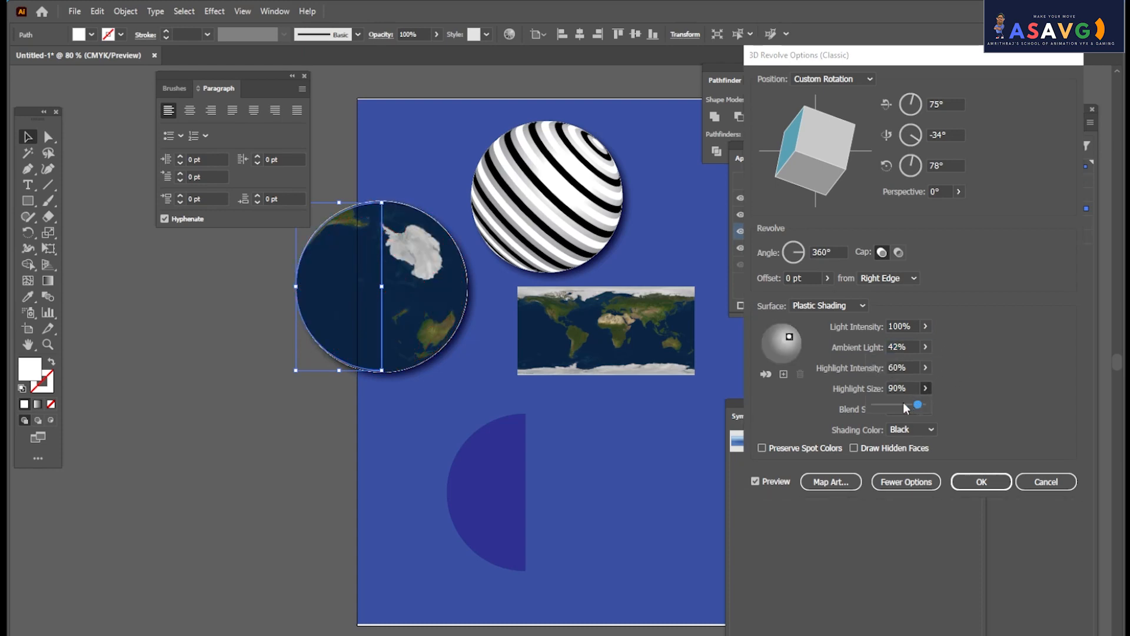
pyautogui.click(958, 422)
# Set the sphere's shading color to None, try Preserve Spot Colors and Draw Hidden Faces, and apply the 3D Revolve effect.
pyautogui.click(930, 430)
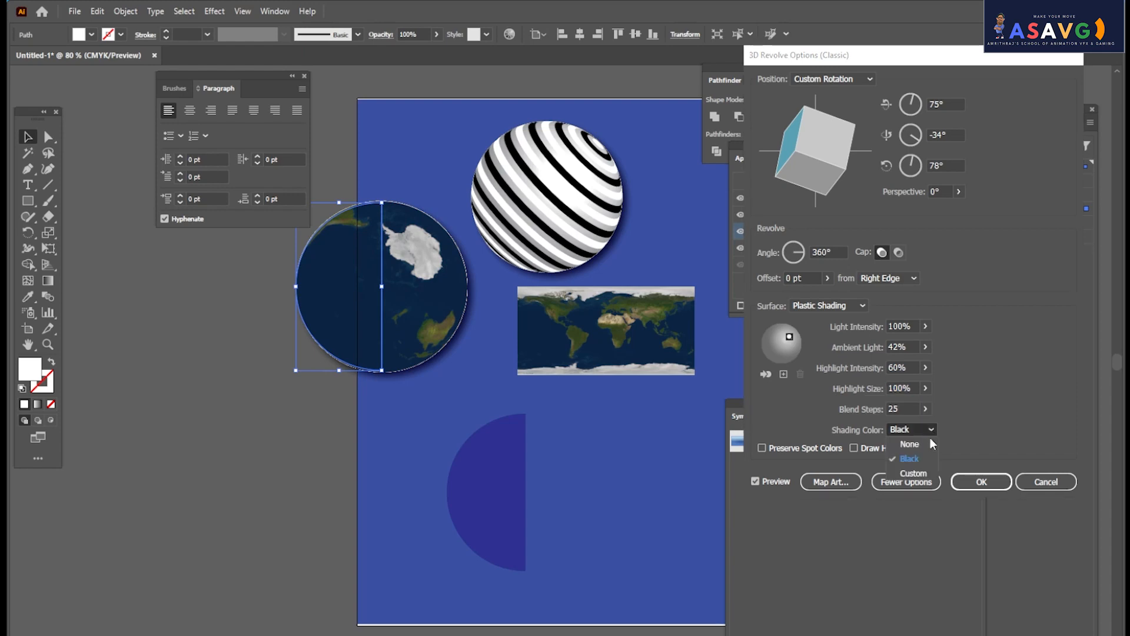
pyautogui.click(922, 449)
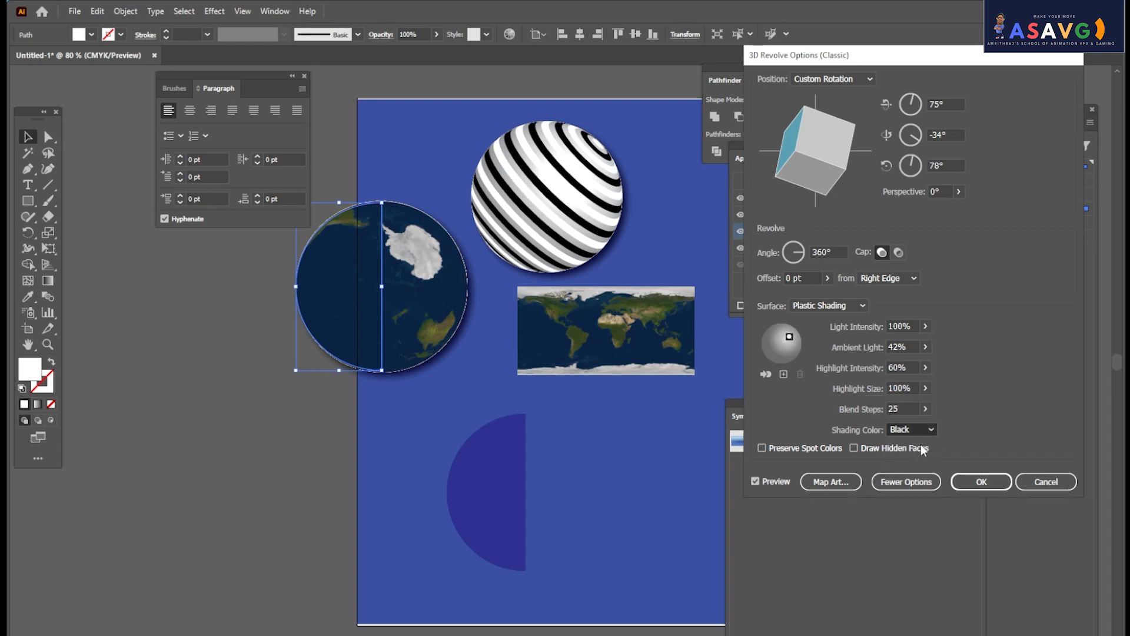
pyautogui.click(762, 449)
pyautogui.click(852, 448)
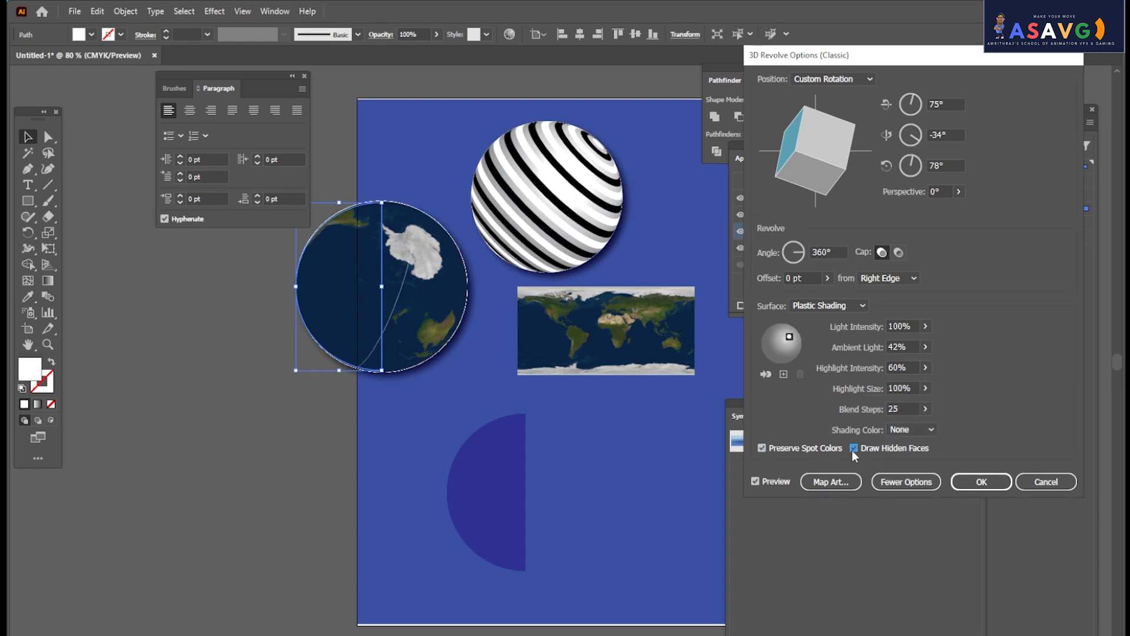
pyautogui.click(761, 448)
pyautogui.click(976, 483)
# Move the earth sphere farther left and rotate its 3D Revolve effect to about 119°, 33° and -152°.
pyautogui.click(433, 434)
pyautogui.moveTo(369, 274); pyautogui.dragTo(296, 274)
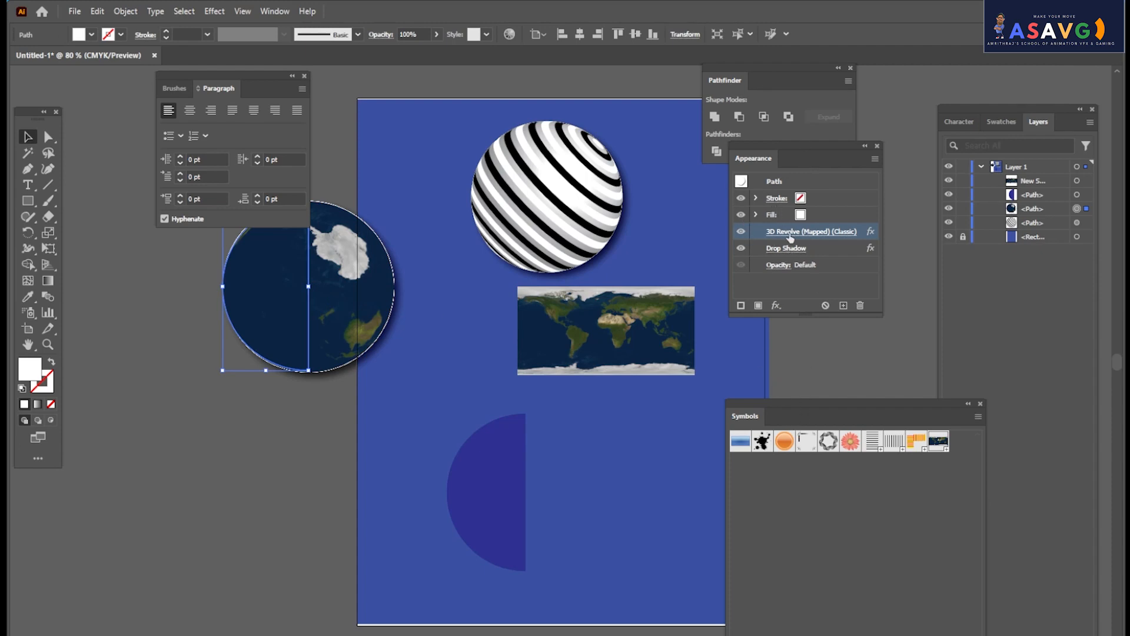
pyautogui.click(806, 231)
pyautogui.moveTo(804, 120); pyautogui.dragTo(827, 185)
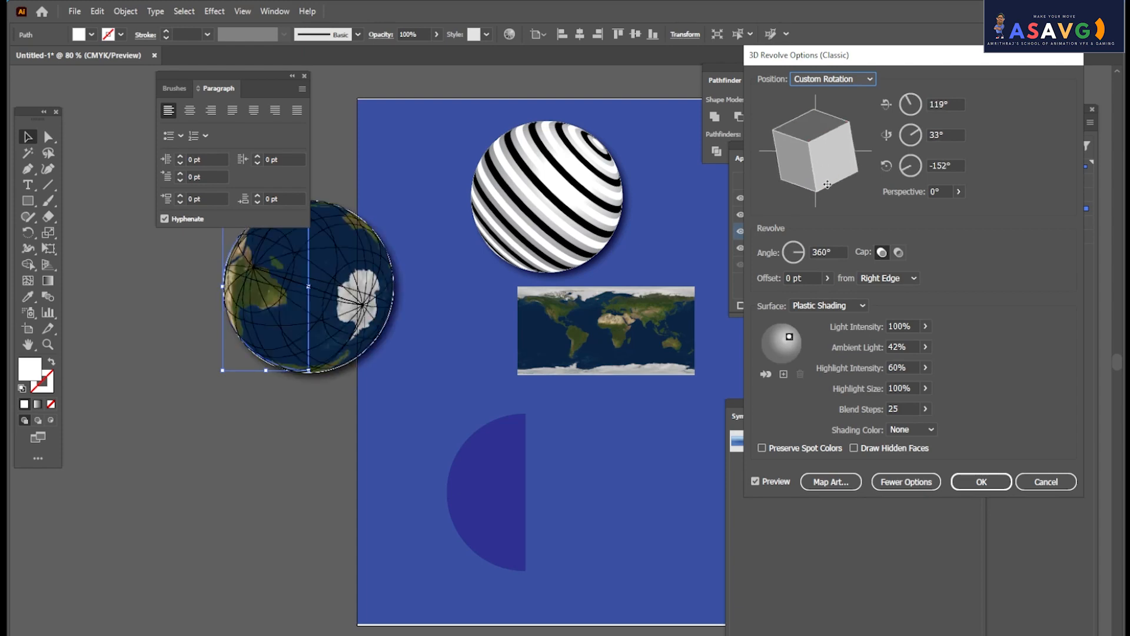
pyautogui.click(981, 481)
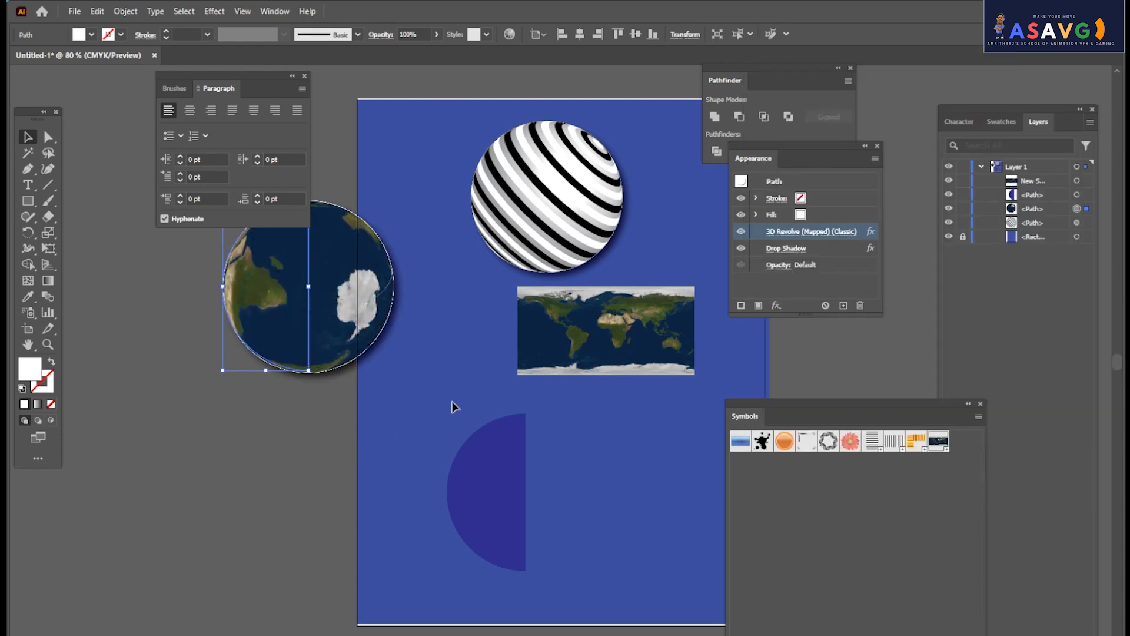
# Move the Paragraph panel clear of the earth sphere and examine the mapped texture up close.
pyautogui.click(453, 406)
pyautogui.moveTo(231, 86); pyautogui.dragTo(752, 183)
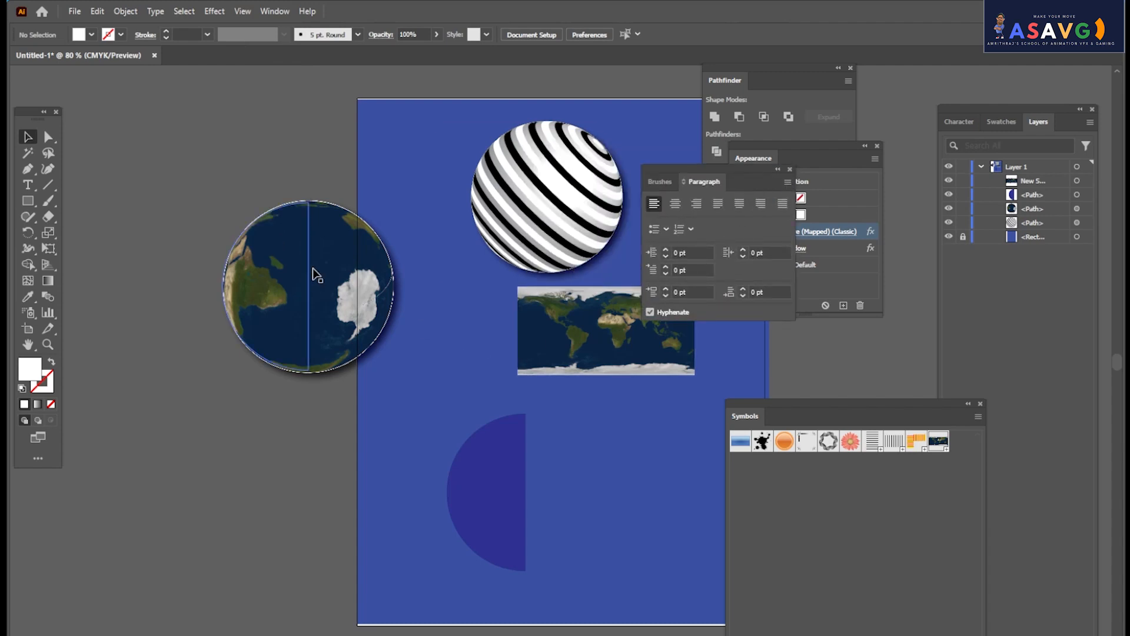
pyautogui.scroll(3, 326, 262)
pyautogui.moveTo(328, 292); pyautogui.dragTo(474, 269)
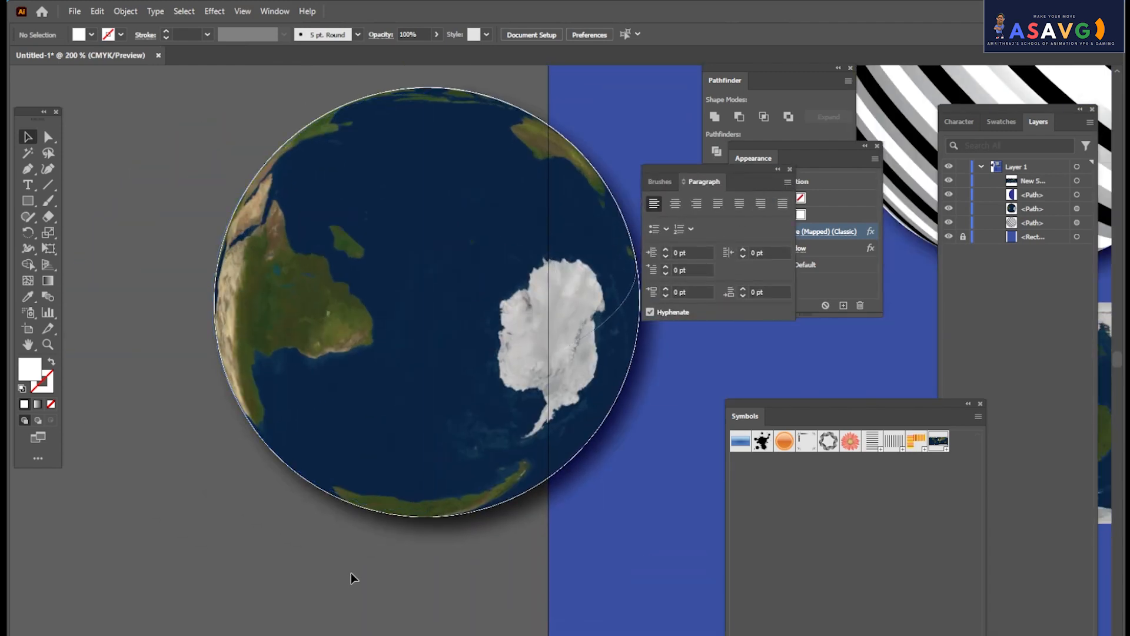
pyautogui.scroll(-3, 367, 447)
# Rotate the earth sphere's 3D Revolve effect to about -136°, -32° and -145° and apply it.
pyautogui.click(366, 449)
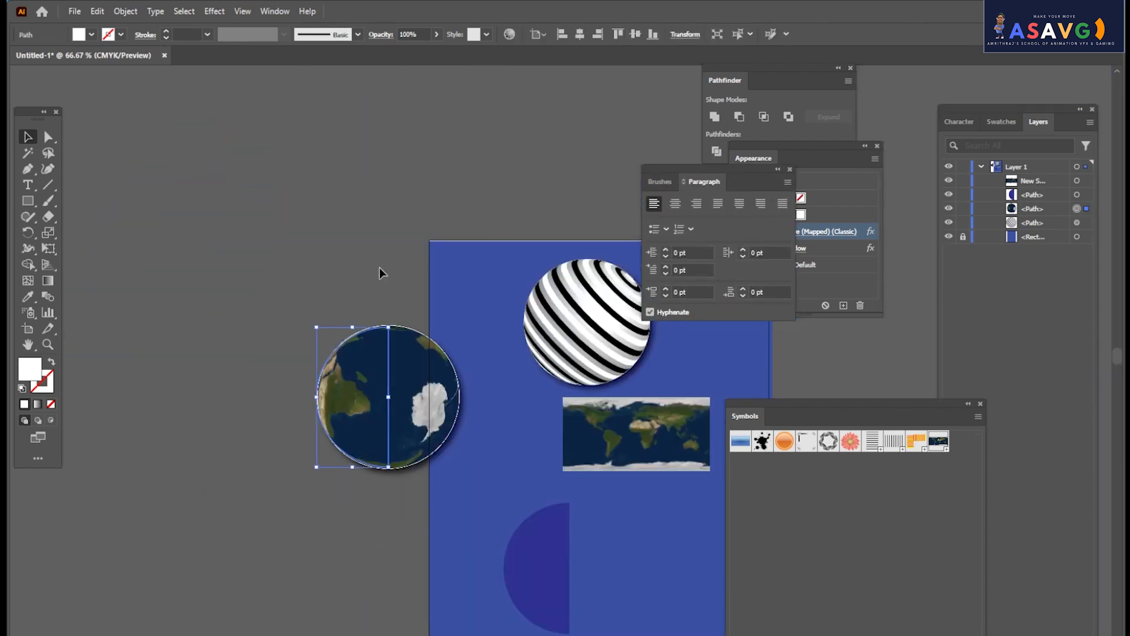
pyautogui.moveTo(730, 189)
pyautogui.mouseDown()
pyautogui.moveTo(813, 250)
pyautogui.moveTo(930, 290)
pyautogui.mouseUp()
pyautogui.click(793, 230)
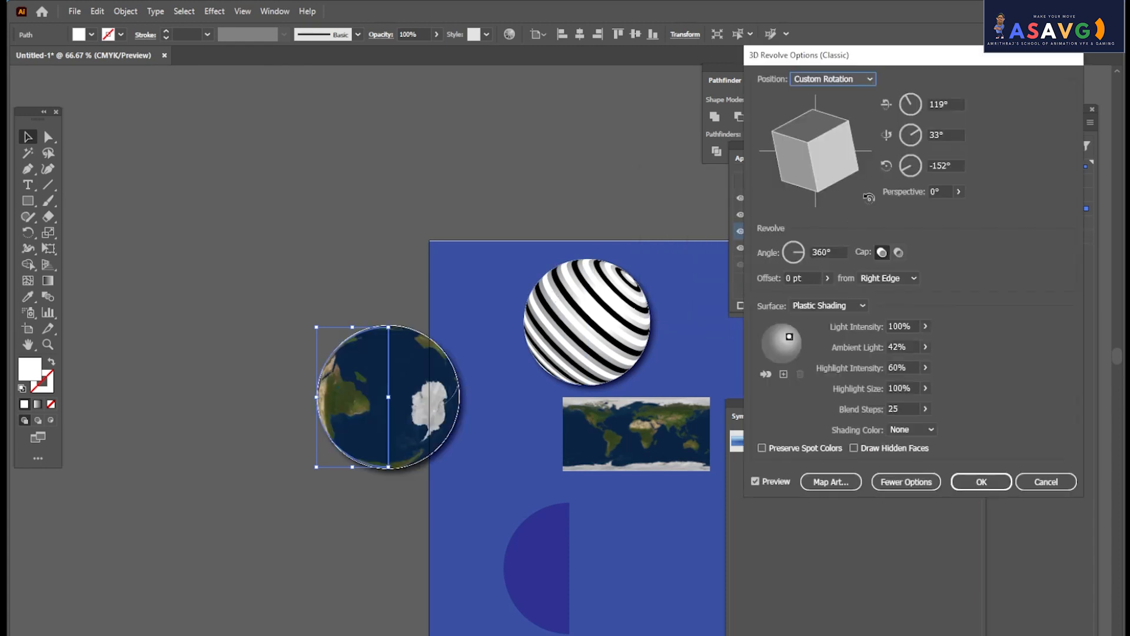
pyautogui.moveTo(827, 169); pyautogui.dragTo(834, 193)
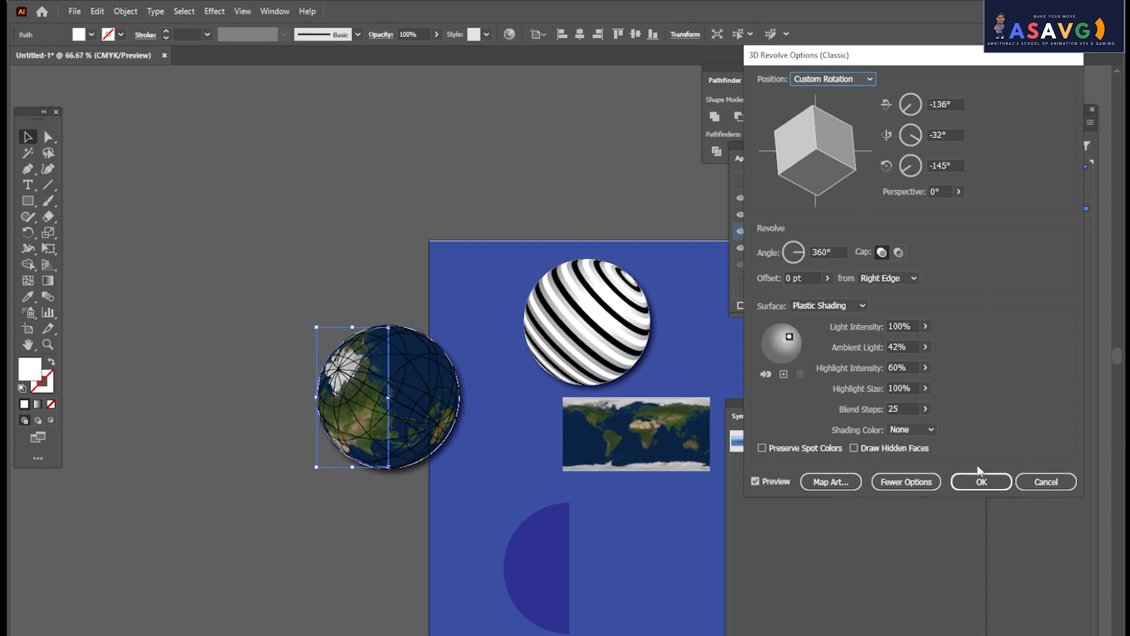
pyautogui.click(980, 479)
pyautogui.click(418, 203)
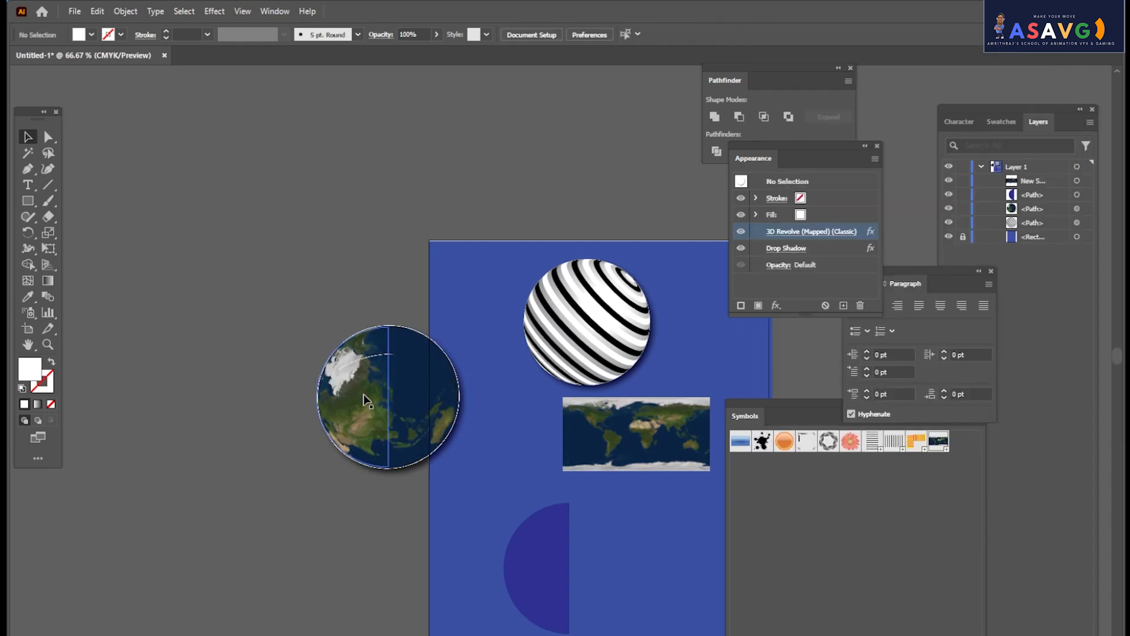
# Move the earth sphere up and left, clear of the artboard, and examine its mapped continents up close.
pyautogui.moveTo(364, 396); pyautogui.dragTo(334, 271)
pyautogui.click(282, 445)
pyautogui.click(352, 302)
pyautogui.scroll(4, 352, 301)
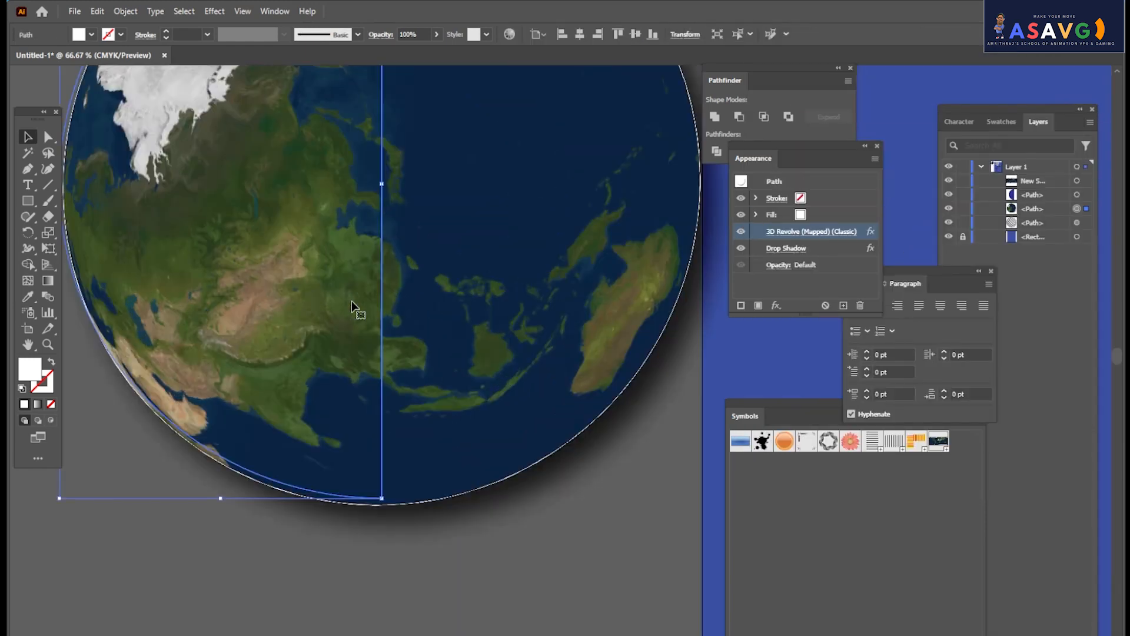
pyautogui.scroll(-5, 352, 302)
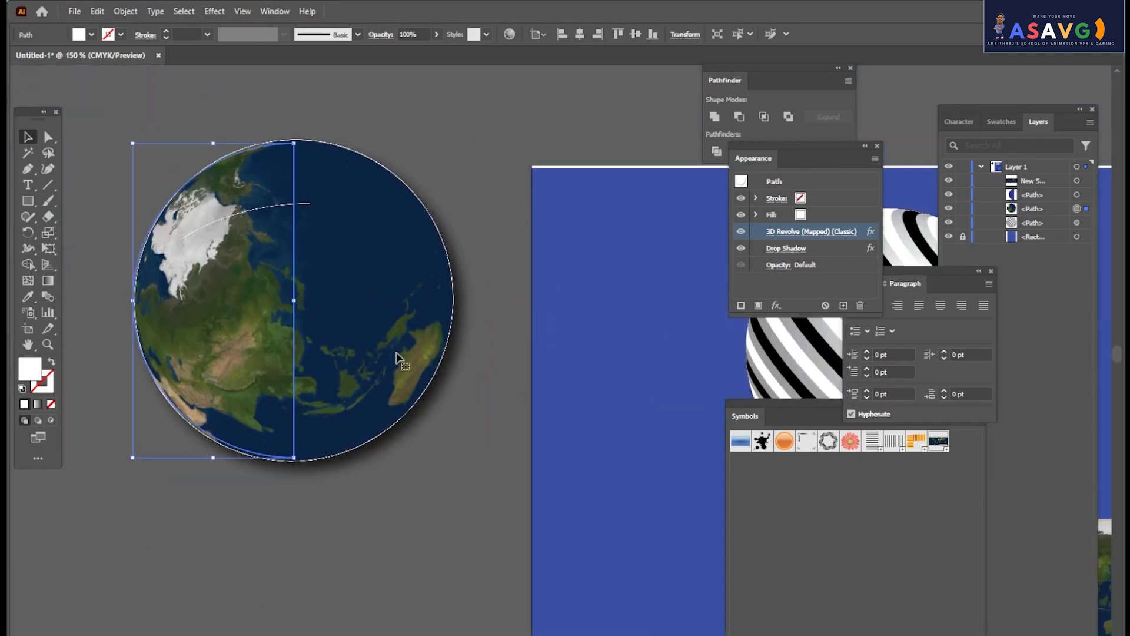
pyautogui.scroll(-5, 404, 356)
pyautogui.scroll(-2, 382, 288)
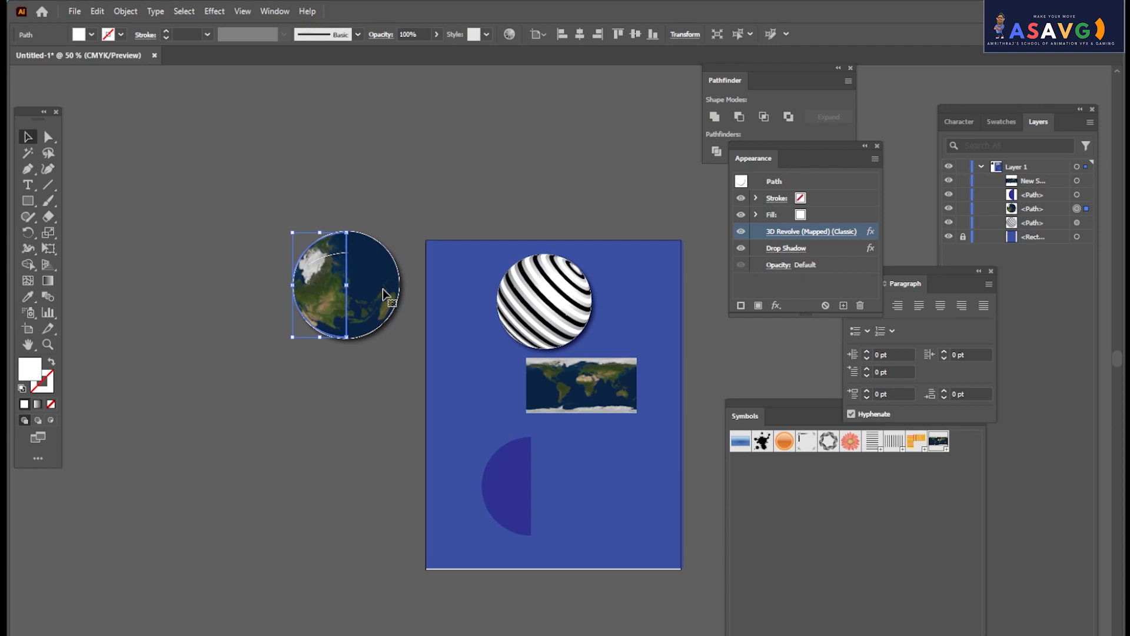
# Delete both spheres, the earth map and the half circle, leaving only the locked blue background rectangle.
pyautogui.scroll(-1, 312, 217)
pyautogui.scroll(1, 323, 262)
pyautogui.moveTo(176, 181); pyautogui.dragTo(552, 479)
pyautogui.press('Delete')
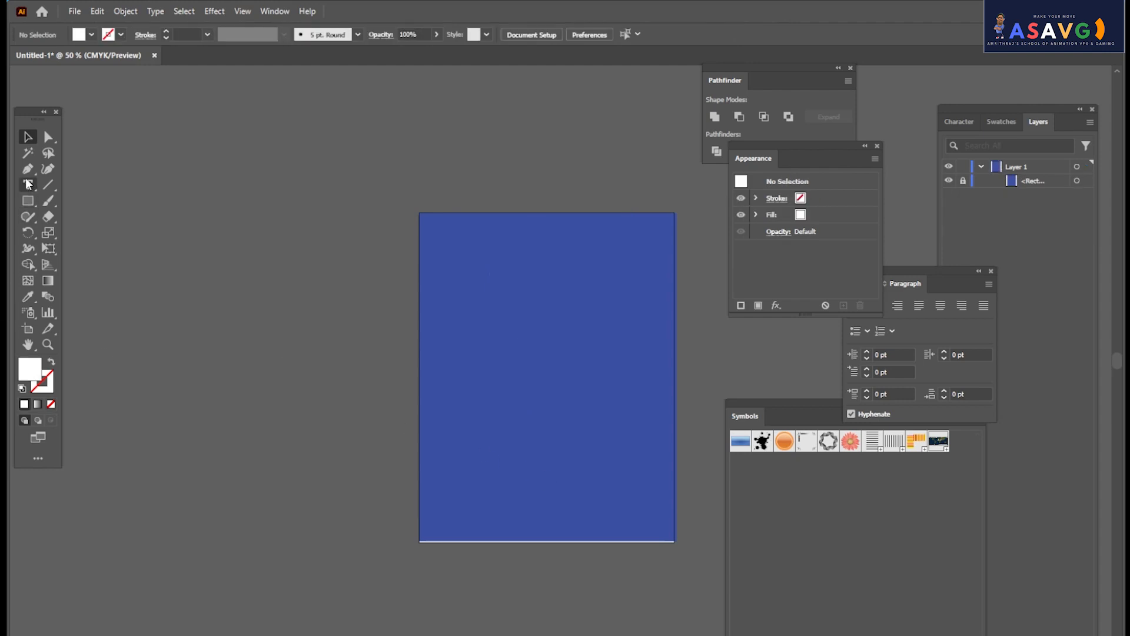
# Switch the keyboard language from Malayalam to English (United States) and delete the Malayalam text object from the artboard.
pyautogui.click(512, 326)
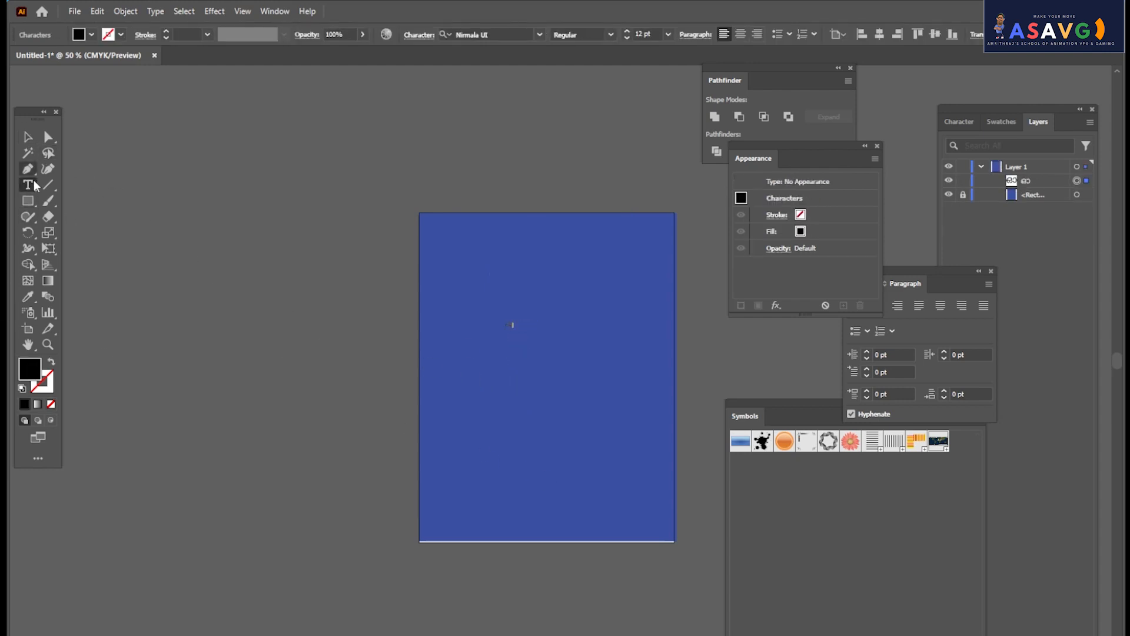
pyautogui.press('super+space')
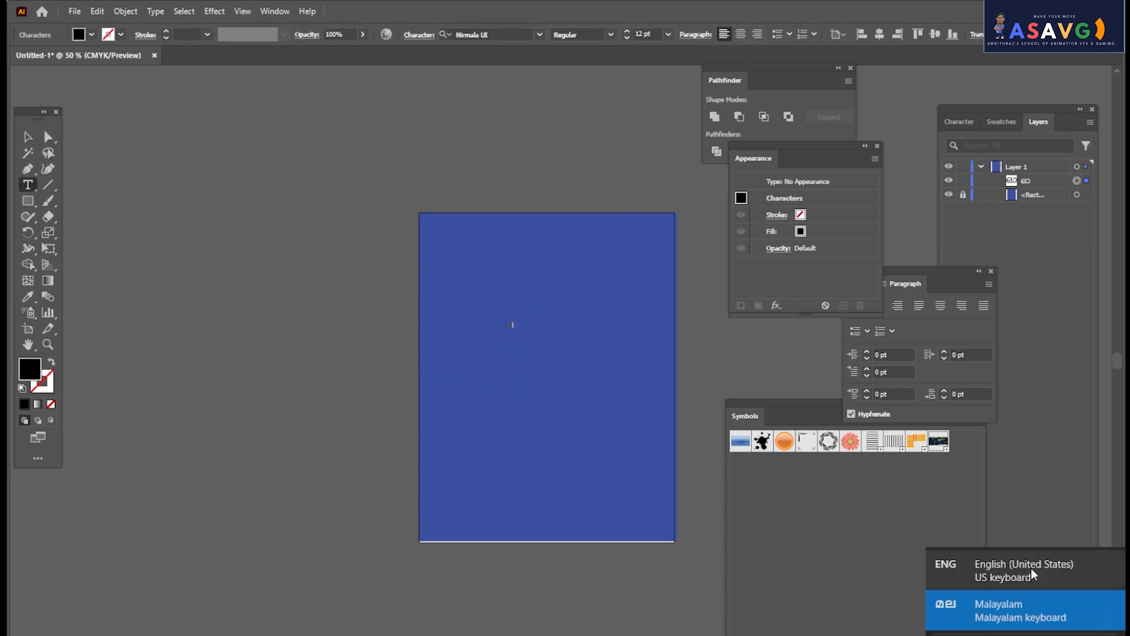
pyautogui.press('Escape')
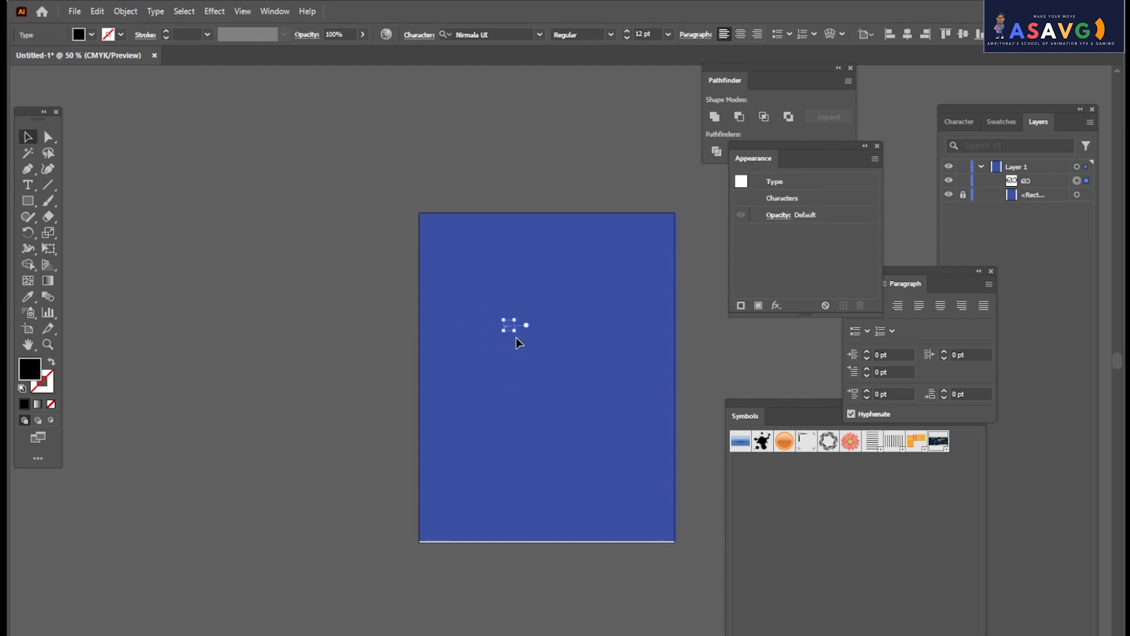
pyautogui.moveTo(515, 332); pyautogui.dragTo(550, 370)
pyautogui.press('Delete')
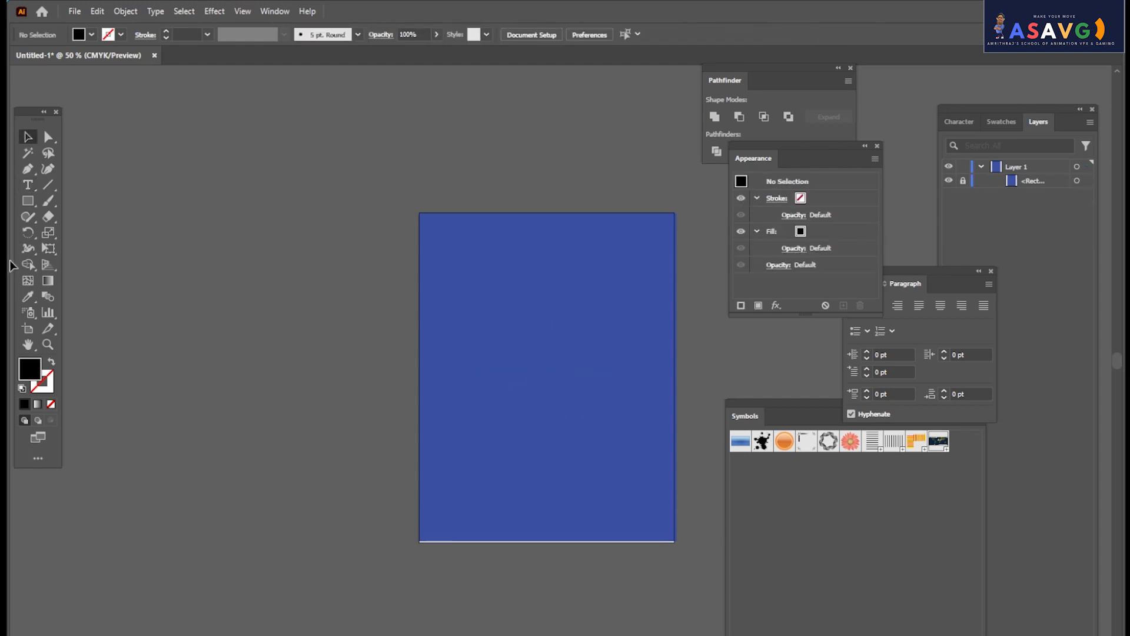
# Add a black letter A in Myriad Pro and enlarge it to about 484 pt on the artboard's upper half.
pyautogui.click(28, 184)
pyautogui.click(510, 338)
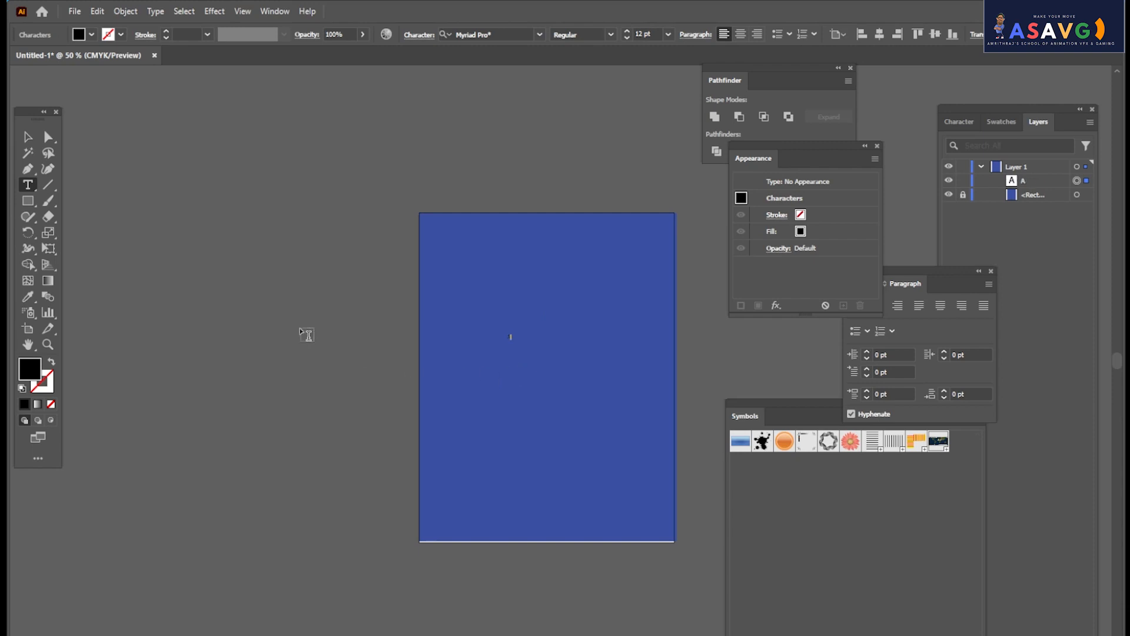
pyautogui.click(28, 136)
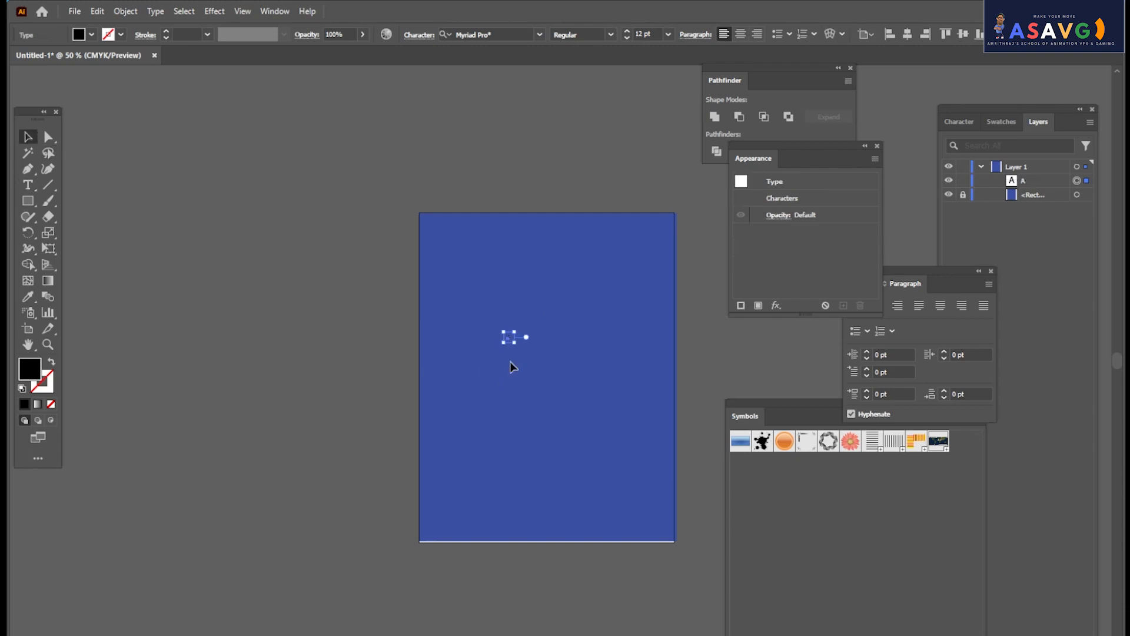
pyautogui.moveTo(515, 342); pyautogui.dragTo(721, 606)
pyautogui.moveTo(544, 374); pyautogui.dragTo(555, 366)
# Convert the letter A to outlines and add the classic 3D Extrude & Bevel effect to it.
pyautogui.rightClick(547, 350)
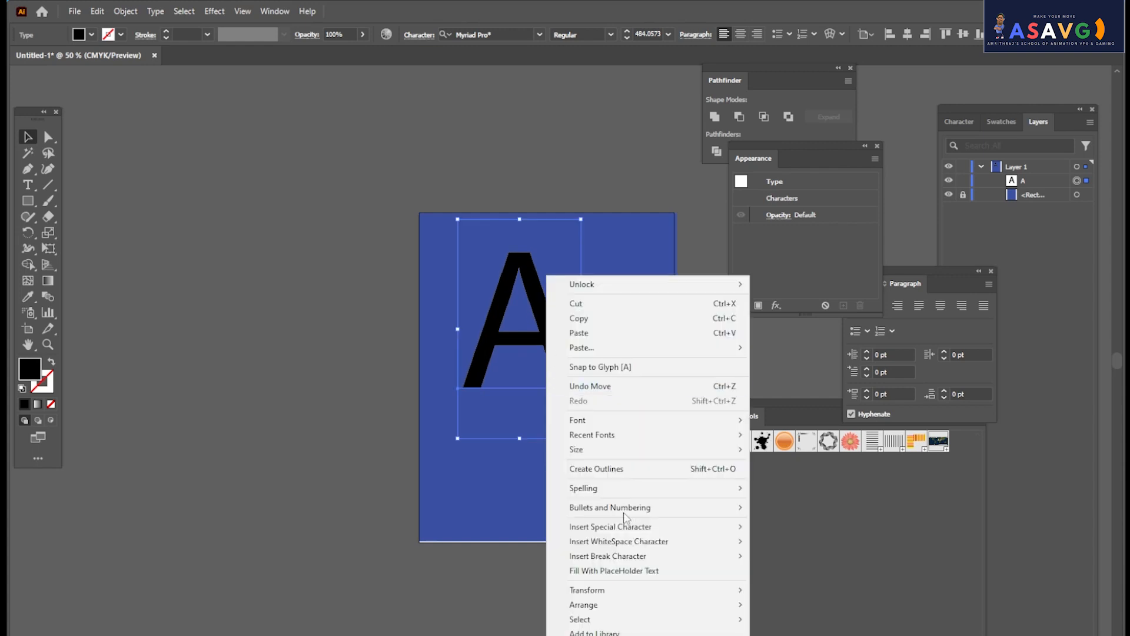
pyautogui.click(597, 471)
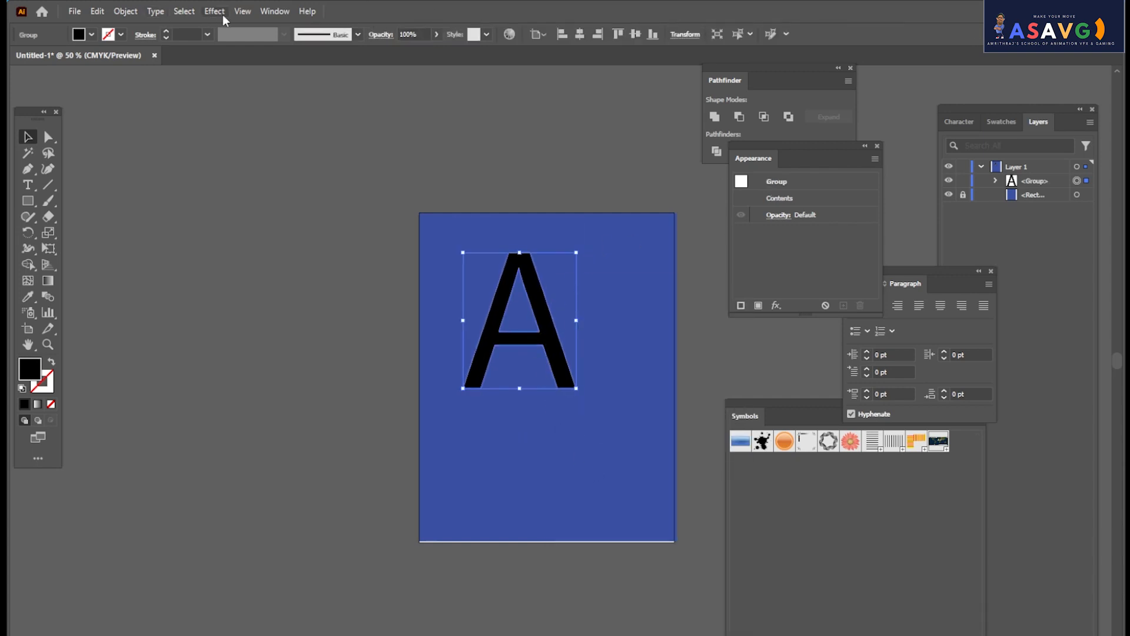
pyautogui.click(214, 11)
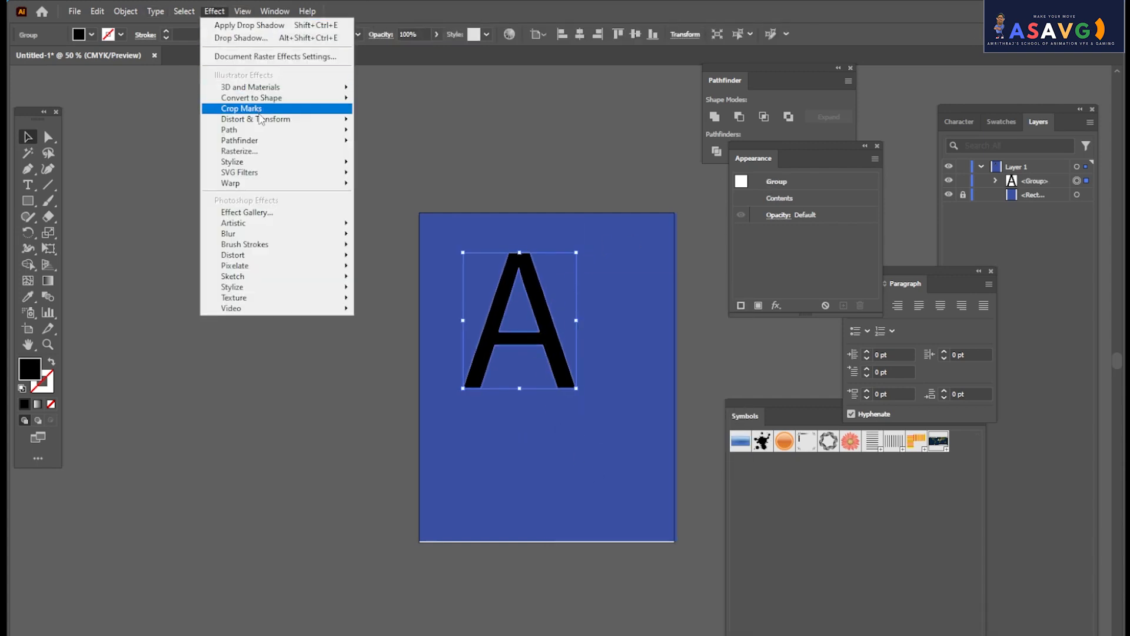
pyautogui.moveTo(284, 90)
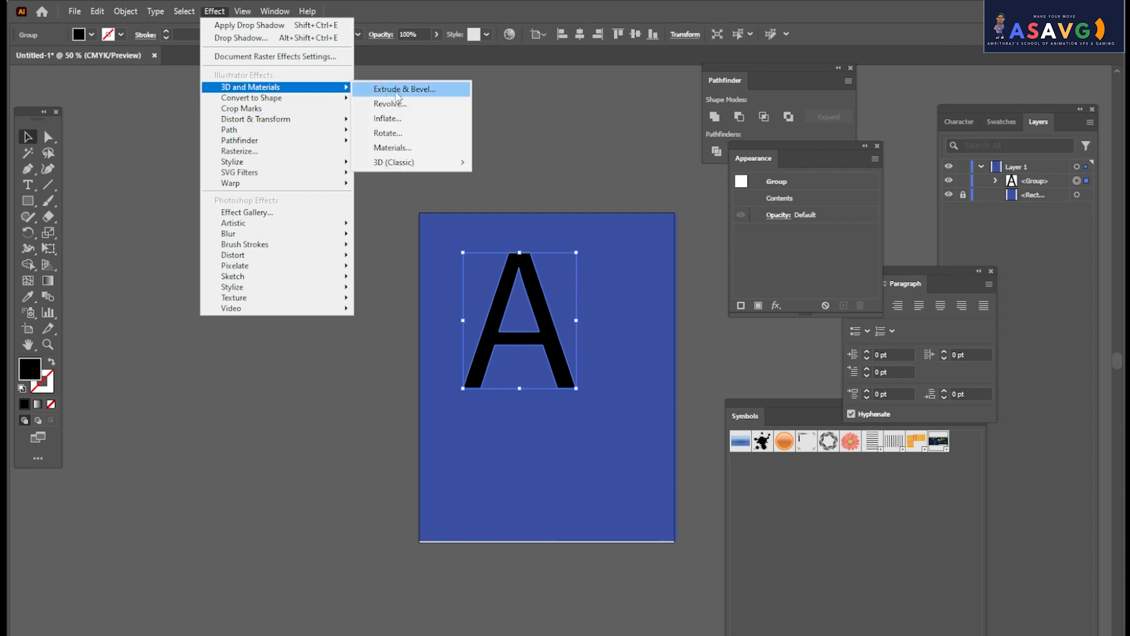
pyautogui.moveTo(407, 165)
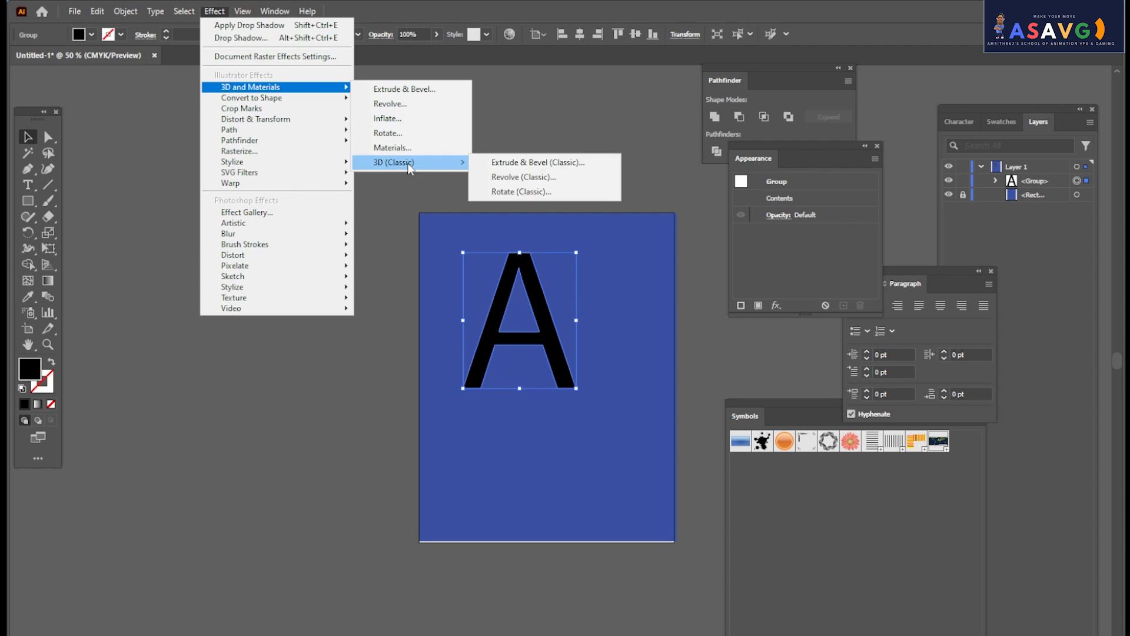
pyautogui.click(532, 162)
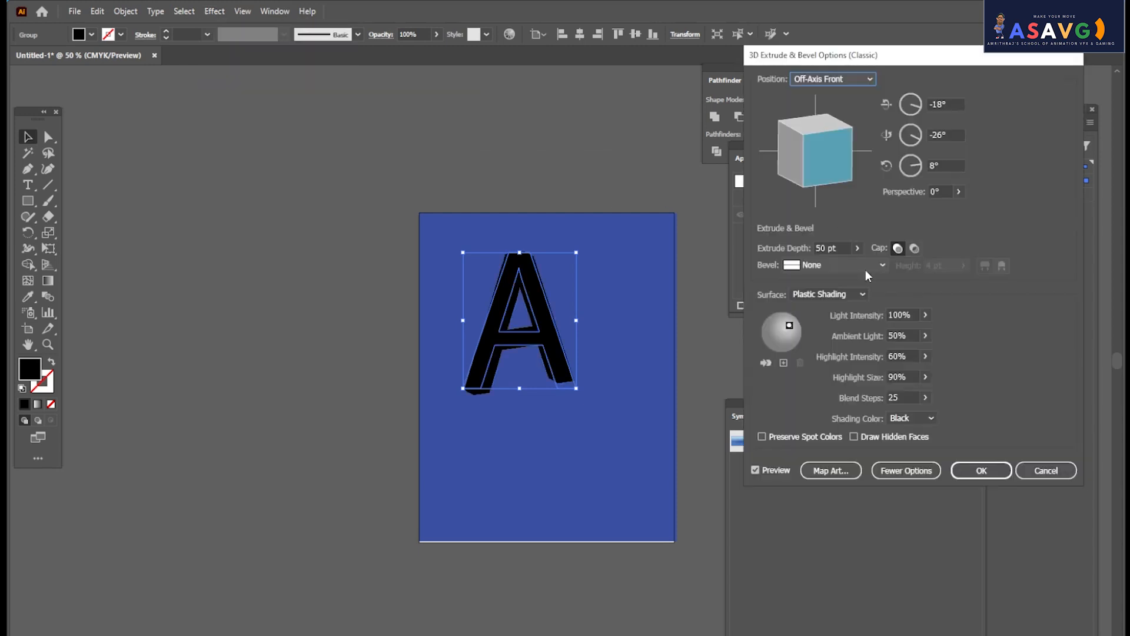
# Map New Symbol 3 onto surface 1 of 16, the front face of the extruded A, scaled to fit.
pyautogui.click(848, 470)
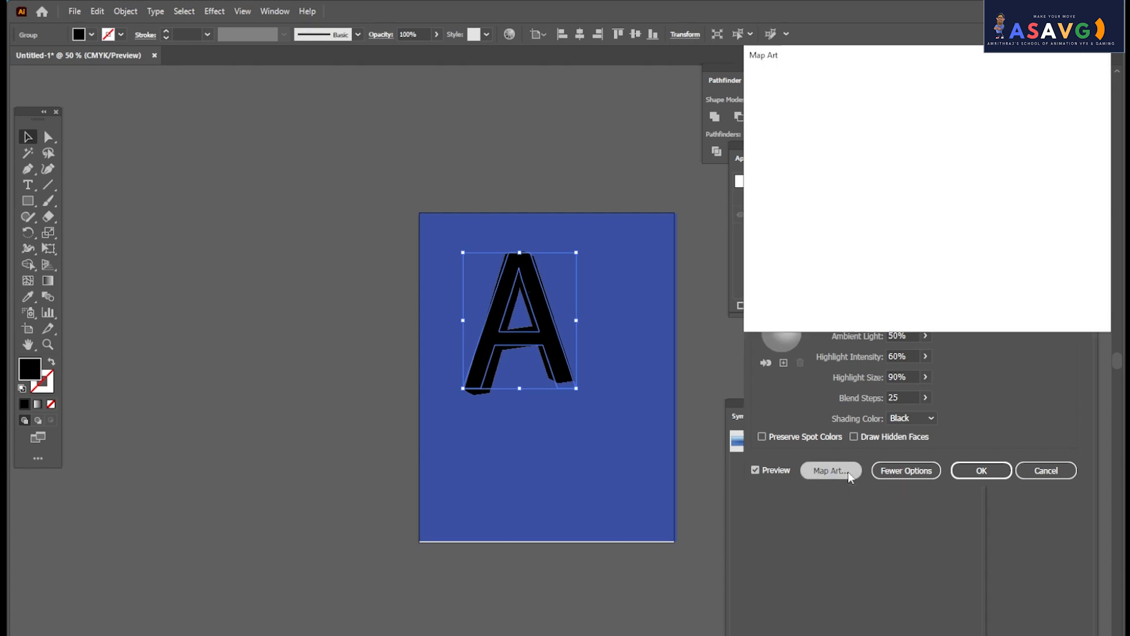
pyautogui.click(835, 81)
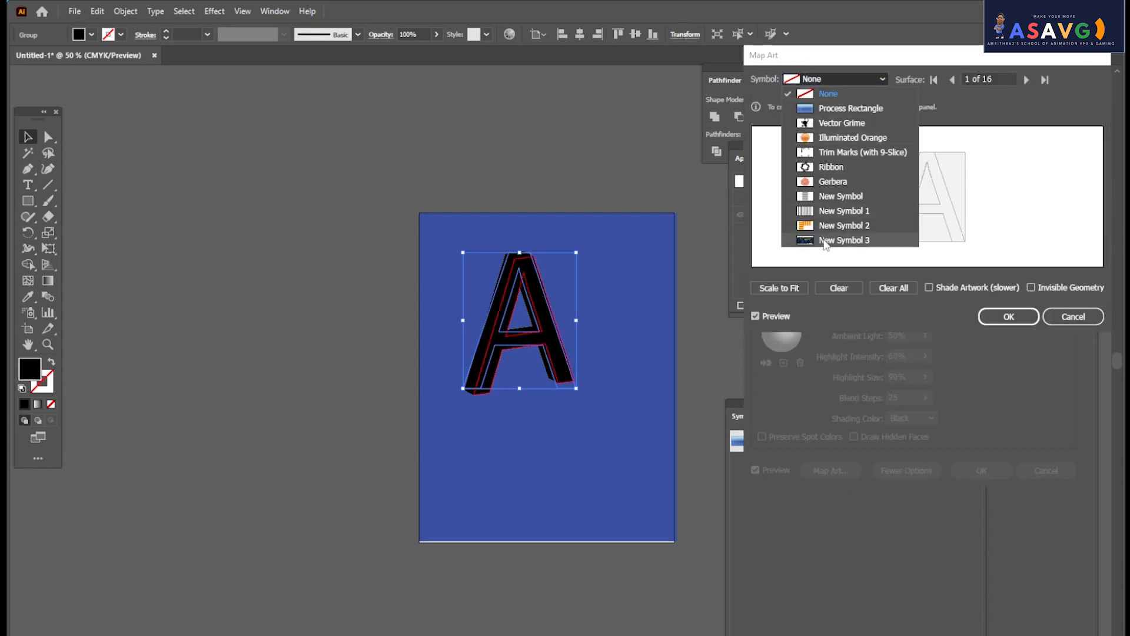
pyautogui.click(824, 239)
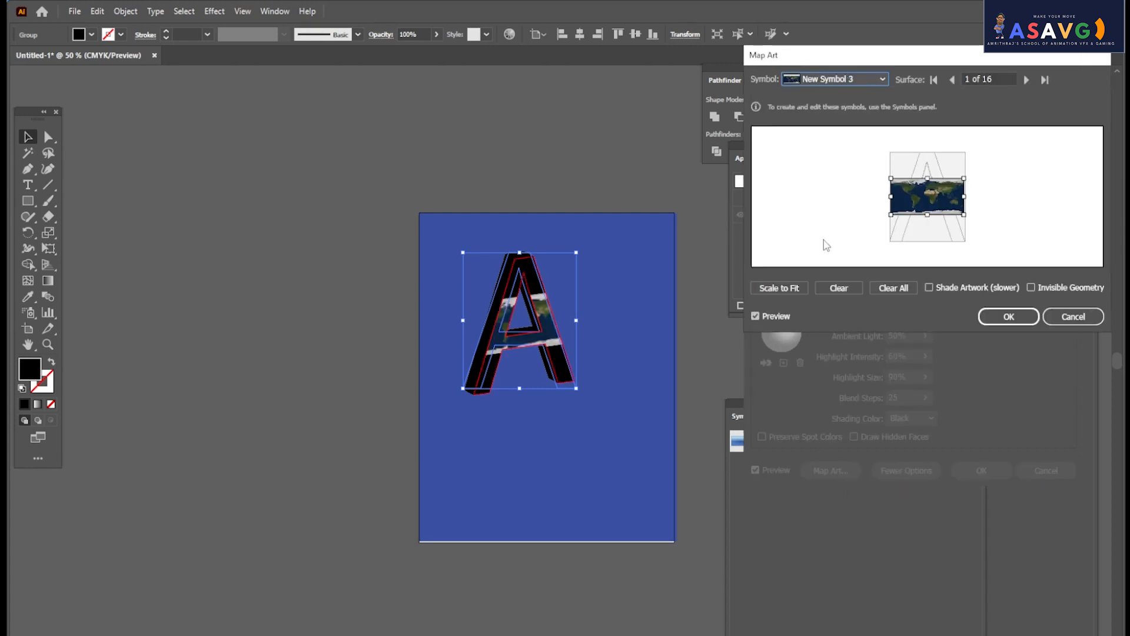
pyautogui.click(792, 288)
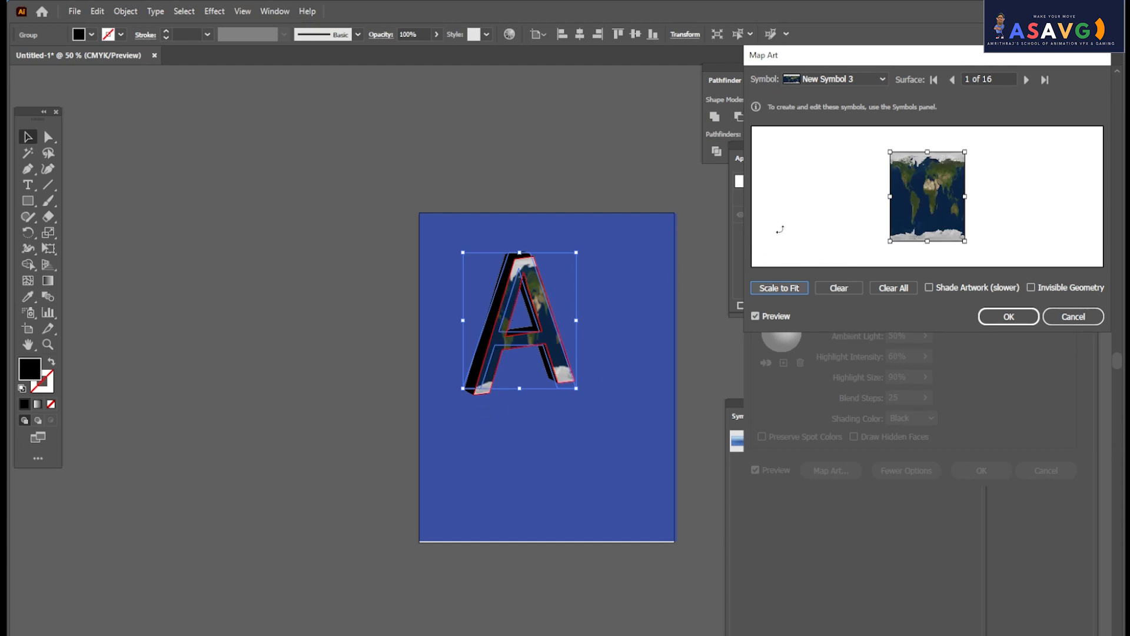
pyautogui.click(1008, 318)
# Rotate the extruded A to 31°, -12° and -6°, slightly deepen its extrusion, and apply the 3D effect.
pyautogui.moveTo(821, 175)
pyautogui.mouseDown()
pyautogui.moveTo(836, 174)
pyautogui.moveTo(816, 183)
pyautogui.moveTo(825, 159)
pyautogui.mouseUp()
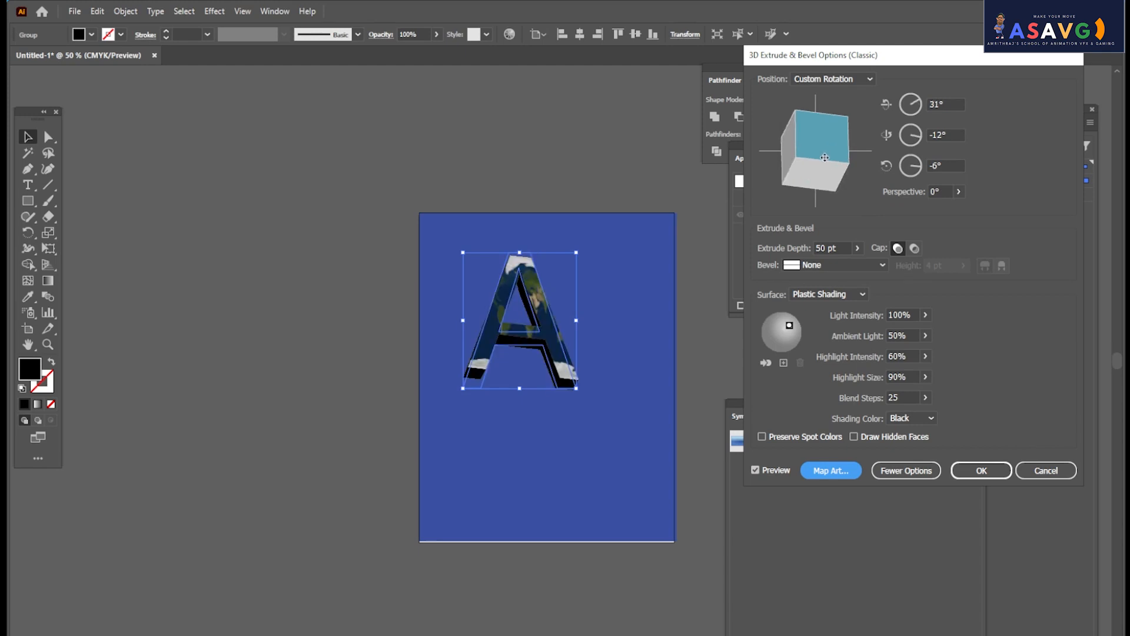
pyautogui.click(857, 249)
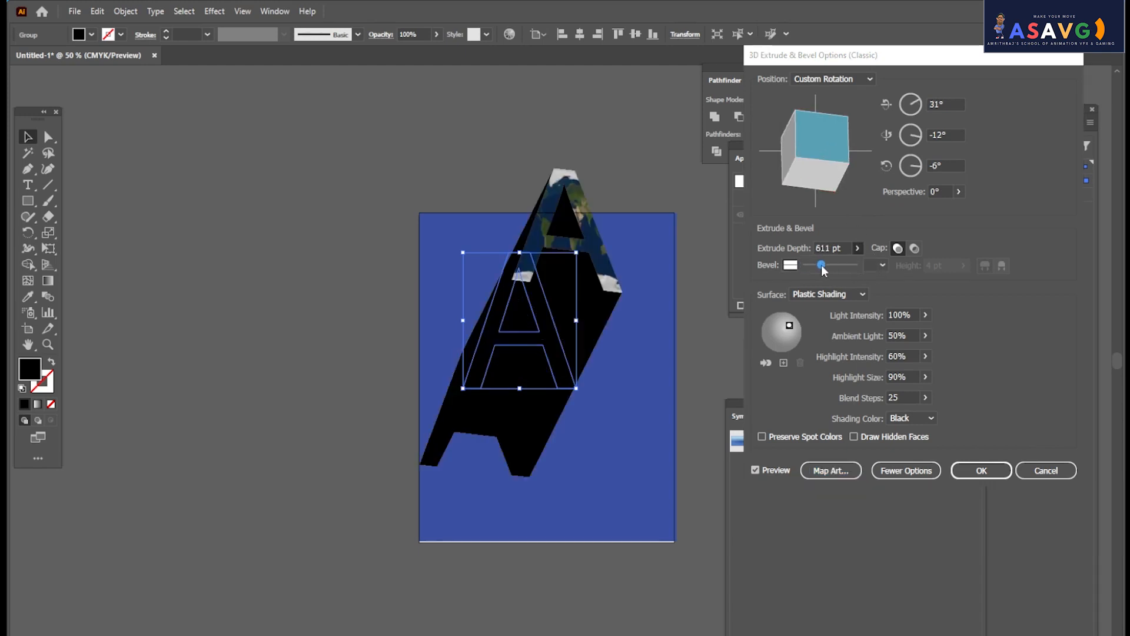
pyautogui.moveTo(820, 264); pyautogui.dragTo(810, 266)
pyautogui.click(981, 470)
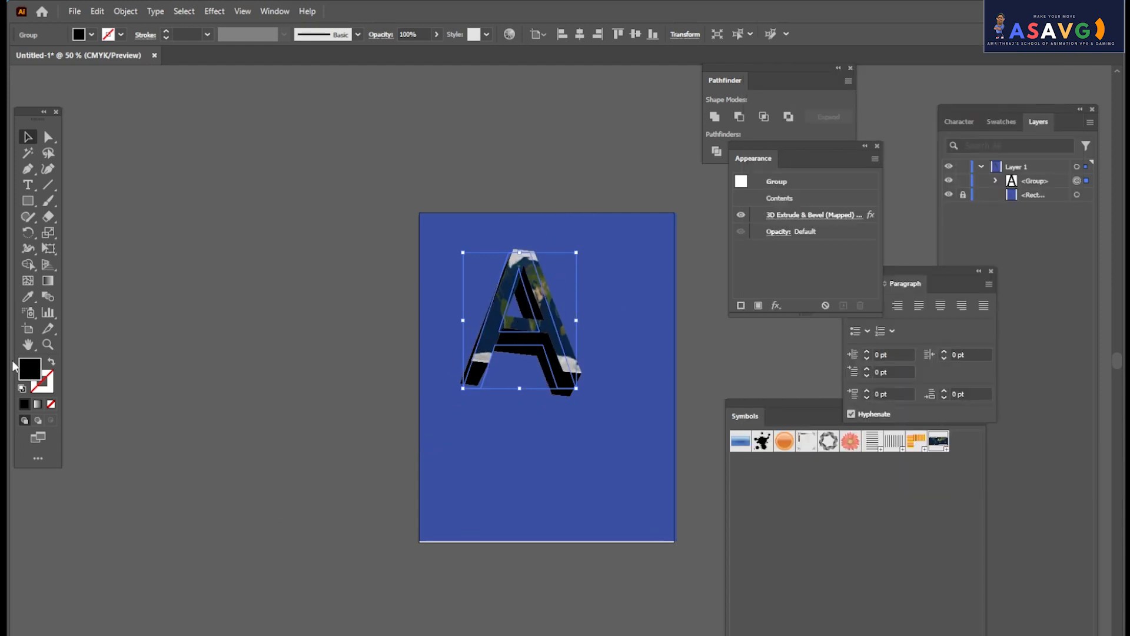
# Recolor the extruded A's sides by sampling the blue of the background rectangle with the Eyedropper, and deselect the letter.
pyautogui.doubleClick(29, 369)
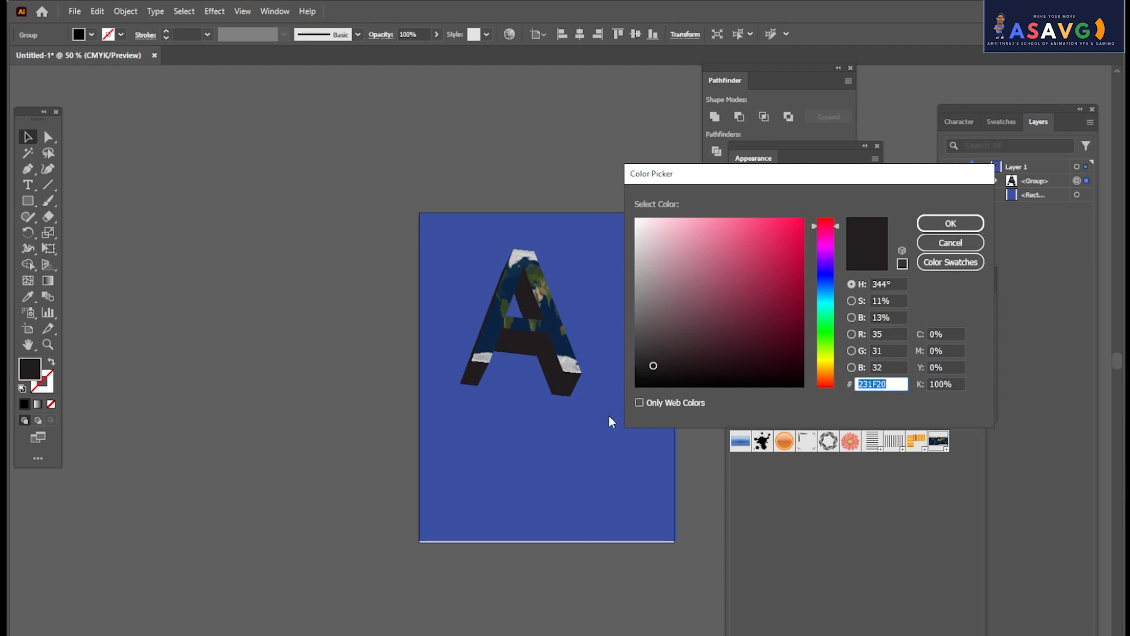
pyautogui.click(943, 246)
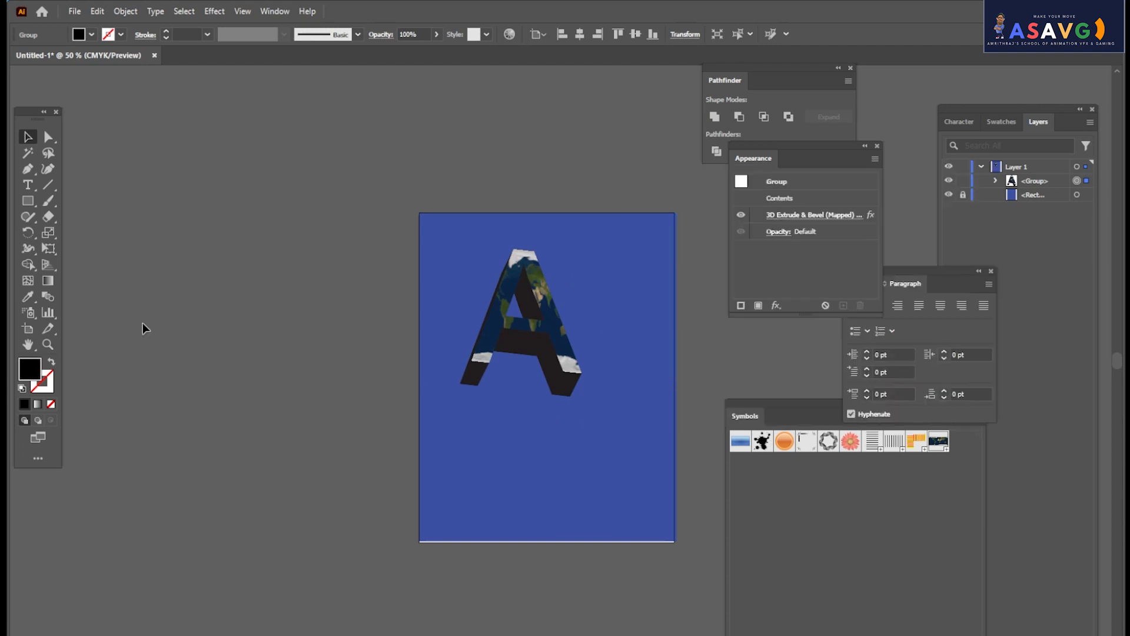
pyautogui.click(28, 296)
pyautogui.click(533, 415)
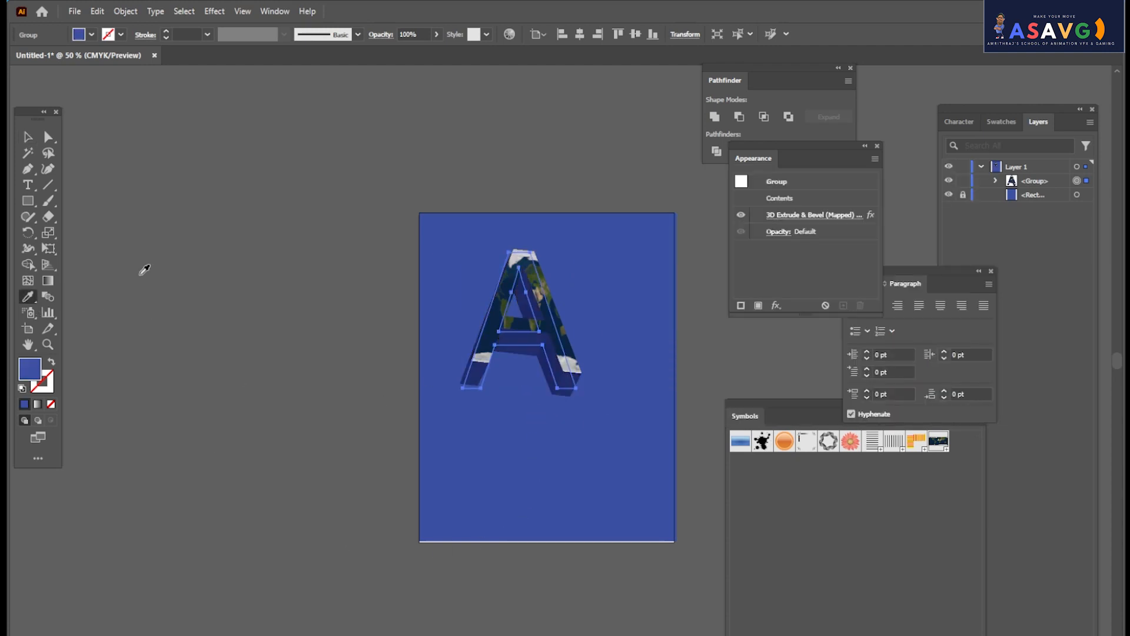
pyautogui.click(28, 136)
pyautogui.click(108, 258)
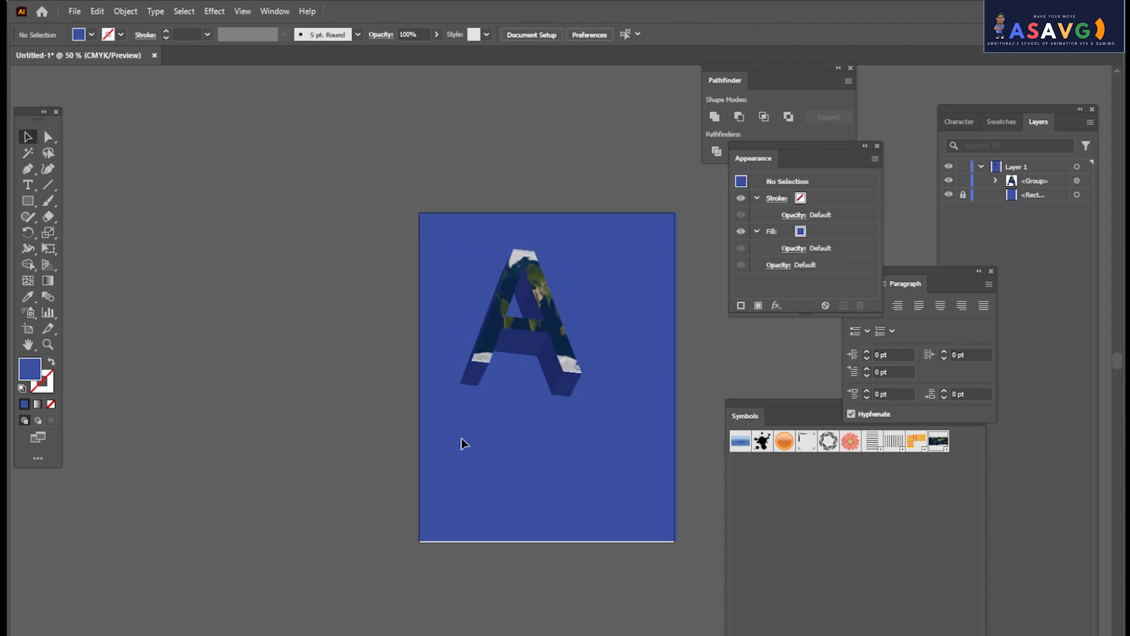
# Add a Drop Shadow effect to the extruded letter A with the default settings and deselect it.
pyautogui.scroll(2, 463, 440)
pyautogui.moveTo(535, 379); pyautogui.dragTo(460, 482)
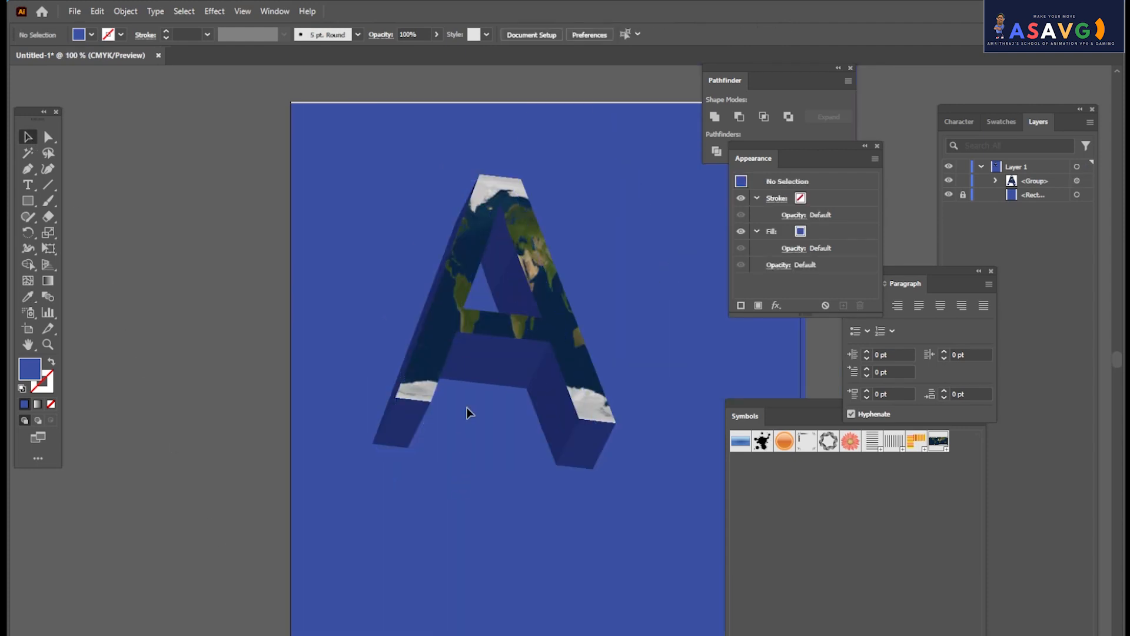
pyautogui.click(475, 379)
pyautogui.click(214, 12)
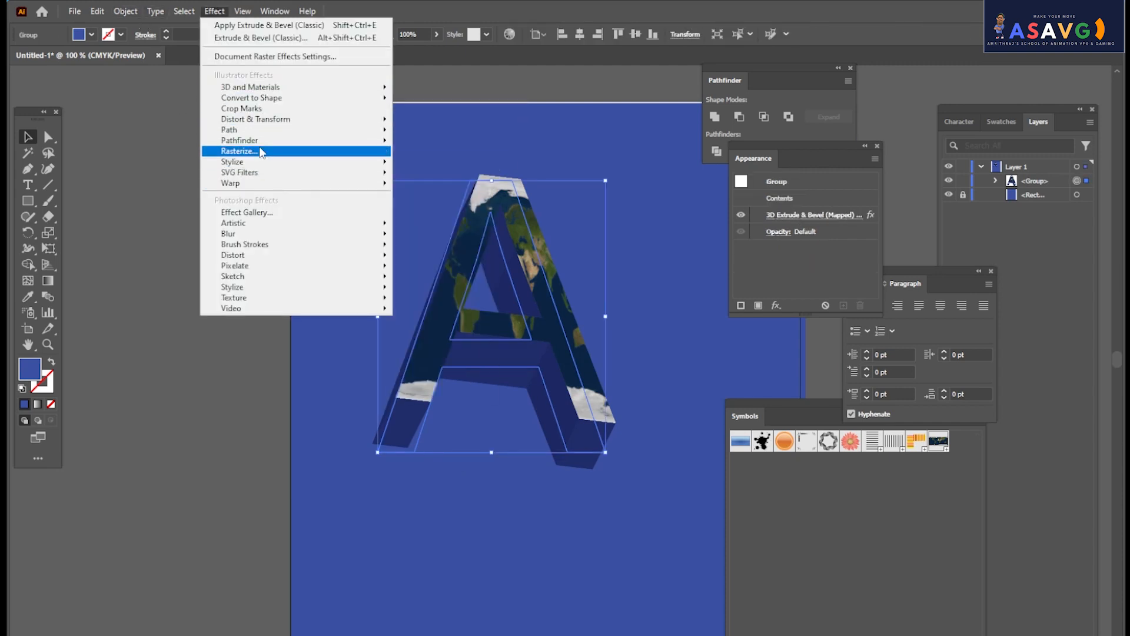
pyautogui.moveTo(388, 171)
pyautogui.click(435, 163)
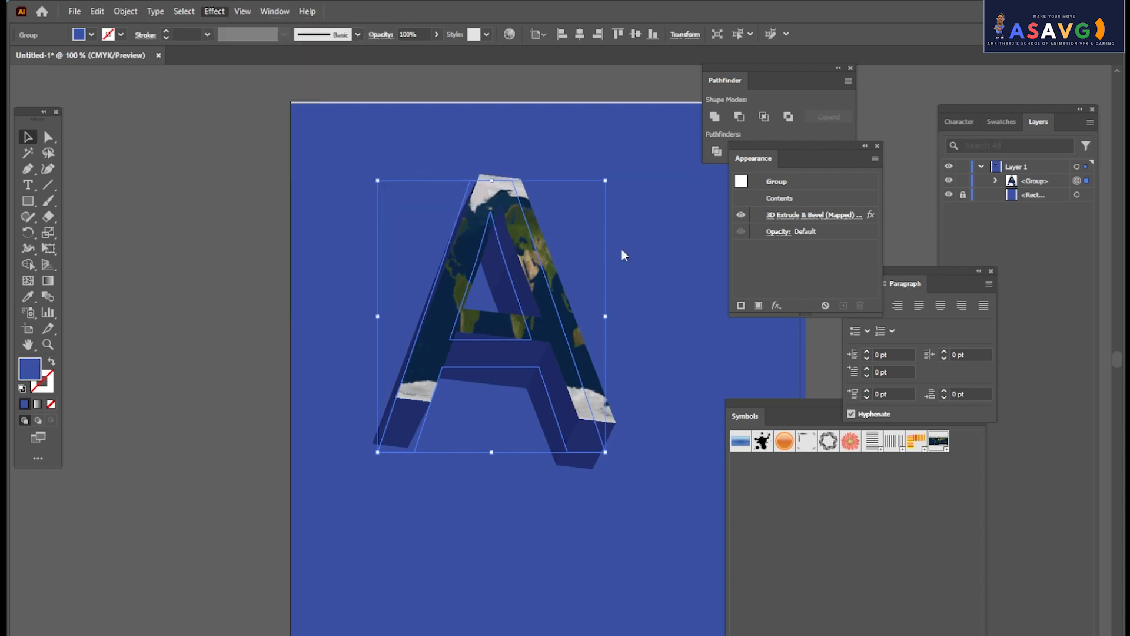
pyautogui.click(712, 238)
pyautogui.click(243, 332)
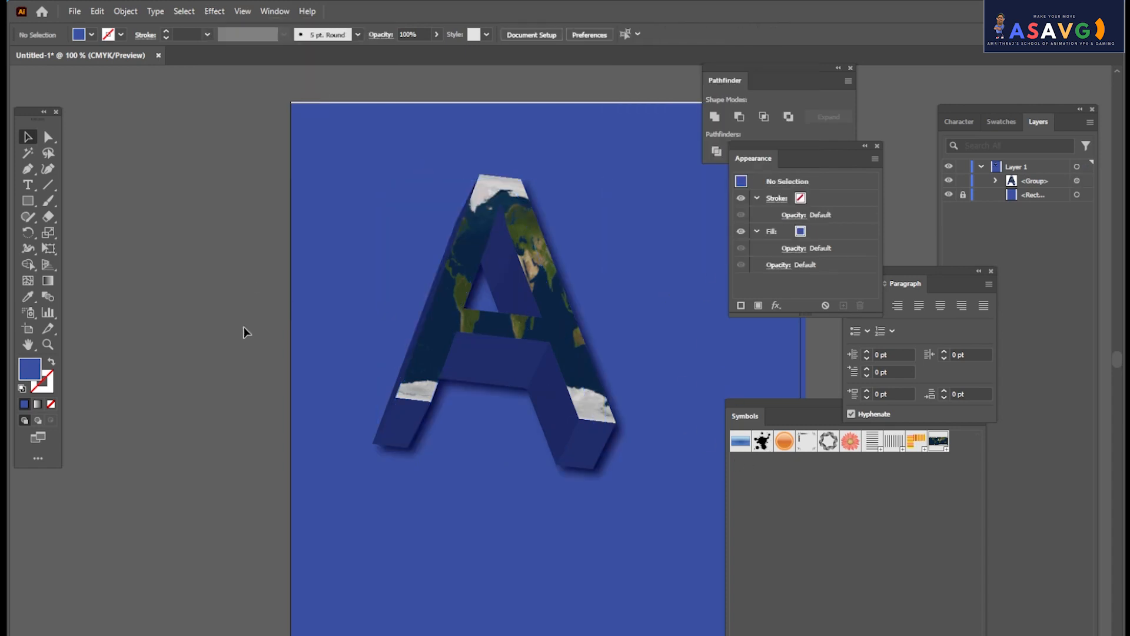